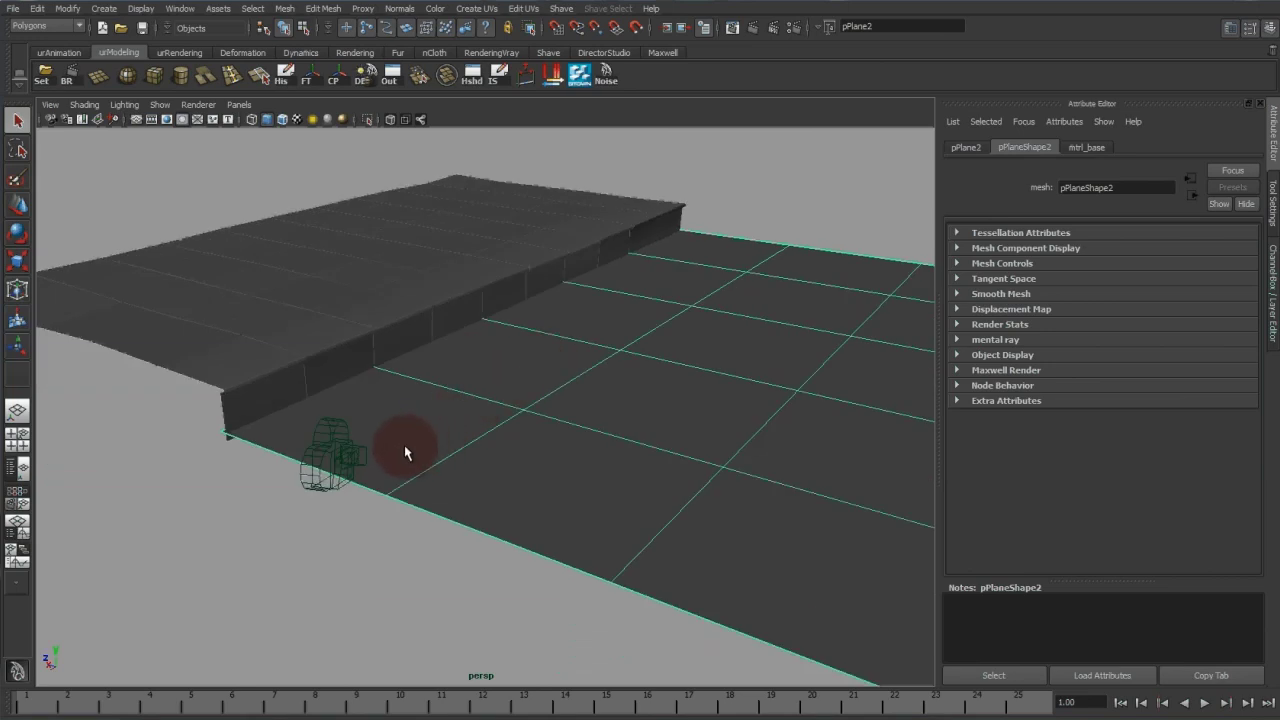
Step: Select camera1 and view the scene through it, and return to the perspective view
{"action": "left_click", "coordinate": [267, 464]}
{"action": "left_click", "coordinate": [239, 104]}
{"action": "mouse_move", "coordinate": [260, 118]}
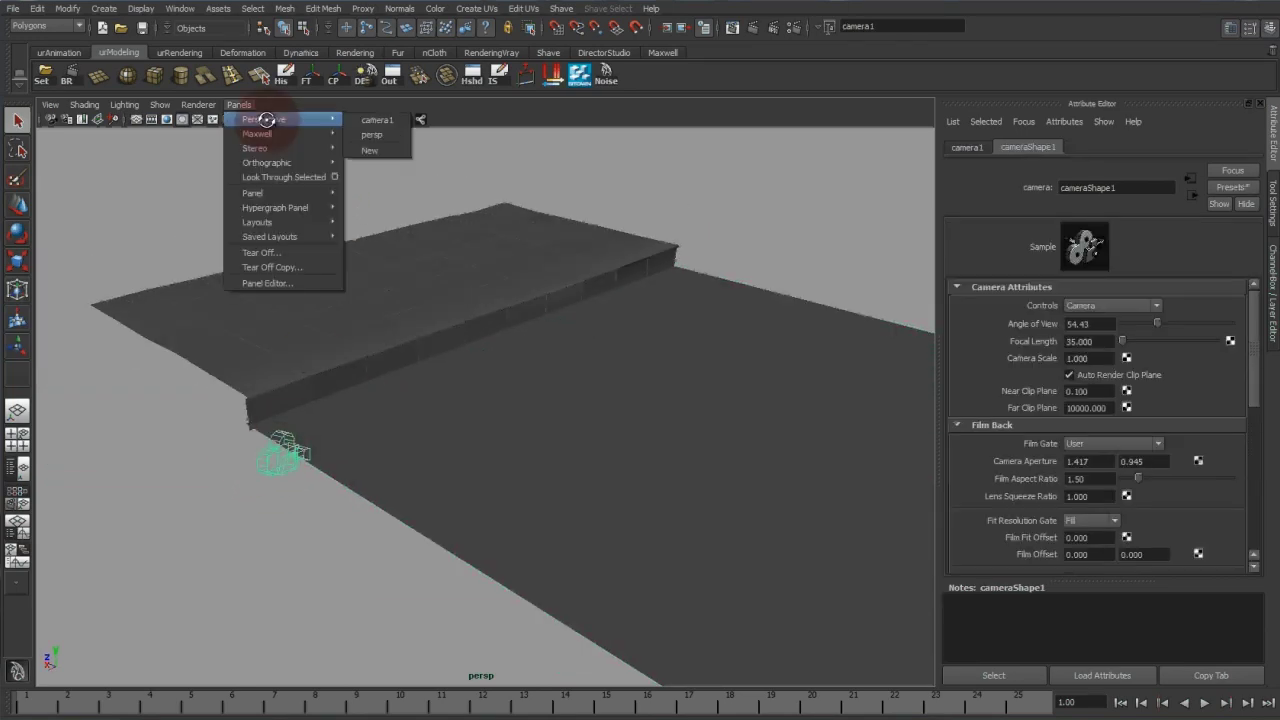
{"action": "left_click", "coordinate": [366, 119]}
{"action": "key", "text": "space"}
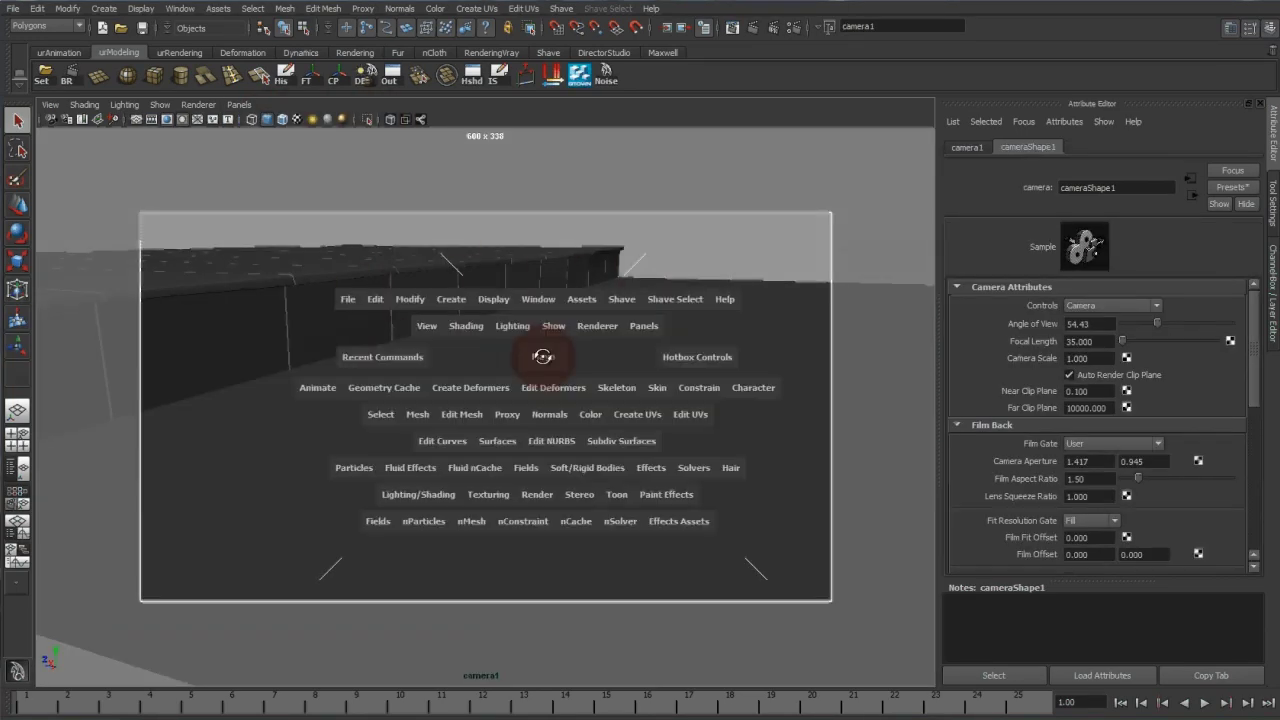
{"action": "left_click_drag", "start_coordinate": [542, 356], "coordinate": [617, 280]}
Step: Select the ground plane beside the raised platform, nudge one of its interior vertices slightly downward, and return to object selection
{"action": "left_click_drag", "start_coordinate": [740, 363], "coordinate": [624, 382], "text": "alt"}
{"action": "left_click", "coordinate": [698, 368]}
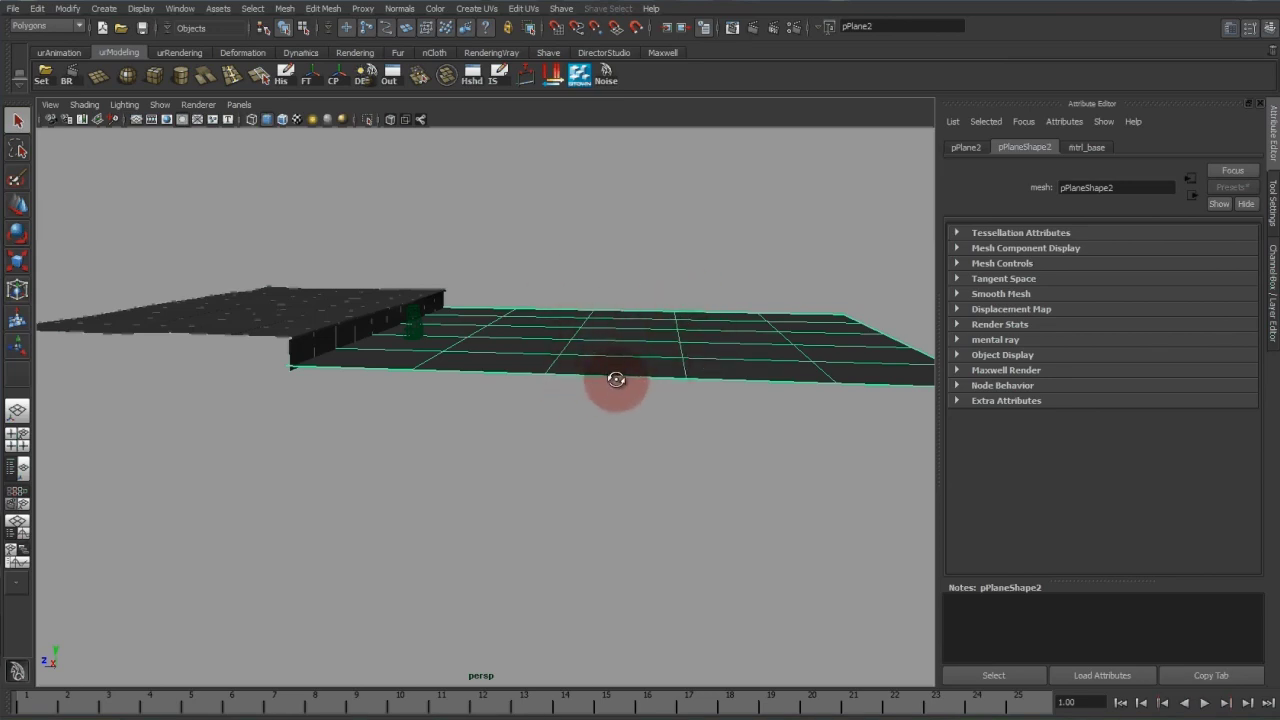
{"action": "left_click_drag", "start_coordinate": [616, 380], "coordinate": [586, 343], "text": "alt"}
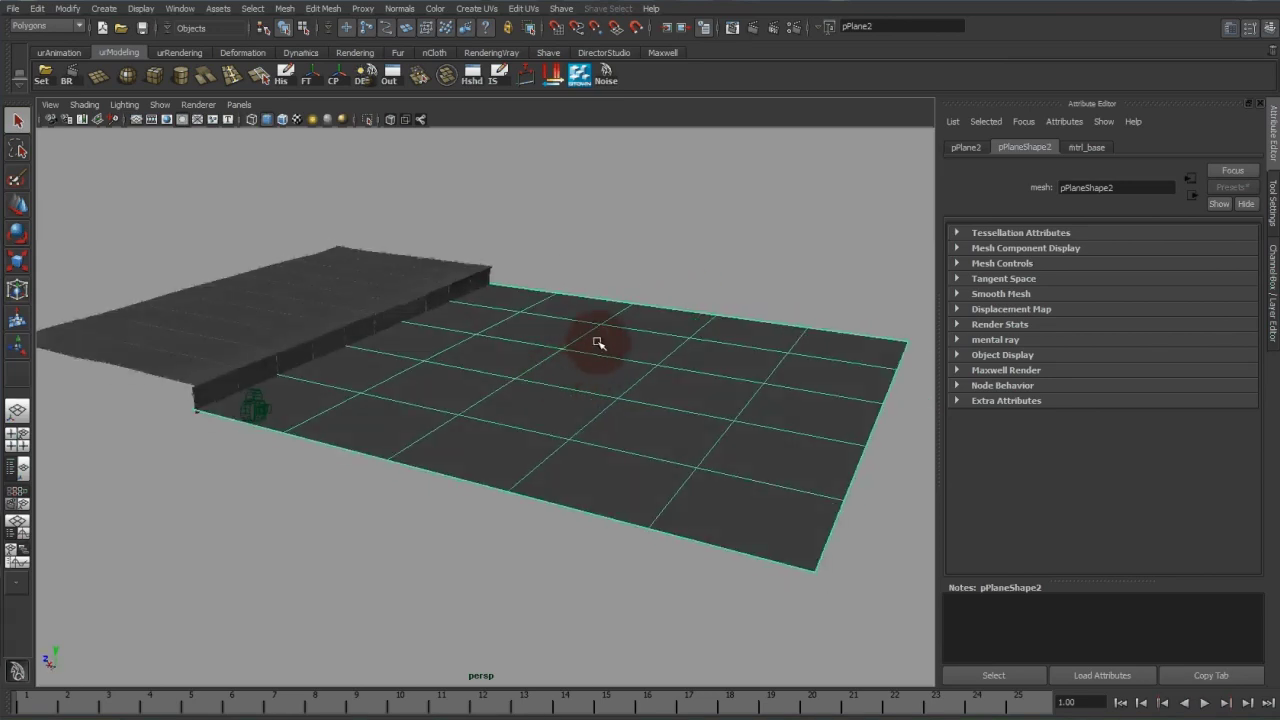
{"action": "right_click_drag", "start_coordinate": [414, 331], "coordinate": [487, 373], "text": "alt"}
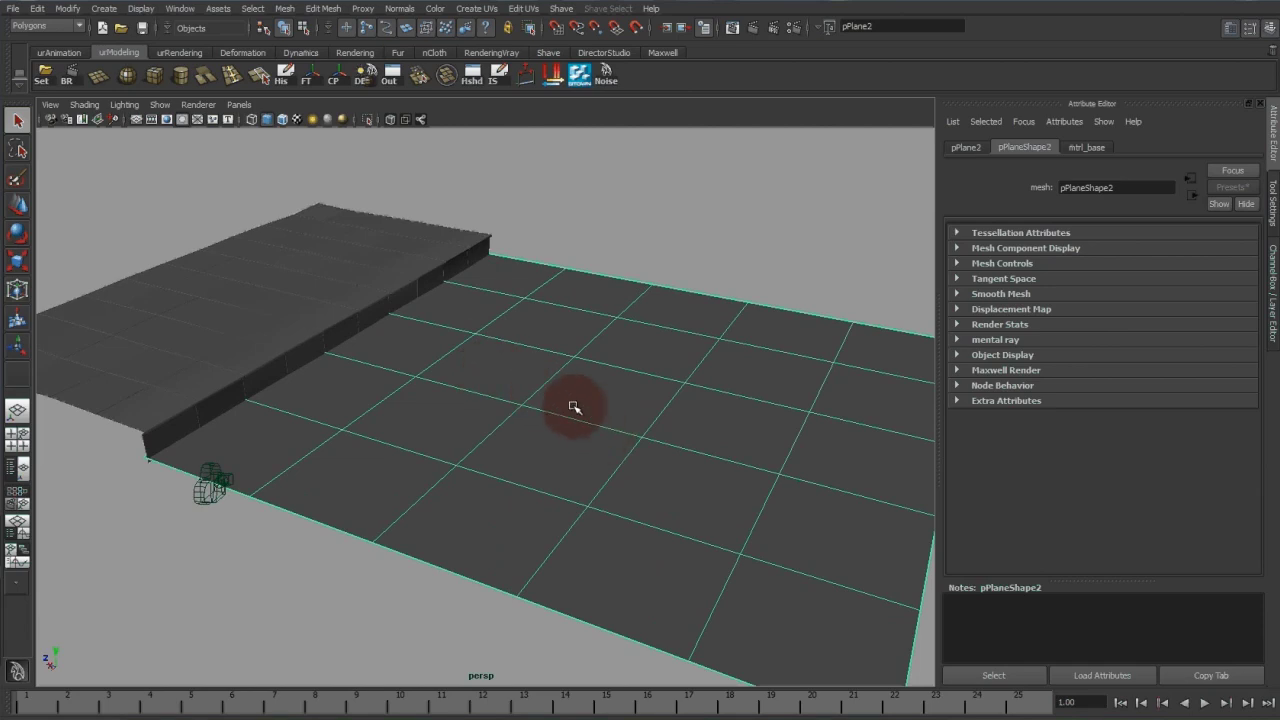
{"action": "left_click_drag", "start_coordinate": [574, 403], "coordinate": [526, 377], "text": "alt"}
{"action": "key", "text": "F10"}
{"action": "left_click", "coordinate": [449, 395]}
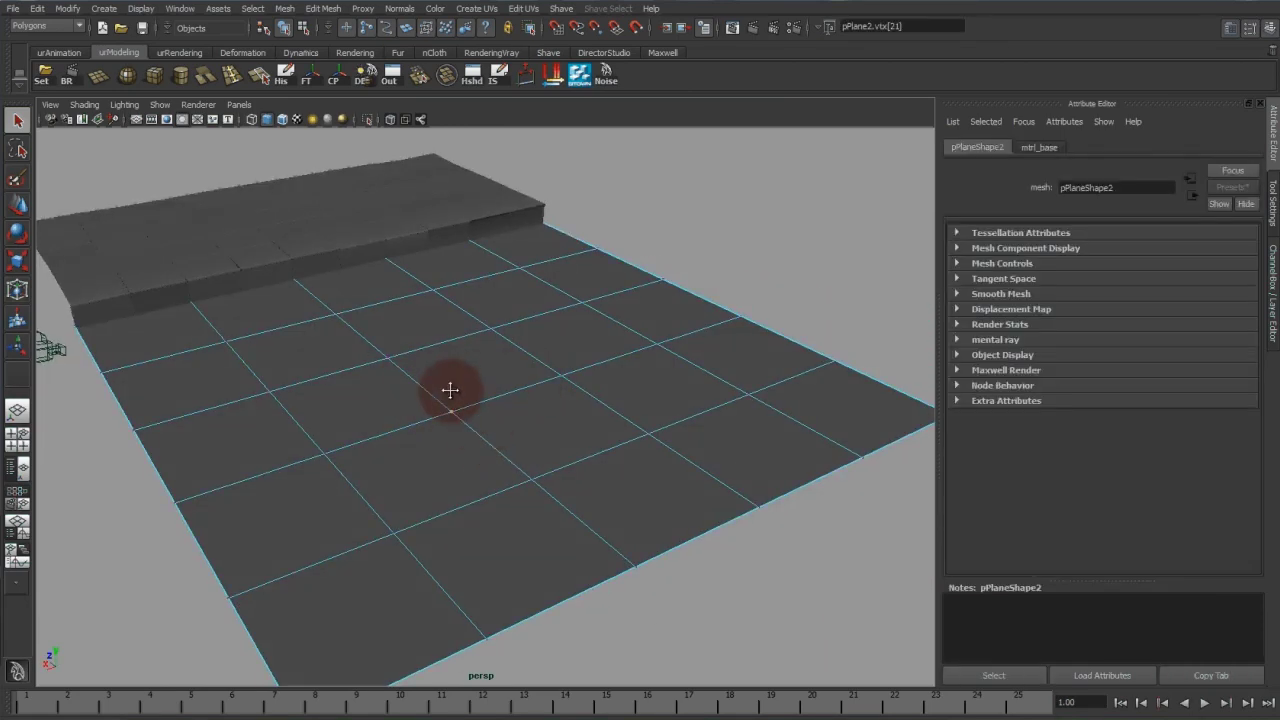
{"action": "key", "text": "w"}
{"action": "left_click", "coordinate": [652, 338]}
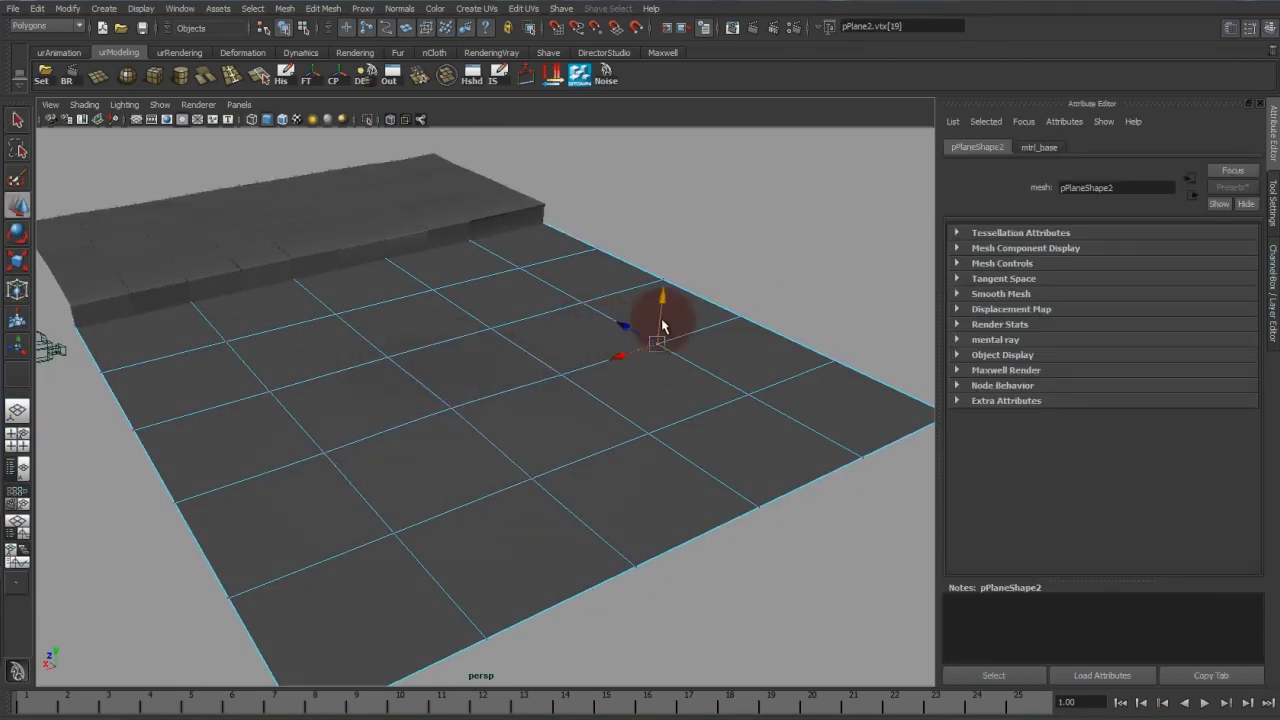
{"action": "key", "text": "F8"}
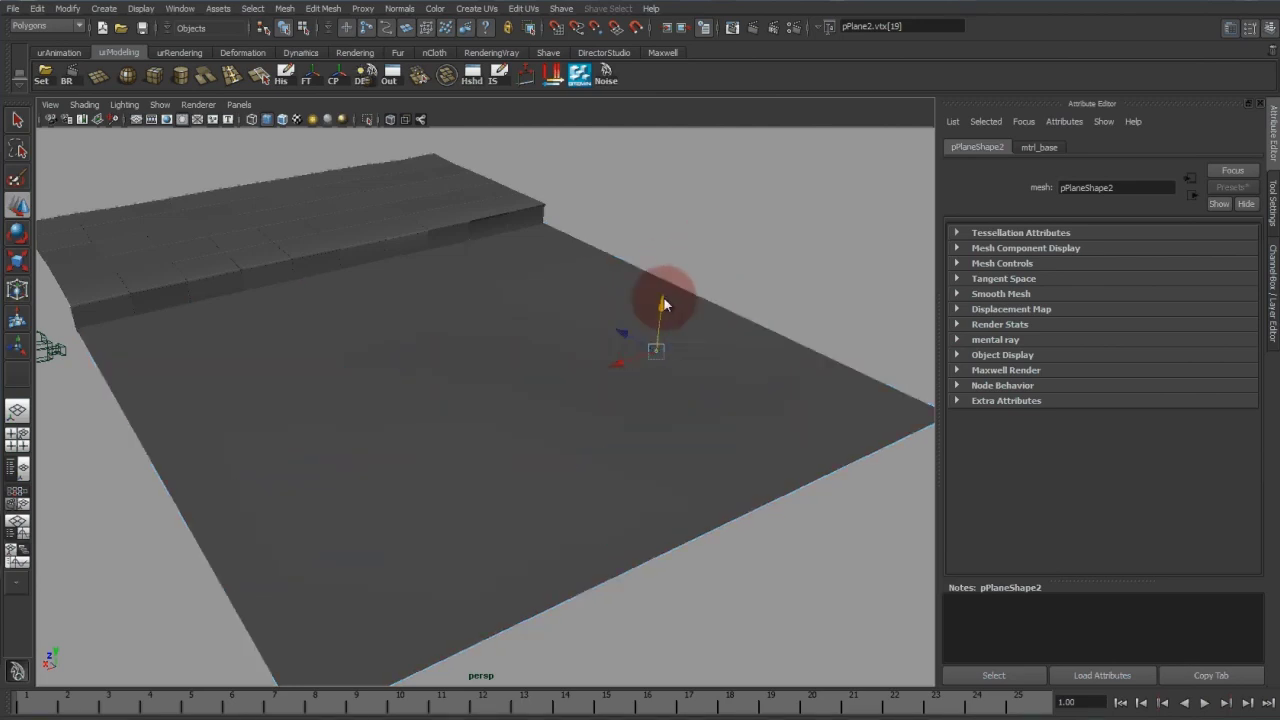
Step: Start the Poly Noise script for the ground plane and set the box X, Y and Z definitions to 4
{"action": "left_click_drag", "start_coordinate": [566, 343], "coordinate": [639, 256], "text": "alt"}
{"action": "left_click", "coordinate": [616, 80]}
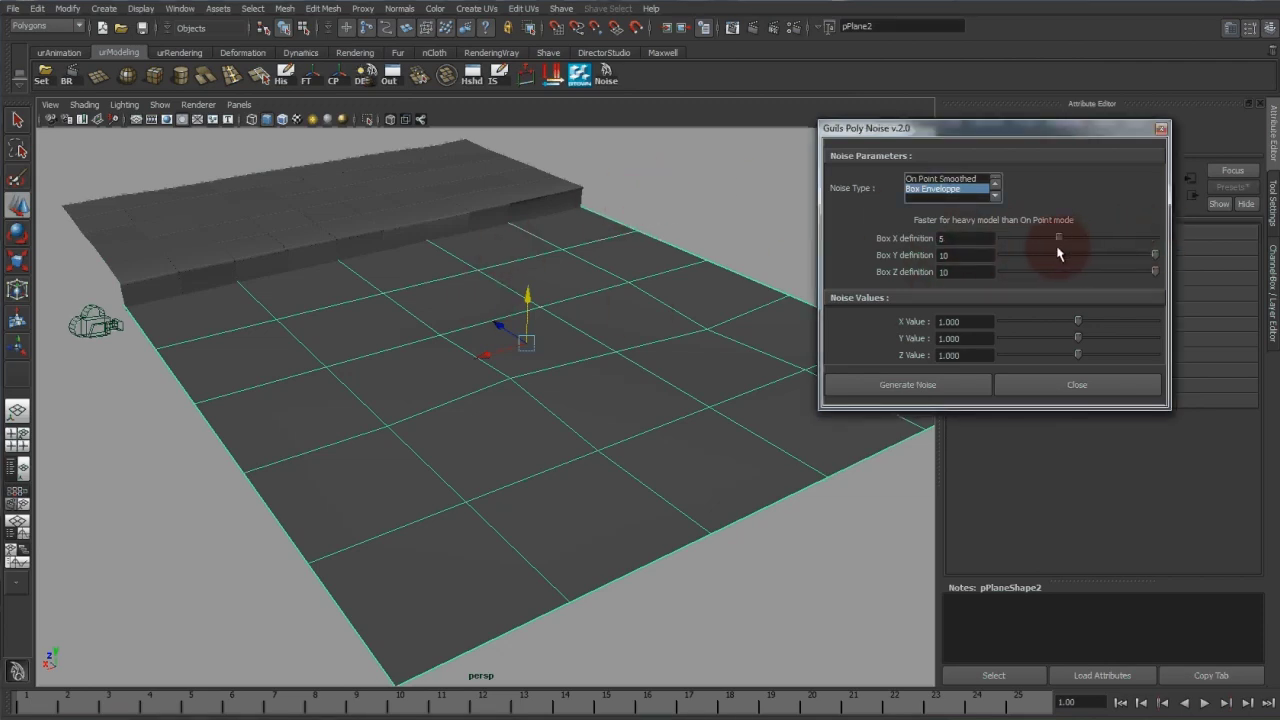
{"action": "left_click_drag", "start_coordinate": [1047, 254], "coordinate": [1040, 252]}
{"action": "left_click_drag", "start_coordinate": [1155, 256], "coordinate": [1058, 270]}
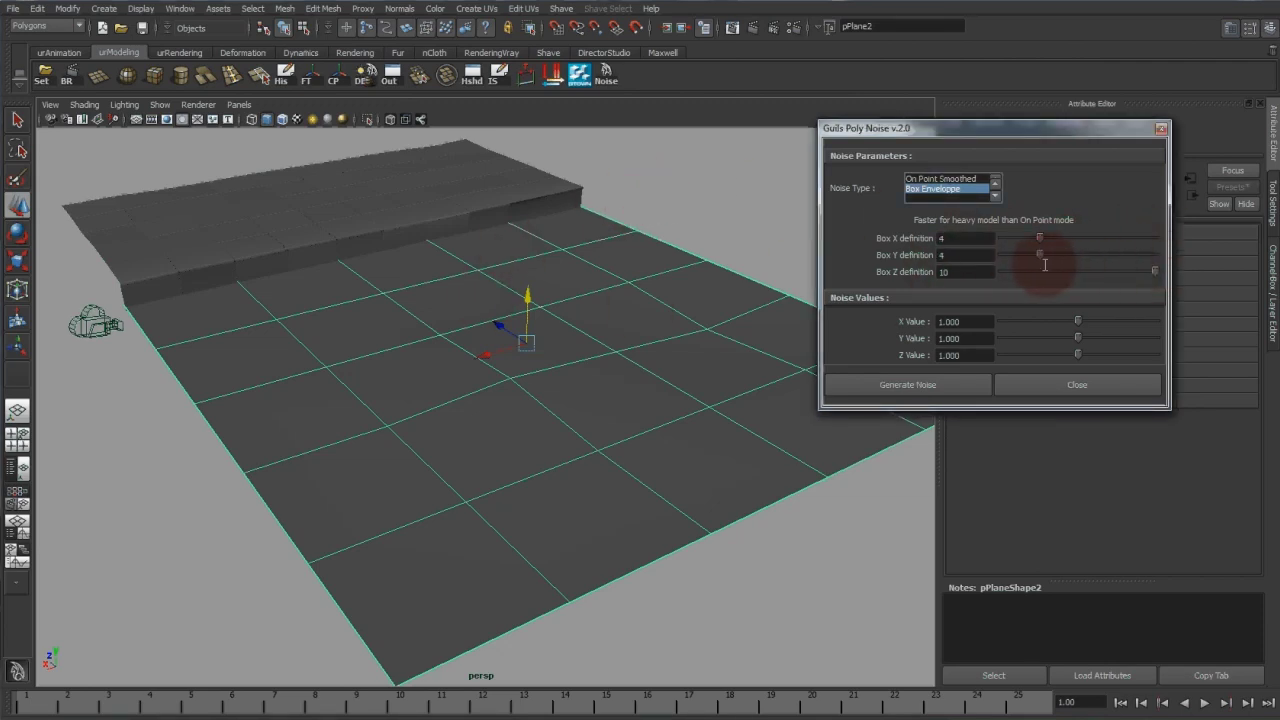
{"action": "left_click_drag", "start_coordinate": [1155, 271], "coordinate": [1057, 277]}
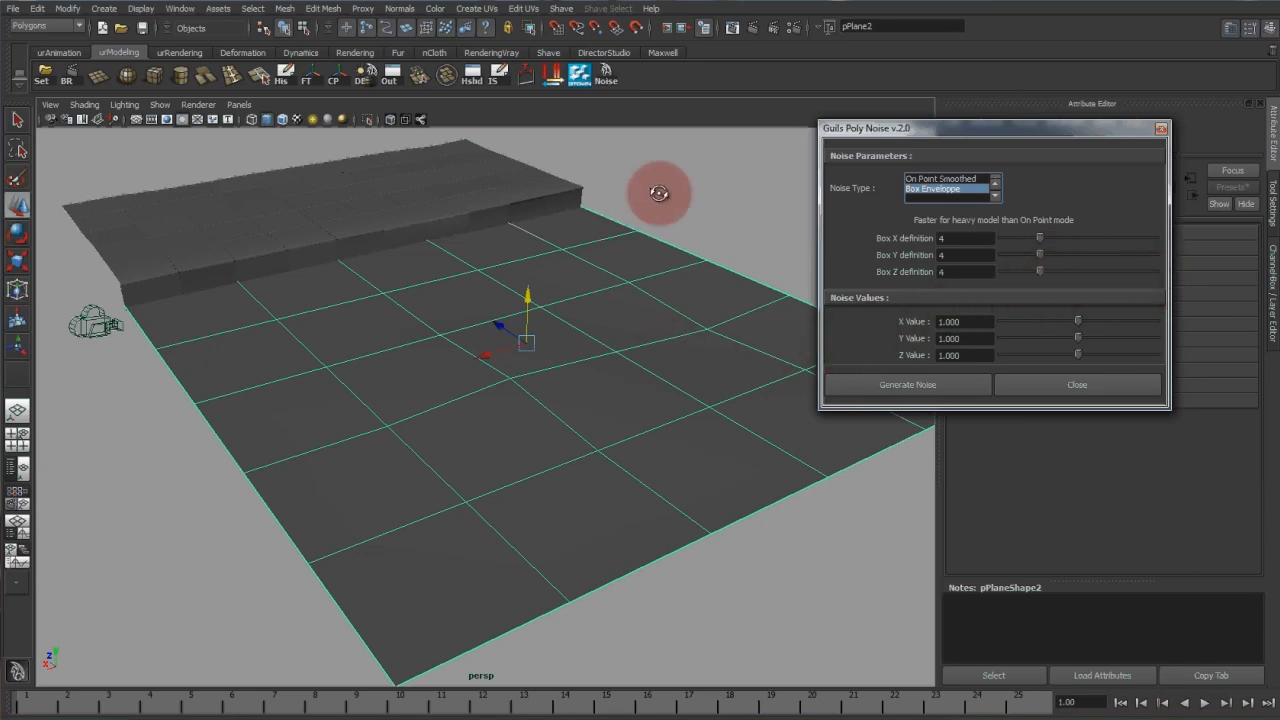
Step: Set the X and Z noise values to 0 and generate noise on the ground plane with a Y value of 1
{"action": "left_click_drag", "start_coordinate": [1075, 320], "coordinate": [957, 329]}
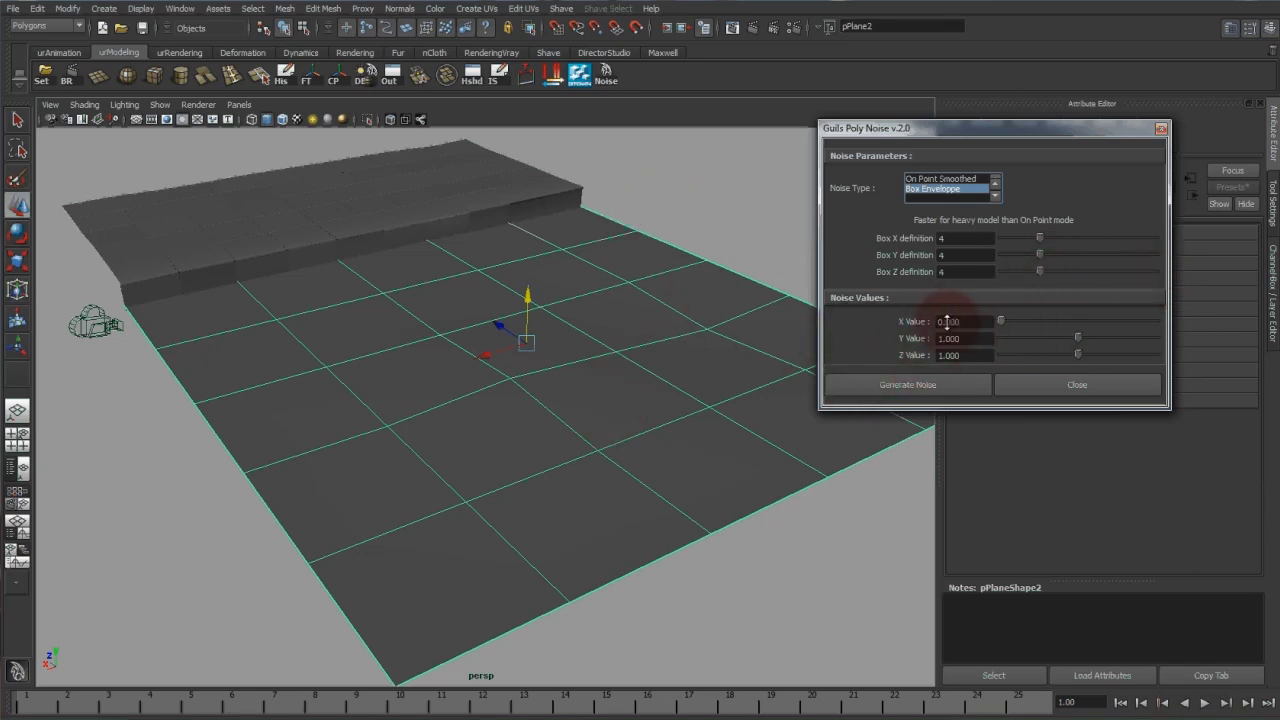
{"action": "left_click_drag", "start_coordinate": [1080, 352], "coordinate": [957, 365]}
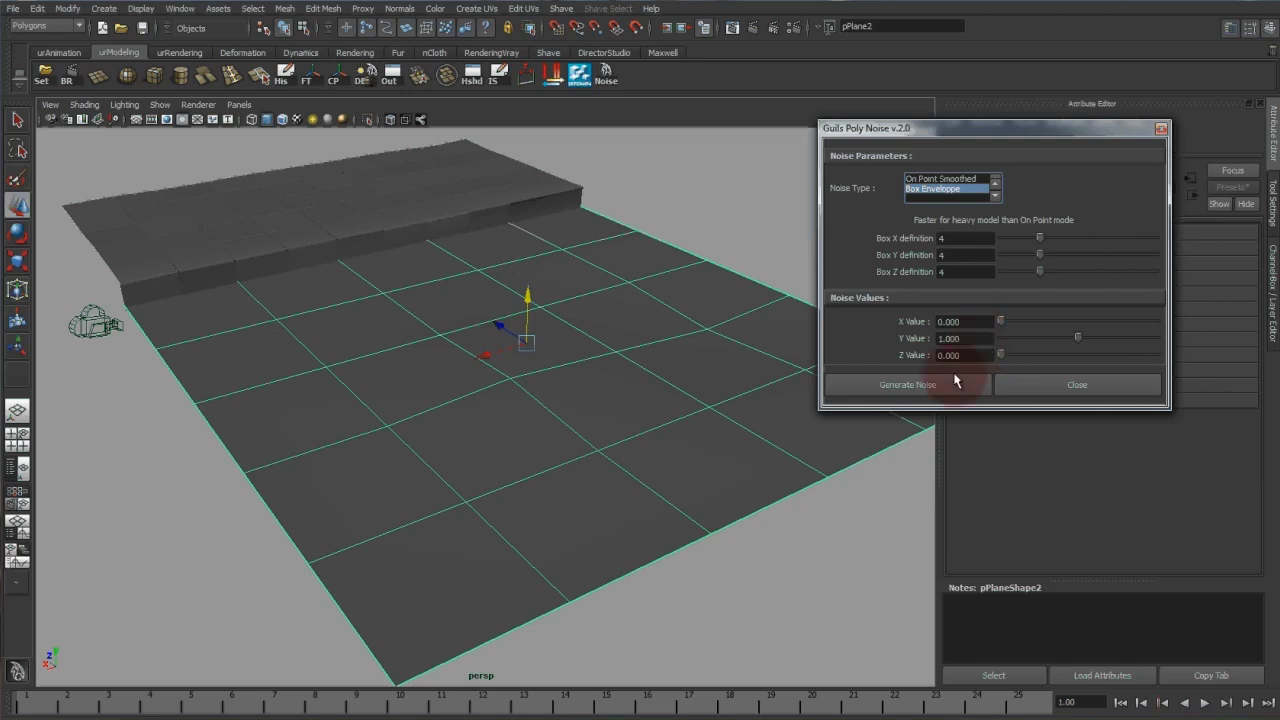
{"action": "left_click", "coordinate": [948, 391]}
{"action": "left_click_drag", "start_coordinate": [786, 377], "coordinate": [654, 374], "text": "alt"}
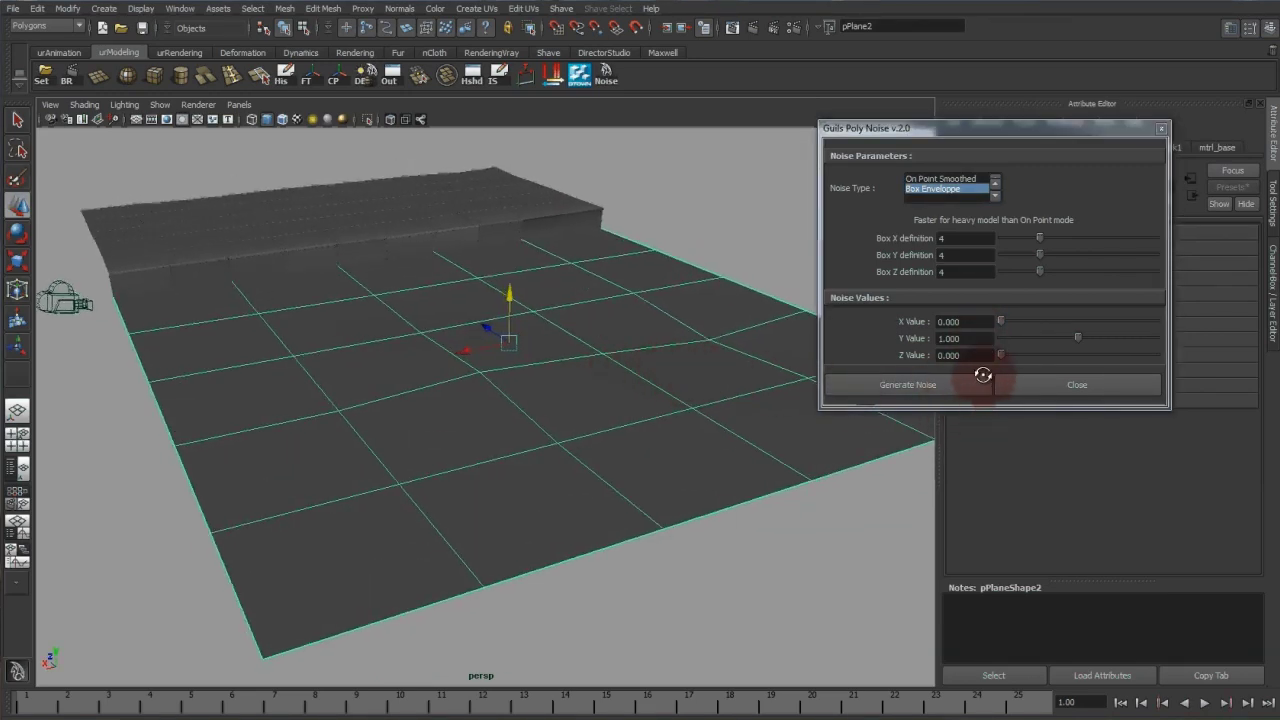
Step: Set the Y noise value to 20 and generate the noise on the ground plane again
{"action": "left_click", "coordinate": [895, 335]}
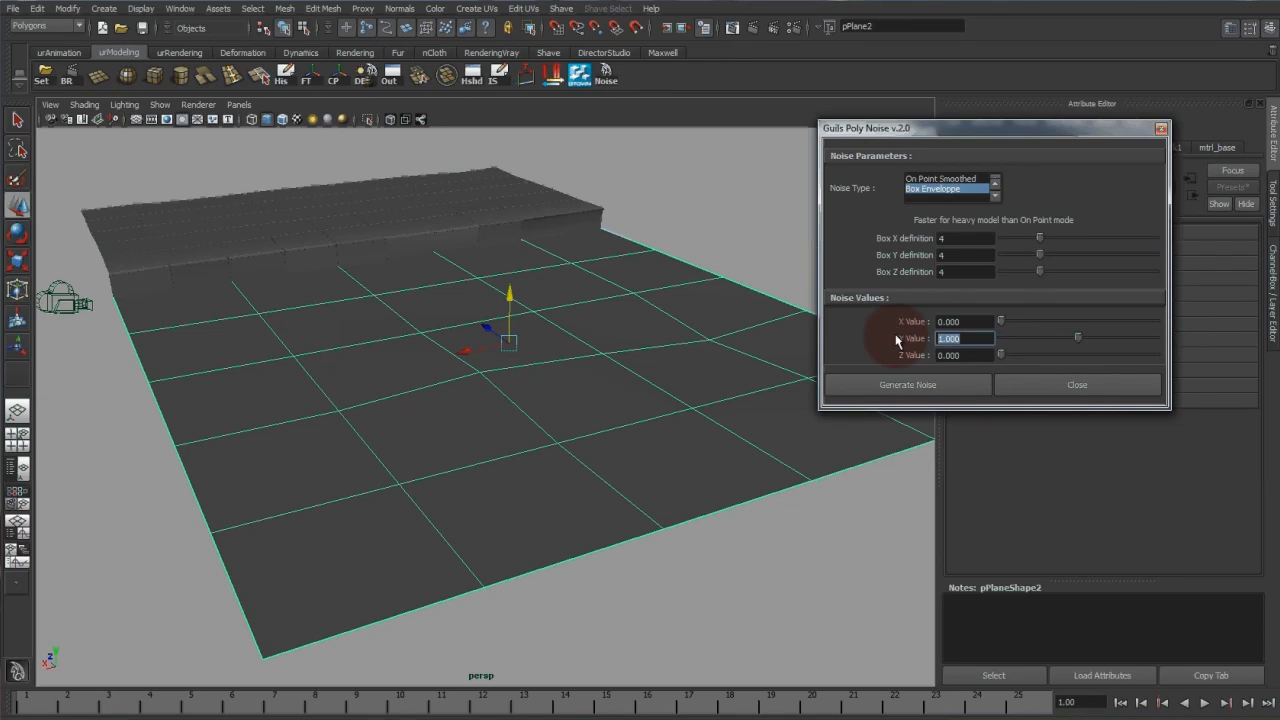
{"action": "type", "text": "20"}
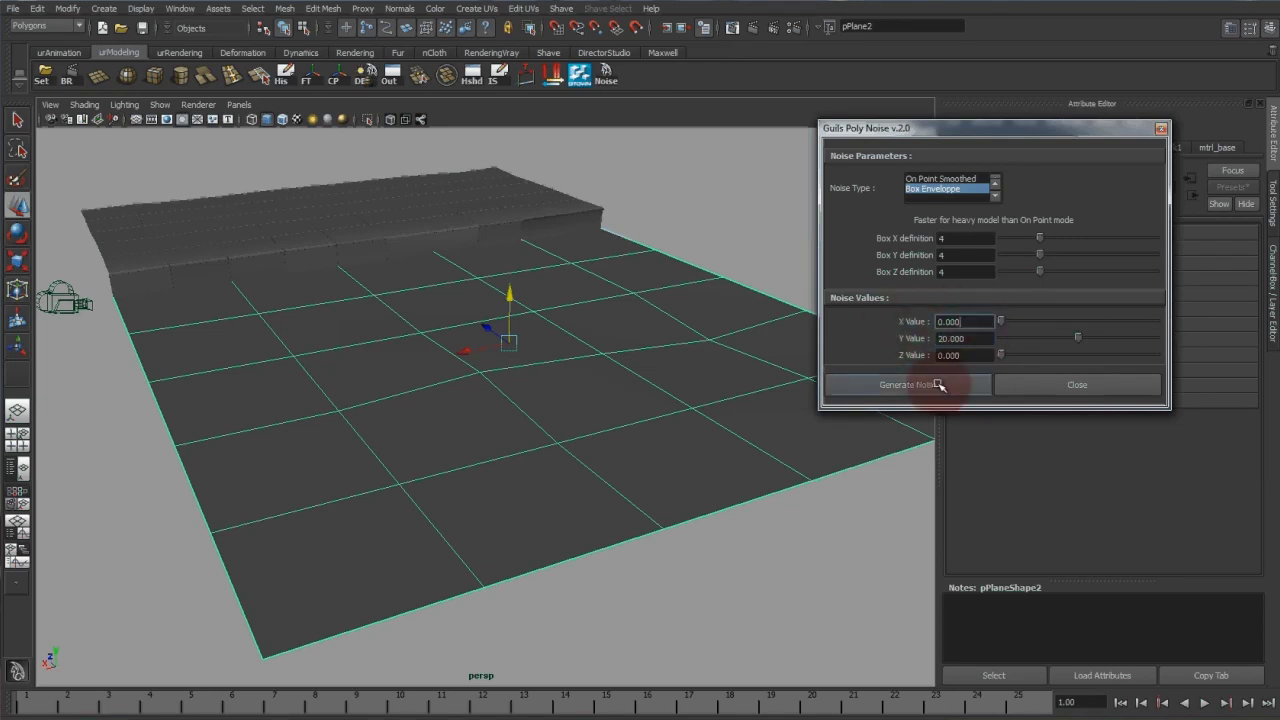
{"action": "left_click", "coordinate": [880, 385]}
{"action": "left_click_drag", "start_coordinate": [497, 320], "coordinate": [580, 325], "text": "alt"}
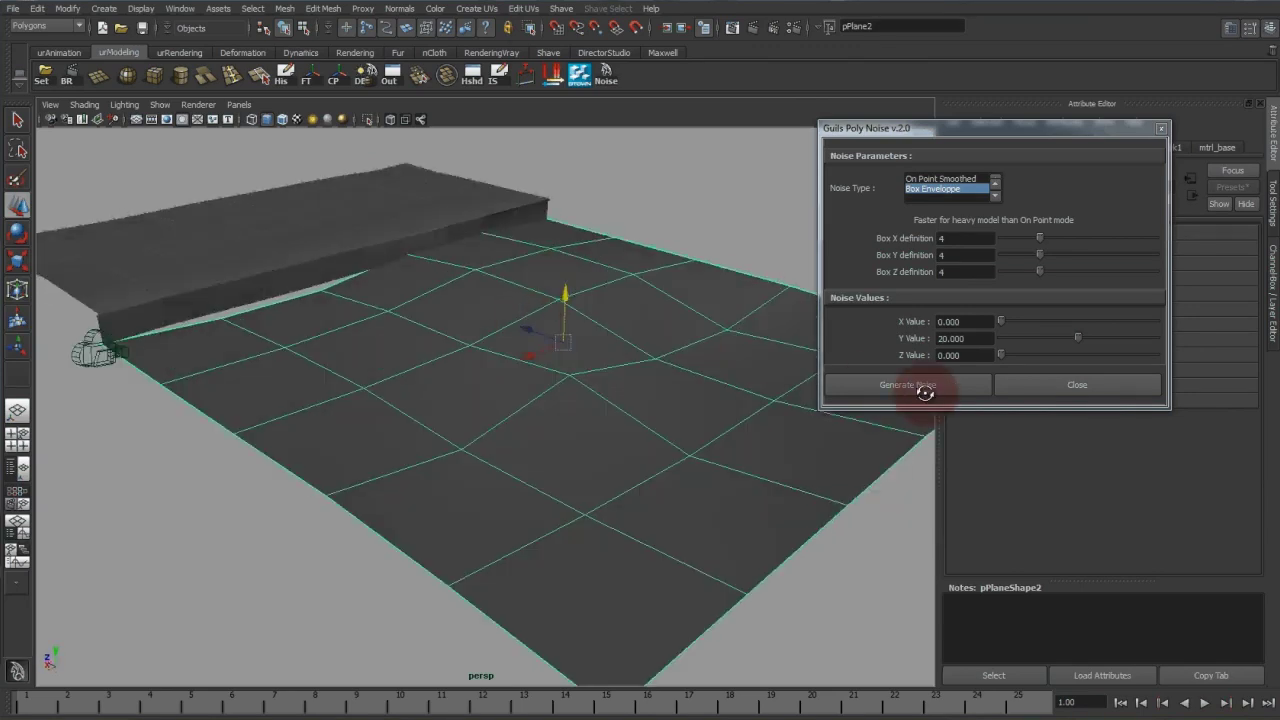
Step: Close the noise dialog and scale the ground plane down vertically to soften its bumps
{"action": "left_click", "coordinate": [1045, 386]}
{"action": "key", "text": "ctrl+z"}
{"action": "key", "text": "ctrl+z"}
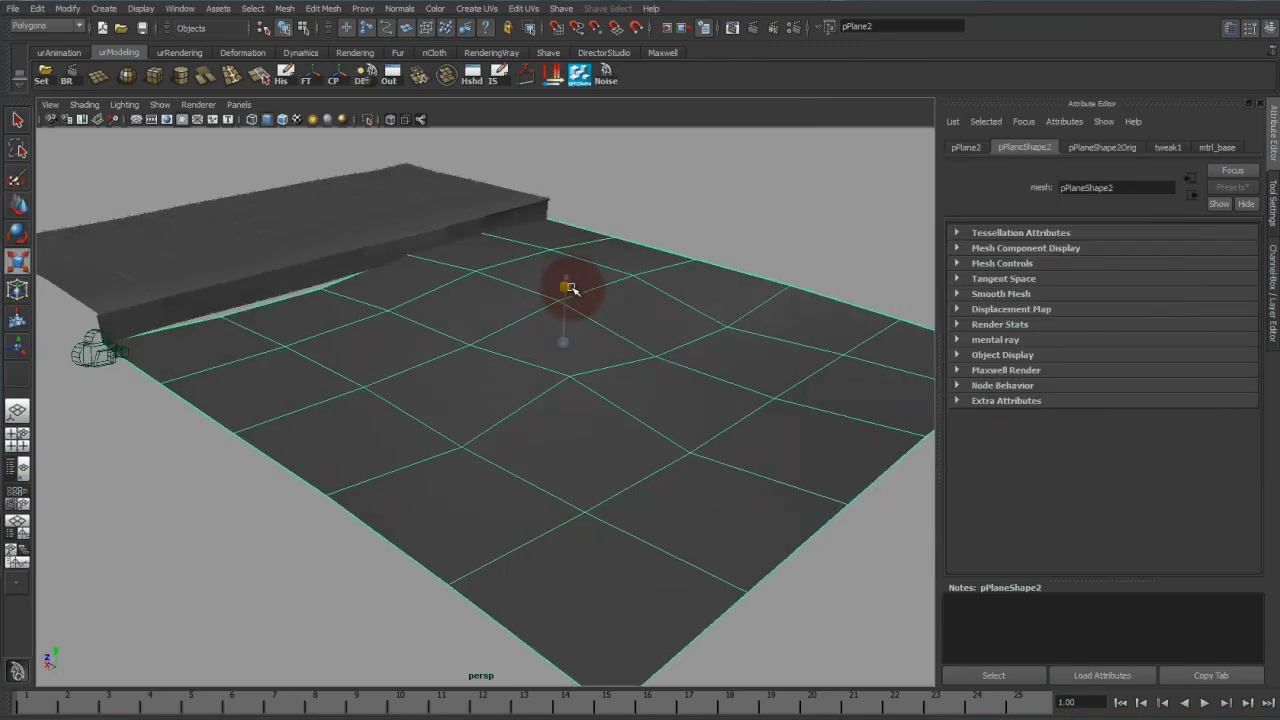
{"action": "key", "text": "w"}
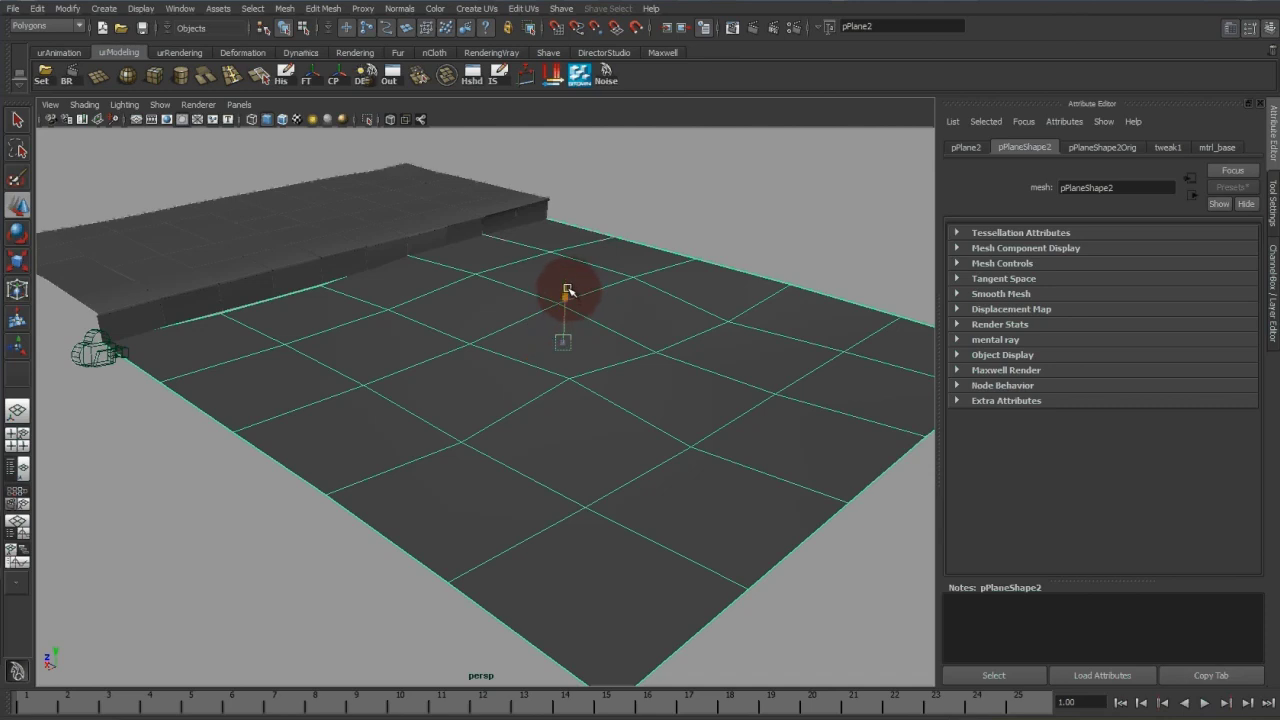
{"action": "left_click_drag", "start_coordinate": [606, 294], "coordinate": [709, 242], "text": "alt"}
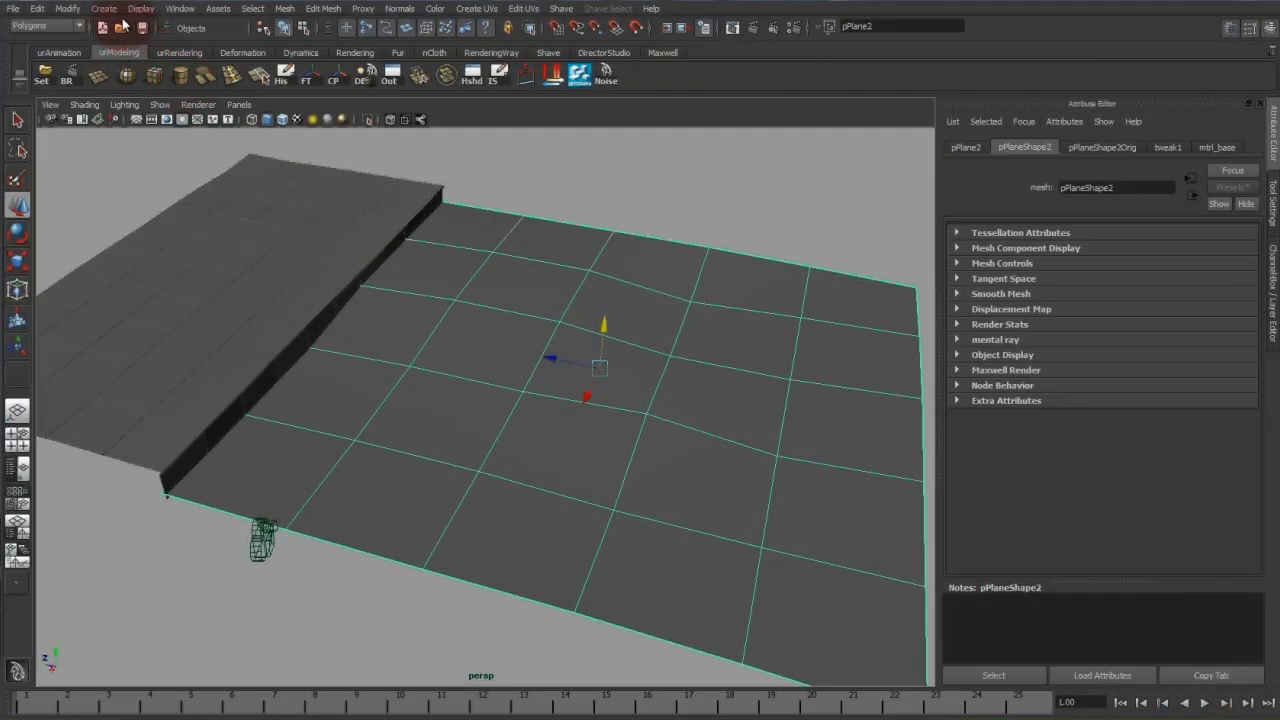
Step: Add VRayFur to the selected ground plane
{"action": "left_click", "coordinate": [104, 8]}
{"action": "mouse_move", "coordinate": [174, 320]}
{"action": "mouse_move", "coordinate": [316, 460]}
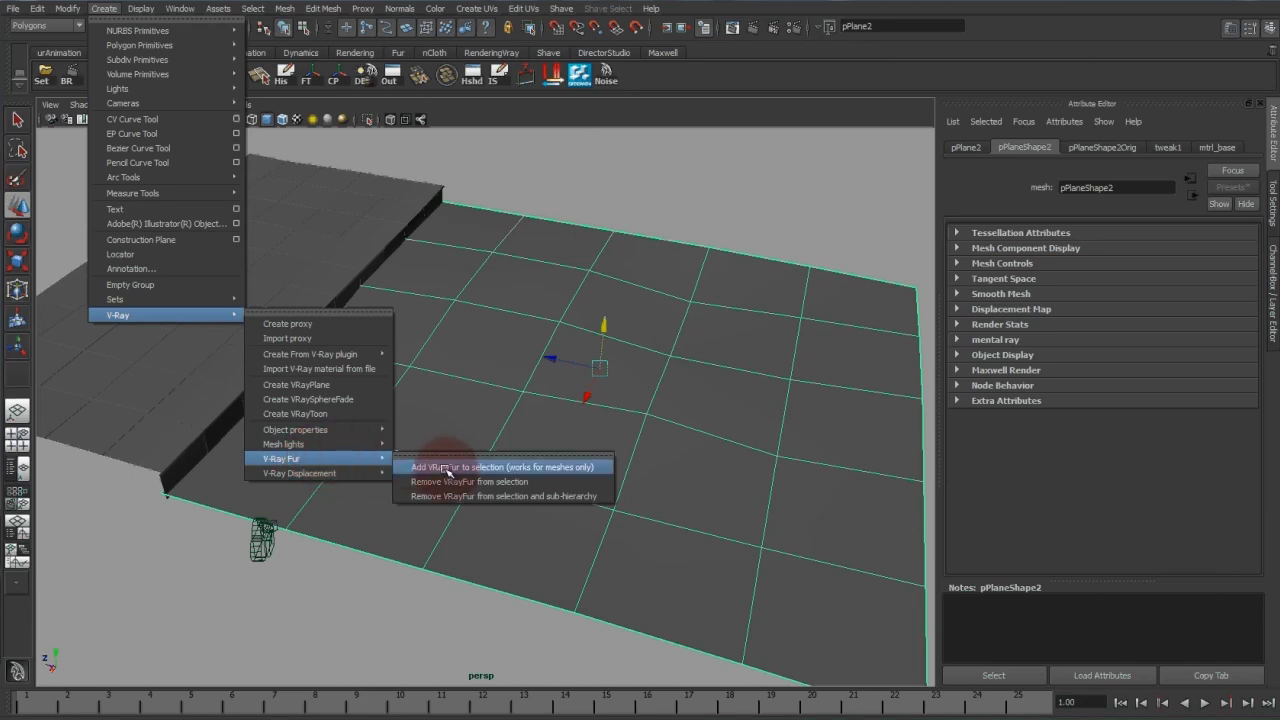
{"action": "left_click", "coordinate": [444, 467]}
{"action": "left_click_drag", "start_coordinate": [529, 466], "coordinate": [589, 446], "text": "alt"}
Step: Set the fur preview's maximum preview strands to 1000000
{"action": "left_click", "coordinate": [589, 446]}
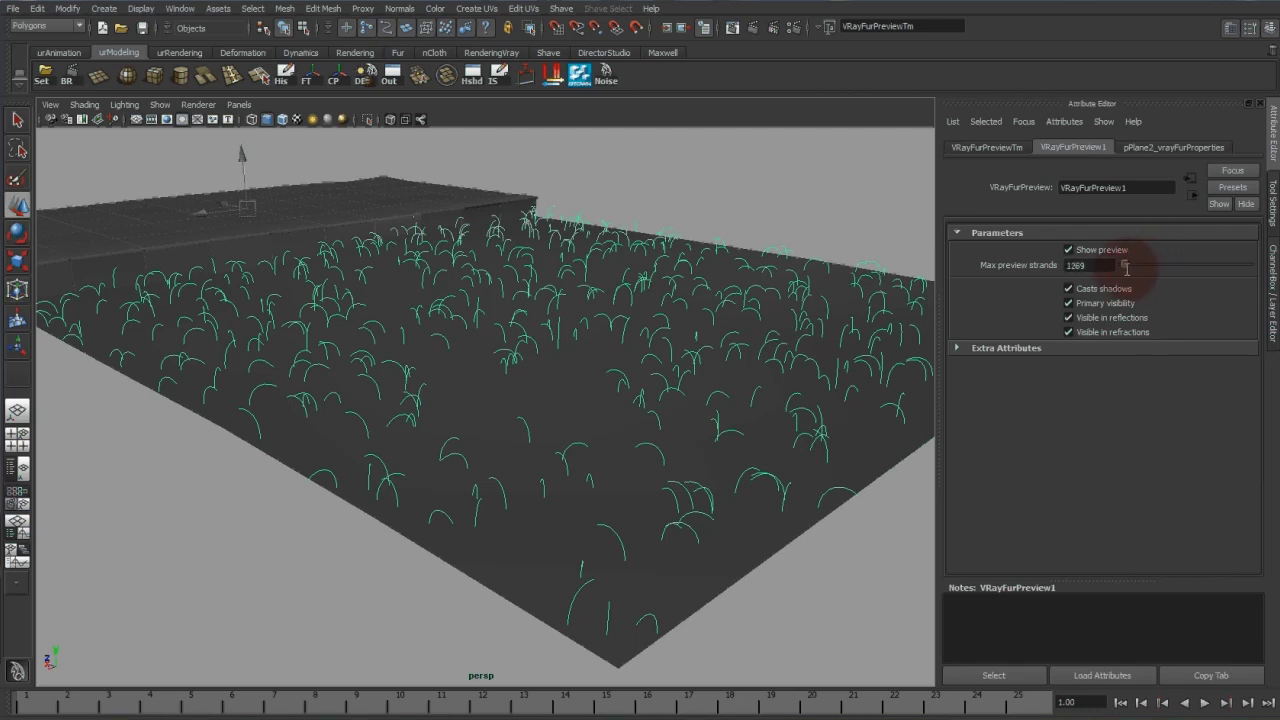
{"action": "left_click_drag", "start_coordinate": [1126, 268], "coordinate": [1162, 264]}
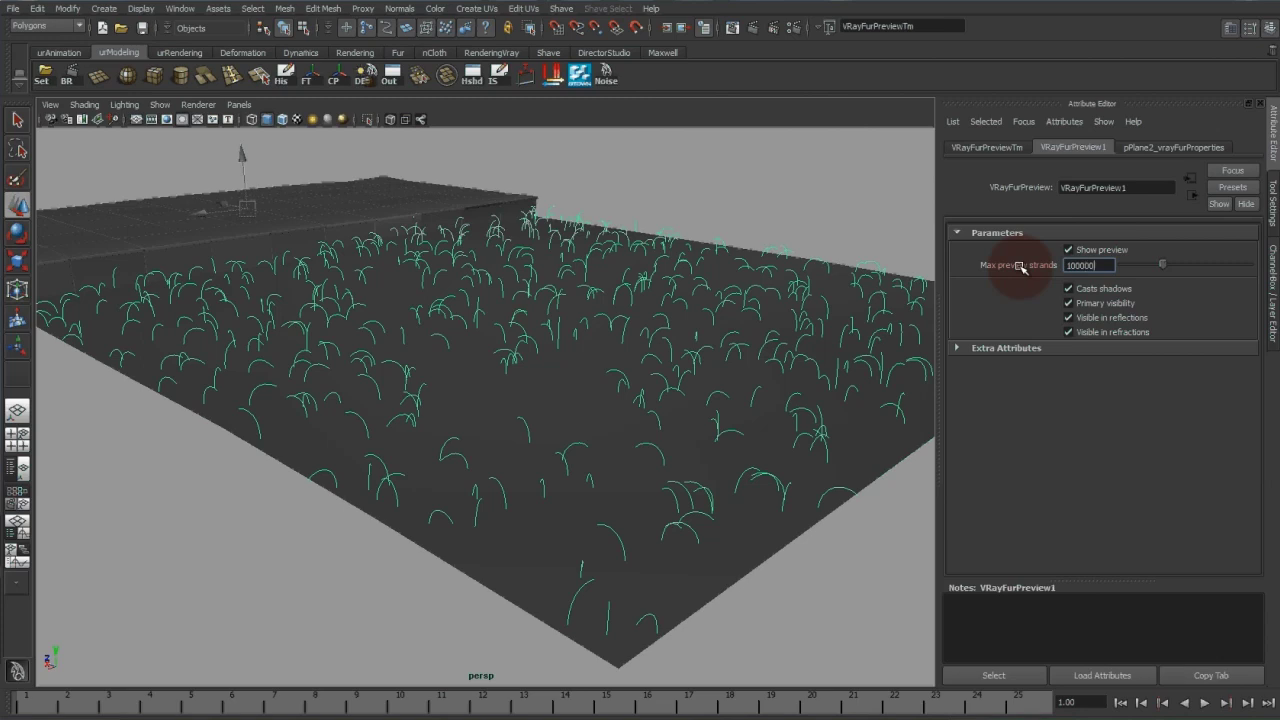
{"action": "left_click_drag", "start_coordinate": [1099, 265], "coordinate": [1082, 265]}
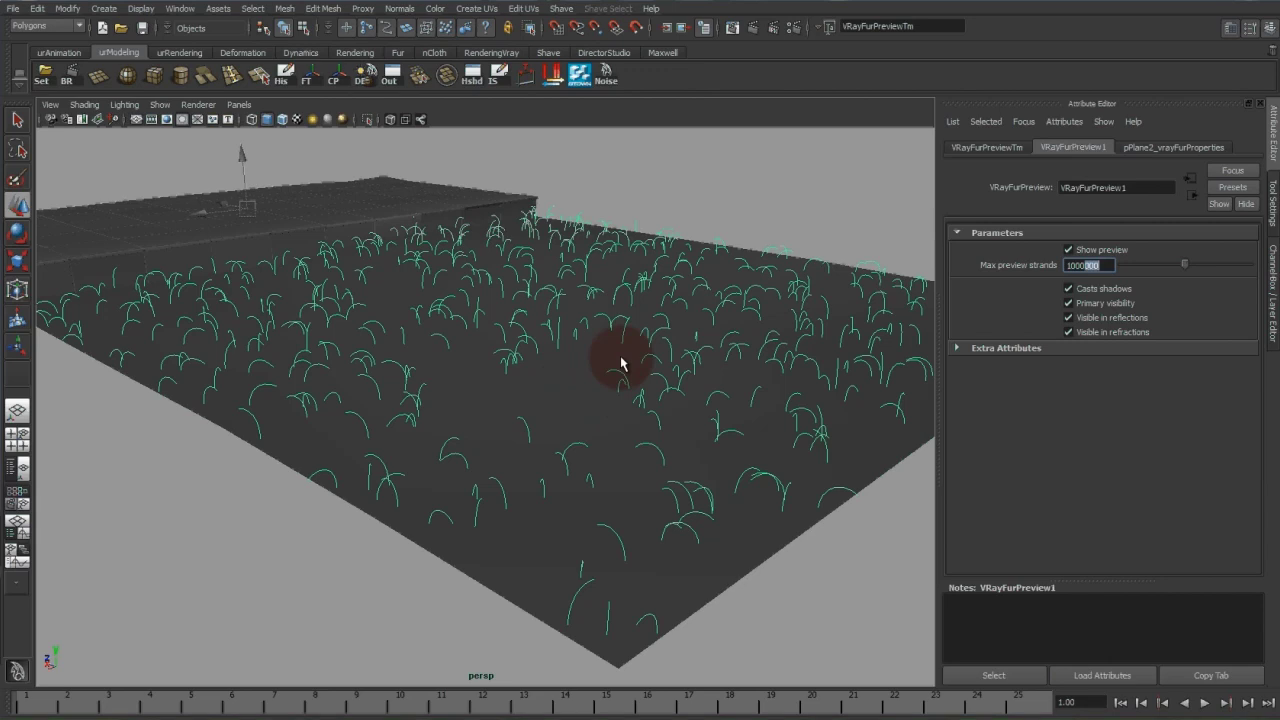
Step: Open the ground plane's V-Ray fur properties and set the per-face distribution to 44 strands
{"action": "left_click", "coordinate": [1148, 152]}
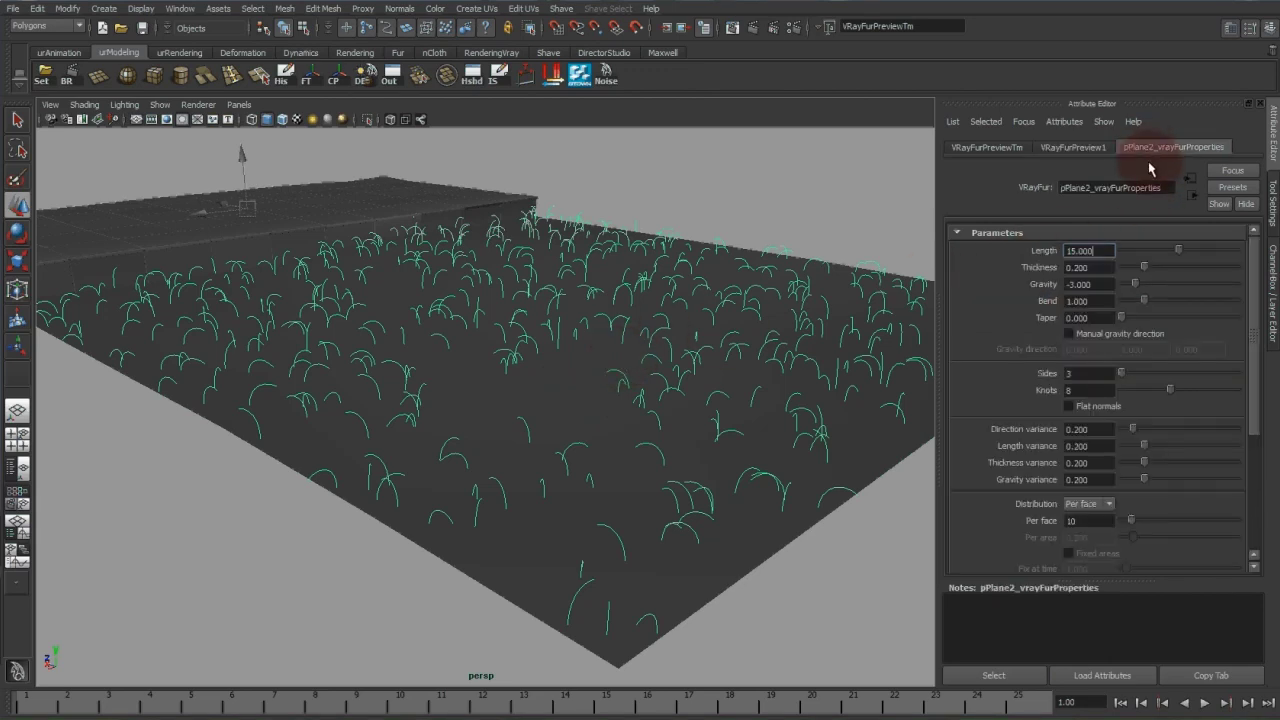
{"action": "left_click_drag", "start_coordinate": [1254, 385], "coordinate": [1262, 442]}
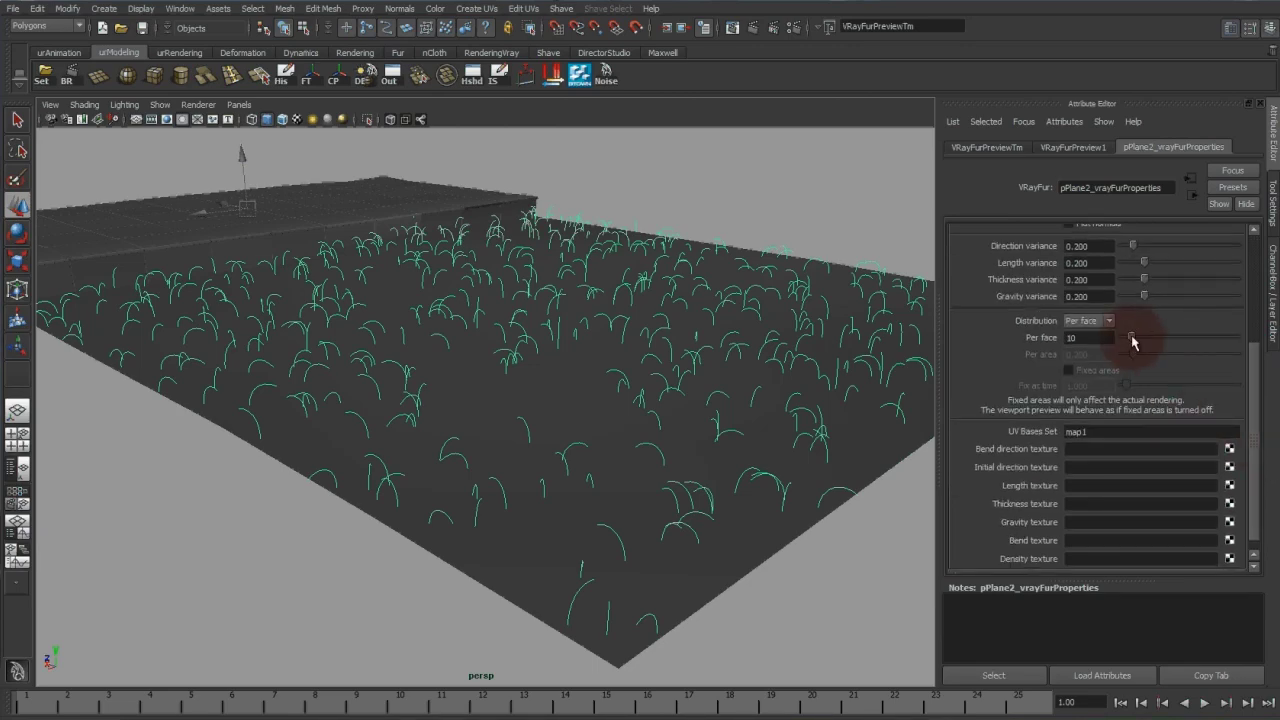
{"action": "left_click_drag", "start_coordinate": [1132, 338], "coordinate": [1171, 340]}
{"action": "left_click", "coordinate": [1068, 345]}
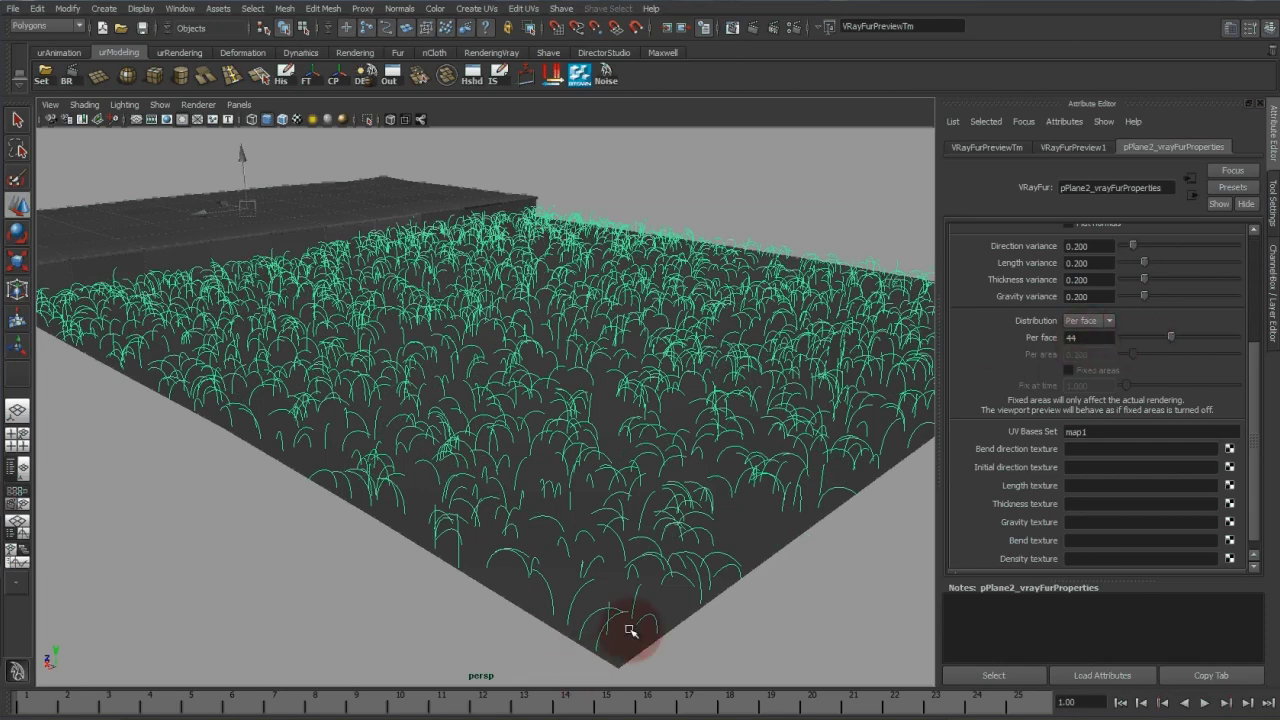
Step: Select the ground plane and raise its fur distribution to 69 strands per face
{"action": "left_click", "coordinate": [764, 552]}
{"action": "left_click_drag", "start_coordinate": [494, 515], "coordinate": [434, 609], "text": "alt"}
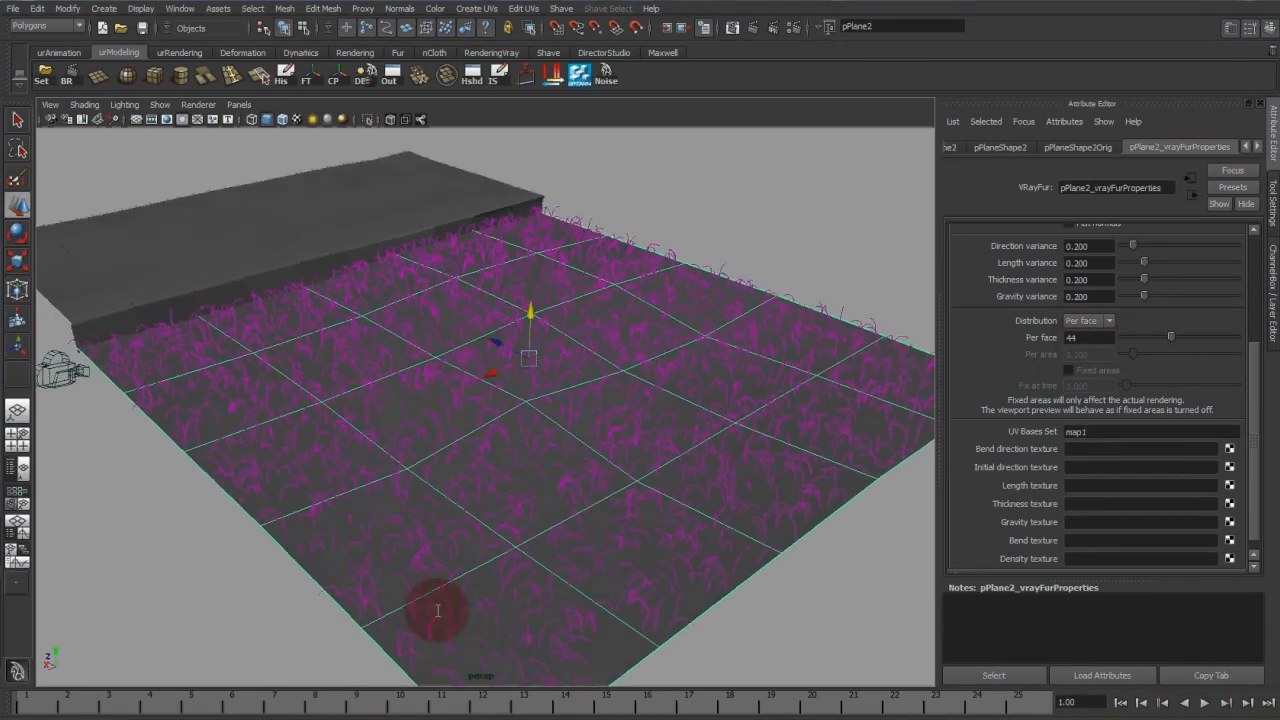
{"action": "left_click", "coordinate": [1071, 345]}
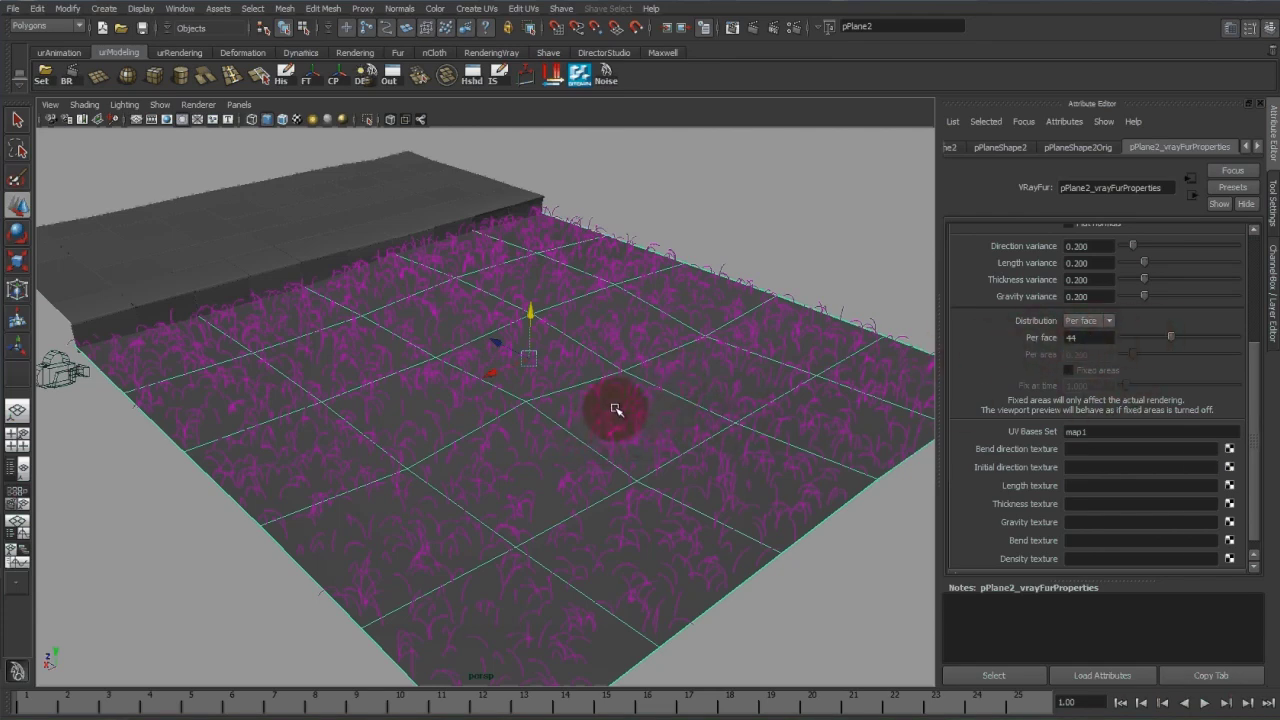
{"action": "left_click_drag", "start_coordinate": [697, 389], "coordinate": [714, 382], "text": "alt"}
{"action": "scroll", "coordinate": [715, 388], "scroll_direction": "up", "scroll_amount": 2}
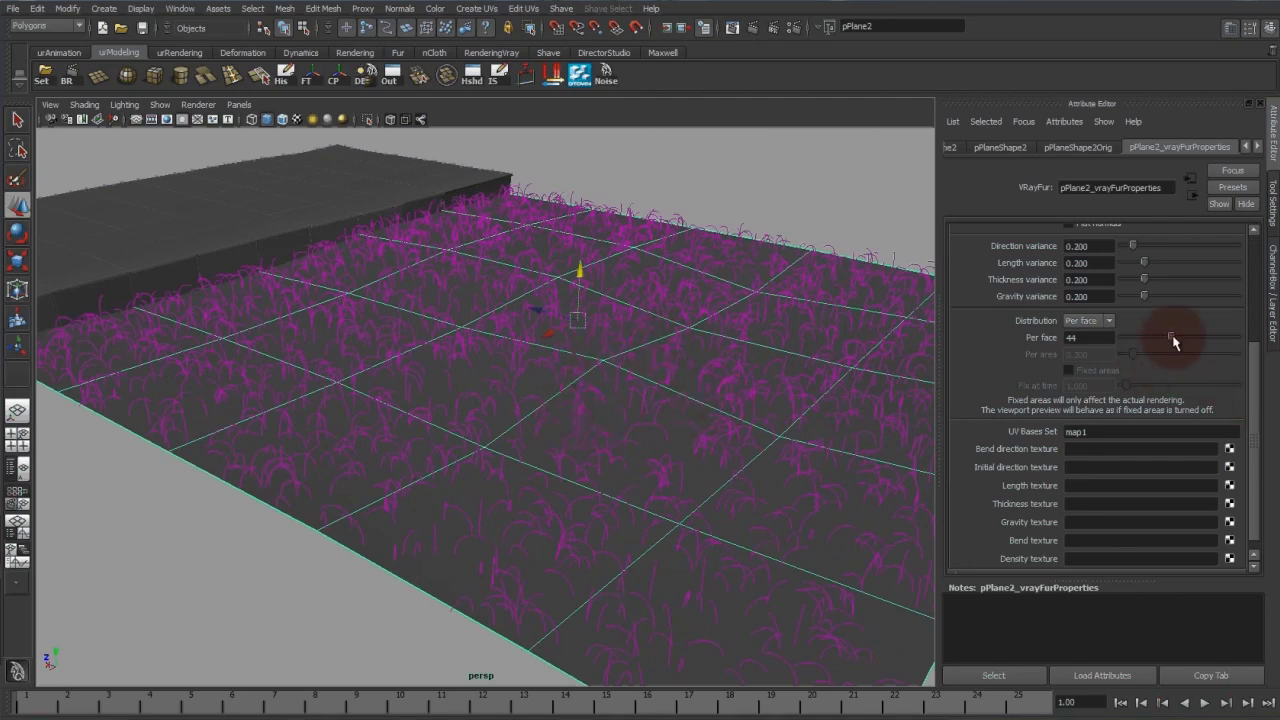
{"action": "left_click_drag", "start_coordinate": [1171, 337], "coordinate": [1205, 336]}
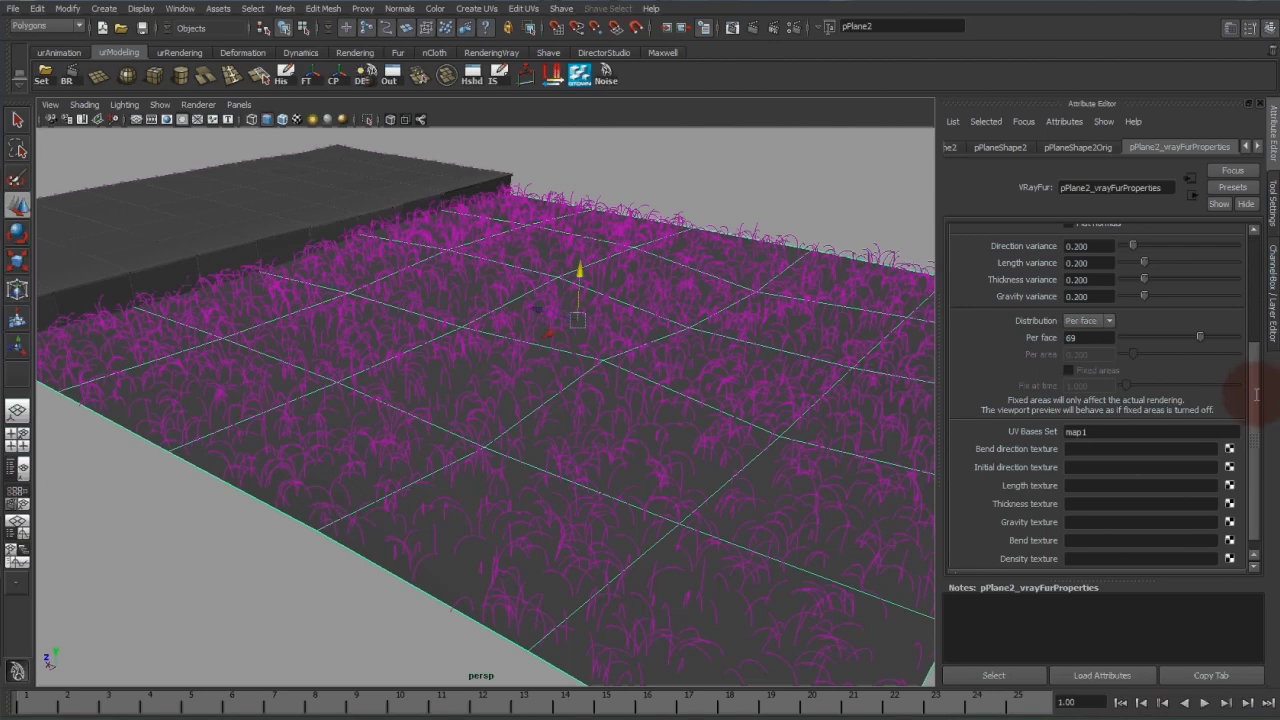
Step: Try a longer fur length of 23.444 on the ground plane, viewed close to the platform's edge
{"action": "left_click_drag", "start_coordinate": [1256, 393], "coordinate": [1252, 260]}
{"action": "left_click_drag", "start_coordinate": [439, 385], "coordinate": [557, 517], "text": "alt"}
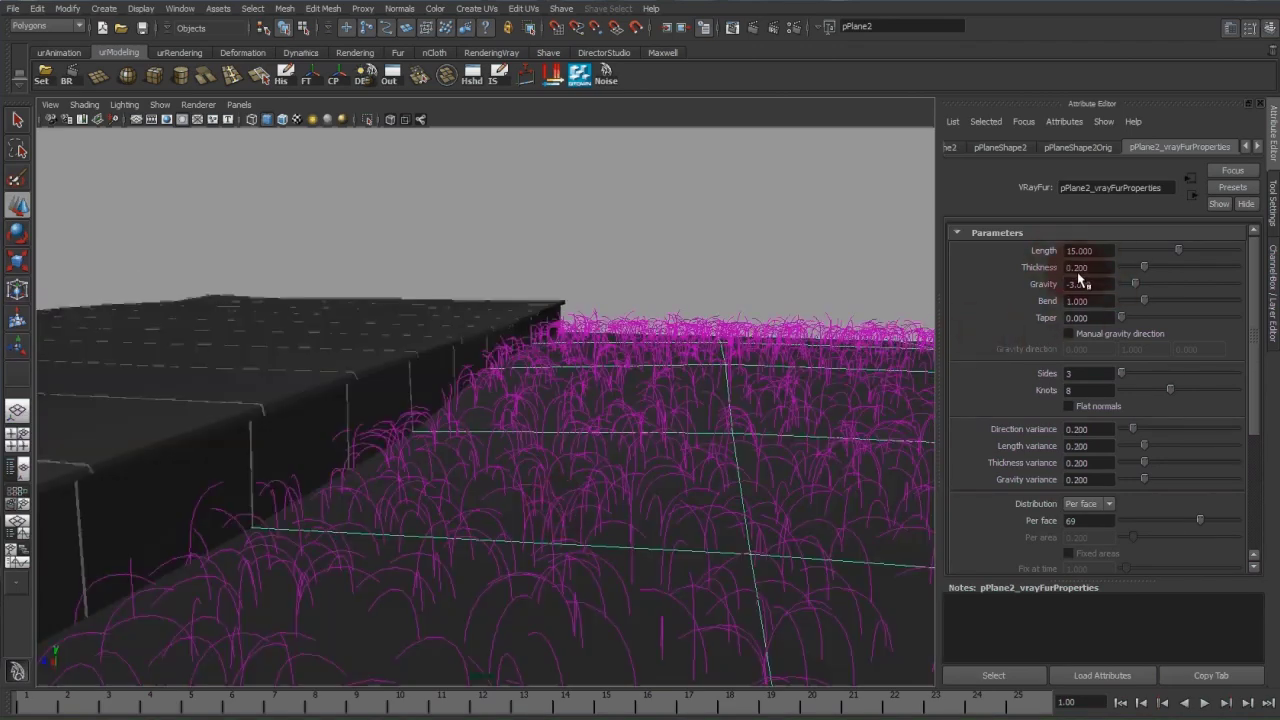
{"action": "left_click_drag", "start_coordinate": [1163, 258], "coordinate": [1211, 268]}
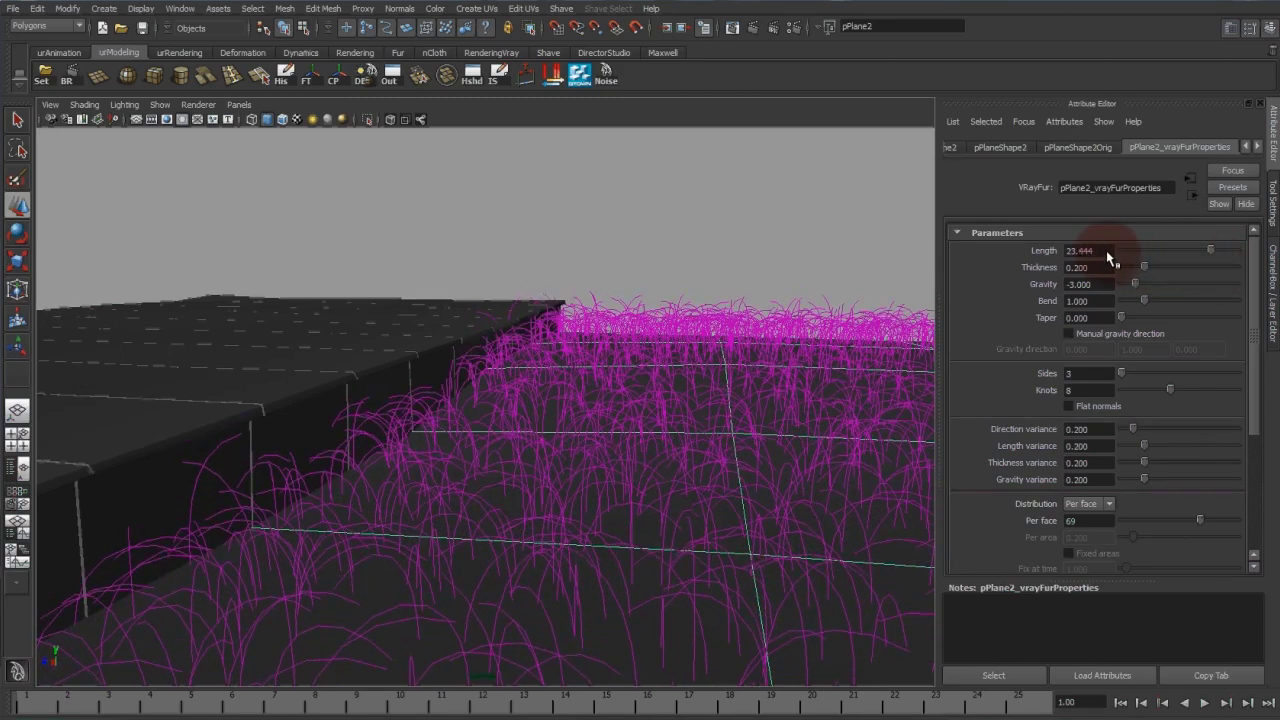
Step: Set the fur length to 8 for shorter grass blades
{"action": "left_click_drag", "start_coordinate": [1102, 252], "coordinate": [1016, 270]}
{"action": "left_click", "coordinate": [1197, 246]}
{"action": "type", "text": "8"}
{"action": "key", "text": "Return"}
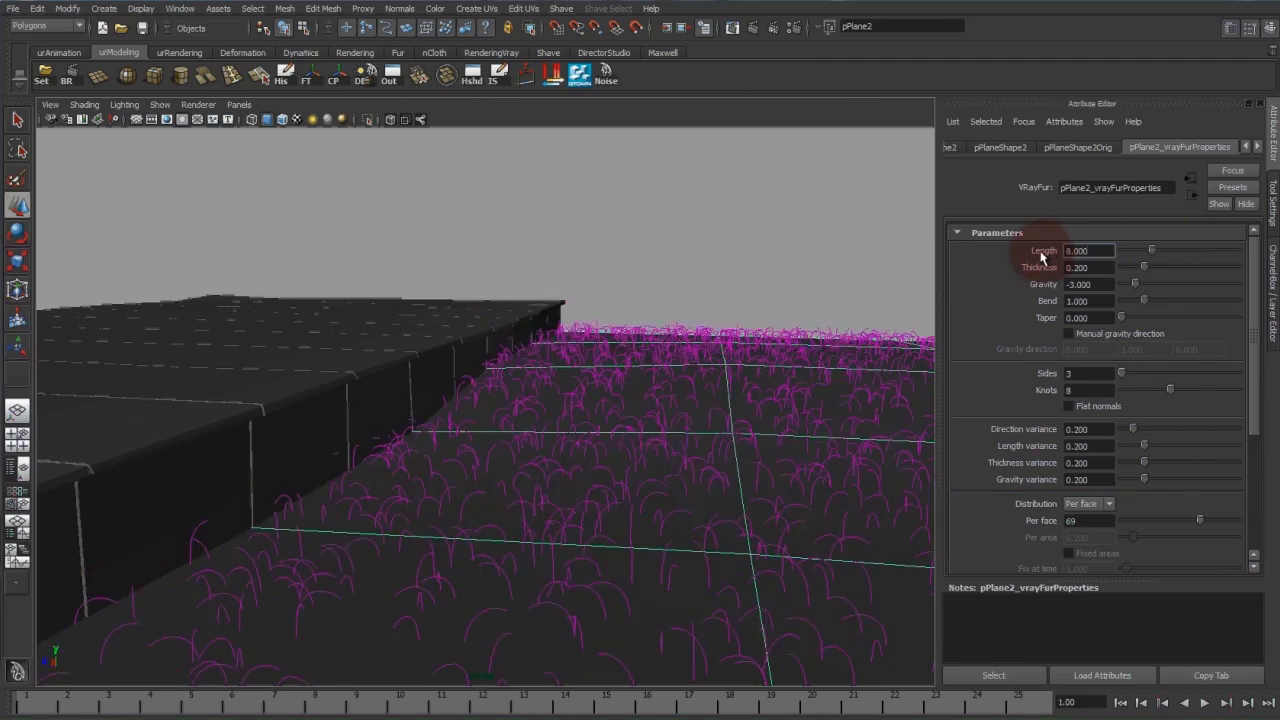
{"action": "mouse_move", "coordinate": [770, 338]}
{"action": "left_mouse_down", "text": "alt"}
{"action": "mouse_move", "coordinate": [757, 334]}
{"action": "mouse_move", "coordinate": [803, 348]}
{"action": "left_mouse_up", "text": "alt"}
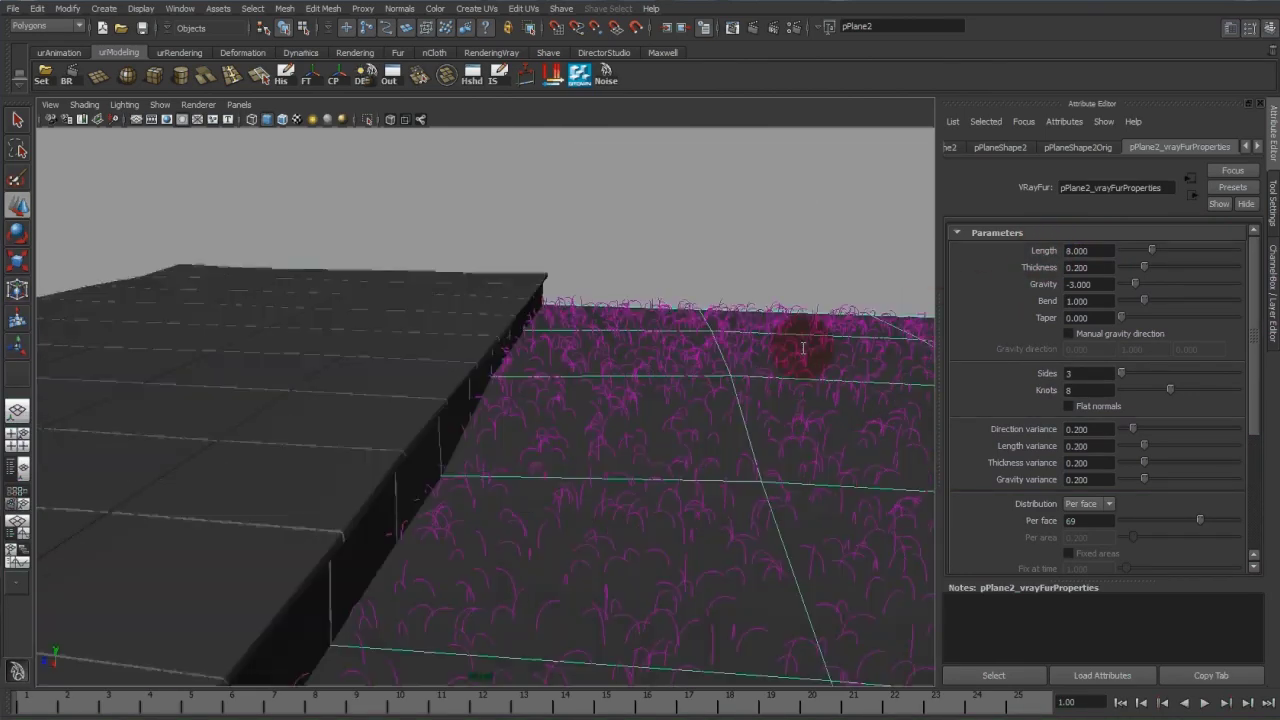
Step: Set the ground plane's fur length to 12 for taller grass blades
{"action": "left_click_drag", "start_coordinate": [663, 423], "coordinate": [657, 394], "text": "alt"}
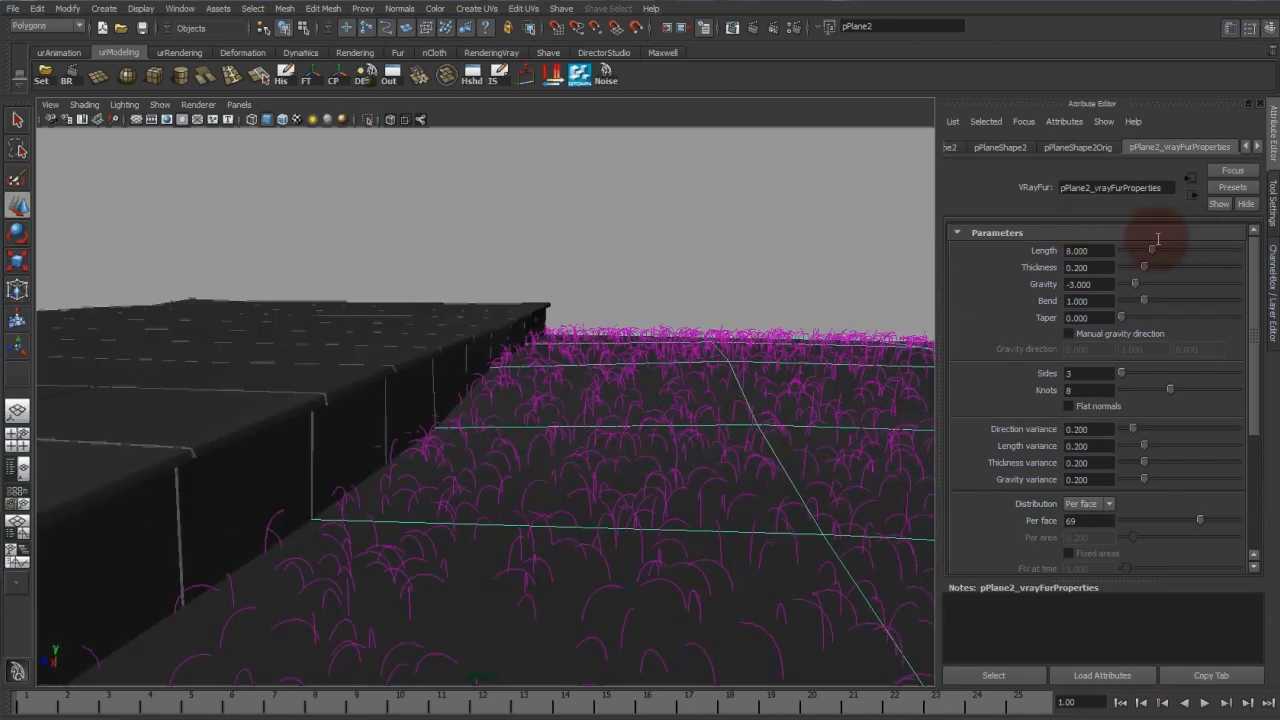
{"action": "left_click_drag", "start_coordinate": [1090, 251], "coordinate": [947, 241]}
{"action": "type", "text": "12"}
{"action": "key", "text": "Return"}
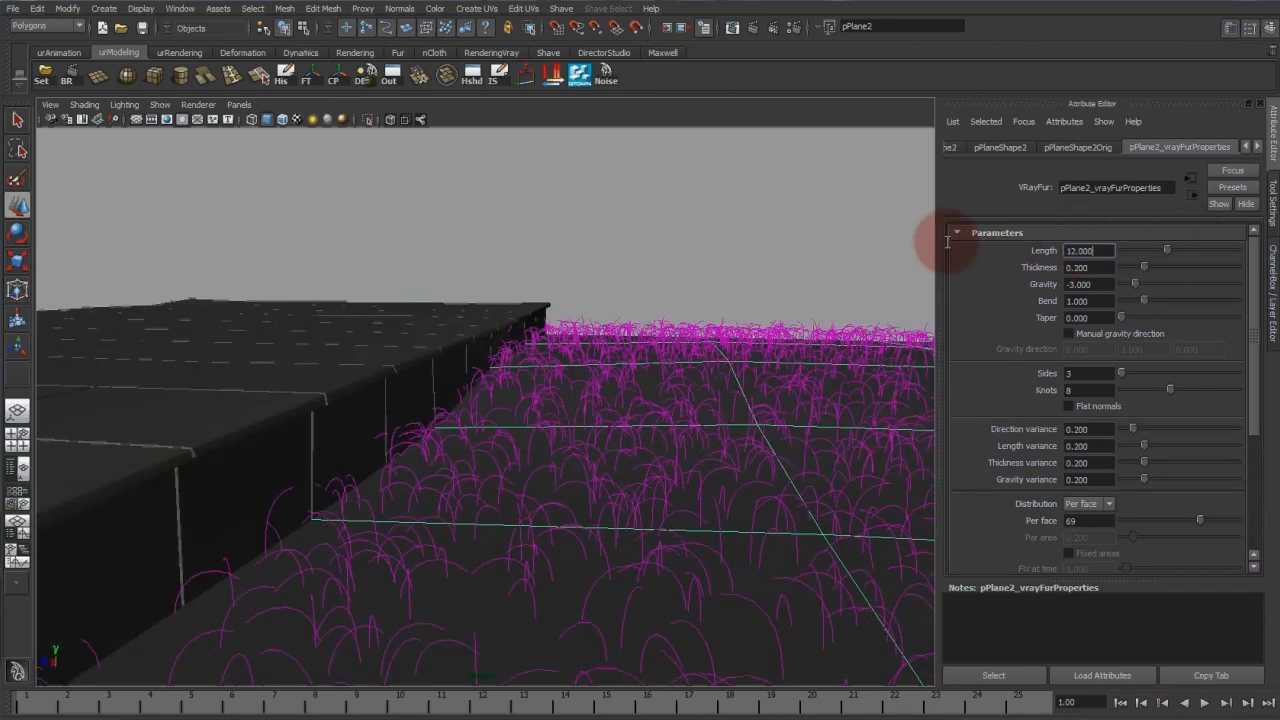
Step: Weaken the fur gravity to -0.715 so the strands stand more upright, checking the blades from a low viewpoint
{"action": "left_click", "coordinate": [1104, 268]}
{"action": "type", "text": "0.3"}
{"action": "left_click", "coordinate": [1135, 287]}
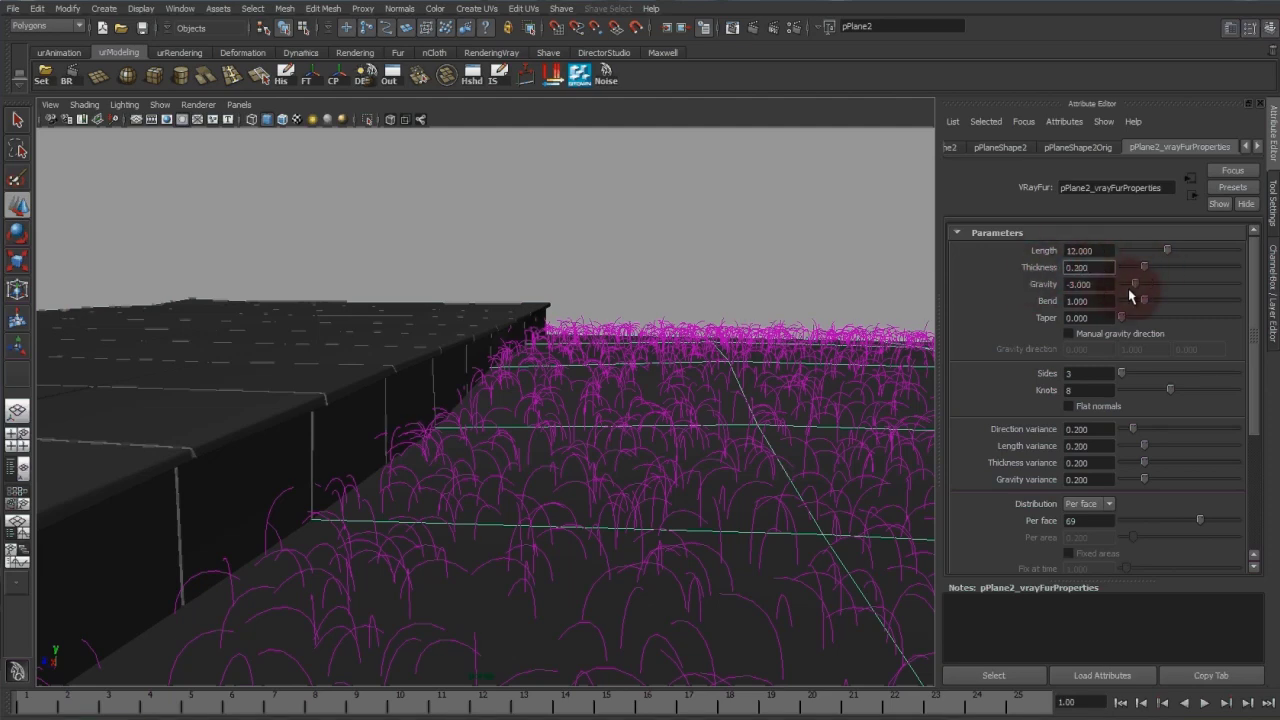
{"action": "mouse_move", "coordinate": [1135, 290]}
{"action": "left_mouse_down"}
{"action": "mouse_move", "coordinate": [1154, 287]}
{"action": "mouse_move", "coordinate": [1117, 291]}
{"action": "mouse_move", "coordinate": [1186, 298]}
{"action": "mouse_move", "coordinate": [1143, 294]}
{"action": "left_mouse_up"}
{"action": "left_click", "coordinate": [678, 340]}
{"action": "left_click_drag", "start_coordinate": [678, 353], "coordinate": [909, 343], "text": "alt"}
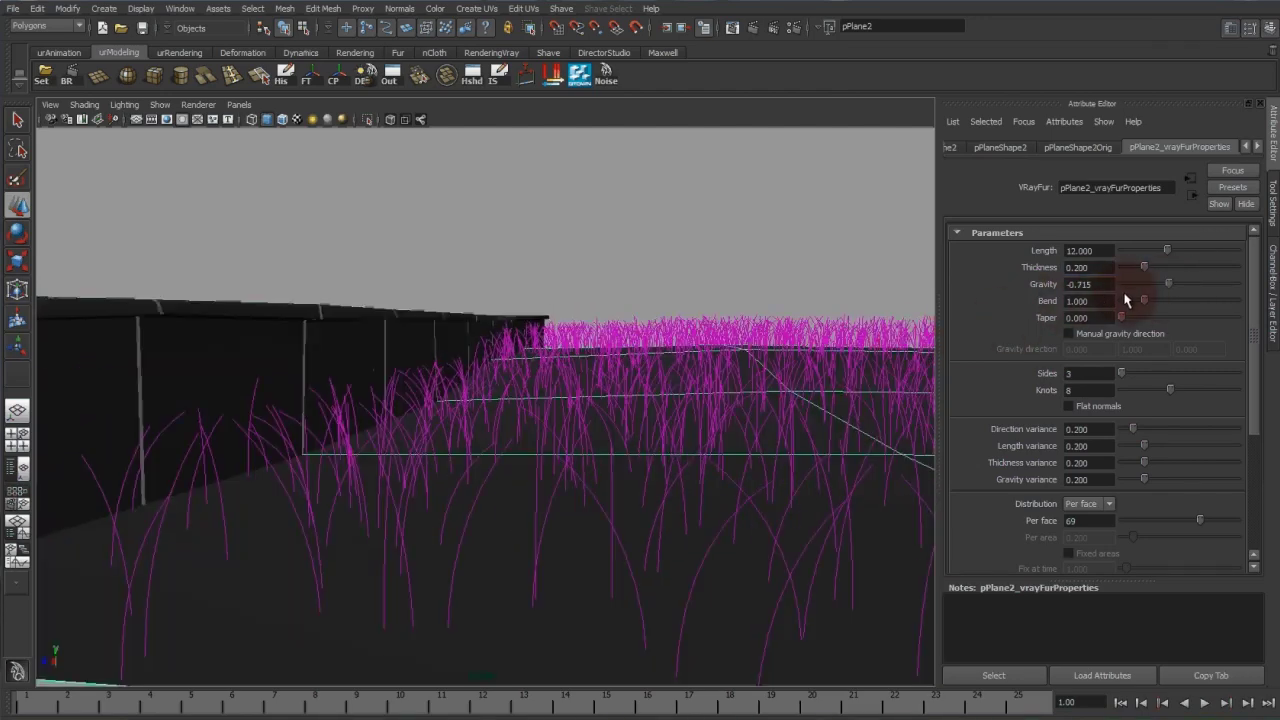
Step: Reduce the fur bend to 0.629 and set the taper to 0.950
{"action": "mouse_move", "coordinate": [1155, 302]}
{"action": "left_mouse_down"}
{"action": "mouse_move", "coordinate": [1200, 300]}
{"action": "mouse_move", "coordinate": [1128, 294]}
{"action": "mouse_move", "coordinate": [1105, 307]}
{"action": "mouse_move", "coordinate": [1146, 304]}
{"action": "mouse_move", "coordinate": [1133, 306]}
{"action": "left_mouse_up"}
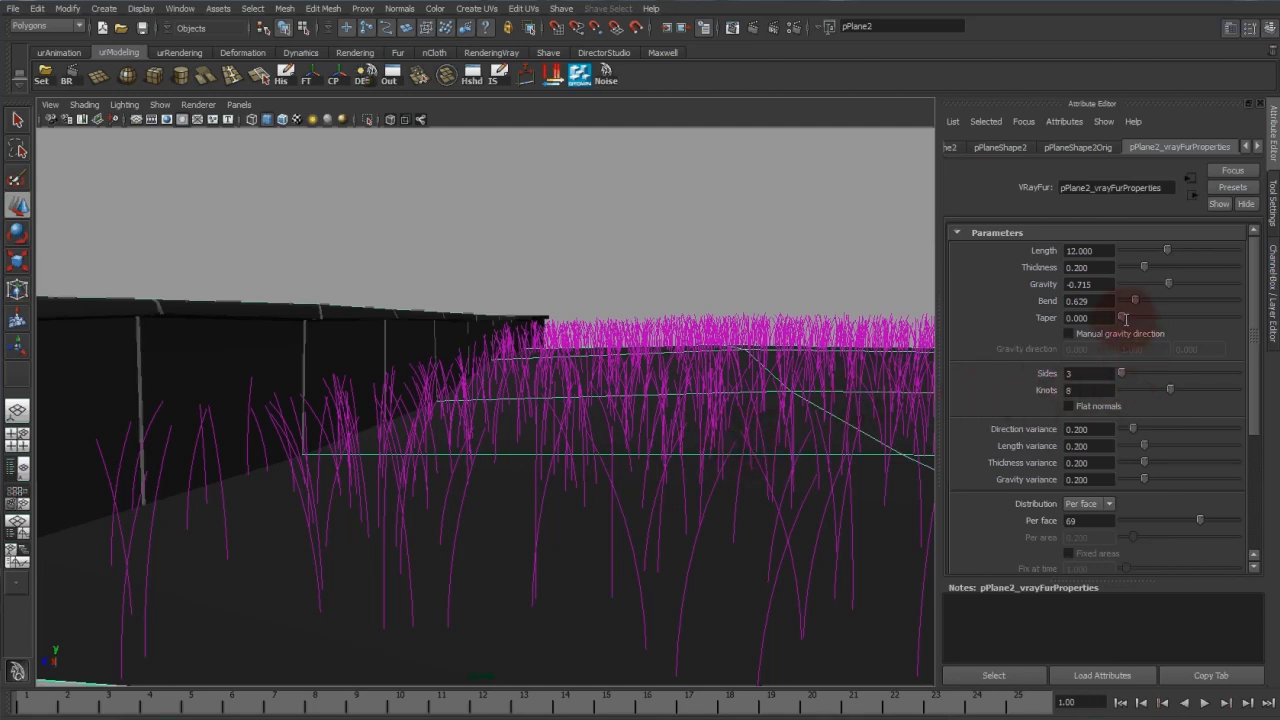
{"action": "left_click", "coordinate": [1078, 318]}
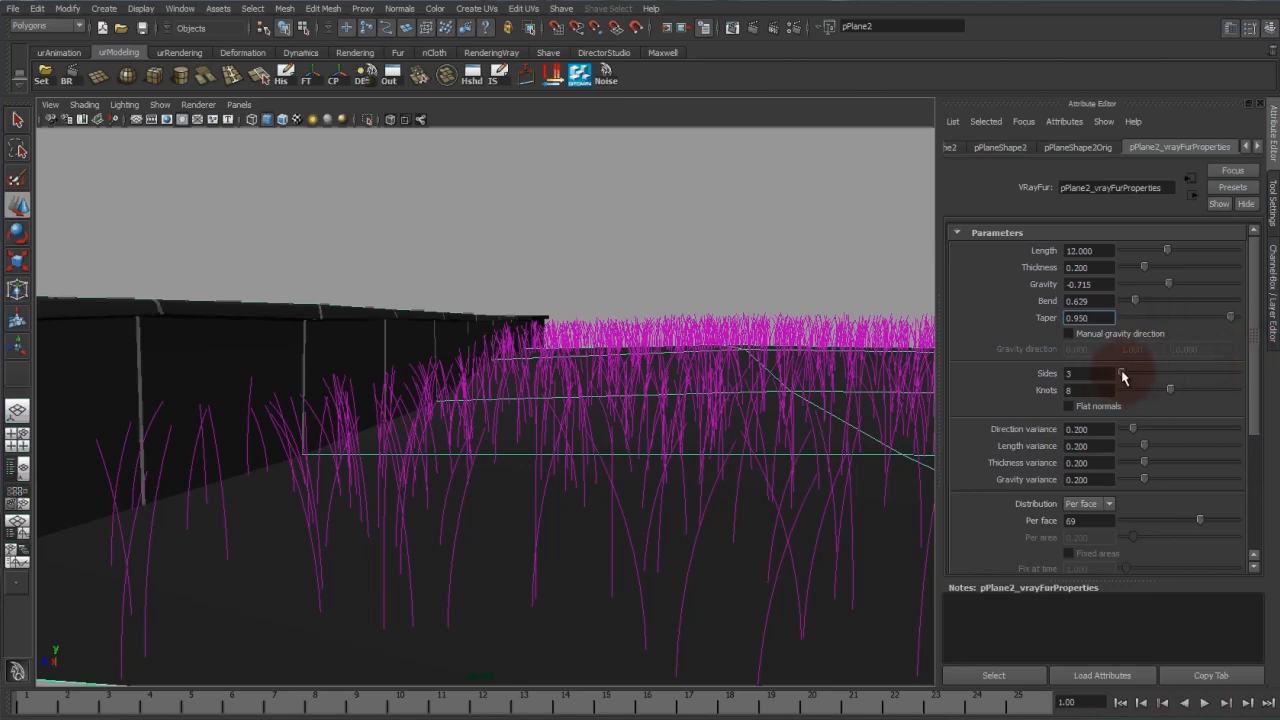
Step: Try 14 knots on the fur strands, then settle on 4 knots
{"action": "left_click_drag", "start_coordinate": [1157, 389], "coordinate": [1219, 392]}
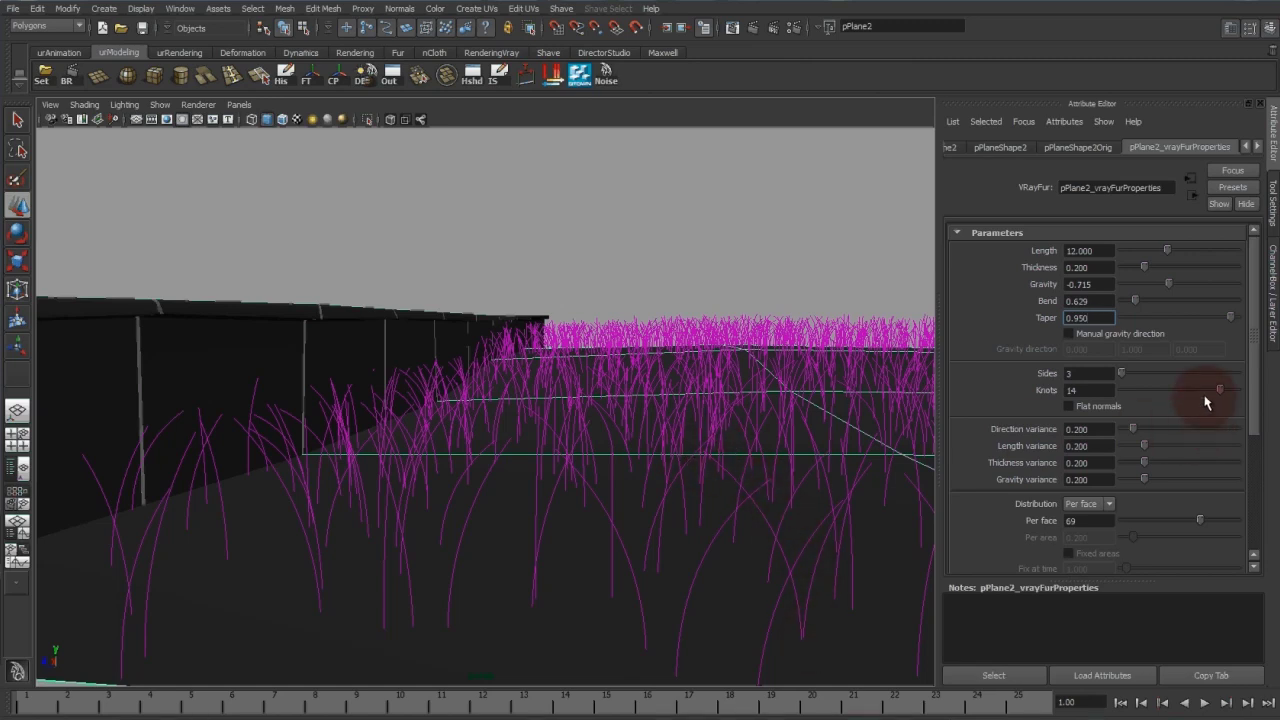
{"action": "left_click_drag", "start_coordinate": [1220, 395], "coordinate": [1137, 398]}
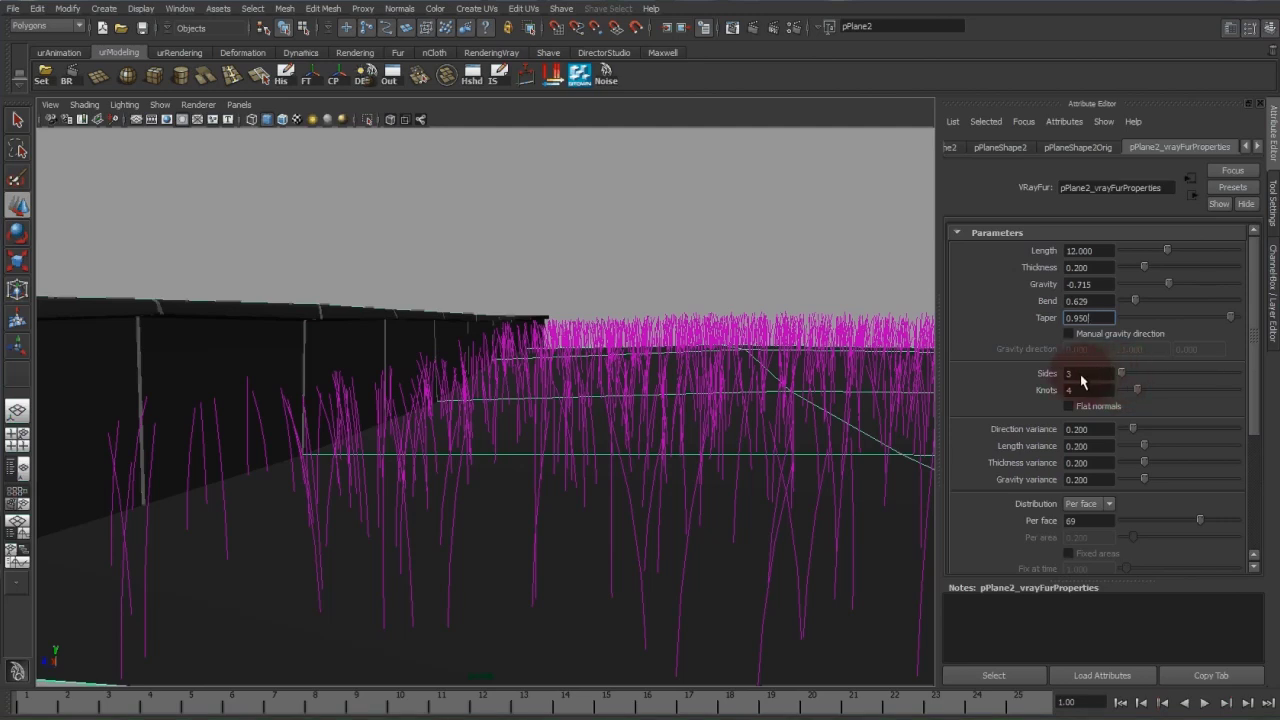
{"action": "mouse_move", "coordinate": [1253, 328]}
{"action": "left_mouse_down"}
{"action": "mouse_move", "coordinate": [1262, 348]}
{"action": "mouse_move", "coordinate": [1229, 357]}
{"action": "mouse_move", "coordinate": [1250, 310]}
{"action": "left_mouse_up"}
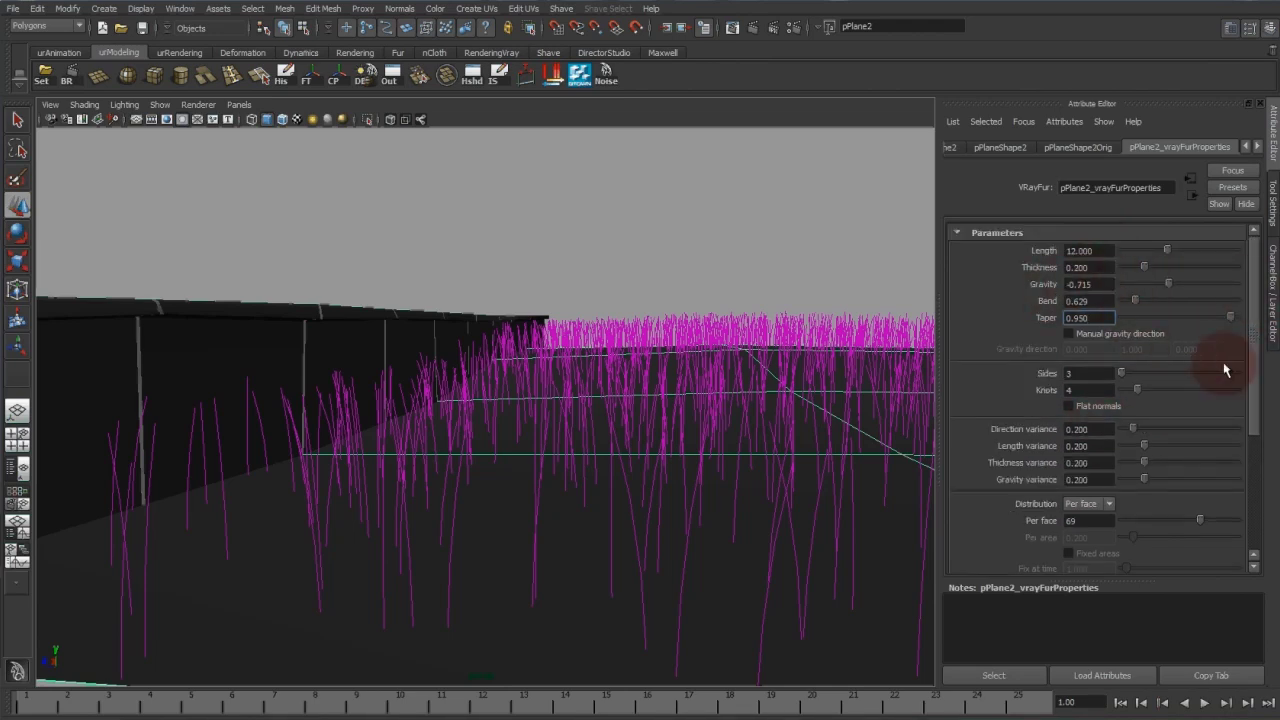
Step: Set the fur variances to 0.397 for direction, 0.636 for length, 0.285 for thickness and 0.609 for gravity
{"action": "left_click_drag", "start_coordinate": [1254, 372], "coordinate": [1257, 412]}
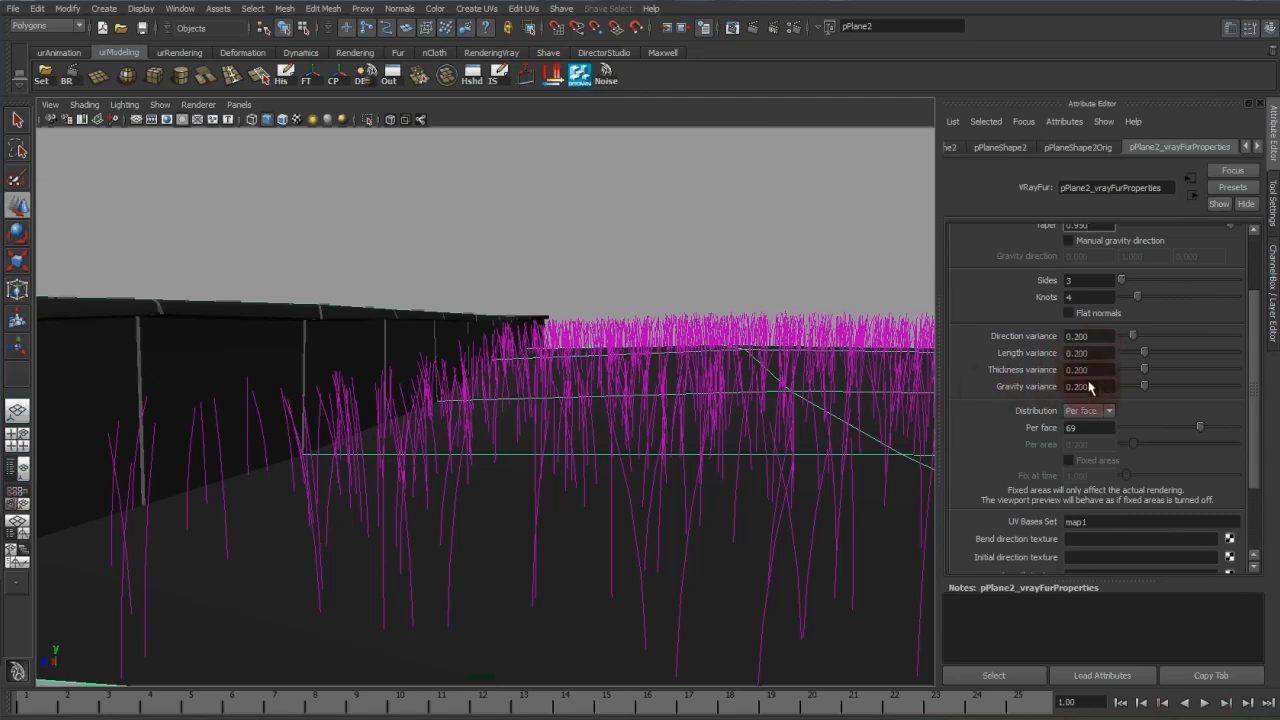
{"action": "left_click_drag", "start_coordinate": [1143, 353], "coordinate": [1199, 352]}
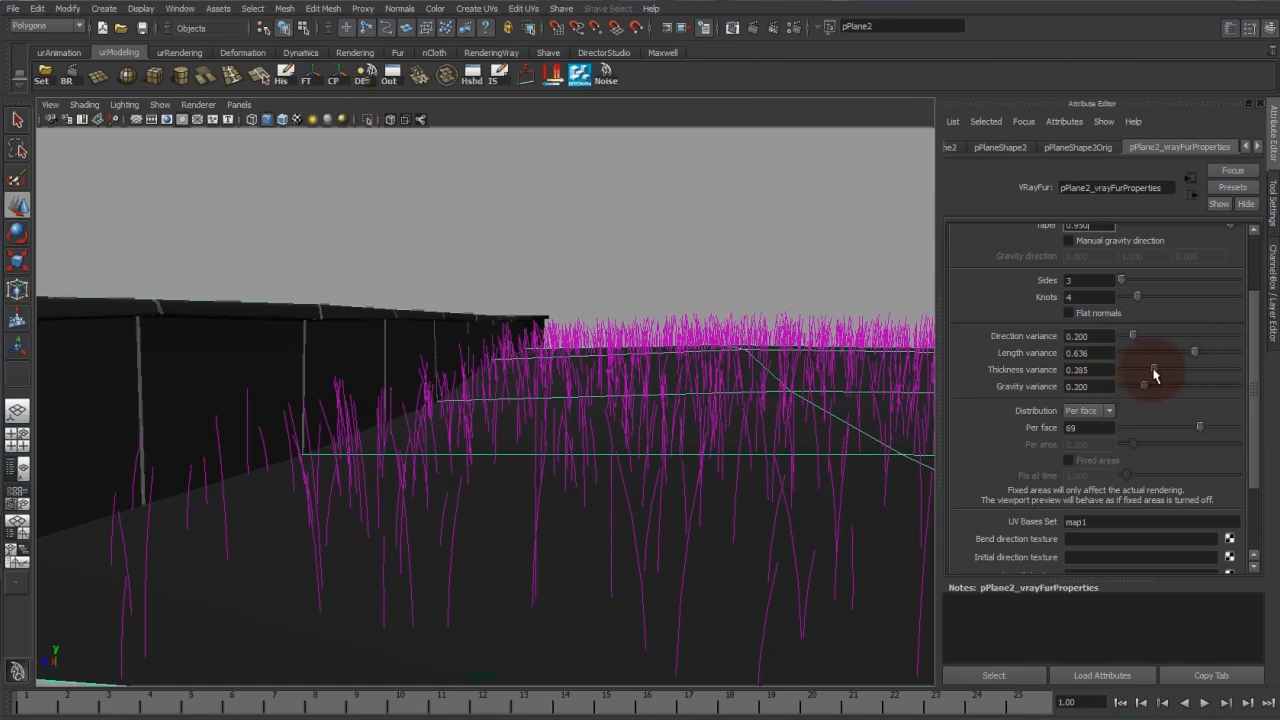
{"action": "left_click_drag", "start_coordinate": [1144, 386], "coordinate": [1193, 397]}
{"action": "left_click_drag", "start_coordinate": [1133, 338], "coordinate": [1147, 348]}
{"action": "left_click_drag", "start_coordinate": [1253, 371], "coordinate": [1252, 316]}
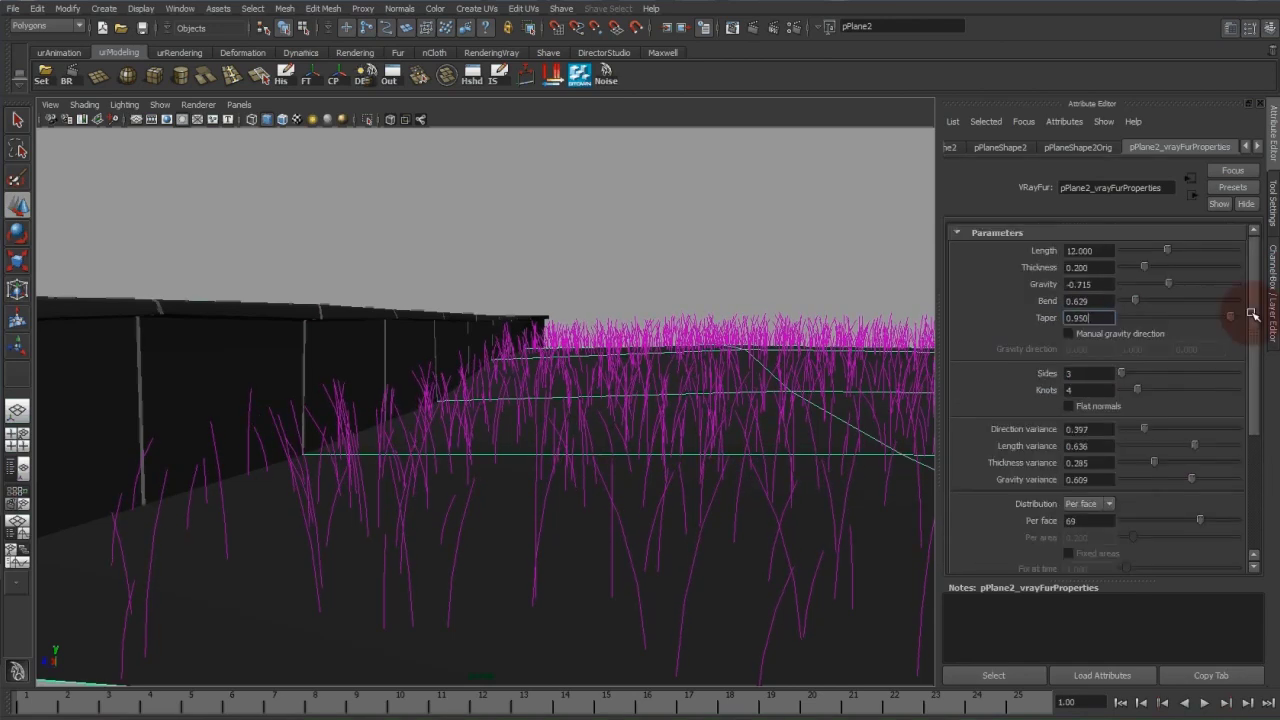
Step: Review the Adaptive DMC image sampler threshold and the color mapping options in the V-Ray render settings
{"action": "left_click", "coordinate": [1033, 291]}
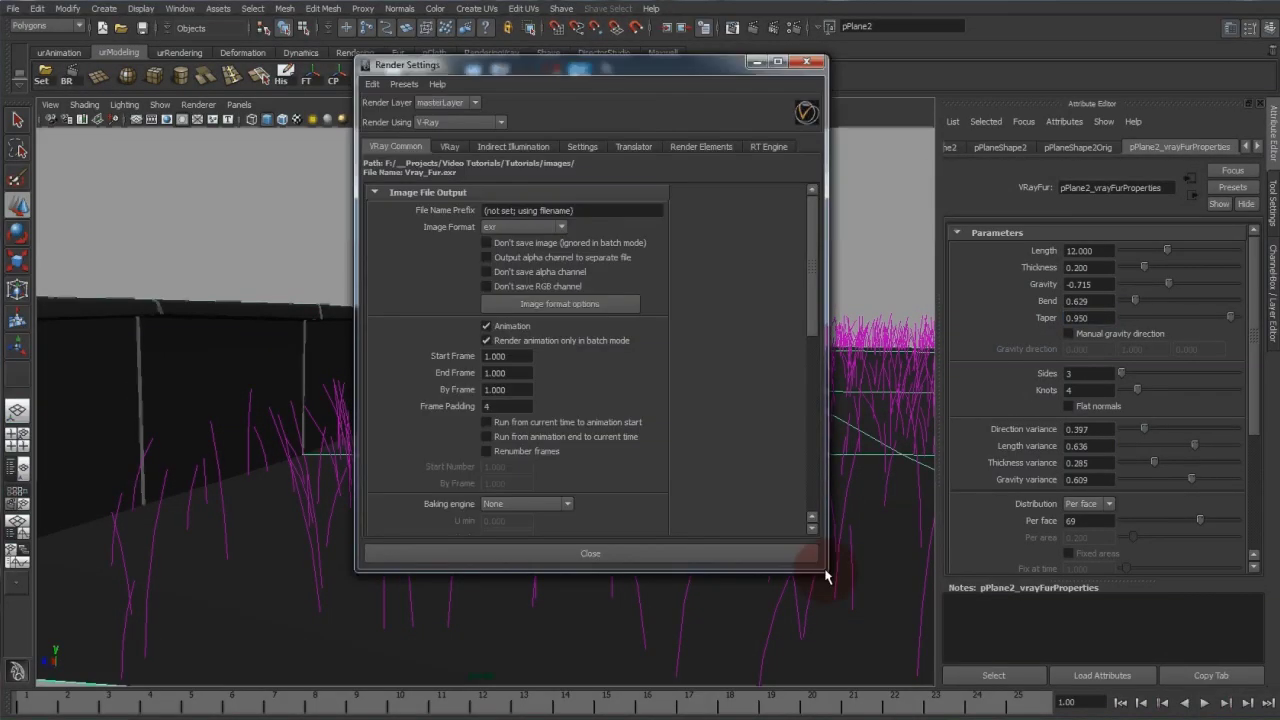
{"action": "left_click_drag", "start_coordinate": [830, 577], "coordinate": [789, 702]}
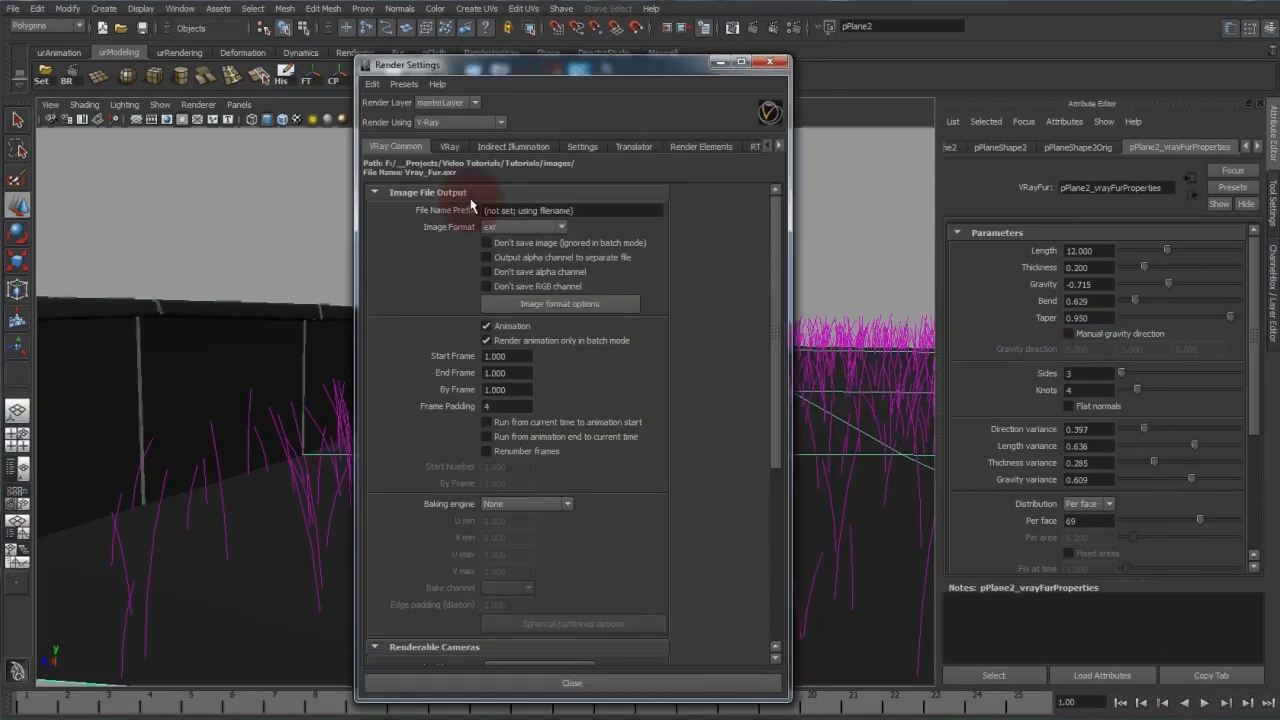
{"action": "left_click", "coordinate": [455, 148]}
{"action": "left_click_drag", "start_coordinate": [530, 64], "coordinate": [929, 48]}
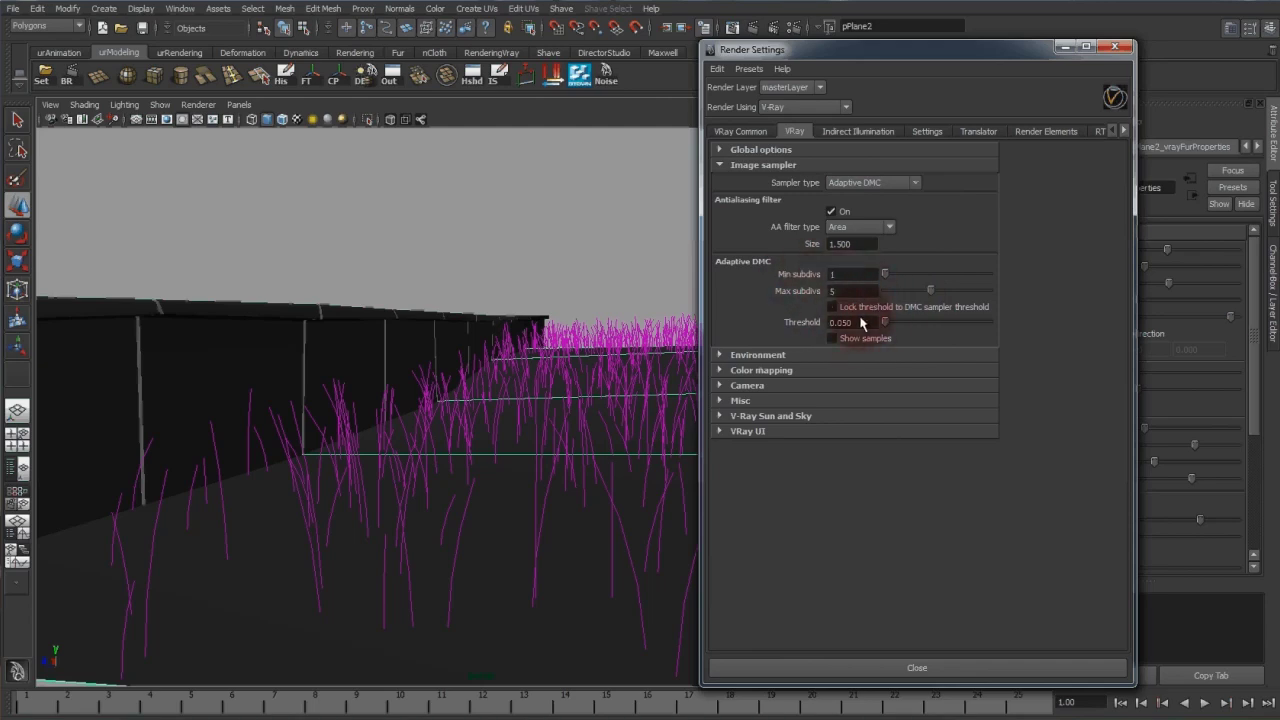
{"action": "left_click", "coordinate": [840, 322]}
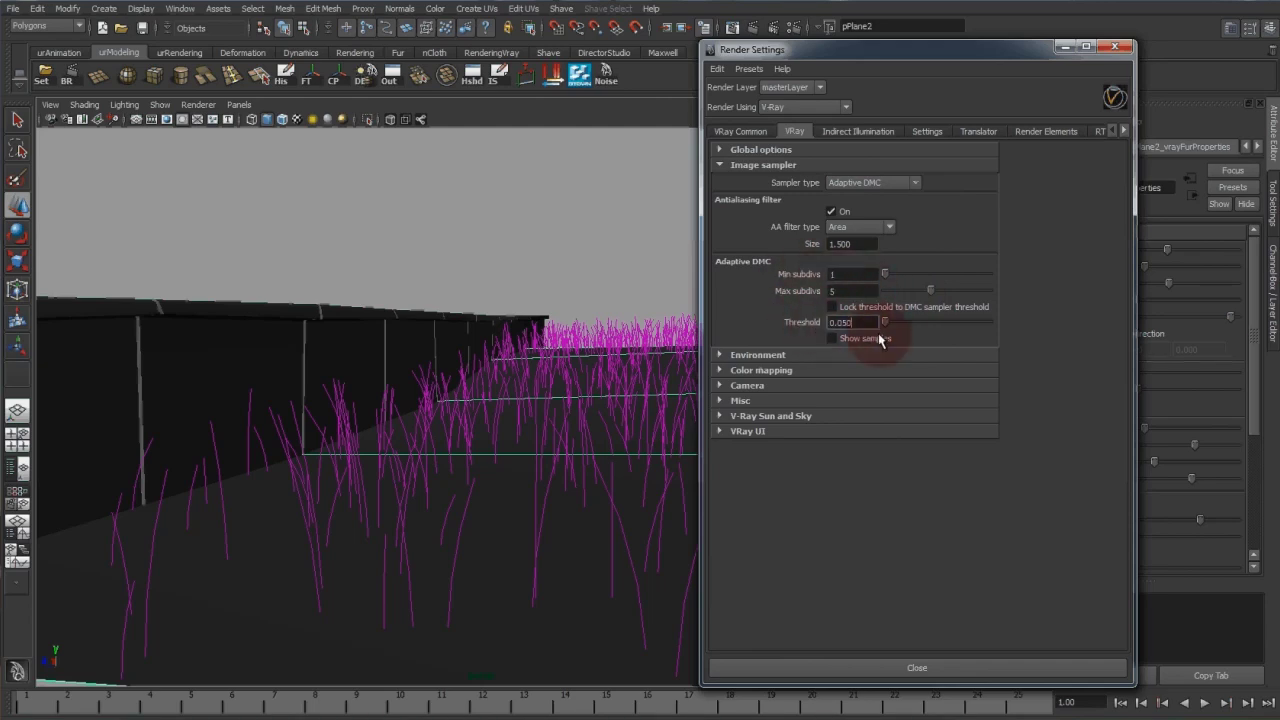
{"action": "left_click", "coordinate": [790, 375]}
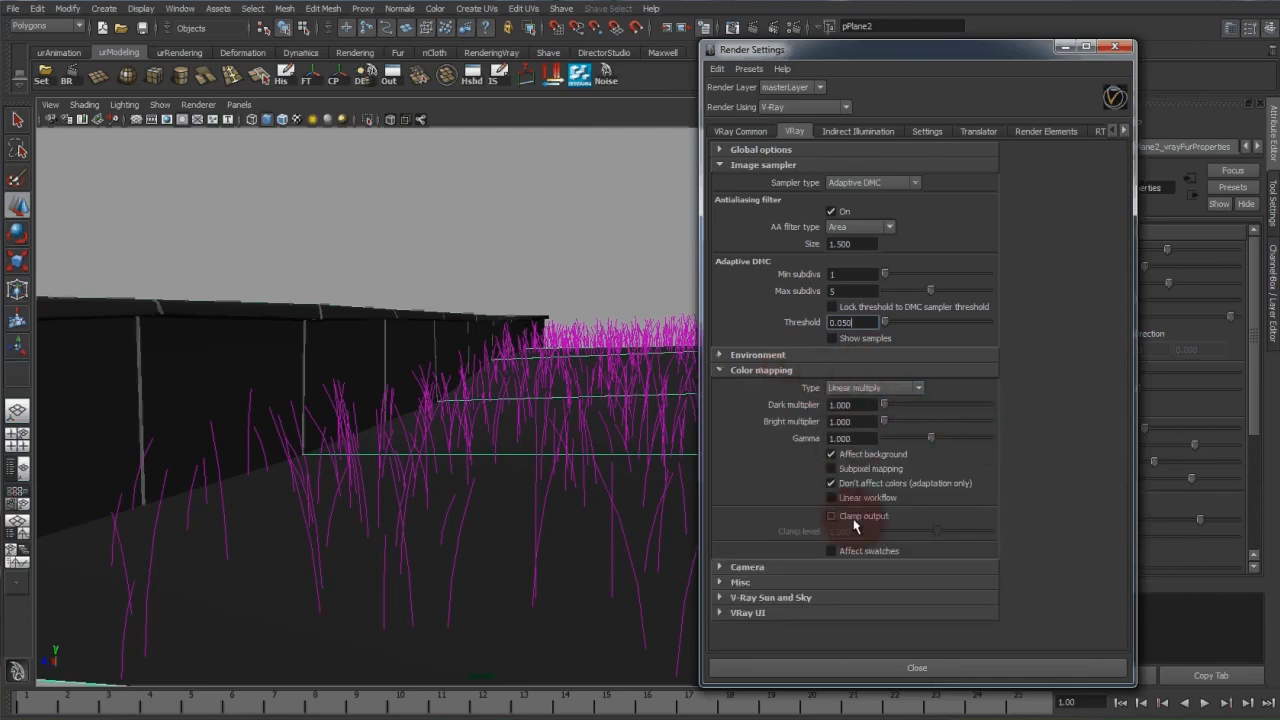
{"action": "left_click", "coordinate": [809, 369]}
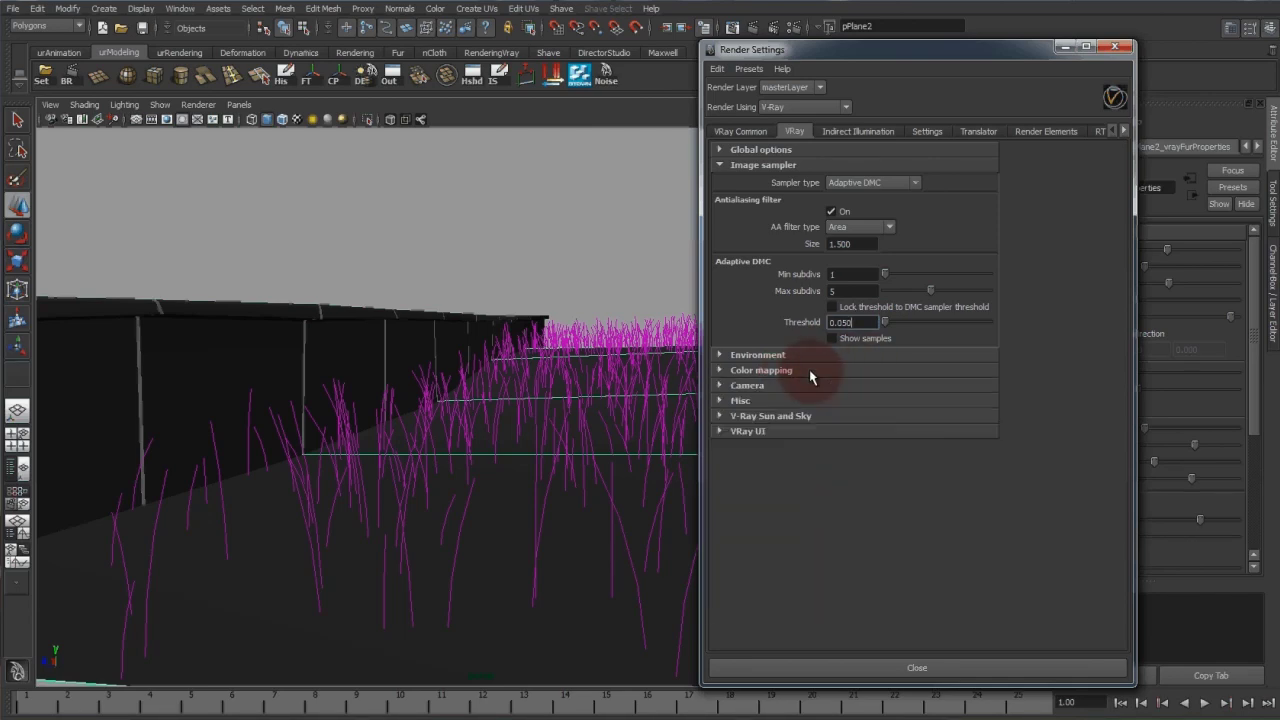
Step: Set the irradiance map preset to Medium in the indirect illumination settings and close the render settings
{"action": "left_click", "coordinate": [855, 131]}
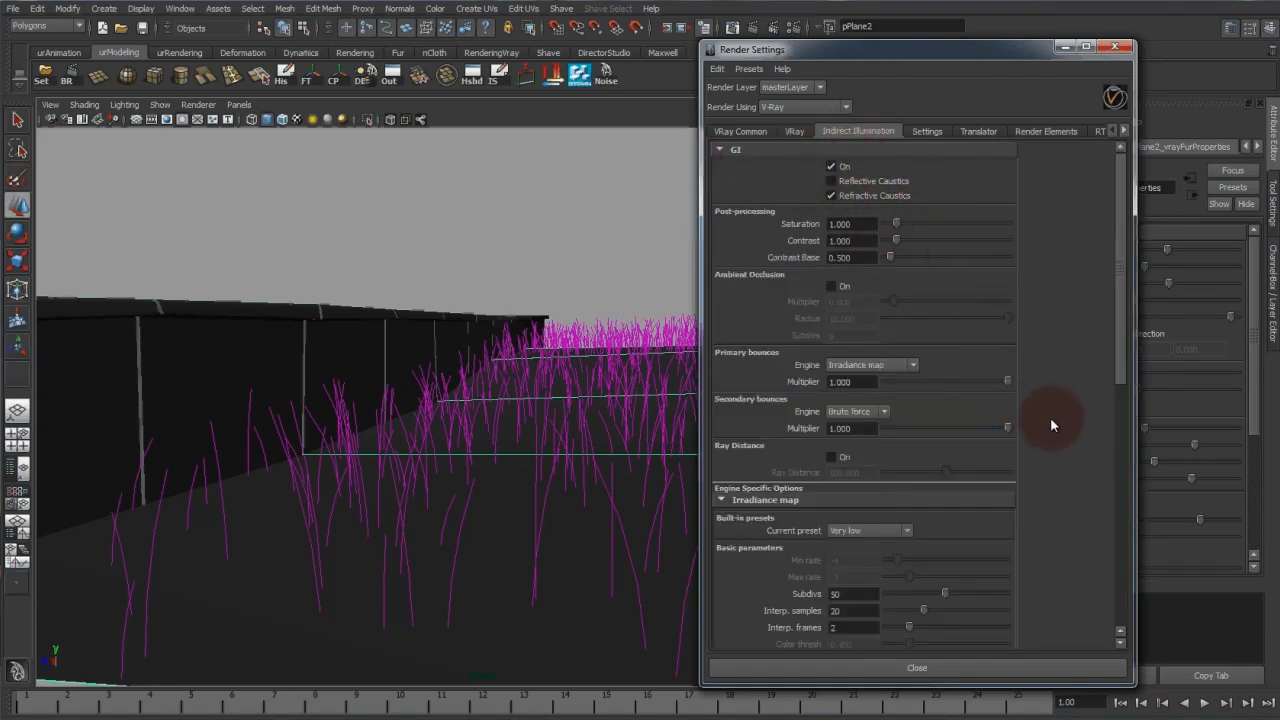
{"action": "scroll", "coordinate": [1050, 417], "scroll_direction": "down", "scroll_amount": 3}
{"action": "scroll", "coordinate": [1010, 446], "scroll_direction": "down", "scroll_amount": 8}
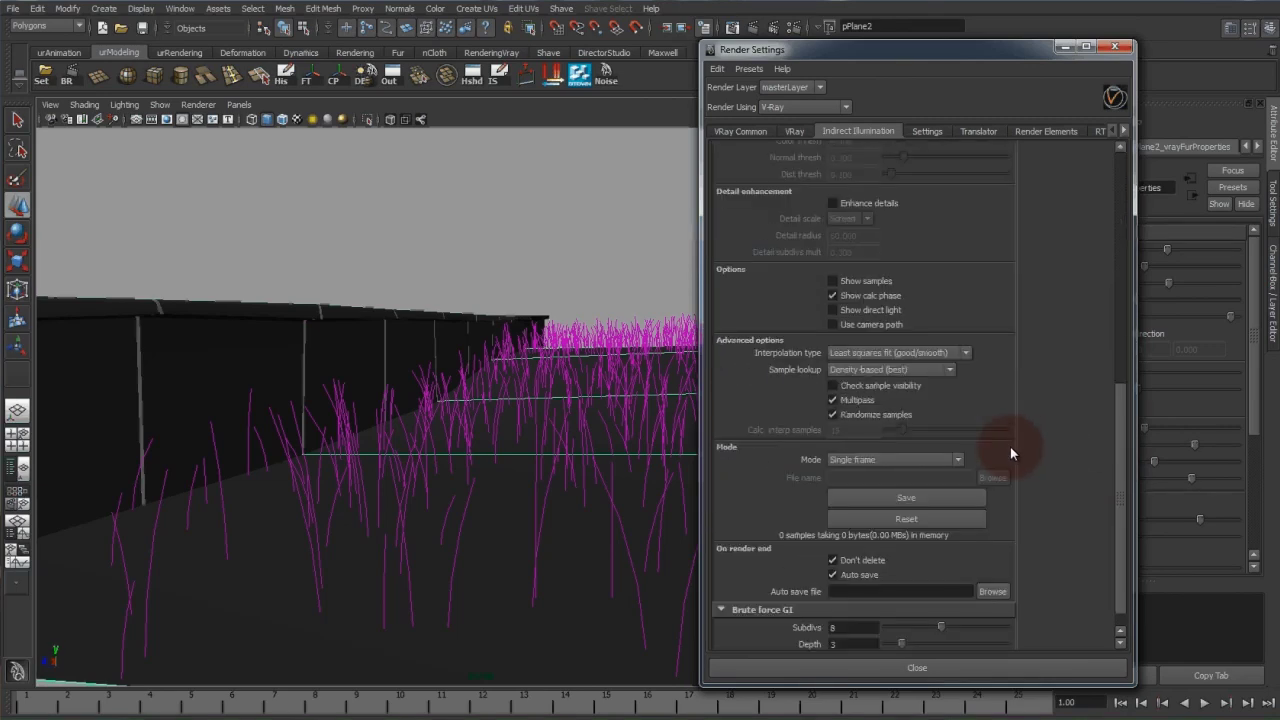
{"action": "scroll", "coordinate": [1000, 440], "scroll_direction": "up", "scroll_amount": 6}
{"action": "left_click", "coordinate": [886, 278]}
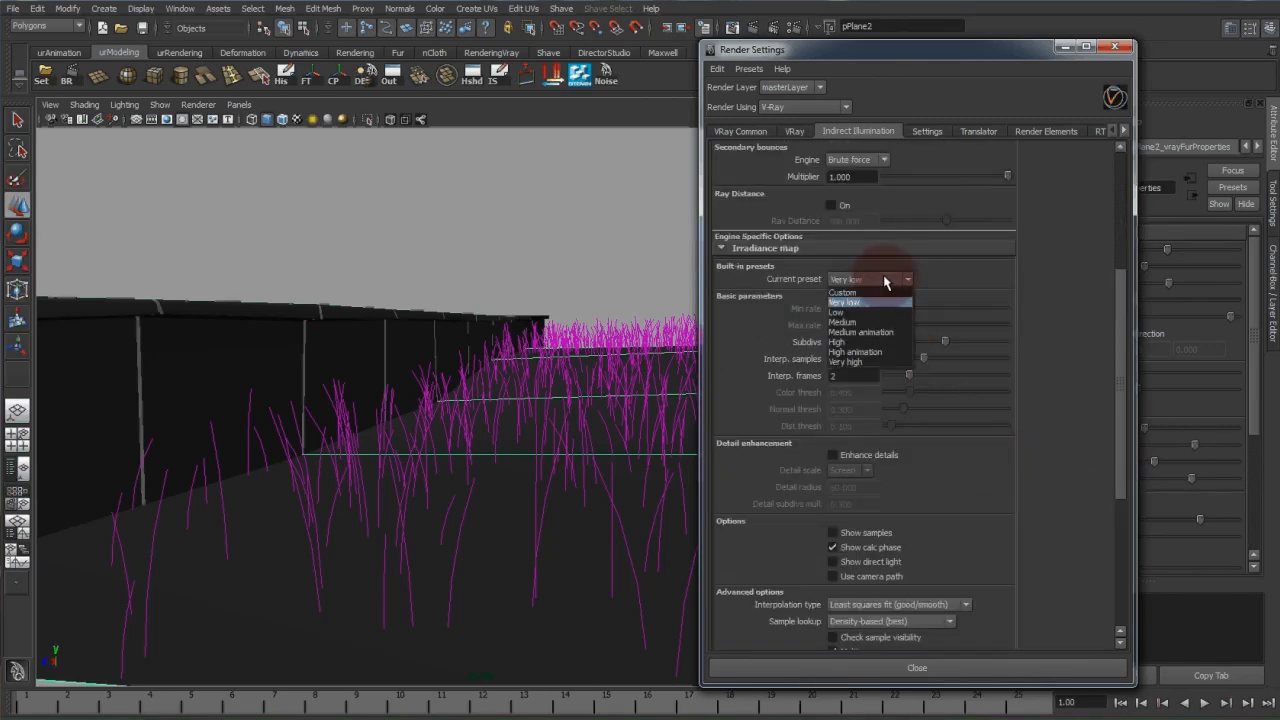
{"action": "left_click", "coordinate": [862, 321]}
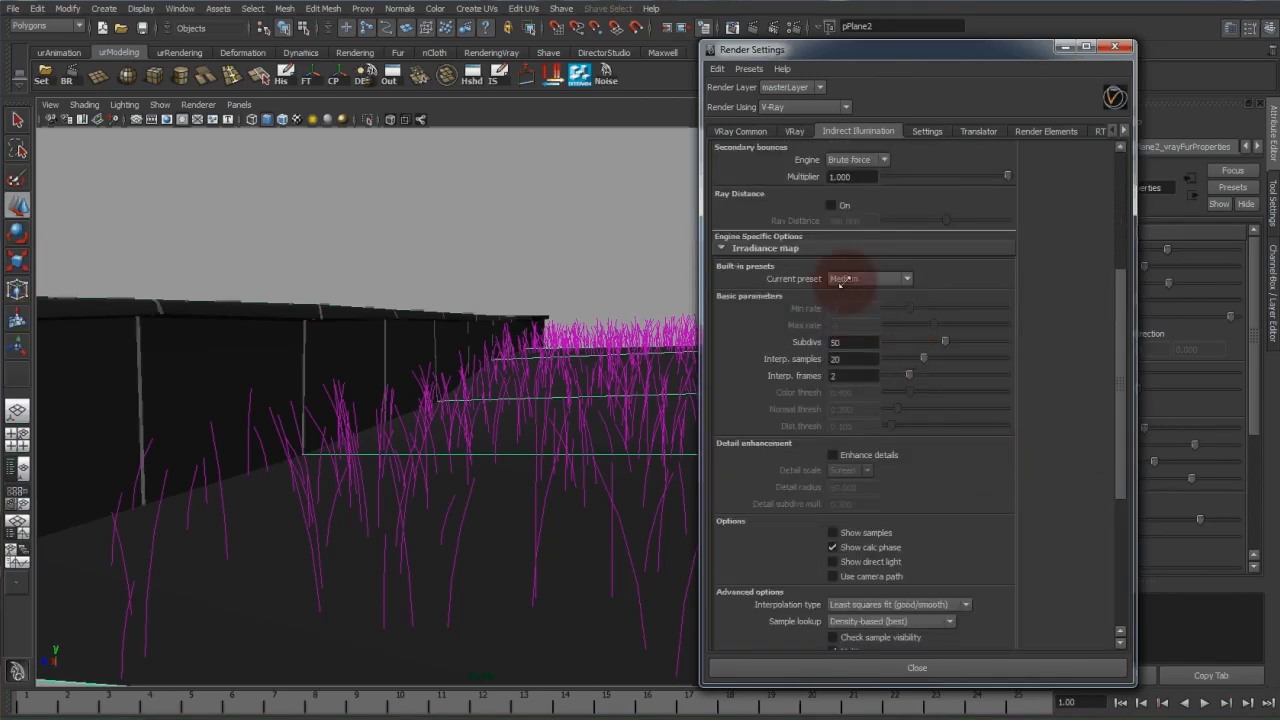
{"action": "left_click", "coordinate": [923, 131]}
{"action": "left_click", "coordinate": [873, 133]}
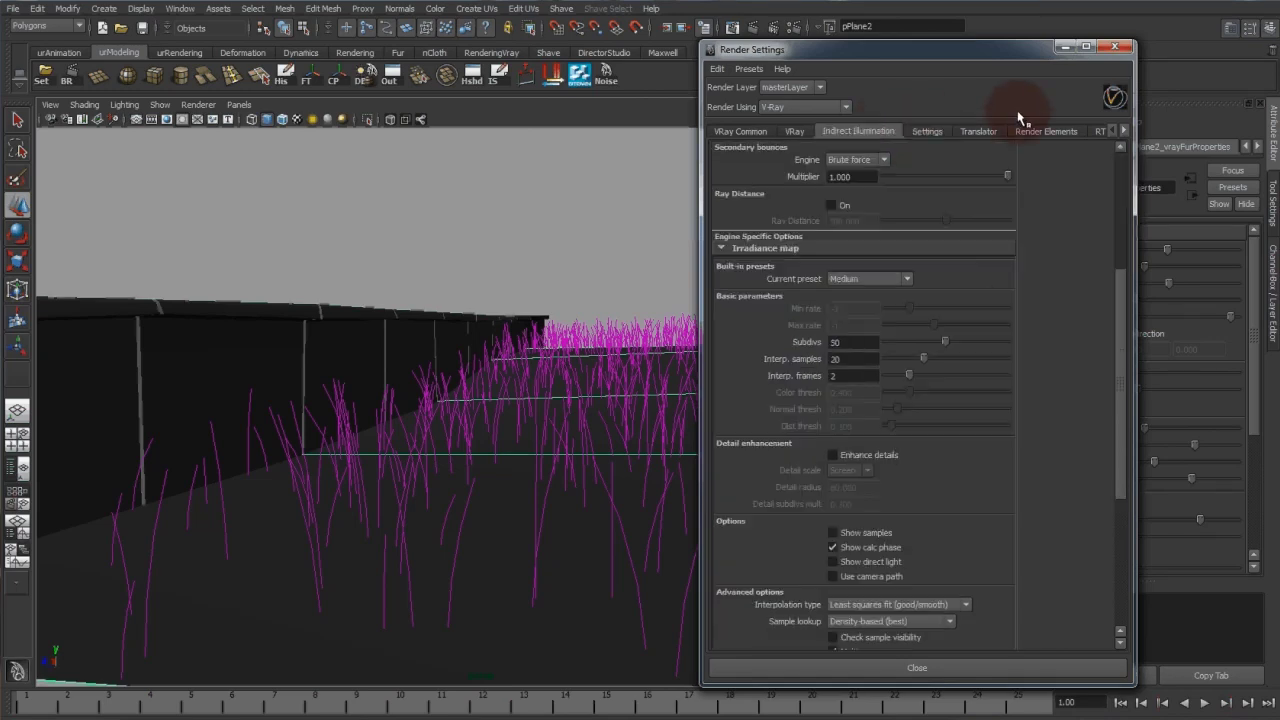
{"action": "left_click", "coordinate": [1118, 49]}
Step: Run a test render of the perspective view, look at the result and put the render window away
{"action": "left_click", "coordinate": [733, 27]}
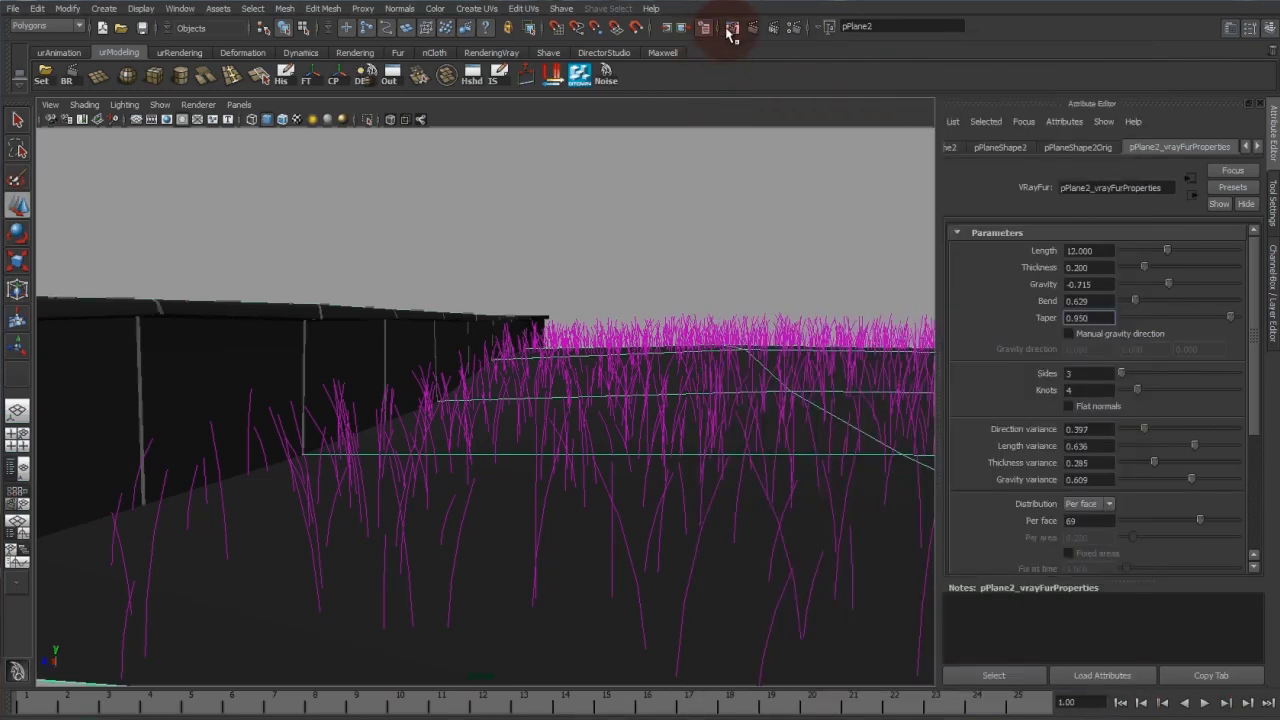
{"action": "left_click", "coordinate": [117, 130]}
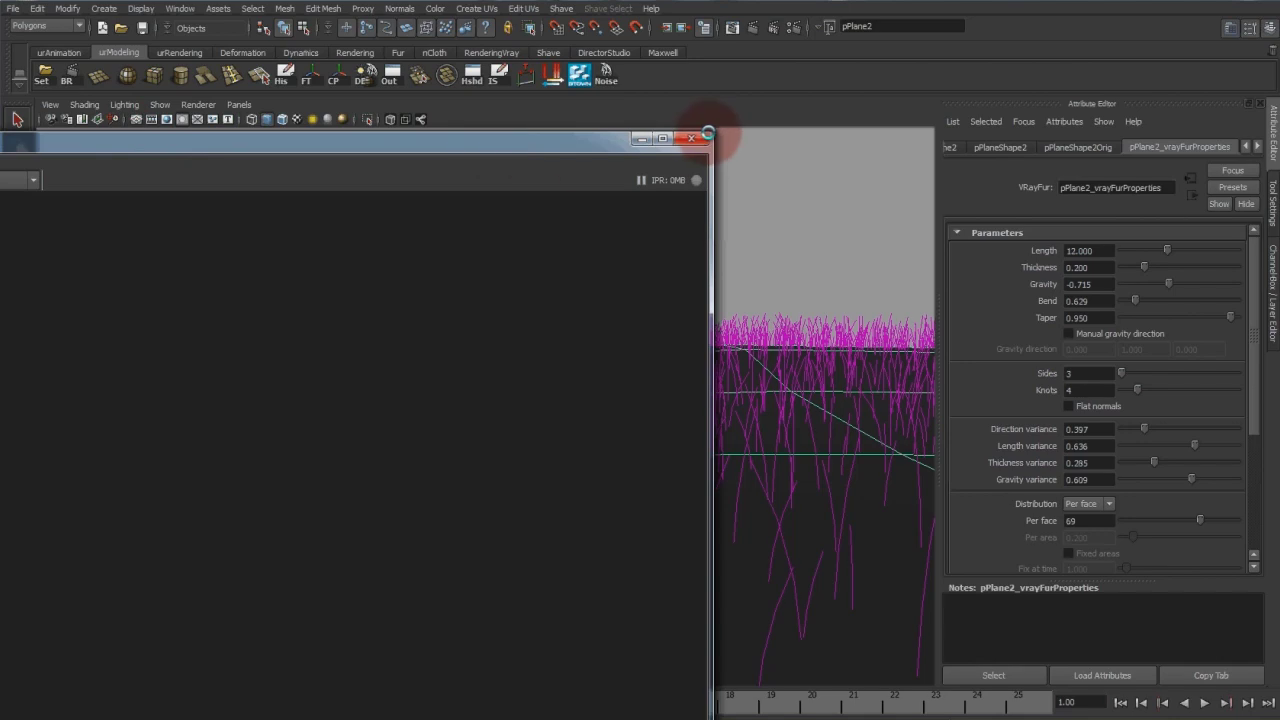
{"action": "left_click_drag", "start_coordinate": [709, 133], "coordinate": [400, 485]}
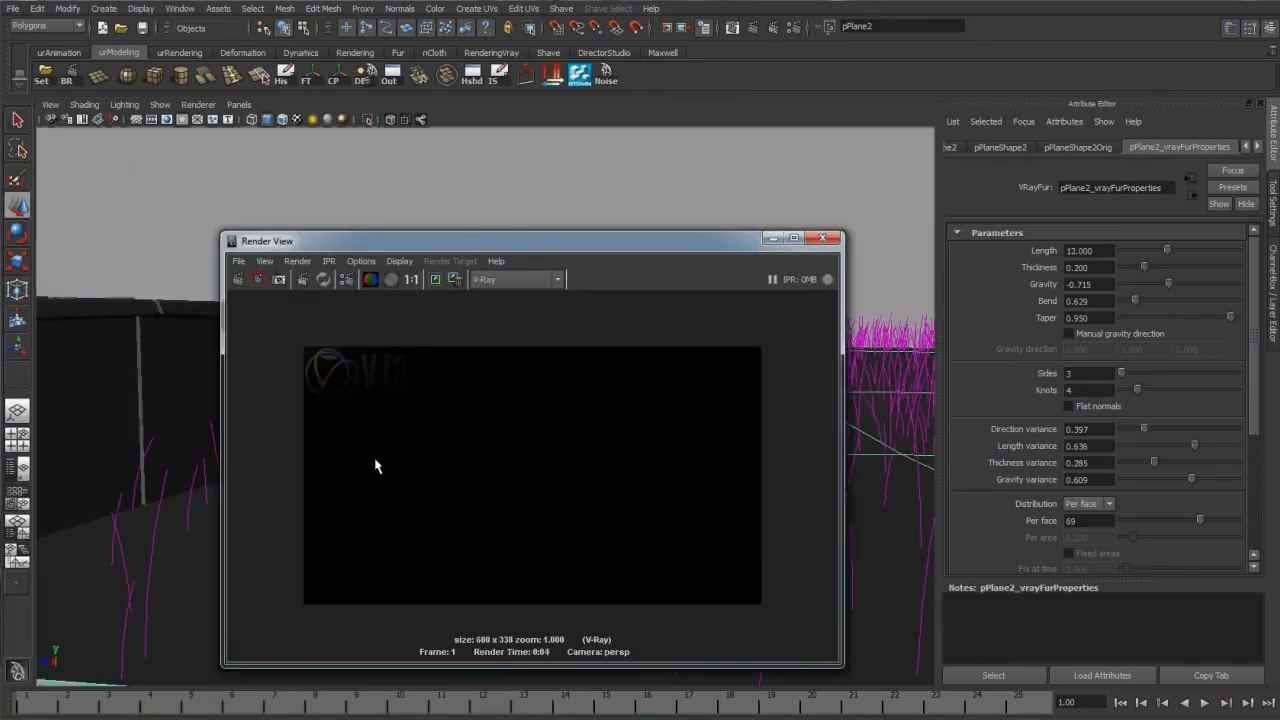
{"action": "left_click", "coordinate": [768, 238]}
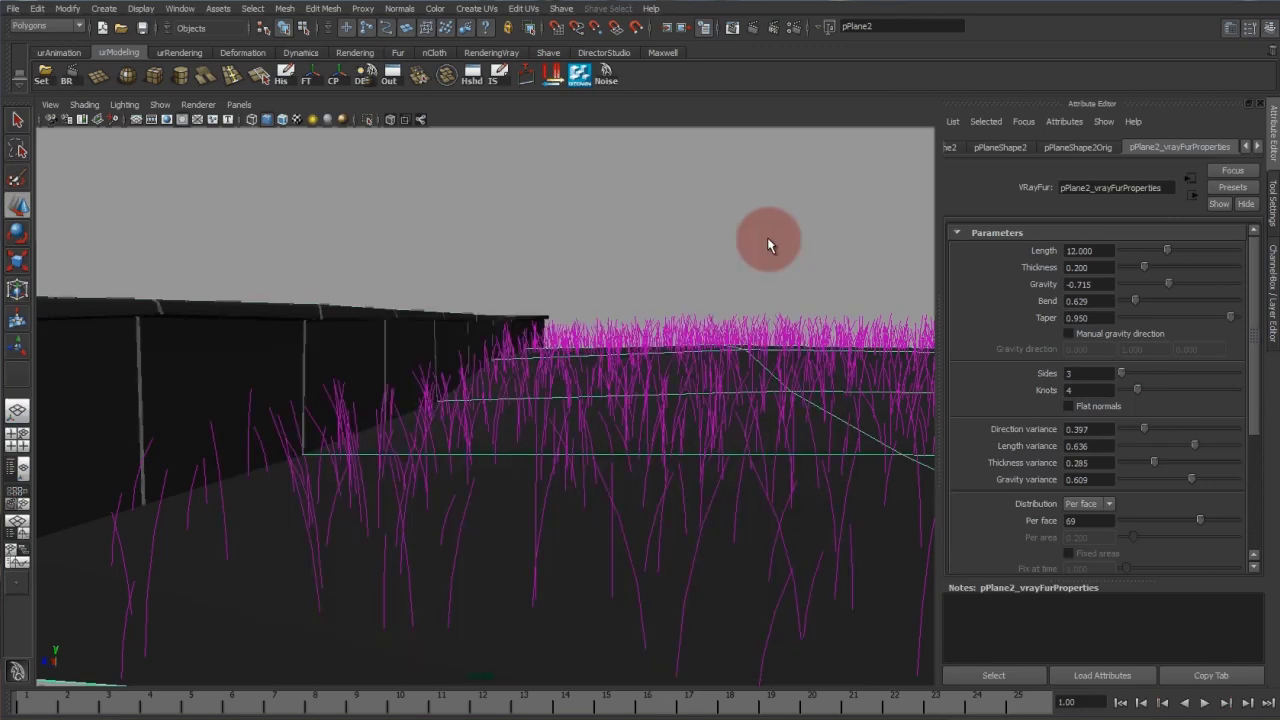
Step: Assign a file texture with the LargeTree_FarmHouse_sunset HDR image to the background texture of the V-Ray environment override
{"action": "left_click", "coordinate": [797, 33]}
{"action": "left_click_drag", "start_coordinate": [869, 50], "coordinate": [530, 20]}
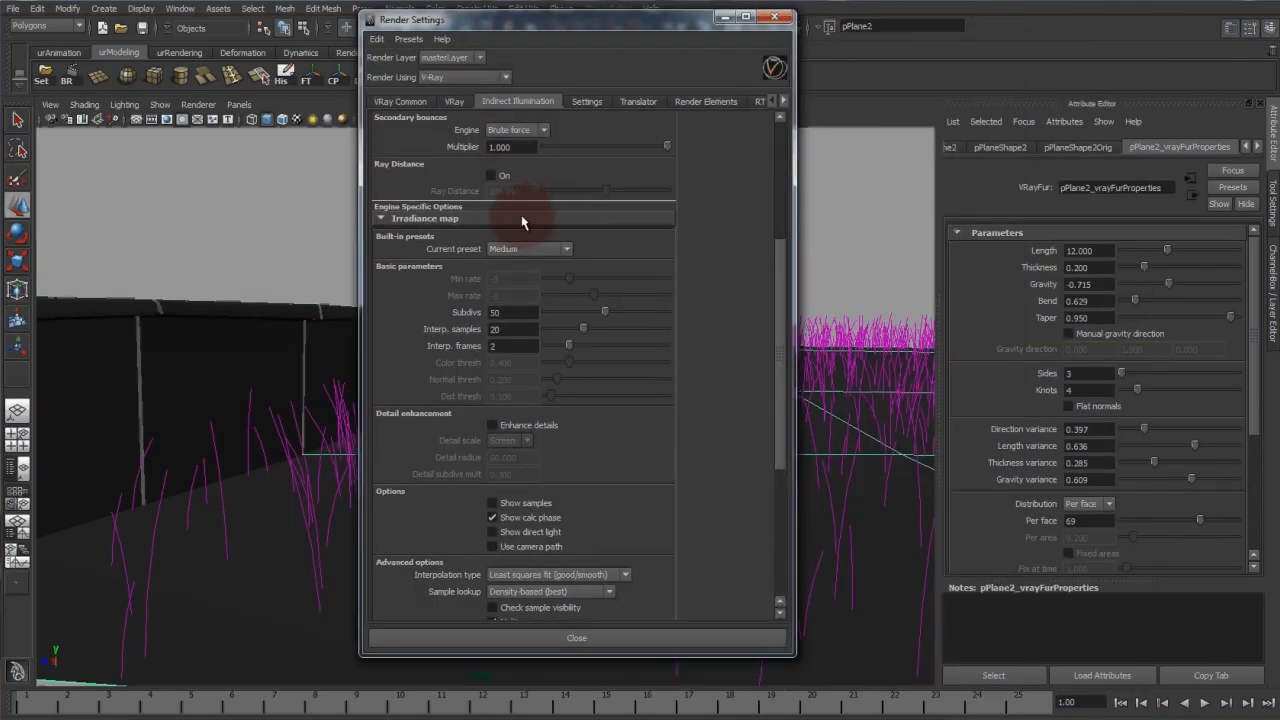
{"action": "left_click", "coordinate": [521, 218]}
{"action": "left_click", "coordinate": [454, 101]}
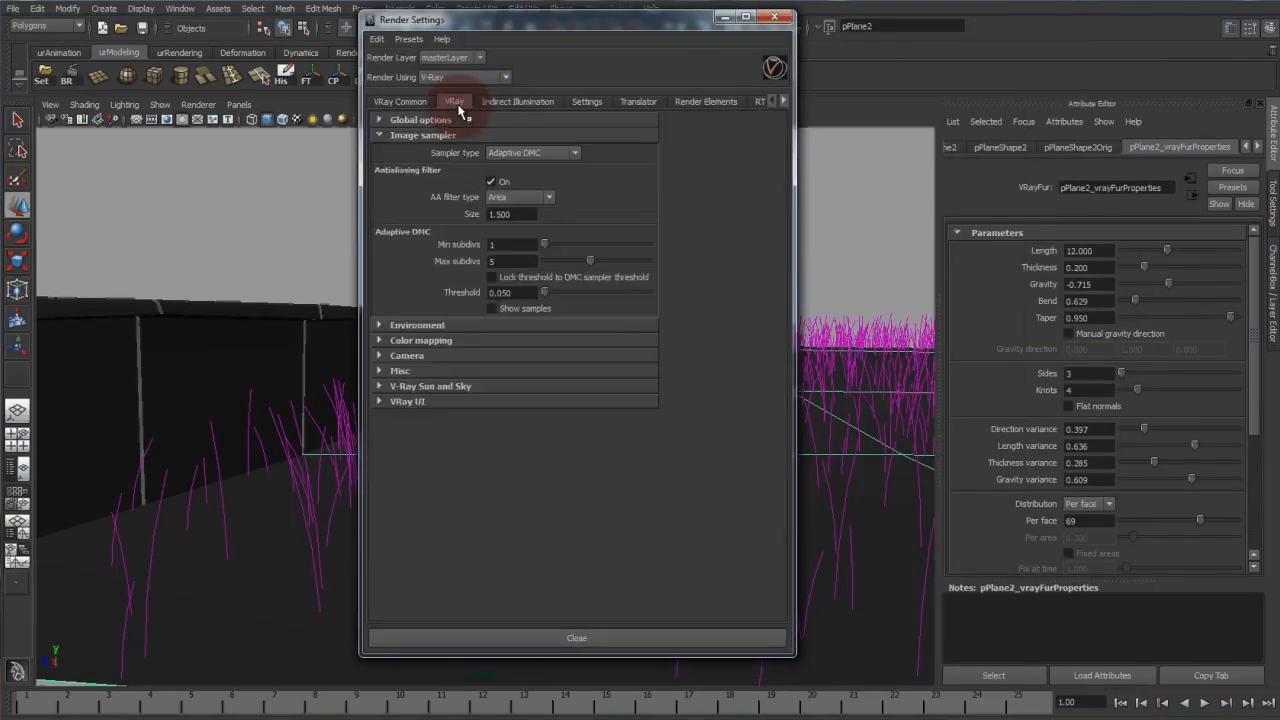
{"action": "left_click", "coordinate": [443, 324]}
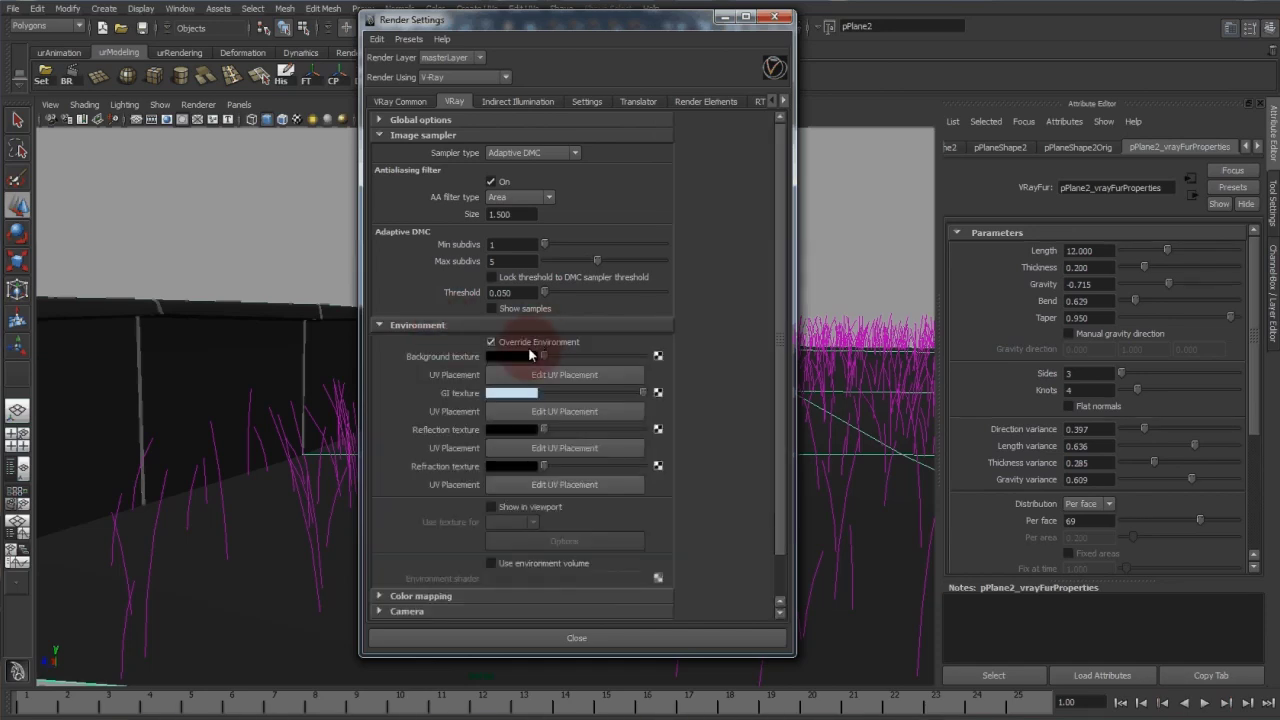
{"action": "left_click", "coordinate": [658, 356]}
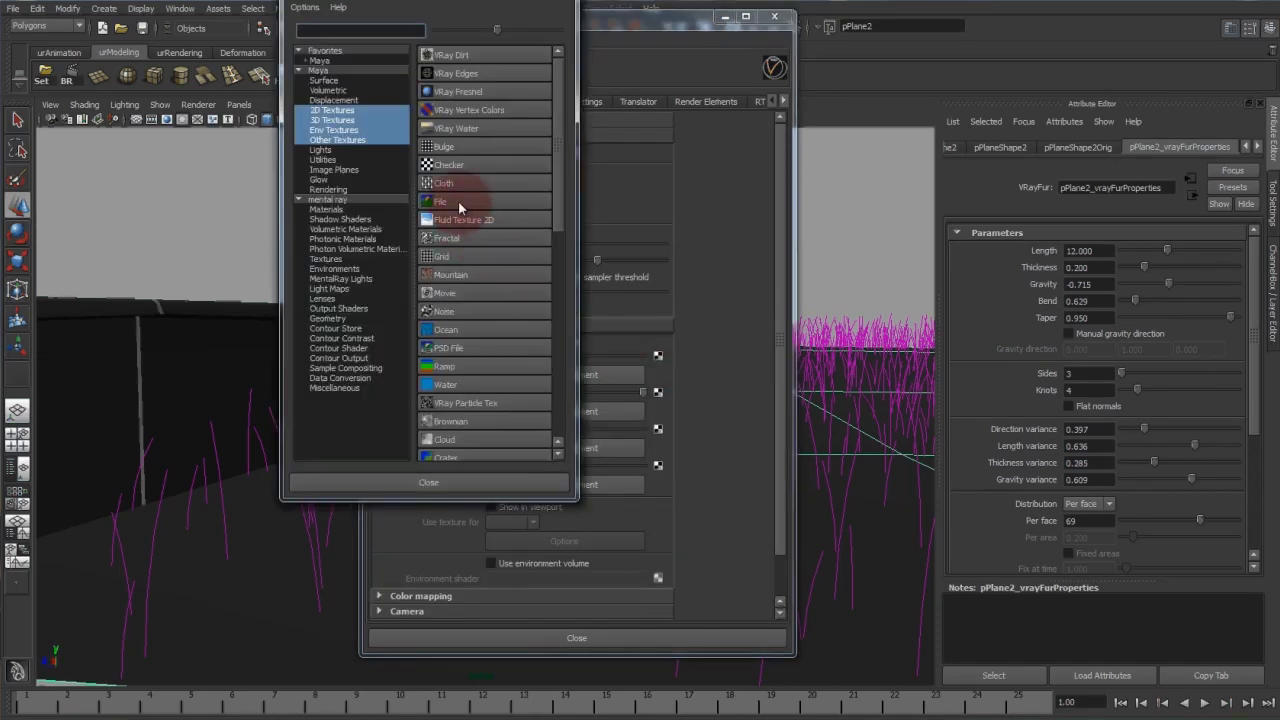
{"action": "left_click", "coordinate": [460, 207]}
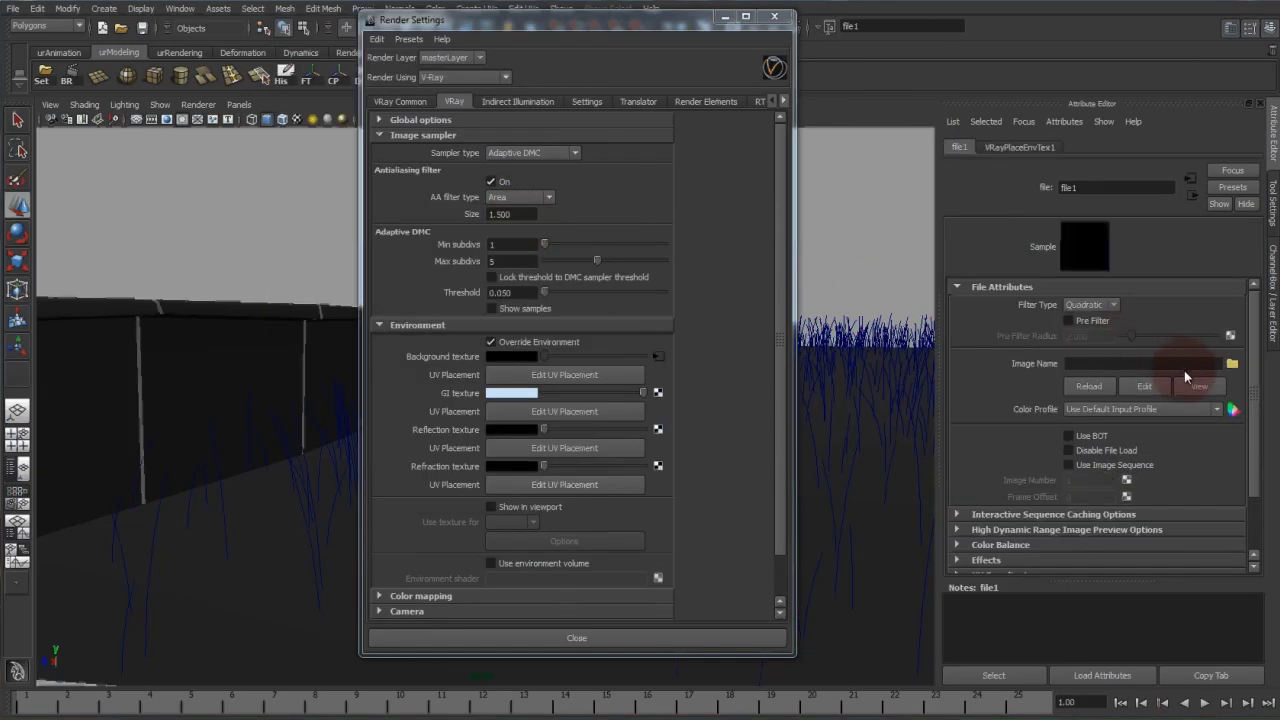
{"action": "left_click", "coordinate": [1230, 368]}
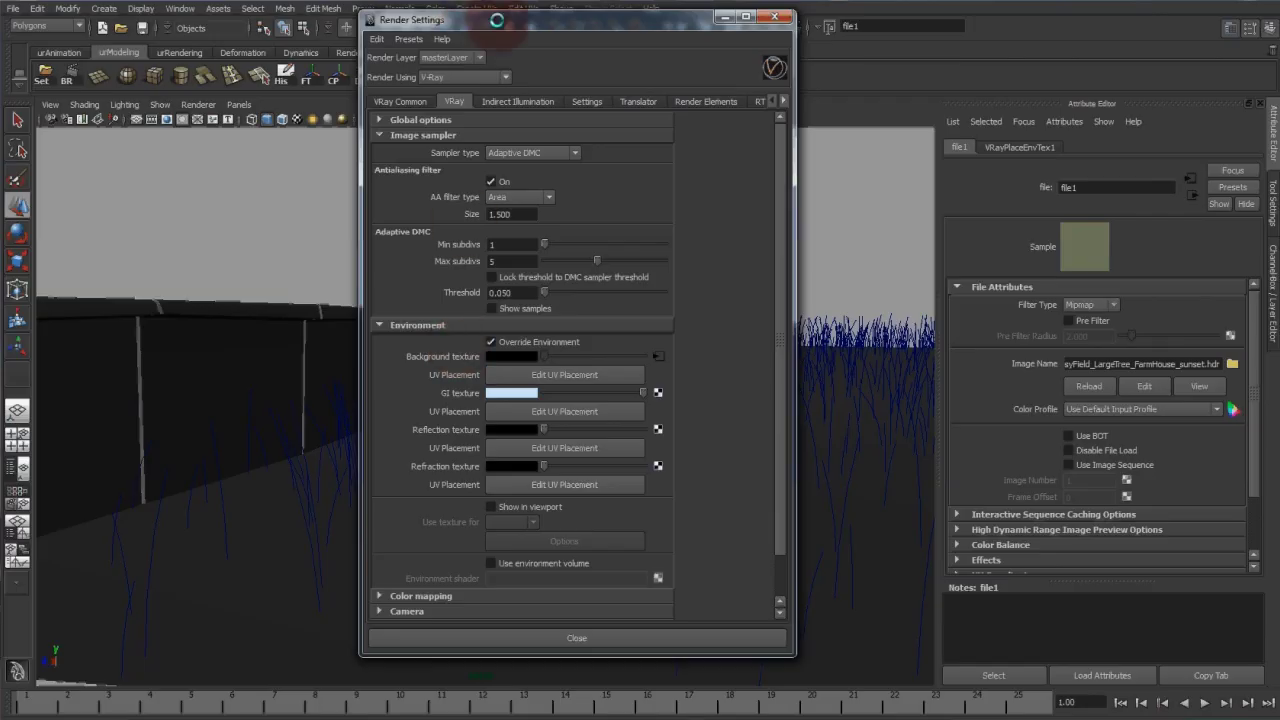
Step: Connect the same HDR file texture to the environment's GI texture
{"action": "left_click_drag", "start_coordinate": [499, 26], "coordinate": [355, 100]}
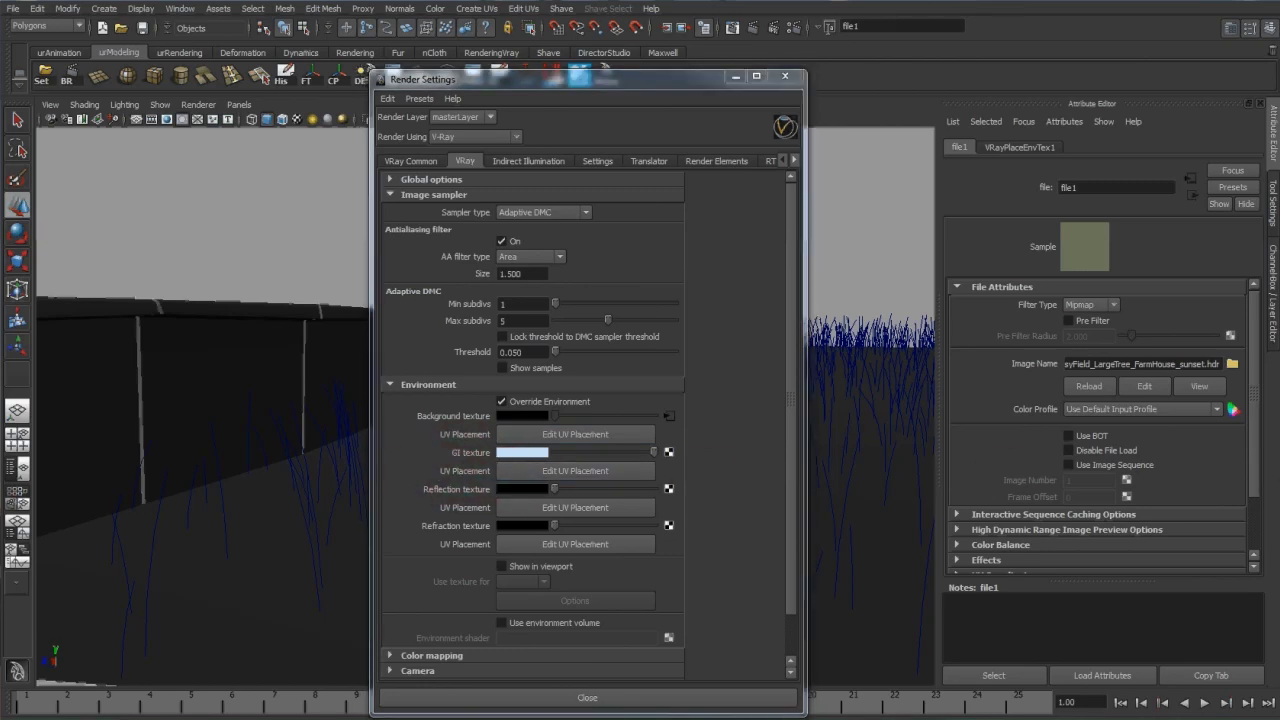
{"action": "middle_click_drag", "start_coordinate": [394, 534], "coordinate": [476, 457]}
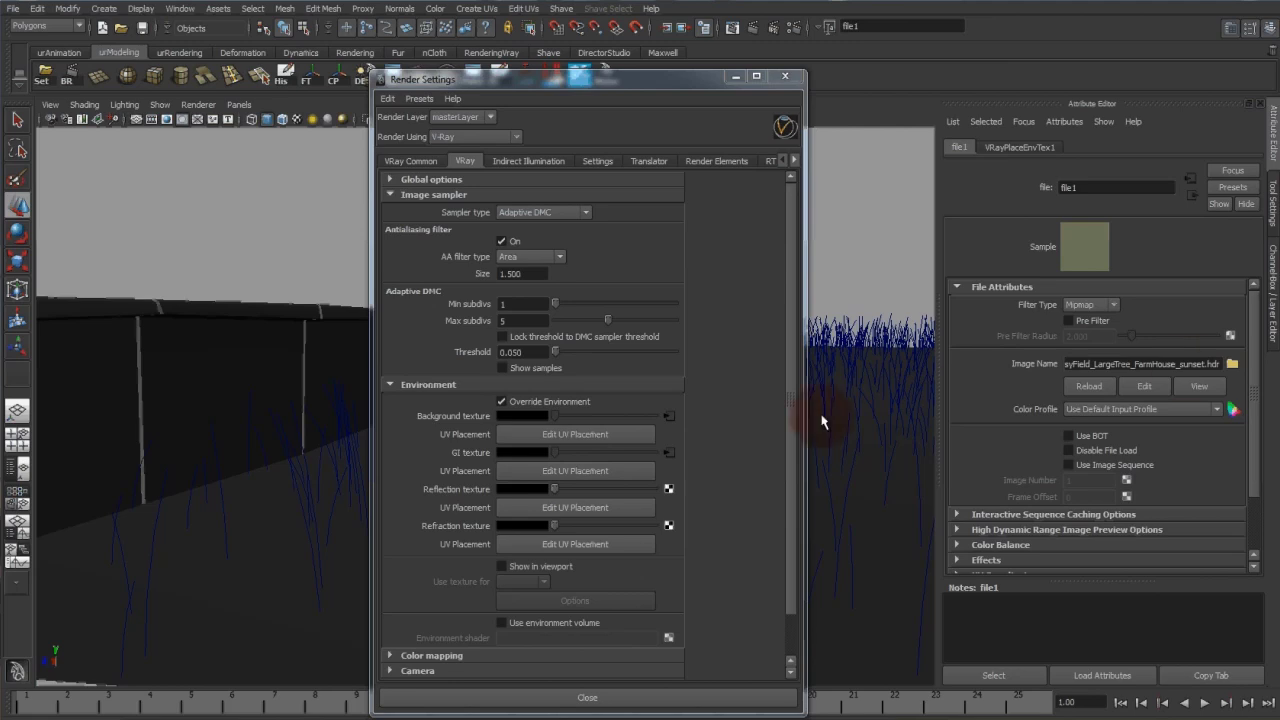
Step: Connect the same HDR file texture to the environment's reflection and refraction textures and enable showing the environment in the viewport
{"action": "middle_click_drag", "start_coordinate": [822, 422], "coordinate": [480, 489]}
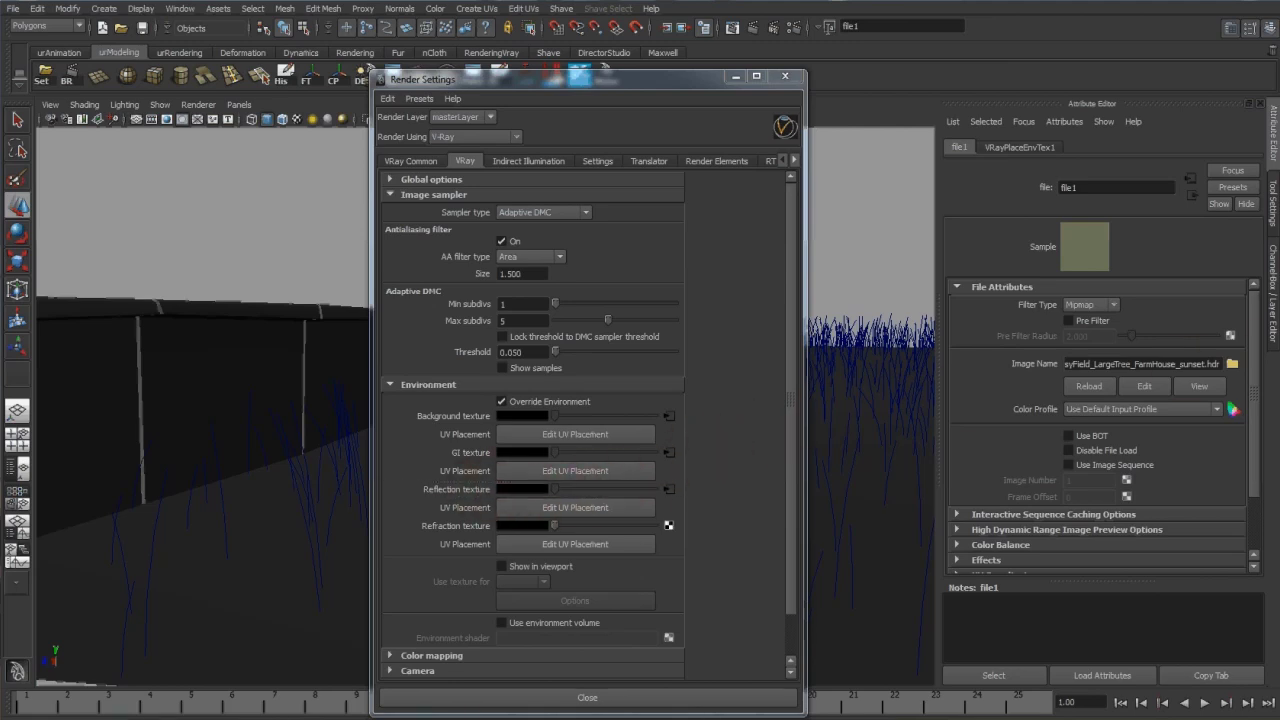
{"action": "middle_click_drag", "start_coordinate": [822, 422], "coordinate": [484, 527]}
{"action": "left_click", "coordinate": [545, 564]}
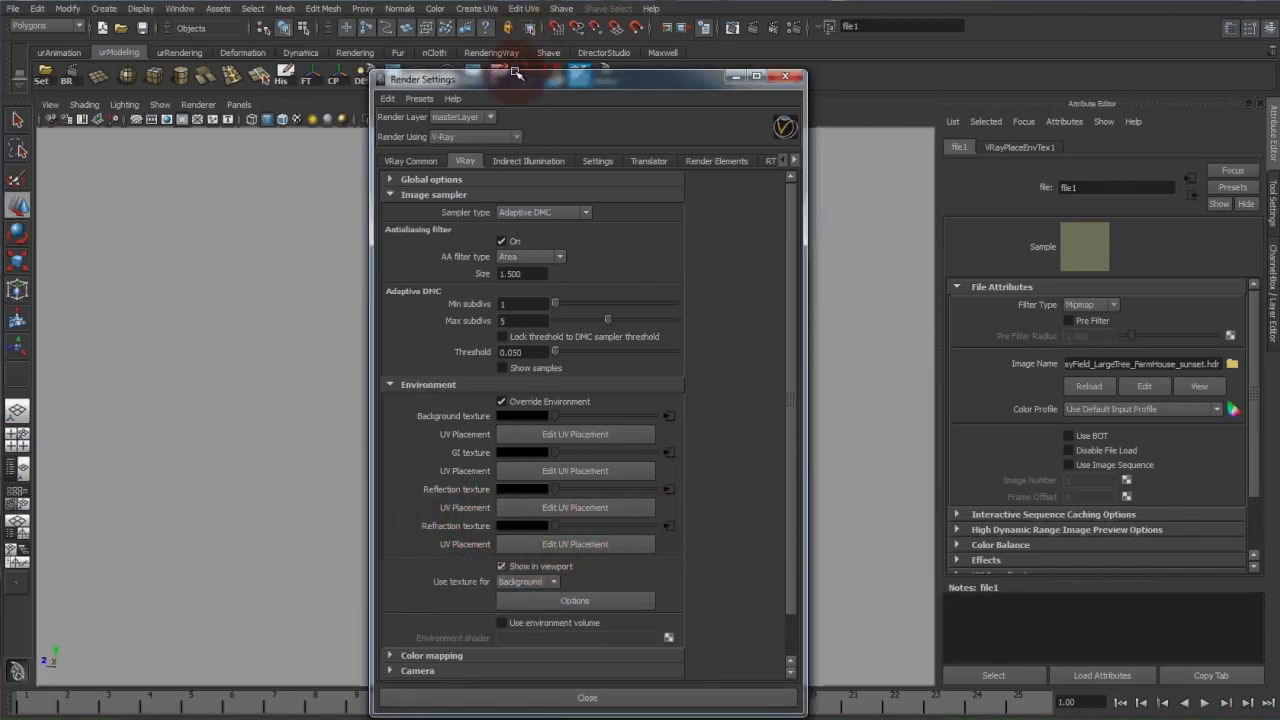
Step: Turn on textured display in the perspective view and put the render settings window away
{"action": "left_click_drag", "start_coordinate": [516, 74], "coordinate": [913, 70]}
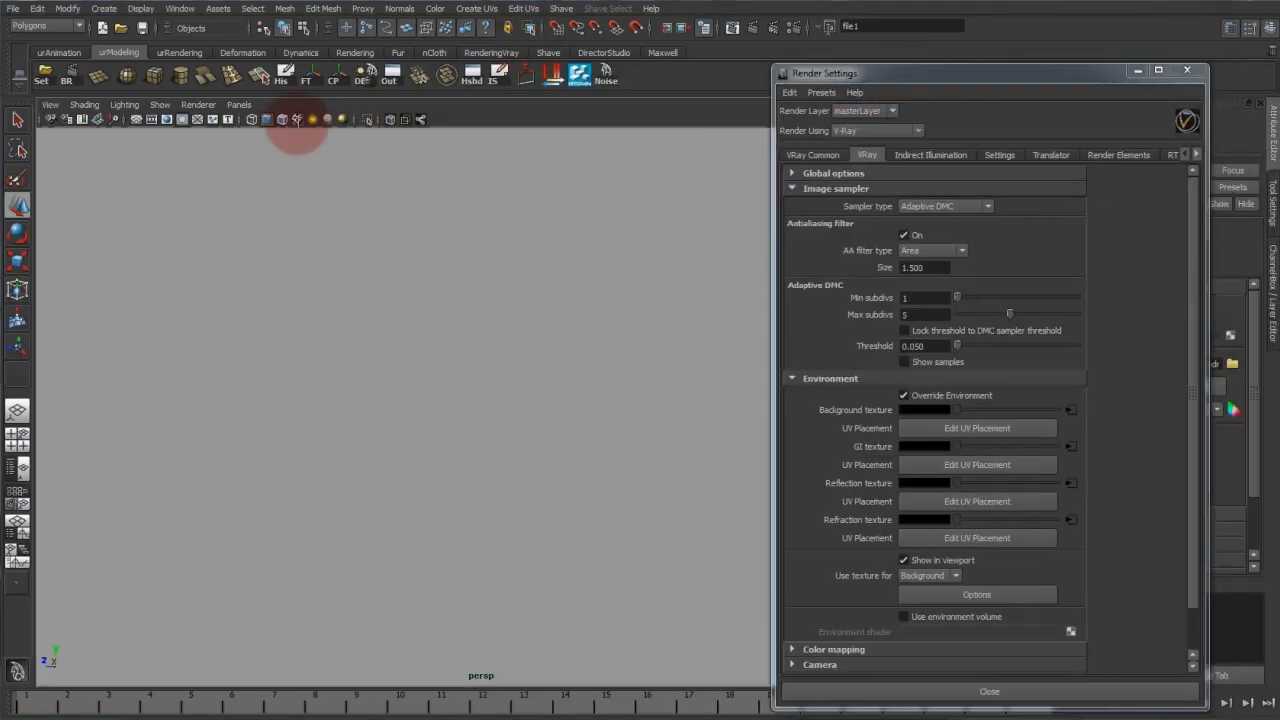
{"action": "left_click", "coordinate": [297, 119]}
{"action": "left_click", "coordinate": [1138, 70]}
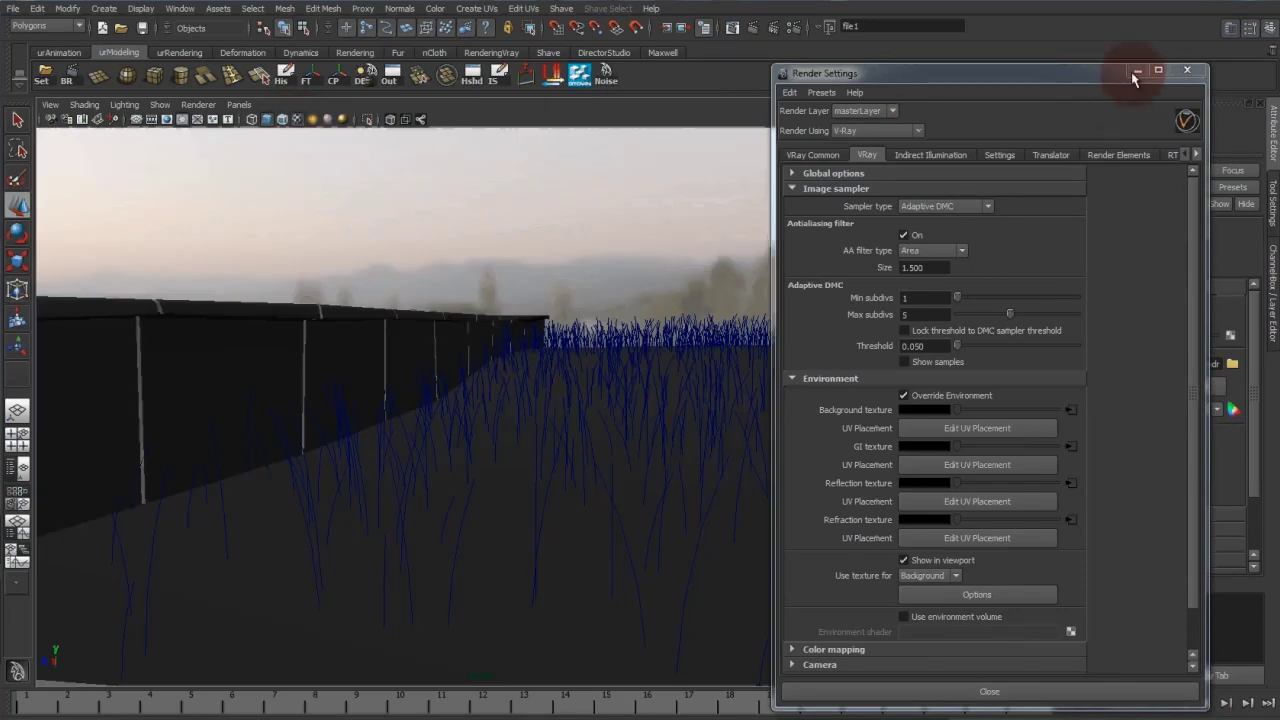
{"action": "left_click", "coordinate": [931, 172]}
{"action": "left_click", "coordinate": [790, 272]}
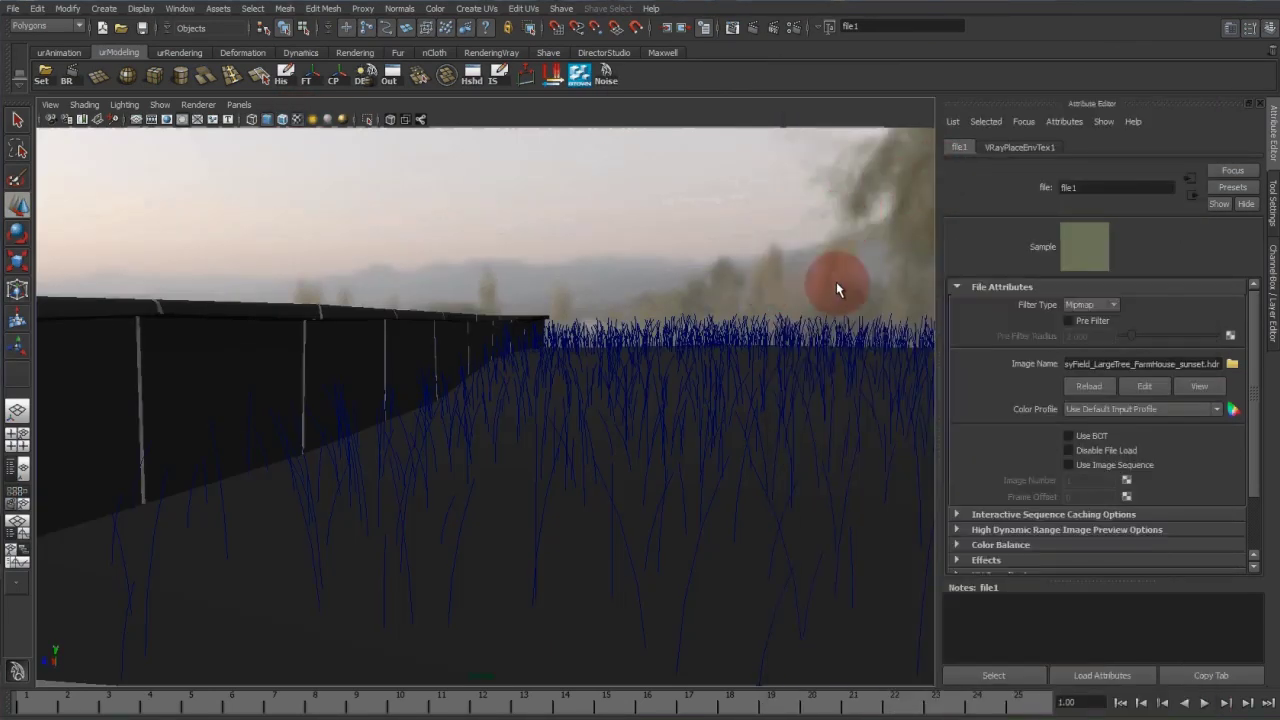
Step: Set the horizontal rotation of the HDR environment placement to about 204.6 so the farmhouse sits behind the wall
{"action": "left_click", "coordinate": [1022, 147]}
{"action": "left_click", "coordinate": [1076, 297]}
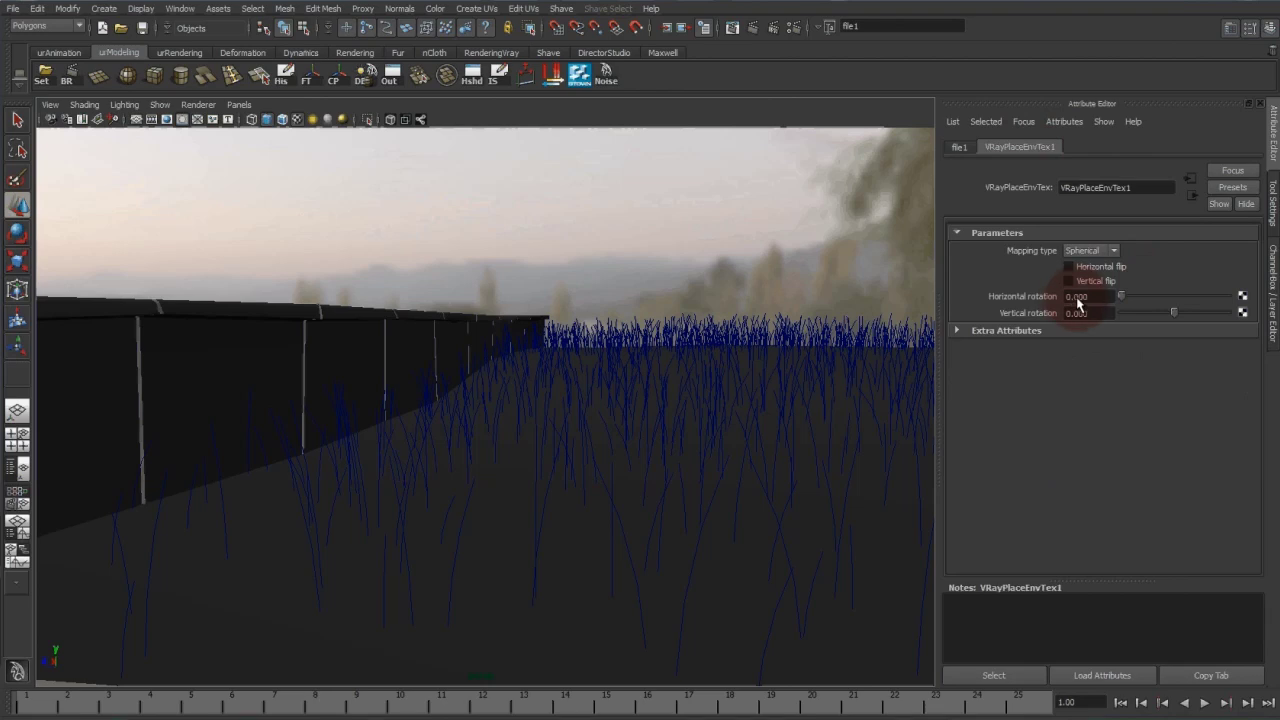
{"action": "left_click_drag", "start_coordinate": [1121, 296], "coordinate": [1182, 293]}
Step: Look through camera1 and adjust its framing of the grass, the wall and the HDR background
{"action": "left_click", "coordinate": [238, 104]}
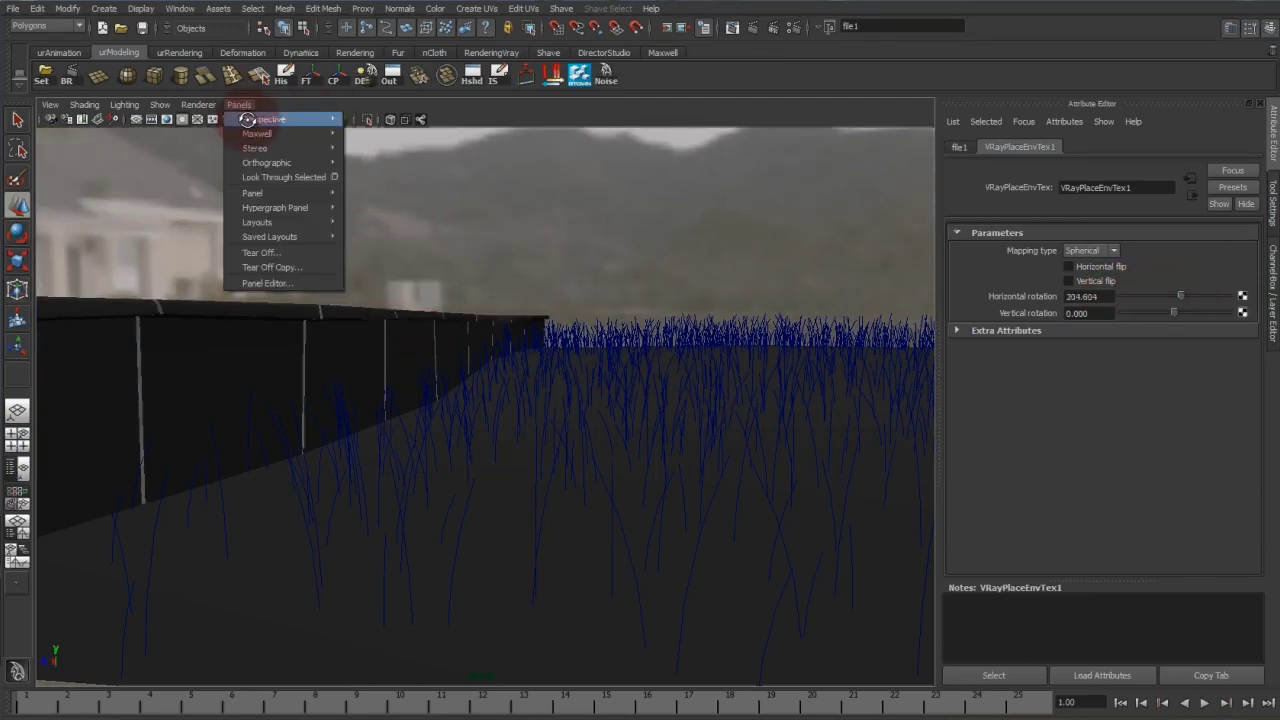
{"action": "mouse_move", "coordinate": [290, 119]}
{"action": "left_click", "coordinate": [385, 120]}
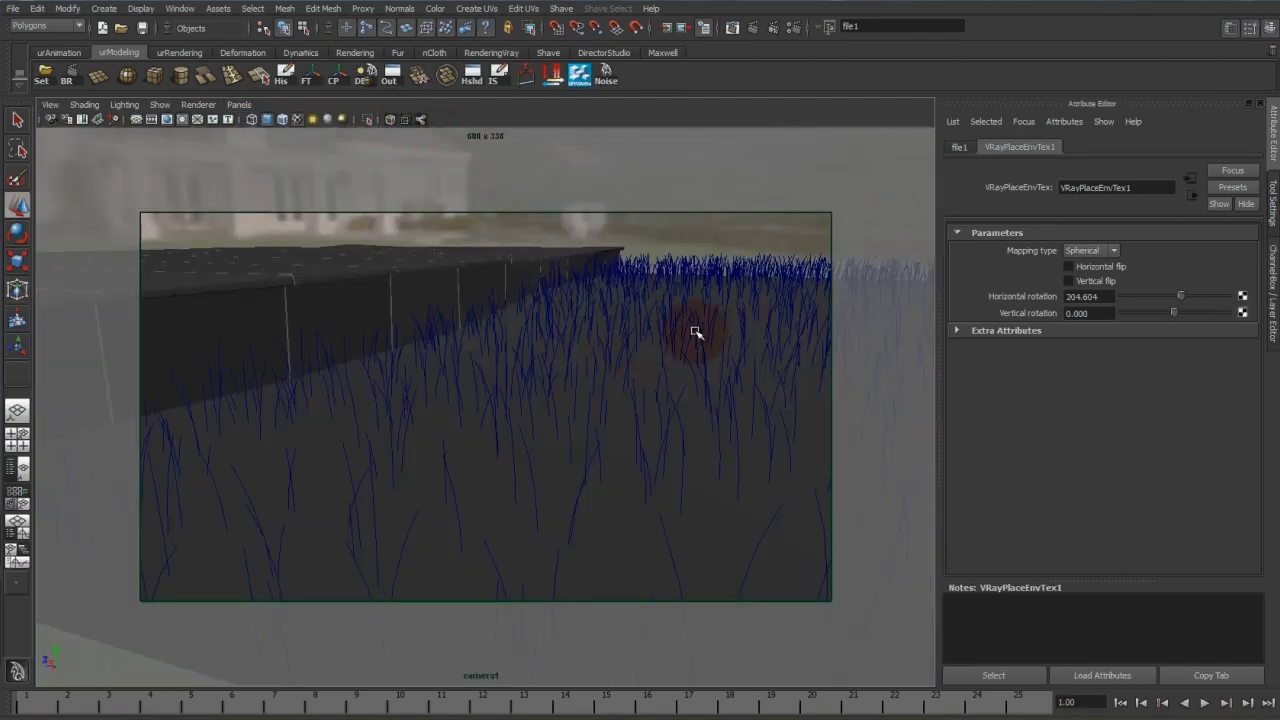
{"action": "left_click_drag", "start_coordinate": [703, 338], "coordinate": [633, 317], "text": "alt"}
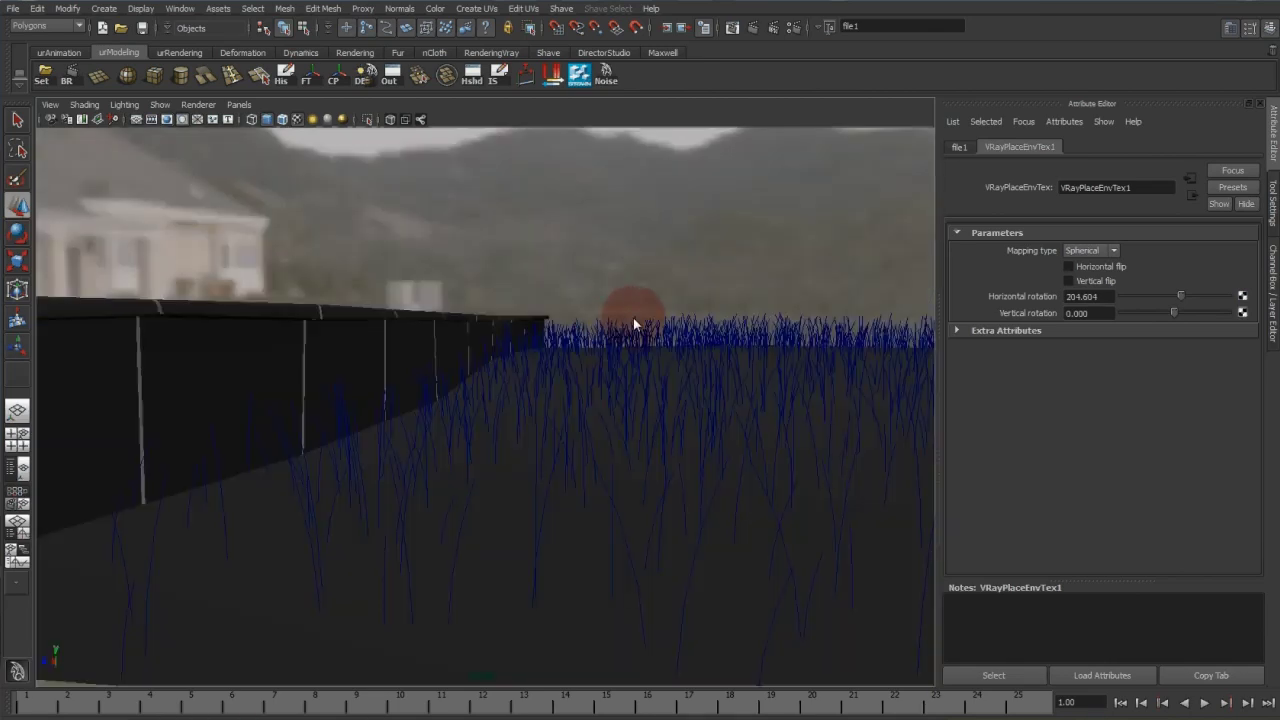
{"action": "left_click", "coordinate": [962, 149]}
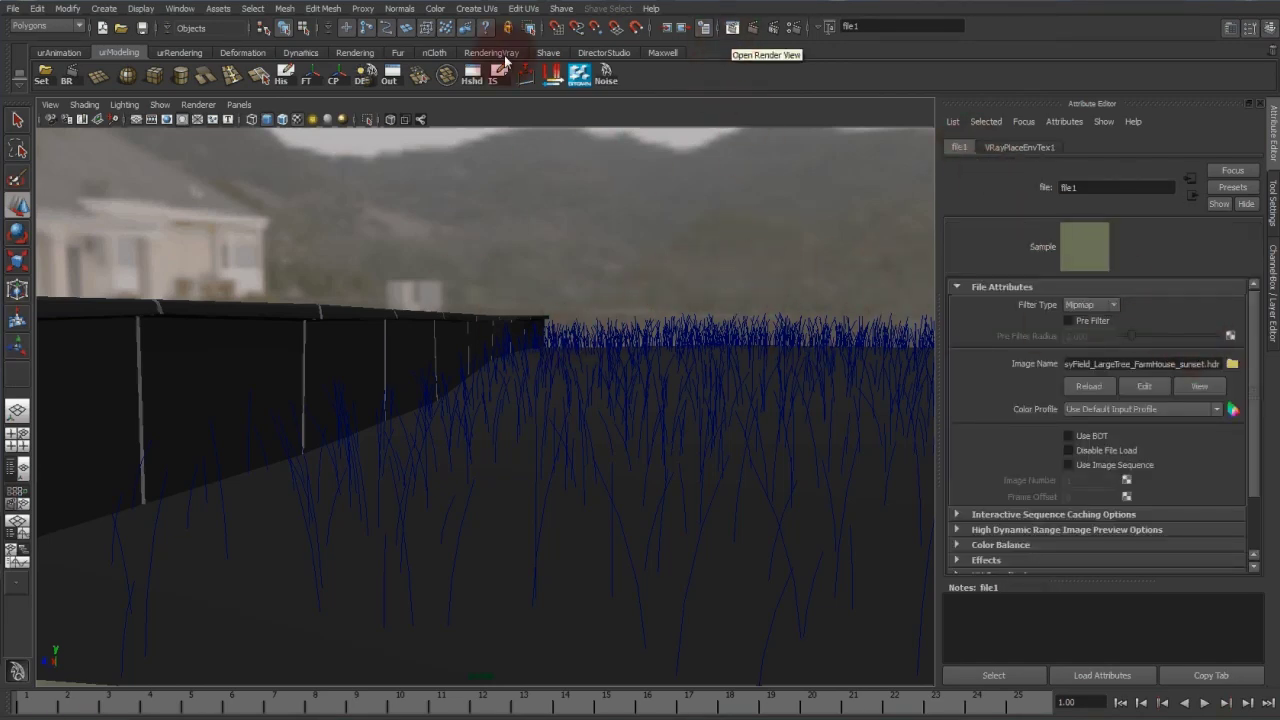
{"action": "left_click", "coordinate": [239, 104]}
{"action": "mouse_move", "coordinate": [300, 119]}
{"action": "left_click", "coordinate": [356, 120]}
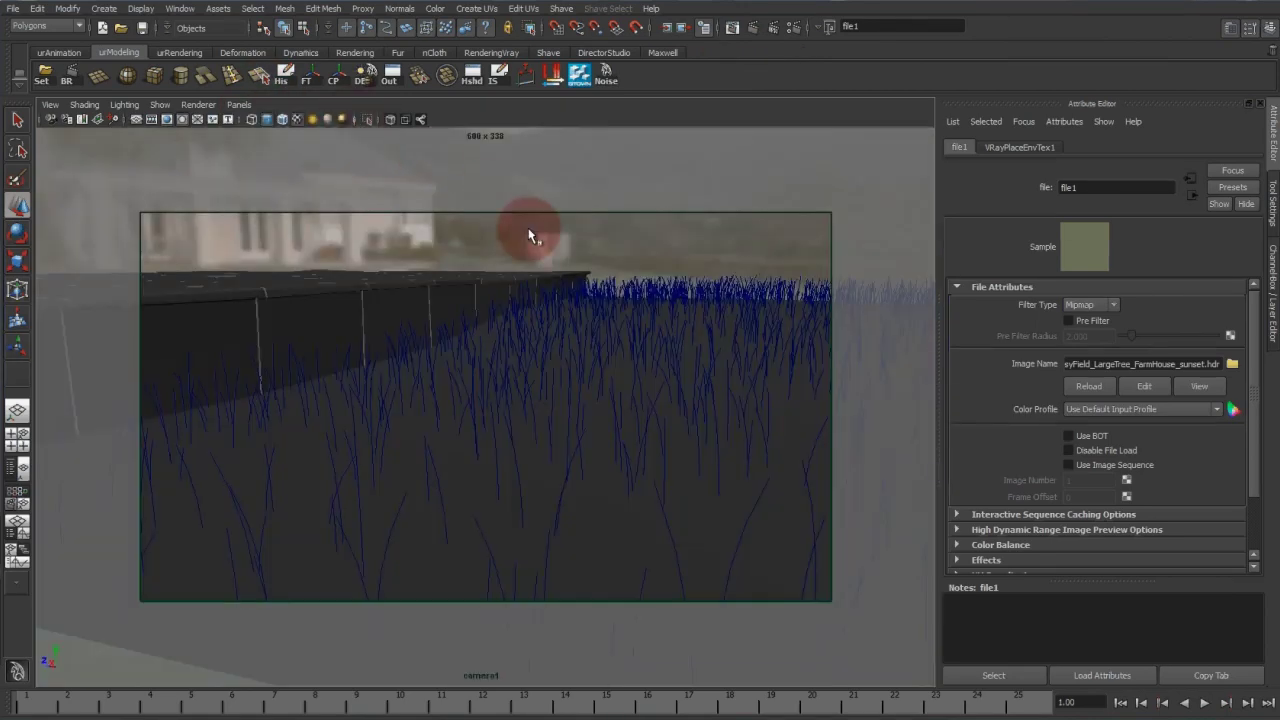
Step: Select camera1 and add the V-Ray physical camera attributes to its shape
{"action": "left_click", "coordinate": [70, 119]}
{"action": "left_click", "coordinate": [1064, 122]}
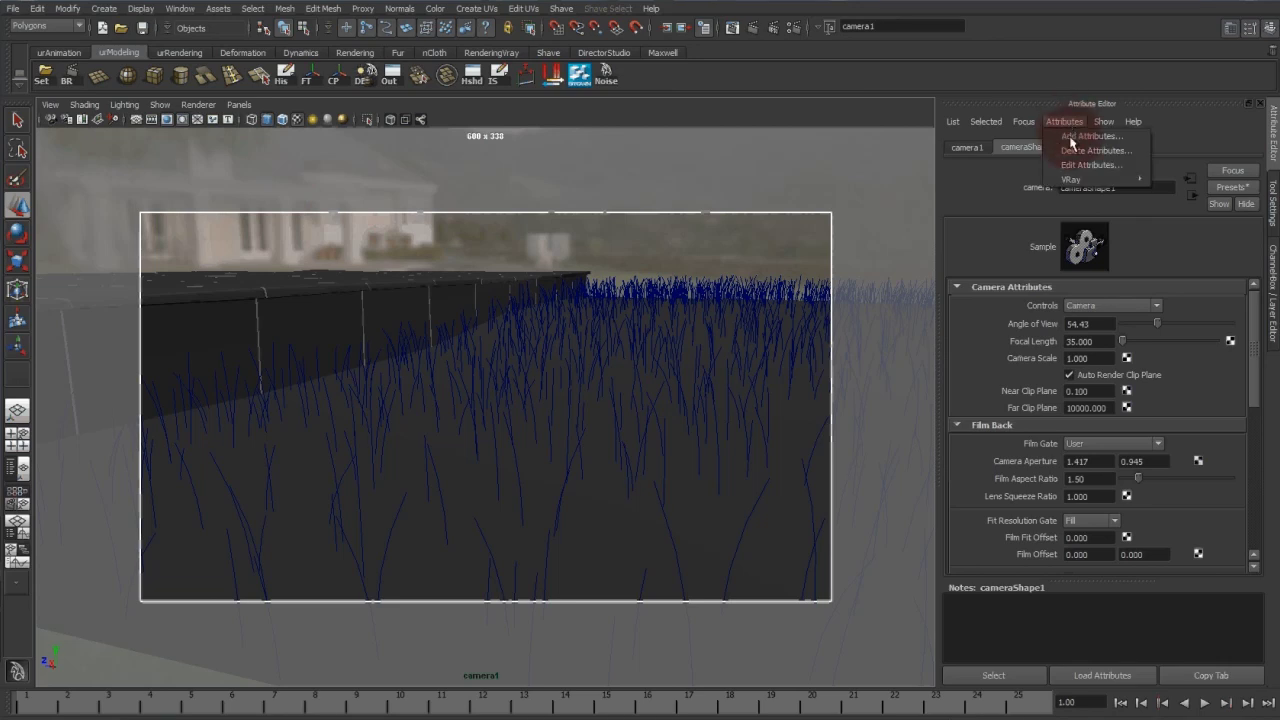
{"action": "mouse_move", "coordinate": [1120, 179]}
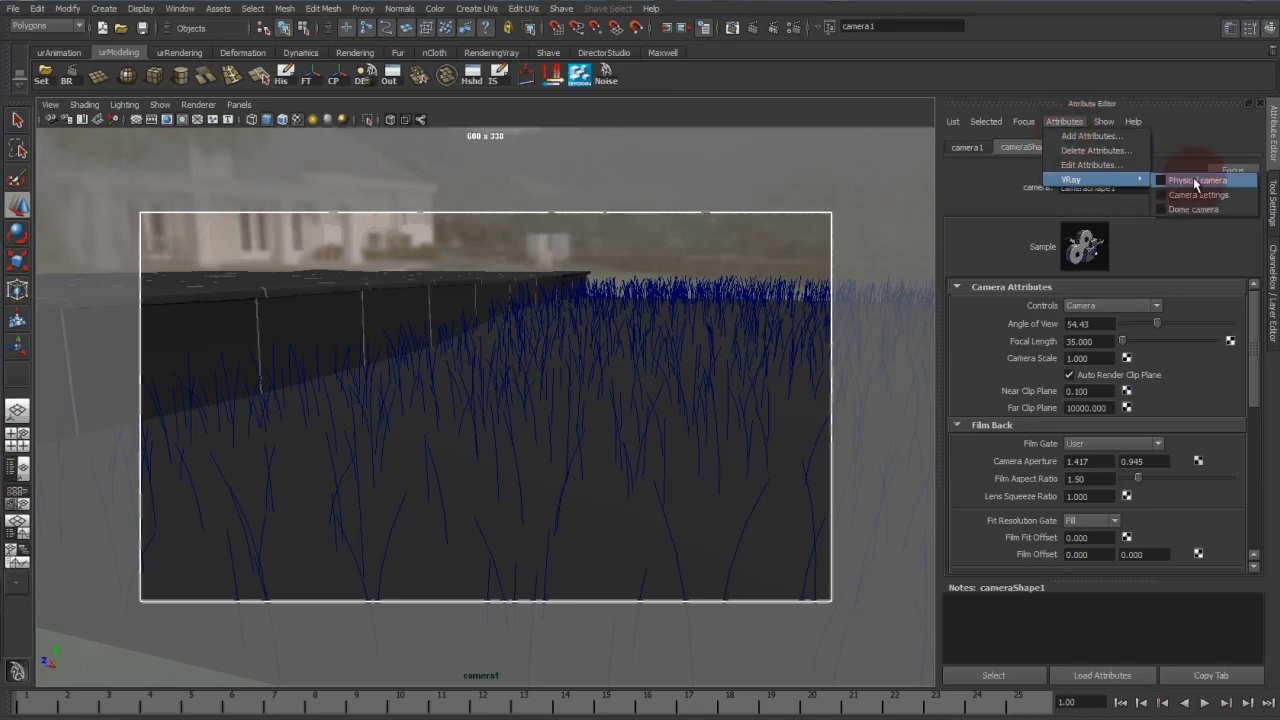
{"action": "left_click", "coordinate": [1170, 182]}
Step: Expand camera1's Extra VRay Attributes and have it treated as a V-Ray physical camera
{"action": "left_click", "coordinate": [1250, 426]}
{"action": "scroll", "coordinate": [1246, 500], "scroll_direction": "down", "scroll_amount": 3}
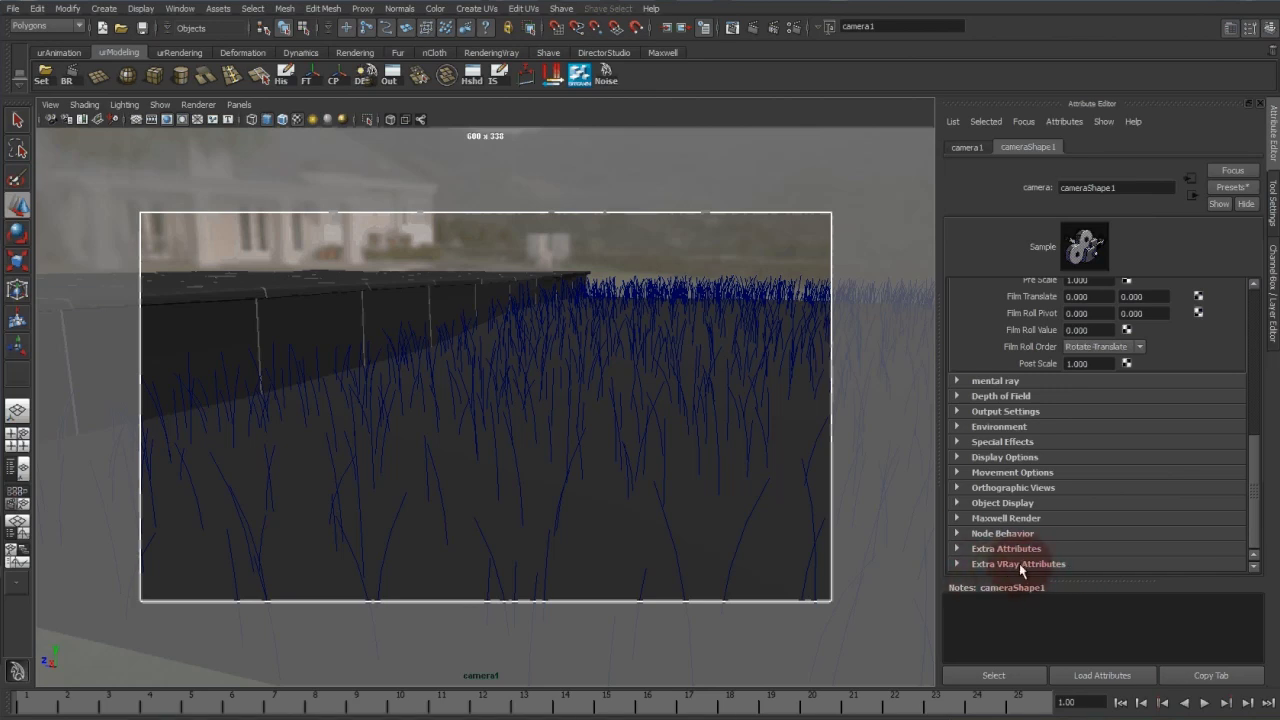
{"action": "left_click", "coordinate": [1192, 677]}
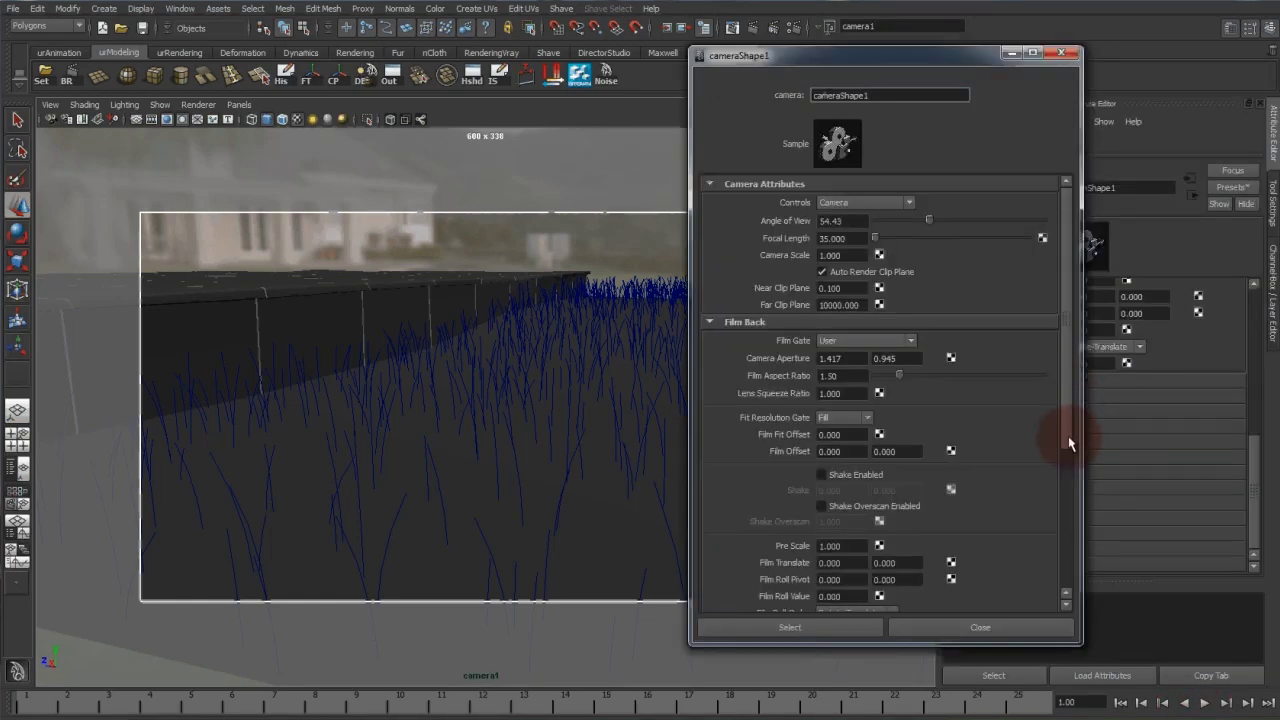
{"action": "scroll", "coordinate": [1040, 592], "scroll_direction": "down", "scroll_amount": 5}
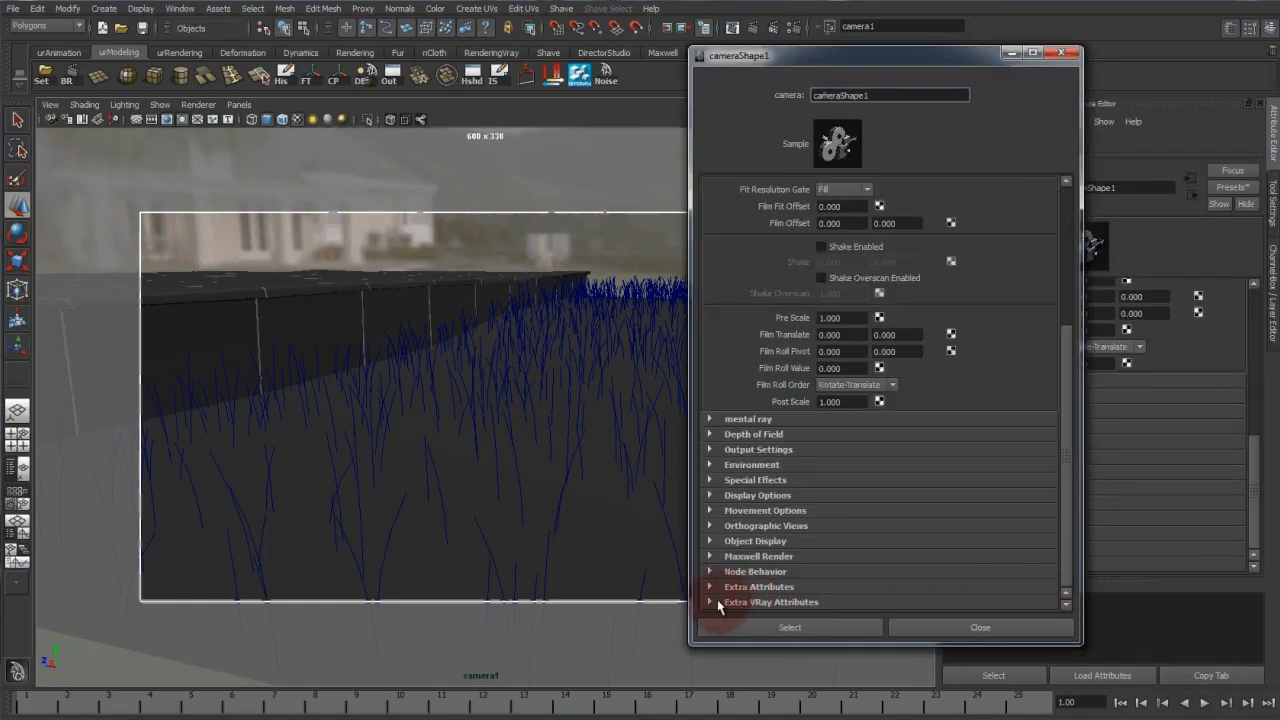
{"action": "left_click", "coordinate": [982, 626]}
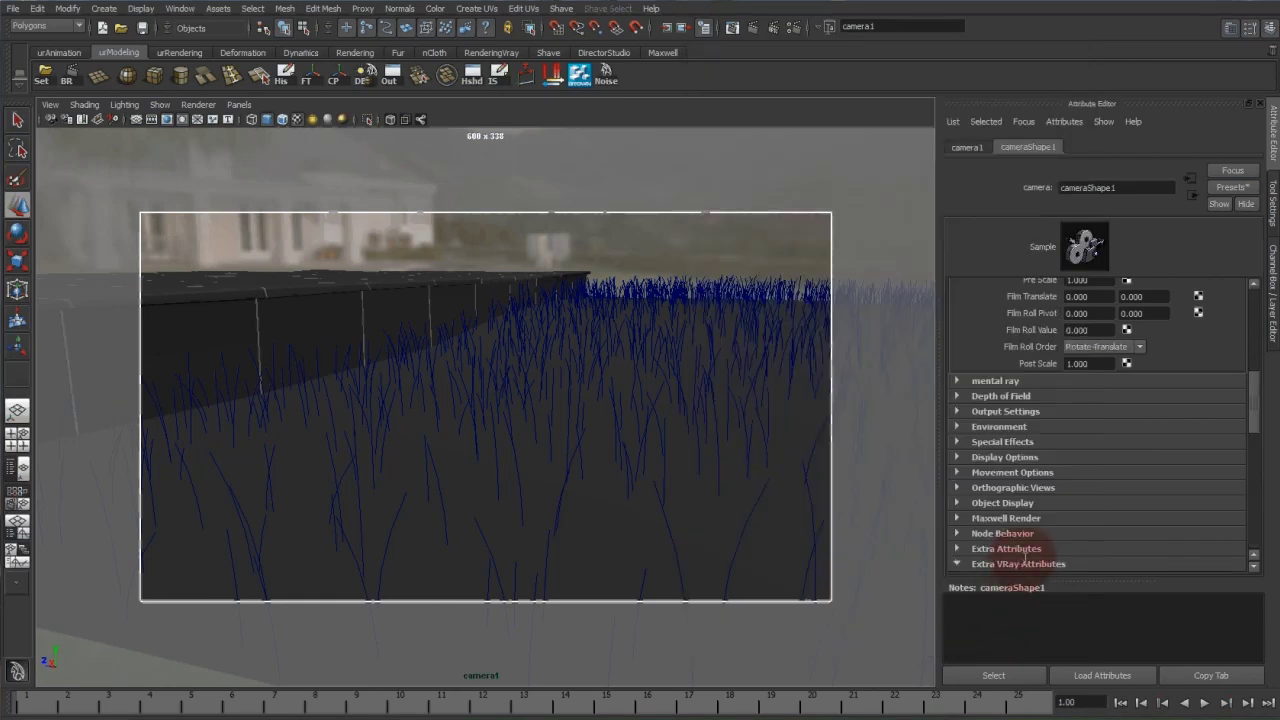
{"action": "left_click_drag", "start_coordinate": [1250, 407], "coordinate": [1250, 455]}
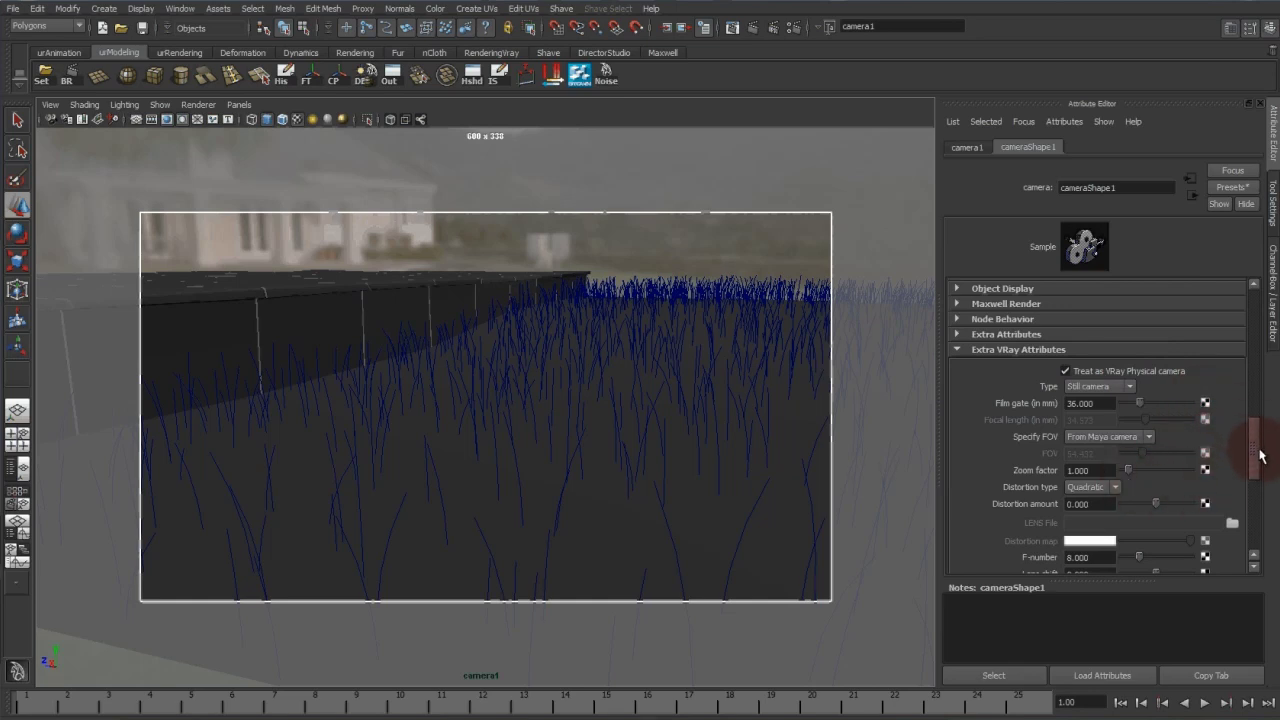
Step: Set camera1's F-number to 4, shutter speed to 25 and ISO to 600, and run a test render
{"action": "scroll", "coordinate": [1259, 455], "scroll_direction": "down", "scroll_amount": 3}
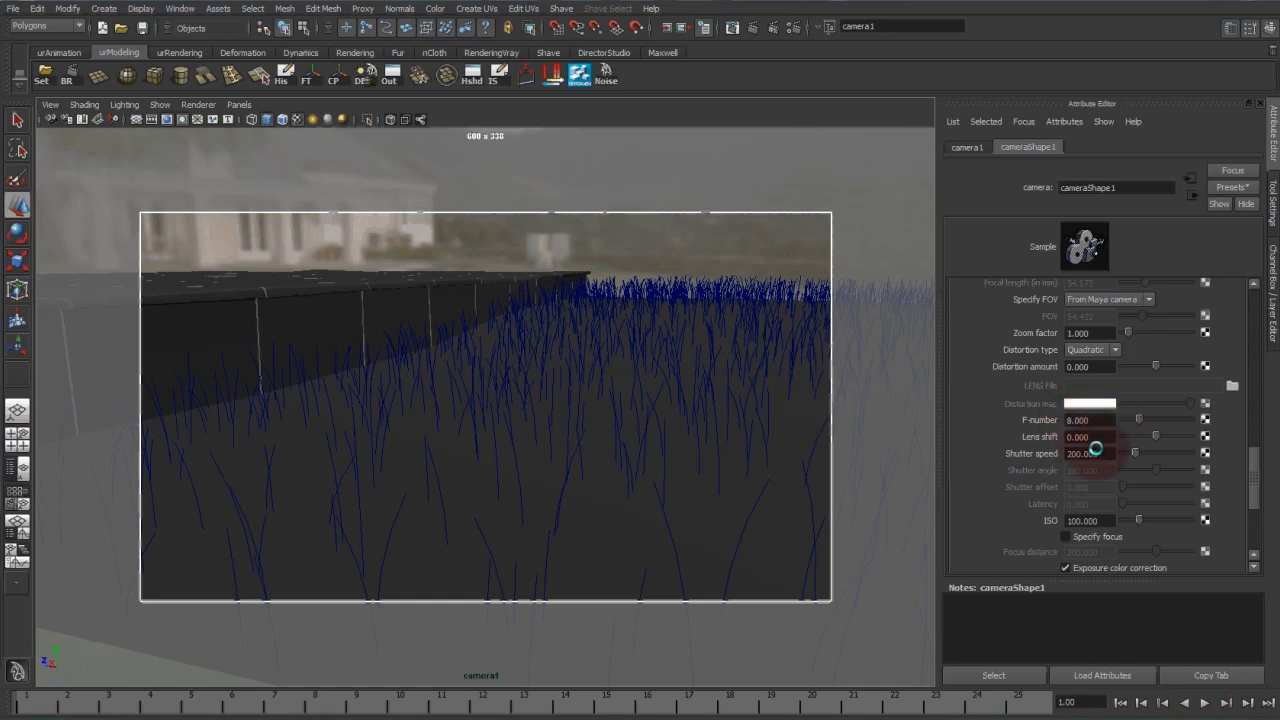
{"action": "left_click", "coordinate": [735, 31]}
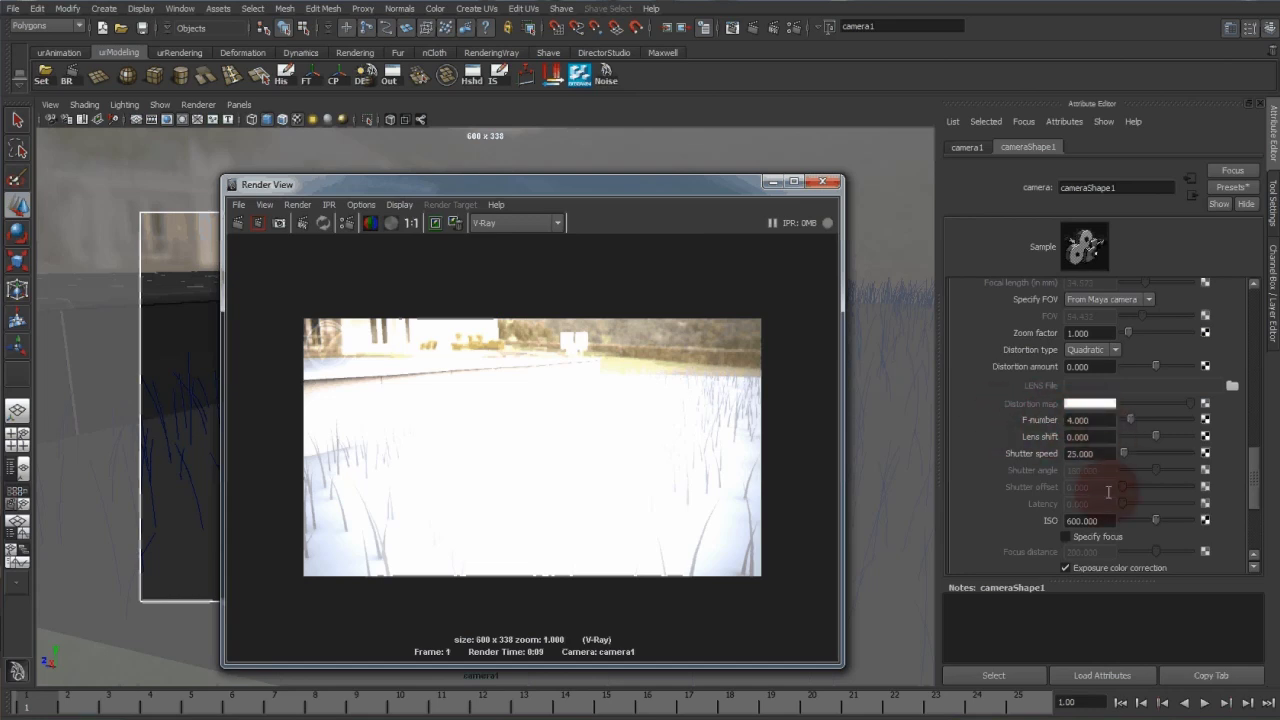
Step: Set camera1's V-Ray shutter speed to 250
{"action": "double_click", "coordinate": [1080, 454]}
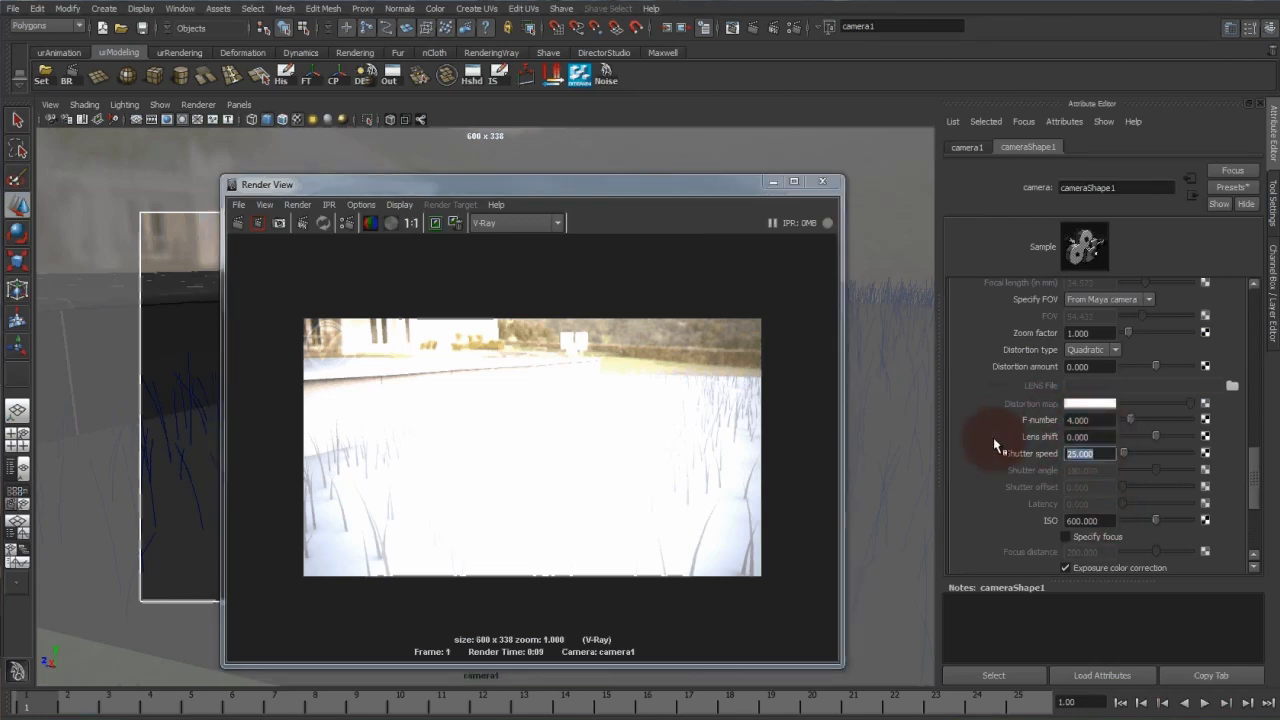
{"action": "type", "text": "250"}
{"action": "key", "text": "Return"}
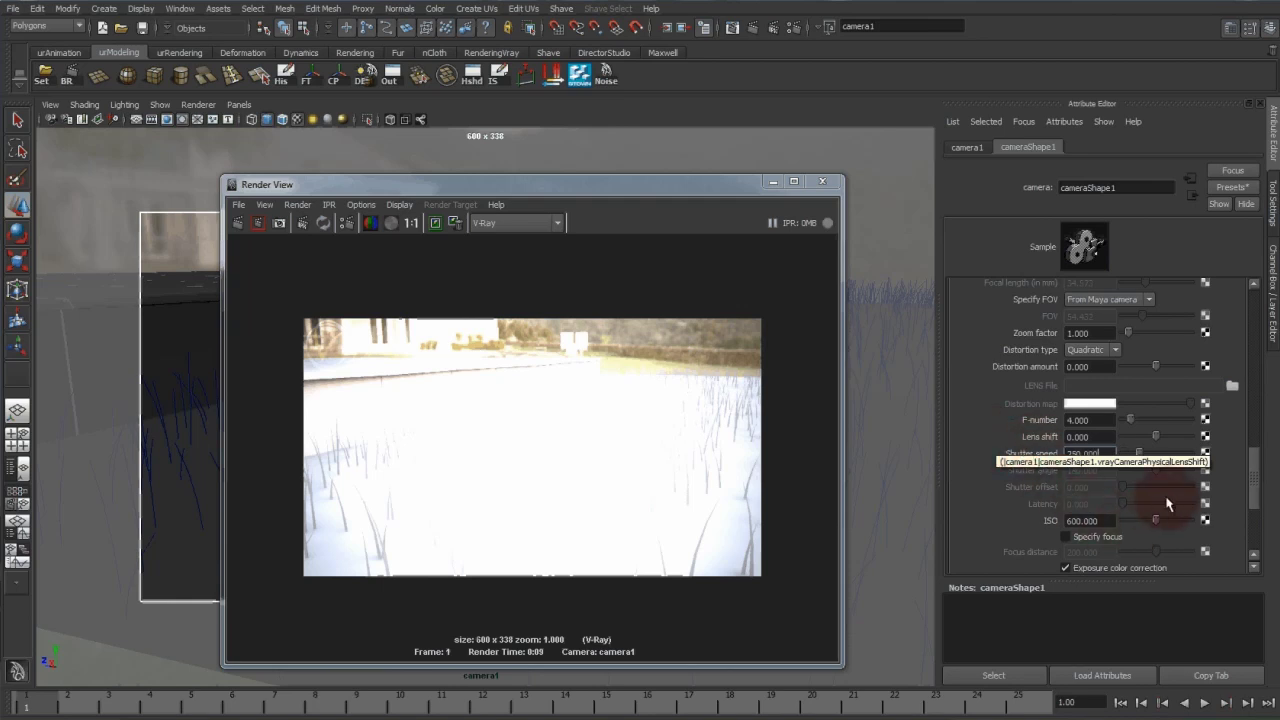
Step: Set camera1's vignetting amount to 0.50 and render the camera view again
{"action": "scroll", "coordinate": [1160, 500], "scroll_direction": "down", "scroll_amount": 1}
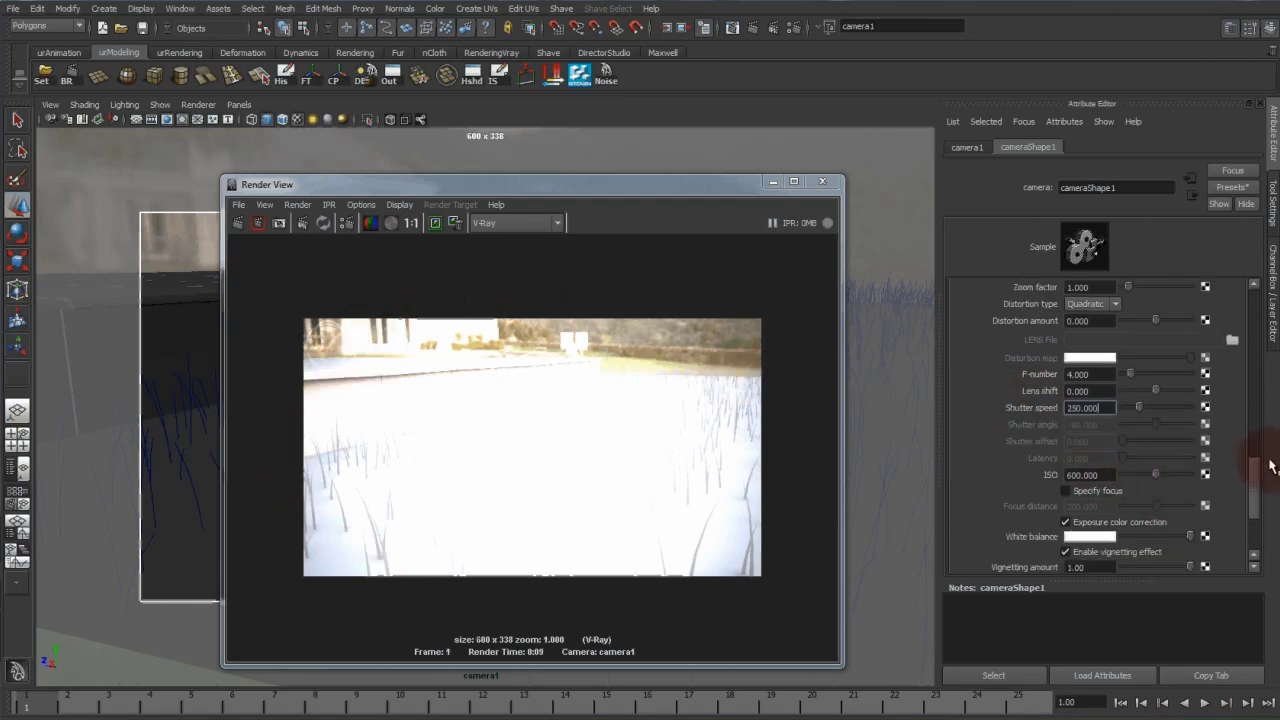
{"action": "left_click_drag", "start_coordinate": [1256, 473], "coordinate": [1252, 491]}
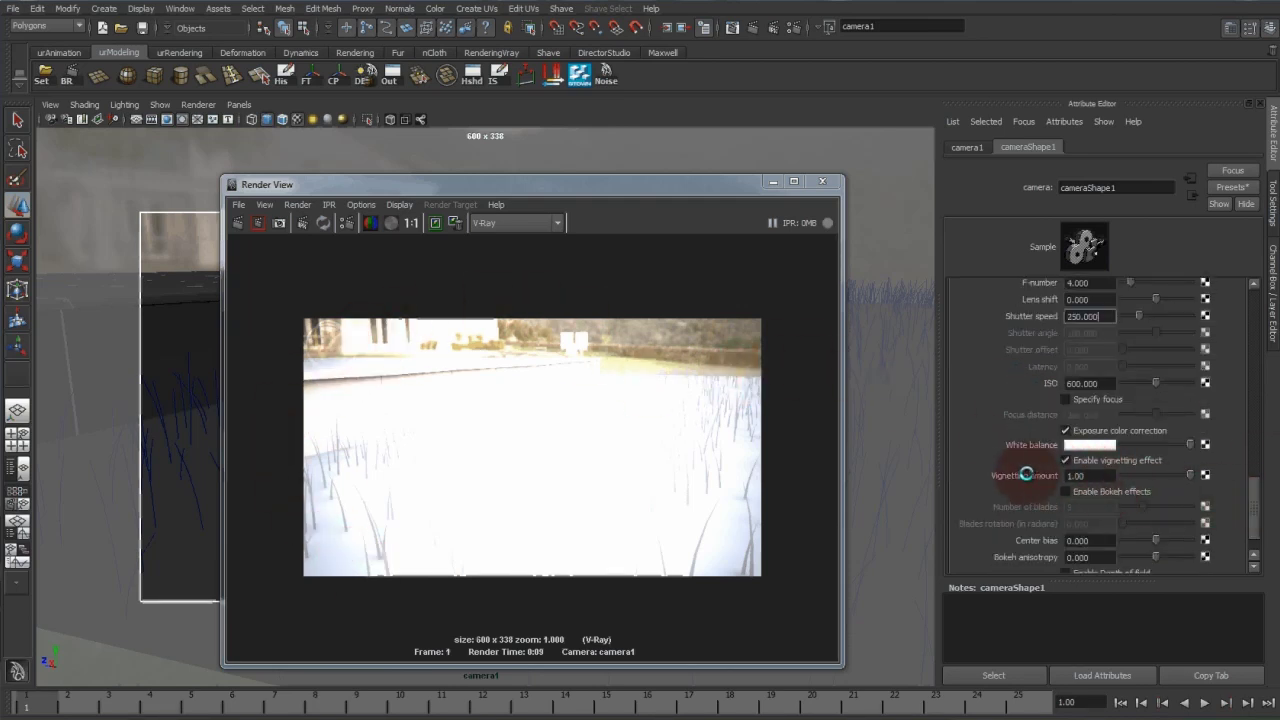
{"action": "left_click", "coordinate": [1030, 475]}
{"action": "double_click", "coordinate": [1095, 476]}
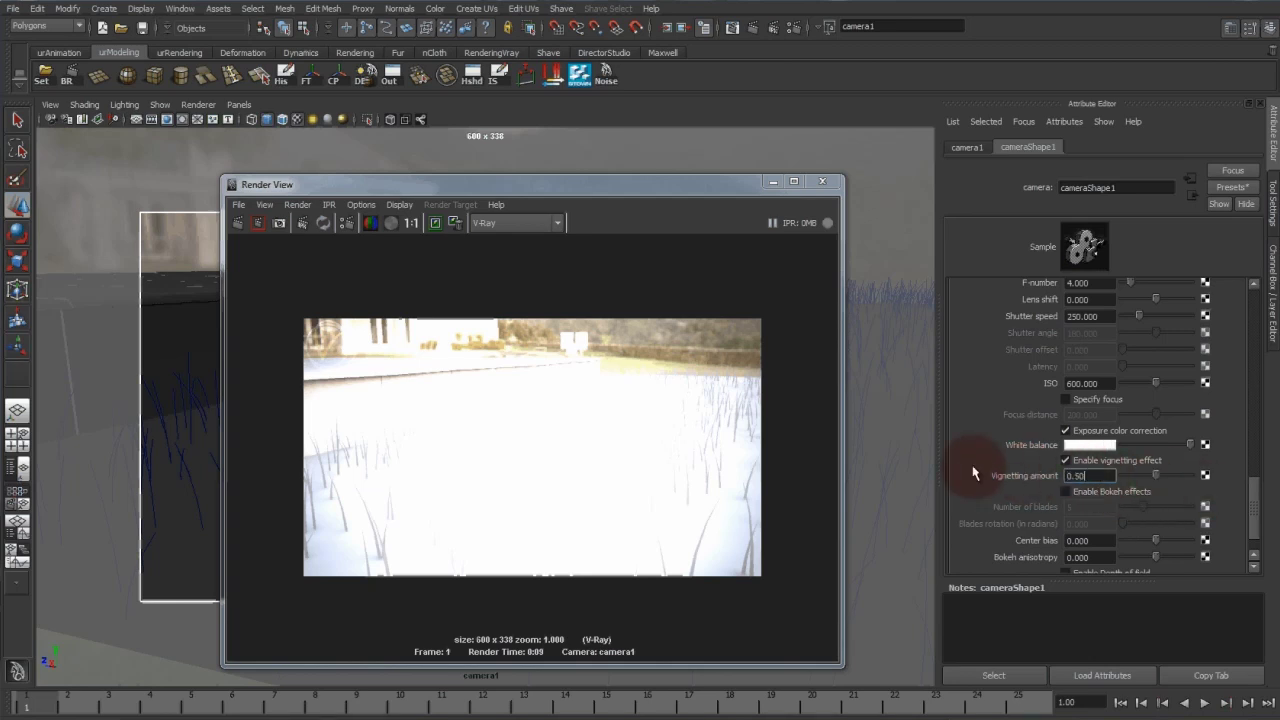
{"action": "left_click", "coordinate": [238, 222]}
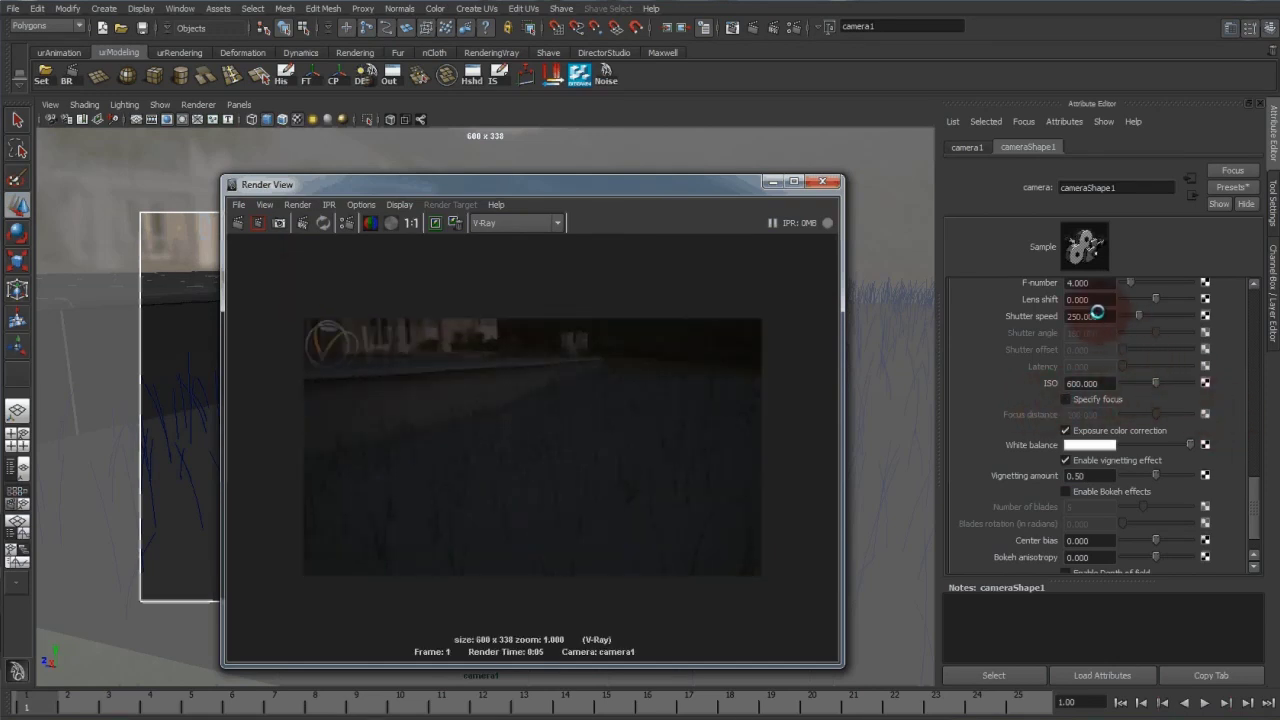
Step: Set camera1's shutter speed to 70 and run another test render
{"action": "left_click_drag", "start_coordinate": [1252, 502], "coordinate": [1253, 472]}
{"action": "left_click_drag", "start_coordinate": [1112, 397], "coordinate": [1010, 397]}
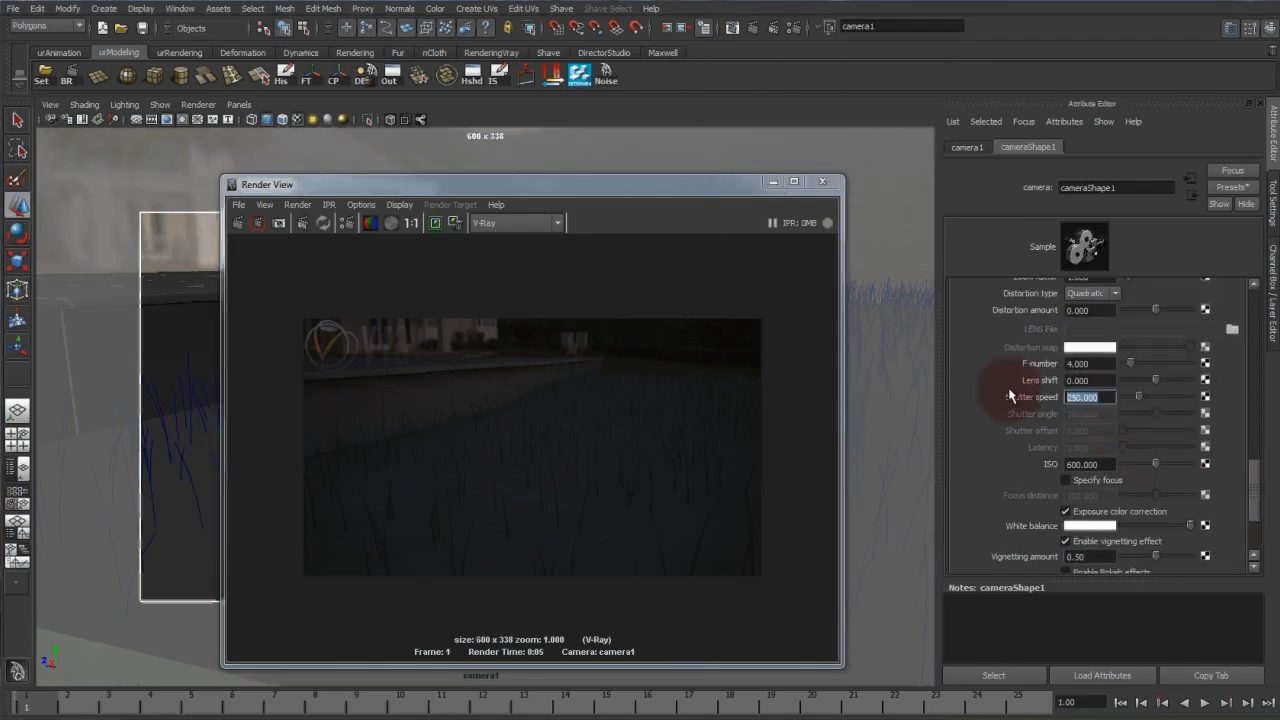
{"action": "type", "text": "75.000"}
{"action": "left_click", "coordinate": [239, 223]}
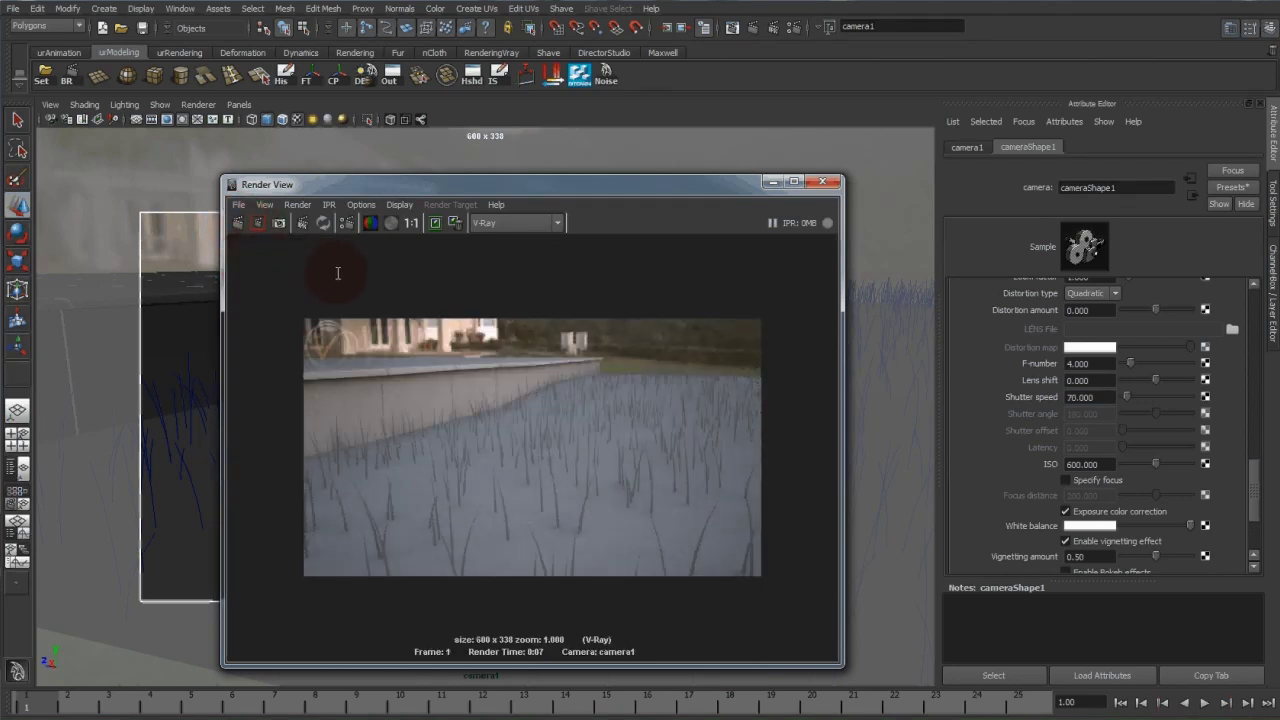
Step: Set the image color profile to Linear sRGB in the render view's color management
{"action": "left_click", "coordinate": [361, 204]}
{"action": "left_click", "coordinate": [389, 204]}
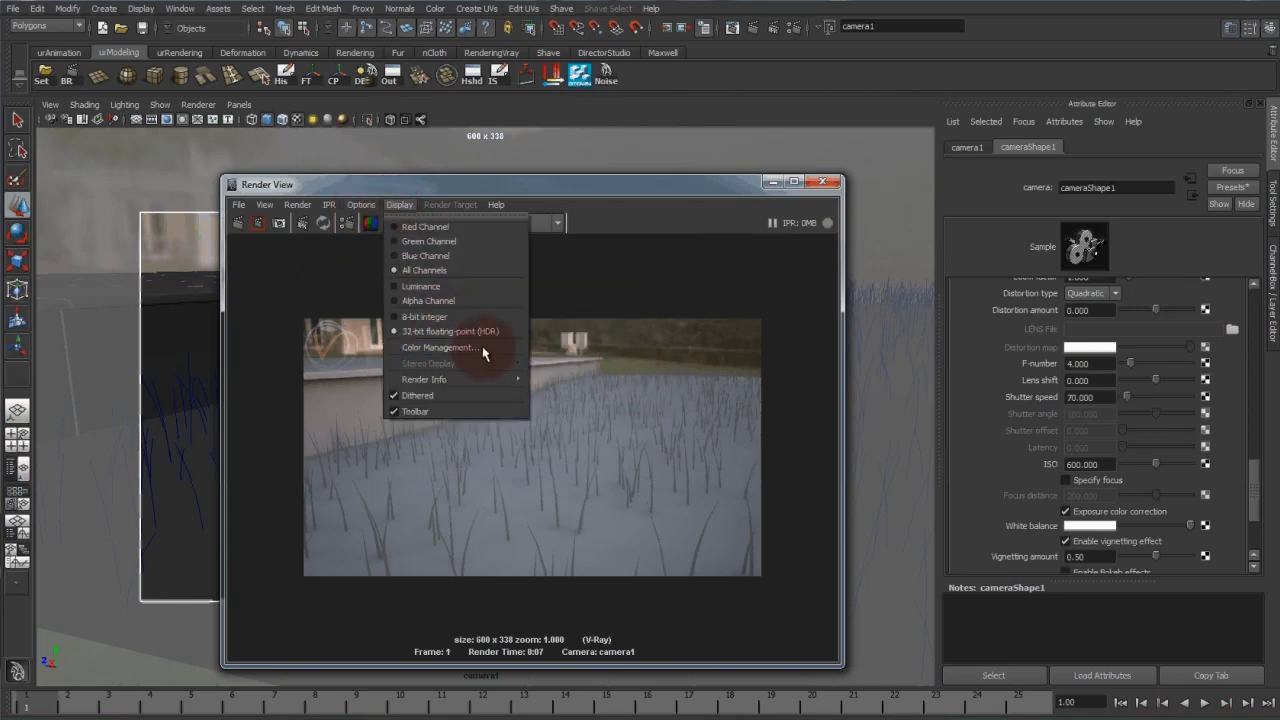
{"action": "left_click", "coordinate": [482, 347]}
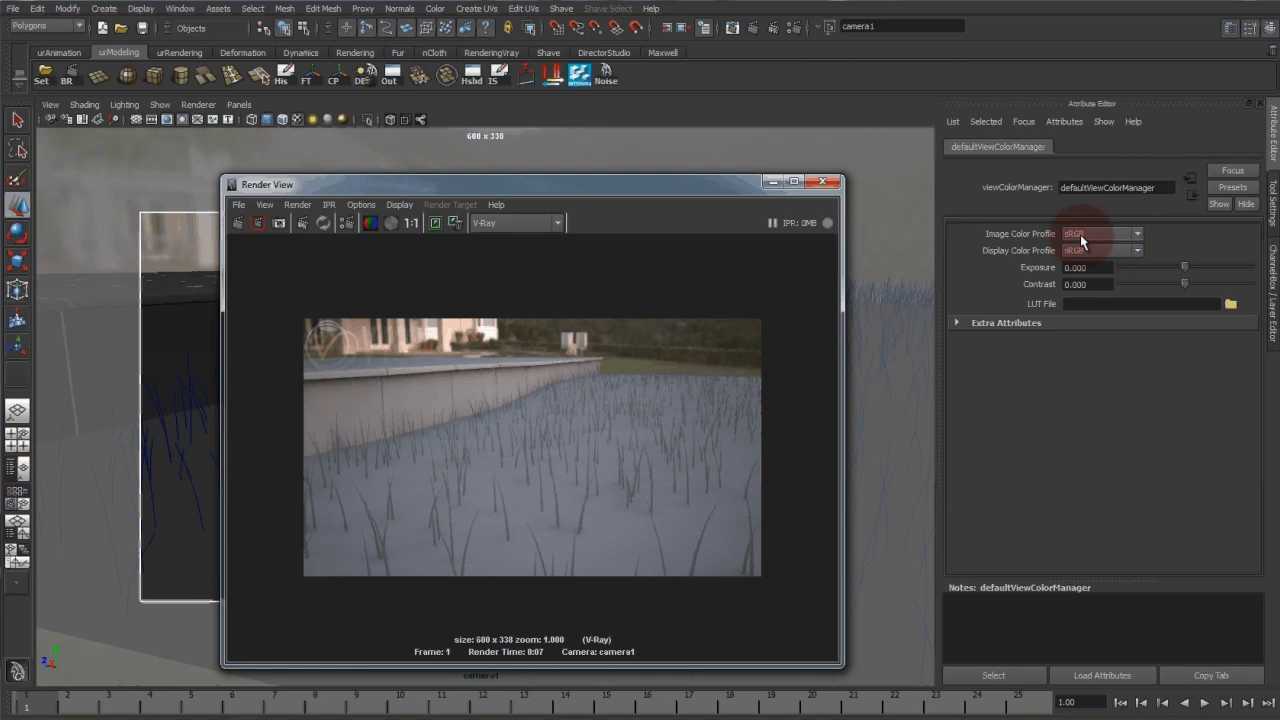
{"action": "left_click", "coordinate": [1082, 241]}
{"action": "left_click", "coordinate": [1083, 250]}
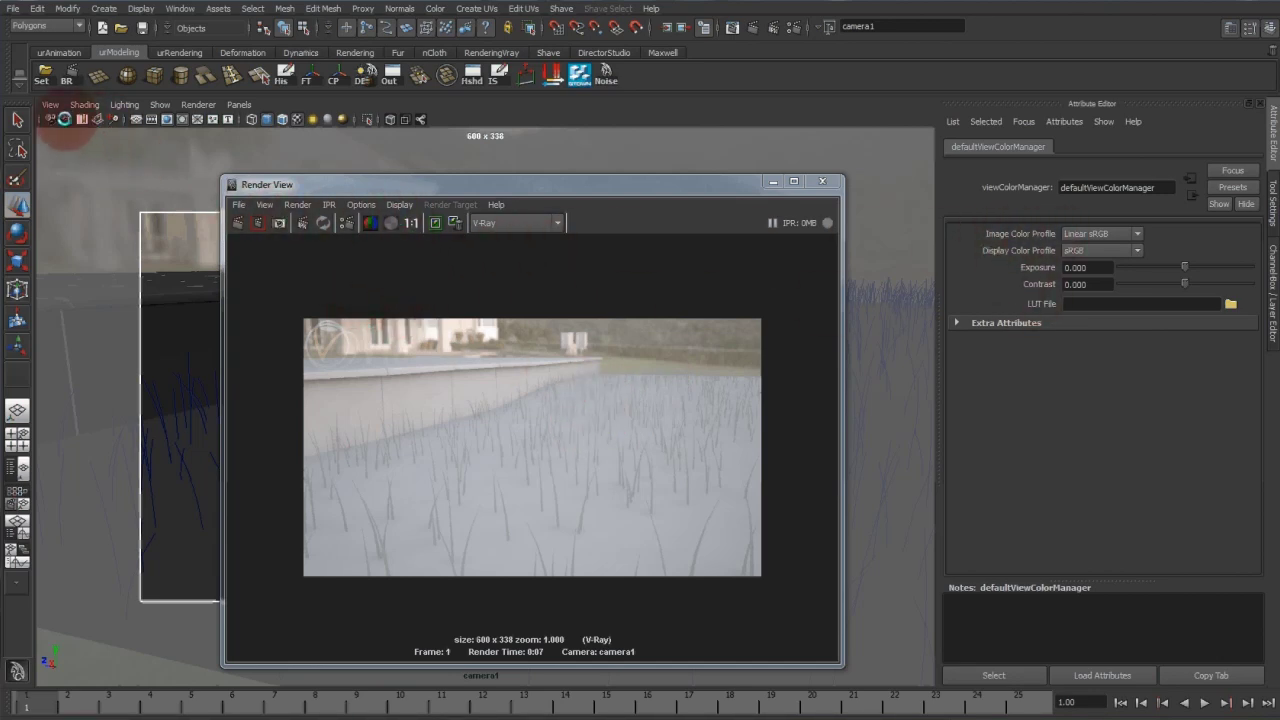
Step: Return to camera1's attributes, set the shutter speed to 100 and render the view again
{"action": "left_click", "coordinate": [66, 119]}
{"action": "double_click", "coordinate": [1088, 397]}
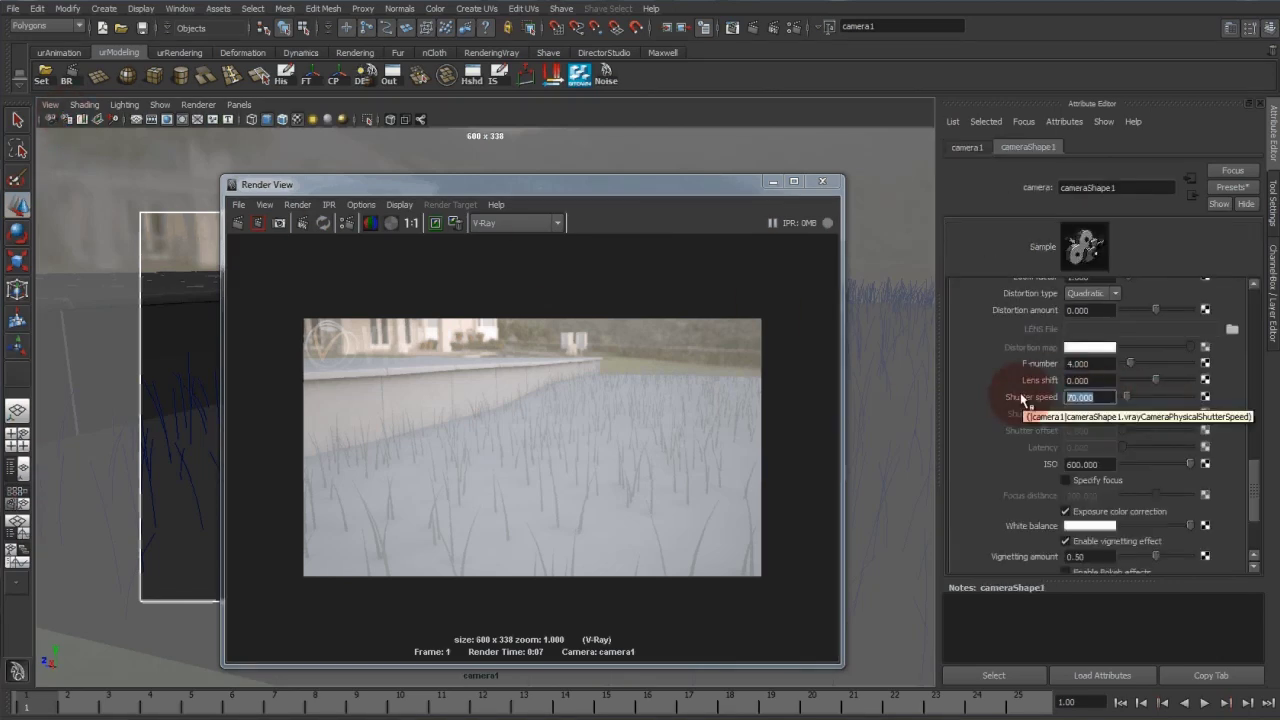
{"action": "type", "text": "100"}
{"action": "left_click", "coordinate": [512, 363]}
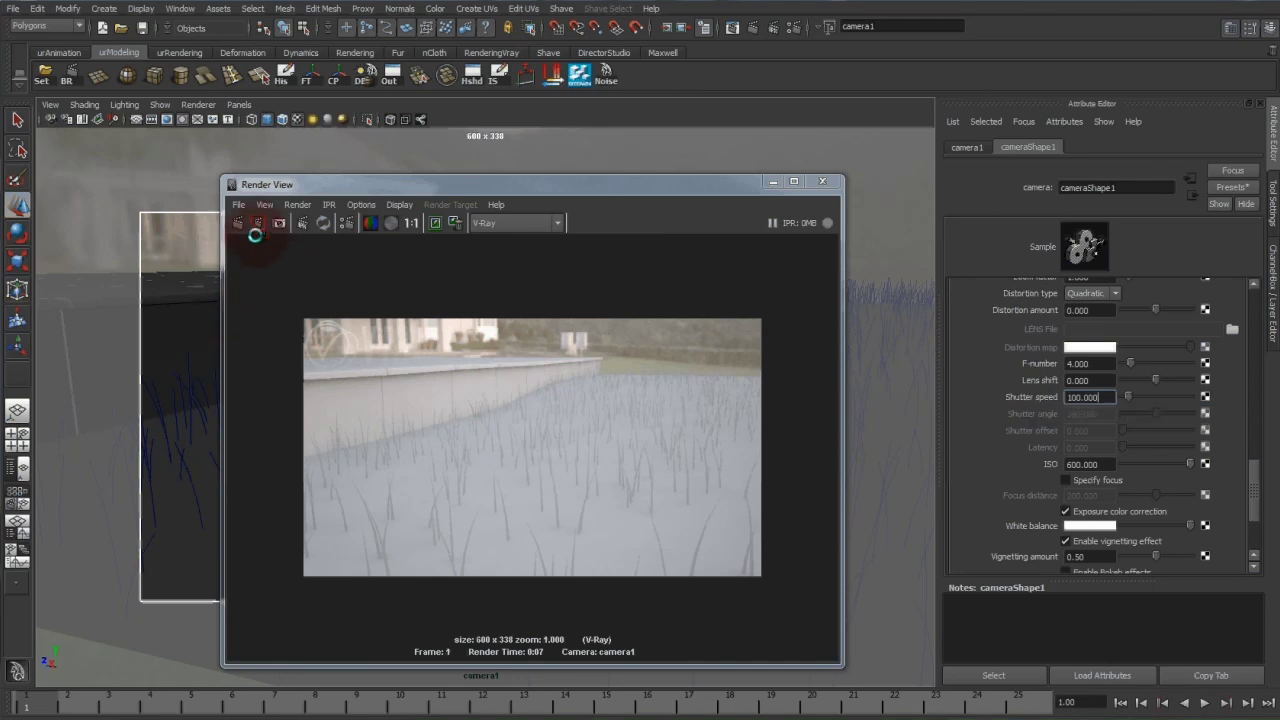
{"action": "left_click", "coordinate": [240, 222]}
Step: Set camera1's shutter speed to 200
{"action": "left_click", "coordinate": [993, 385]}
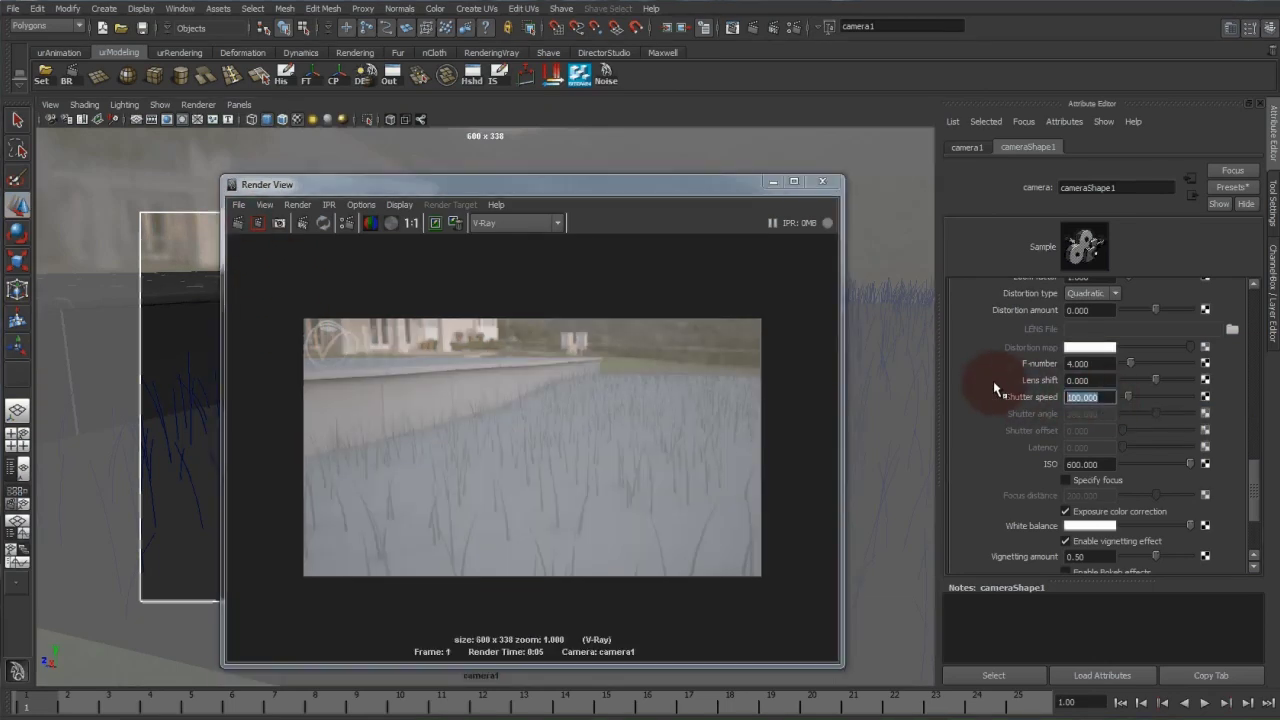
{"action": "type", "text": "200"}
{"action": "left_click", "coordinate": [271, 271]}
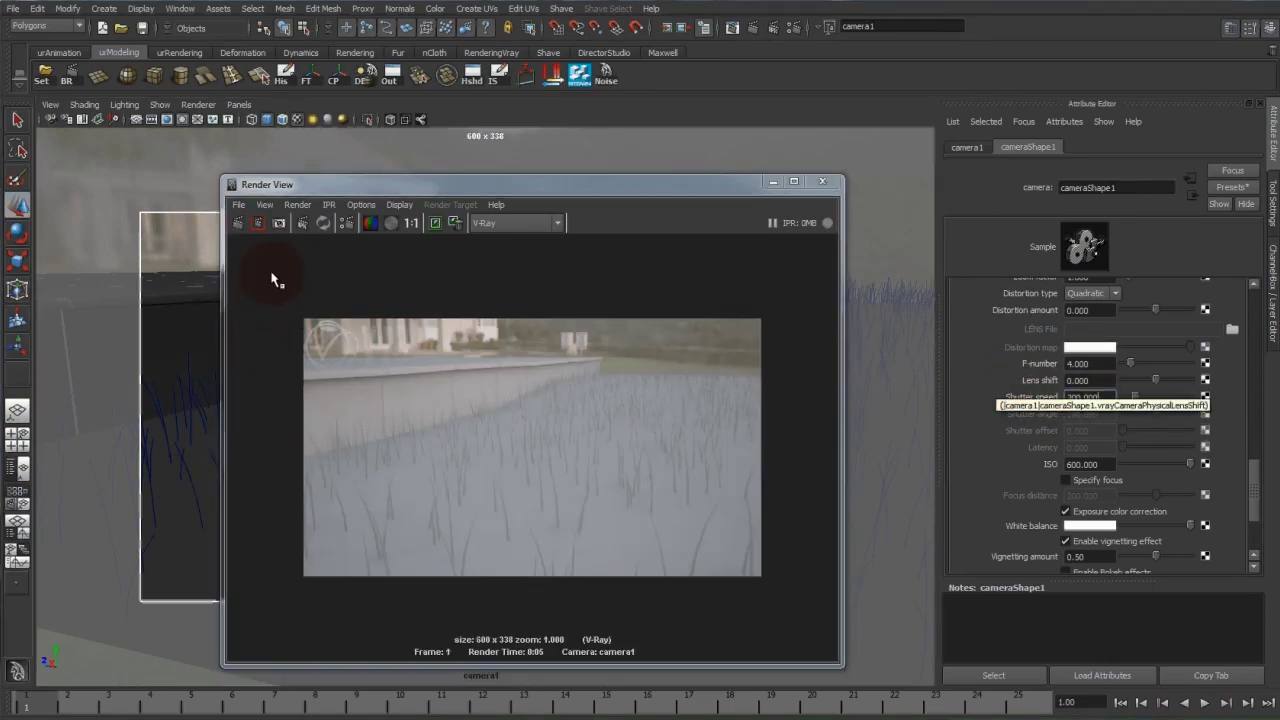
Step: Render the camera1 view again with the current shutter speed and minimize the render view
{"action": "left_click", "coordinate": [240, 222]}
{"action": "left_click", "coordinate": [415, 340]}
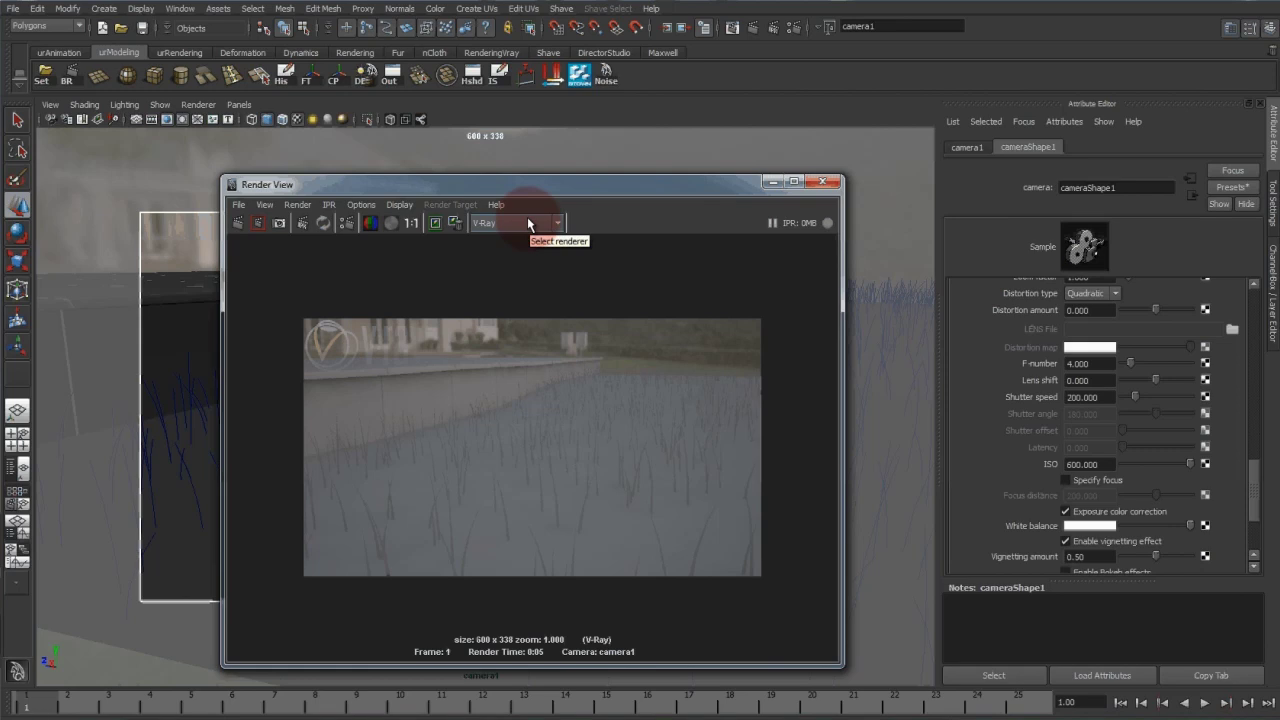
{"action": "left_click", "coordinate": [772, 181]}
Step: Select the grass fur and review the parameters and texture slots of pPlane2_vrayFurProperties
{"action": "left_click", "coordinate": [646, 280]}
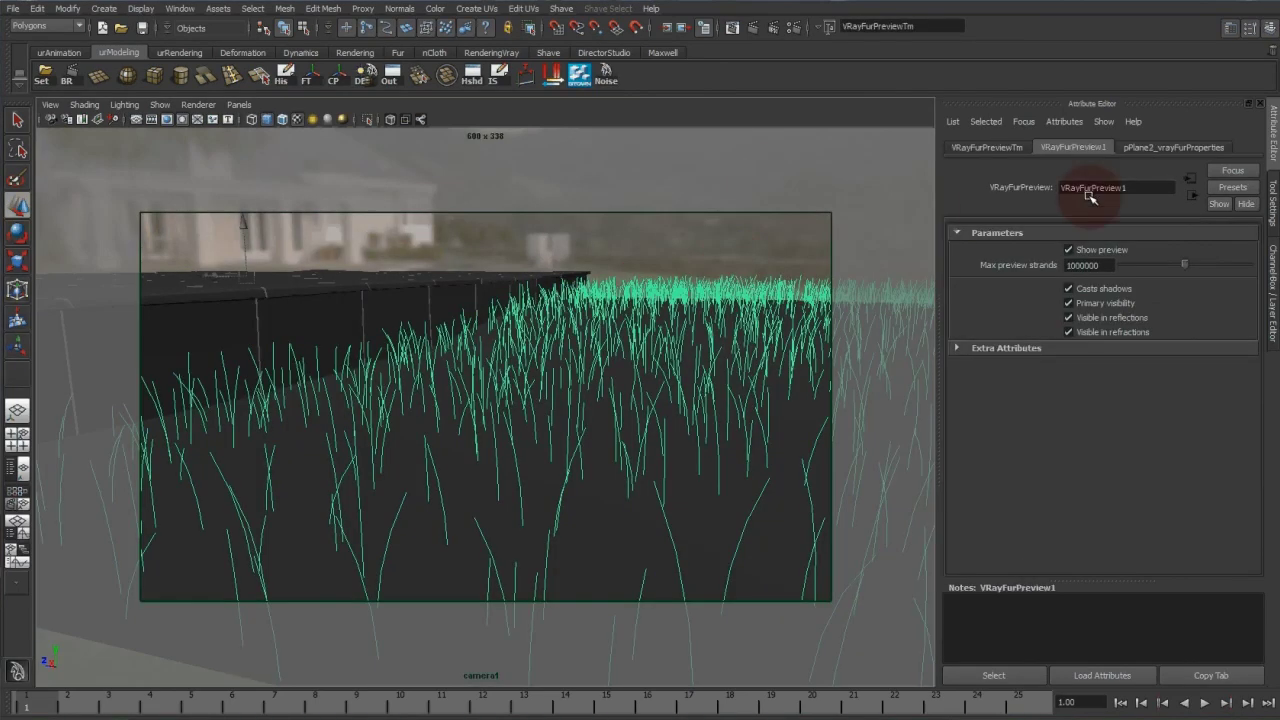
{"action": "left_click", "coordinate": [1157, 147]}
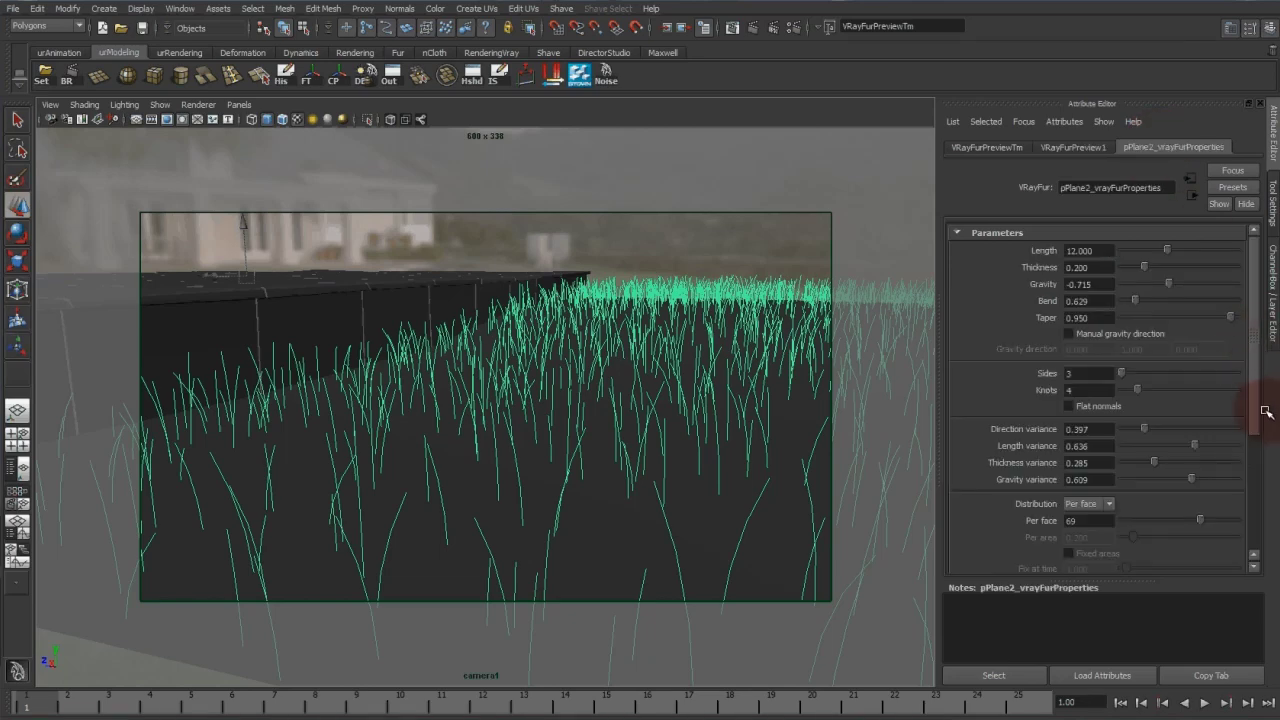
{"action": "scroll", "coordinate": [1258, 400], "scroll_direction": "down", "scroll_amount": 5}
{"action": "scroll", "coordinate": [1257, 420], "scroll_direction": "down", "scroll_amount": 2}
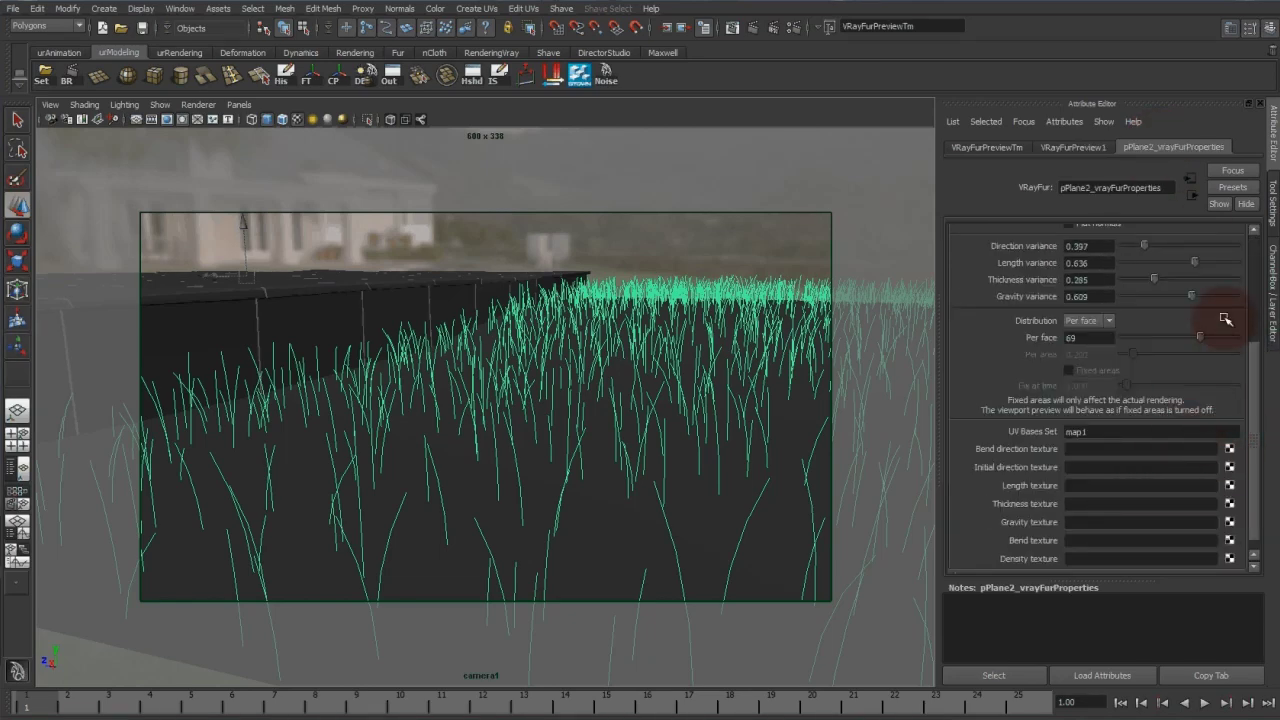
{"action": "scroll", "coordinate": [1258, 386], "scroll_direction": "up", "scroll_amount": 1}
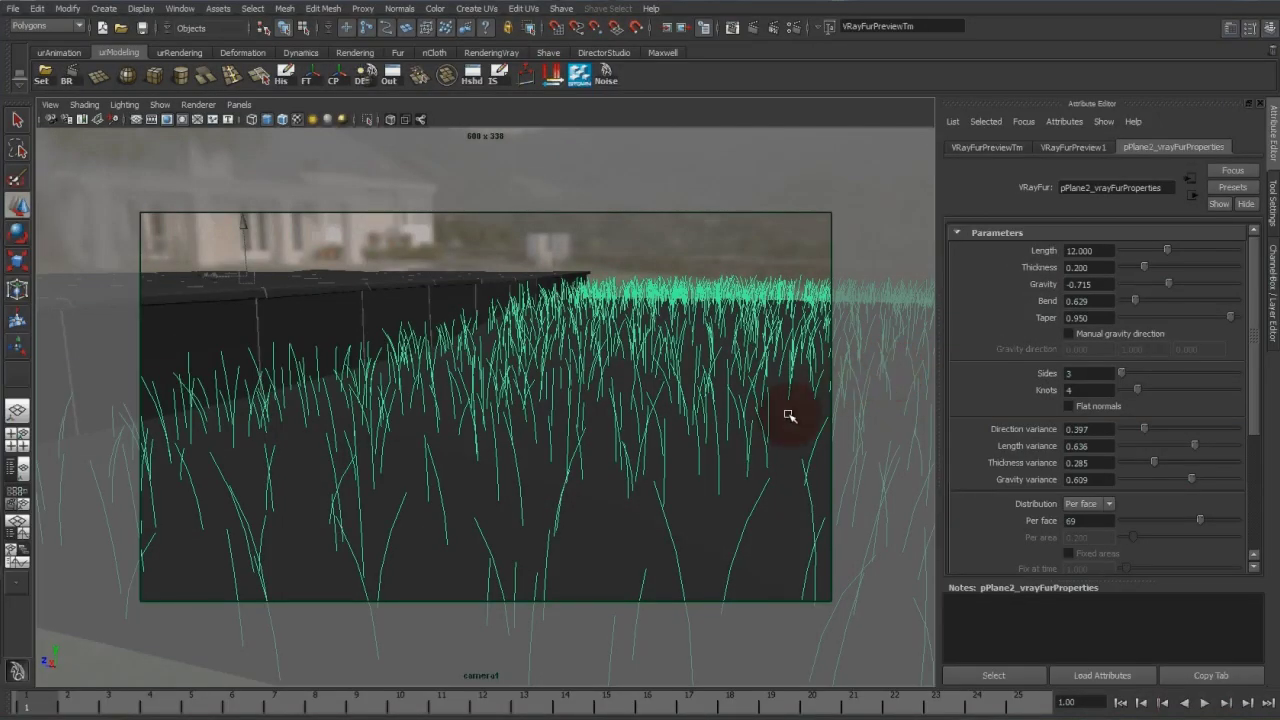
Step: Connect a File texture to the diffuse color of the ground plane's VRayMtl2 and set its filter type to Mipmap
{"action": "left_click", "coordinate": [690, 507]}
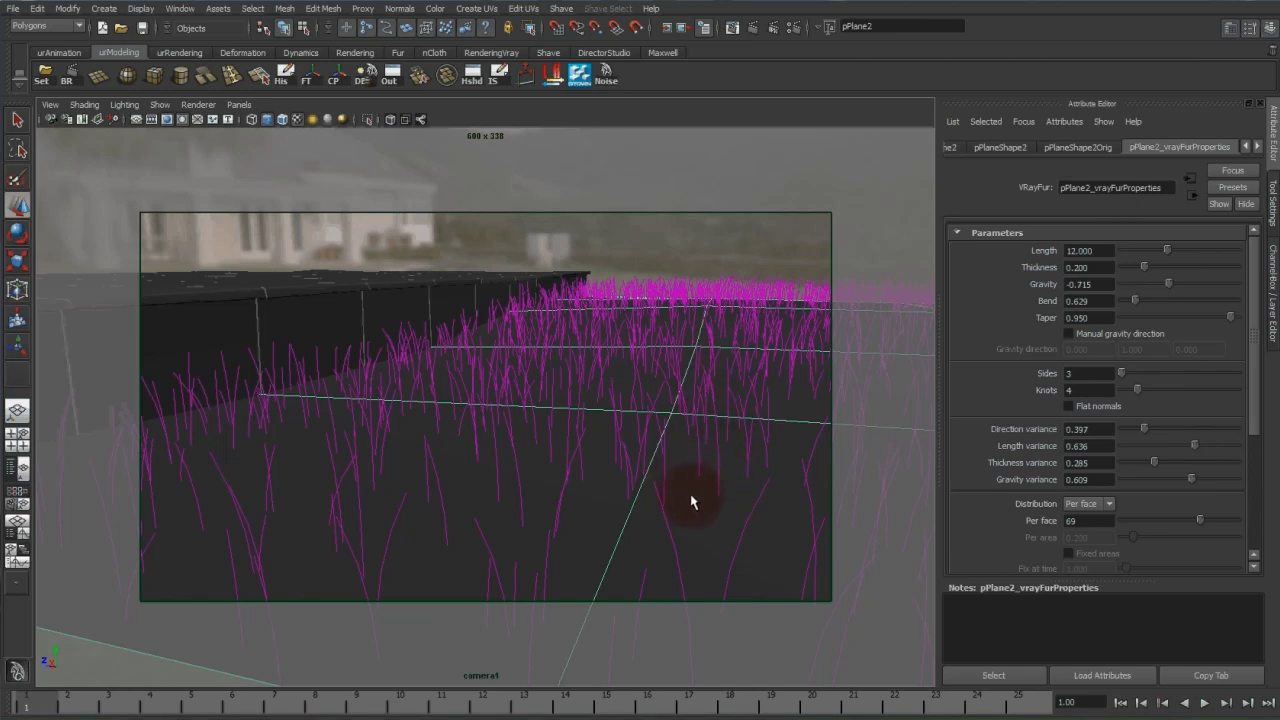
{"action": "right_click_drag", "start_coordinate": [687, 489], "coordinate": [819, 698]}
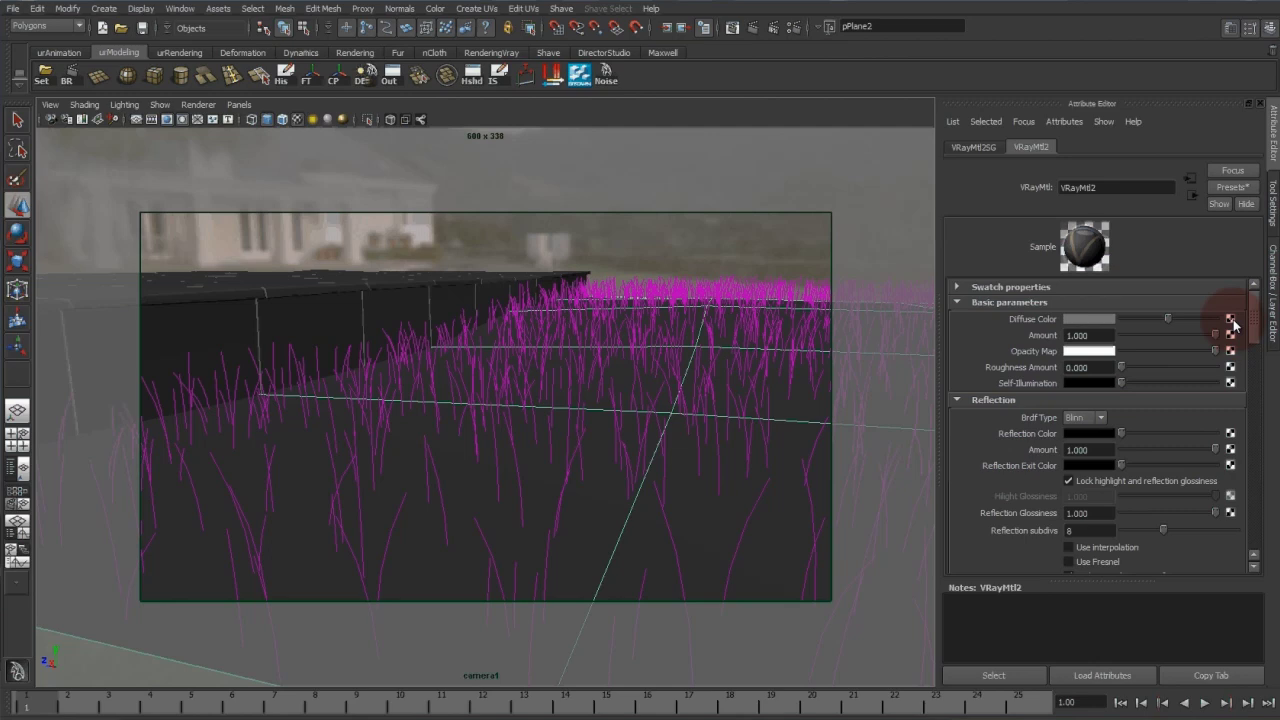
{"action": "left_click", "coordinate": [1230, 319]}
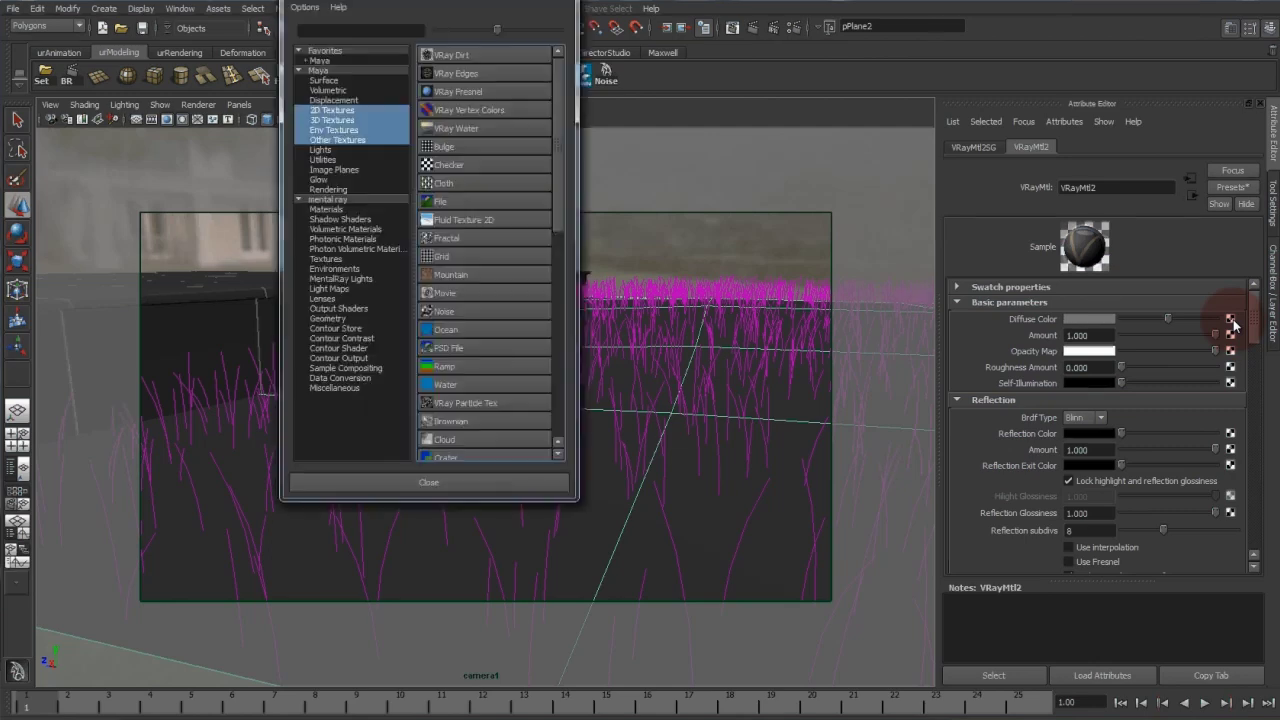
{"action": "left_click", "coordinate": [500, 205]}
{"action": "left_click", "coordinate": [1096, 306]}
{"action": "left_click", "coordinate": [1095, 324]}
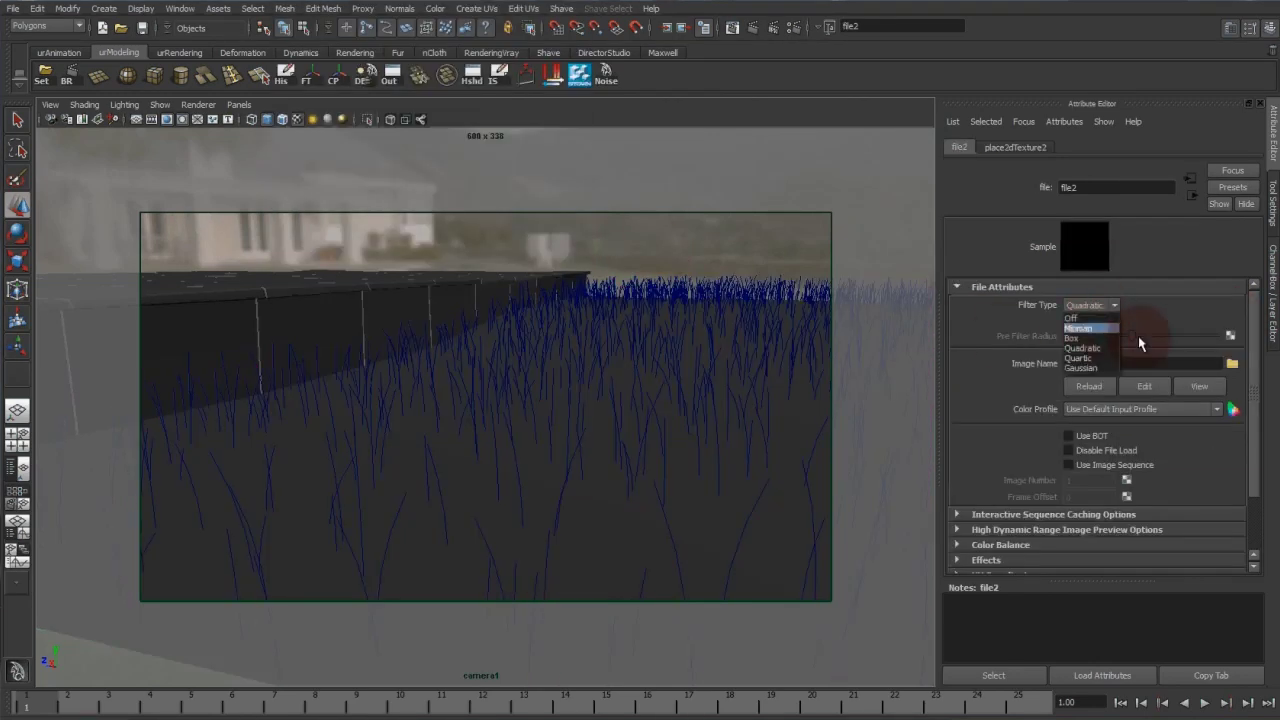
Step: Load seamless_tiled_grass_texture_by_lendrick.jpg from the sourceimages folder into the file texture and show textures in the viewport
{"action": "left_click", "coordinate": [1232, 364]}
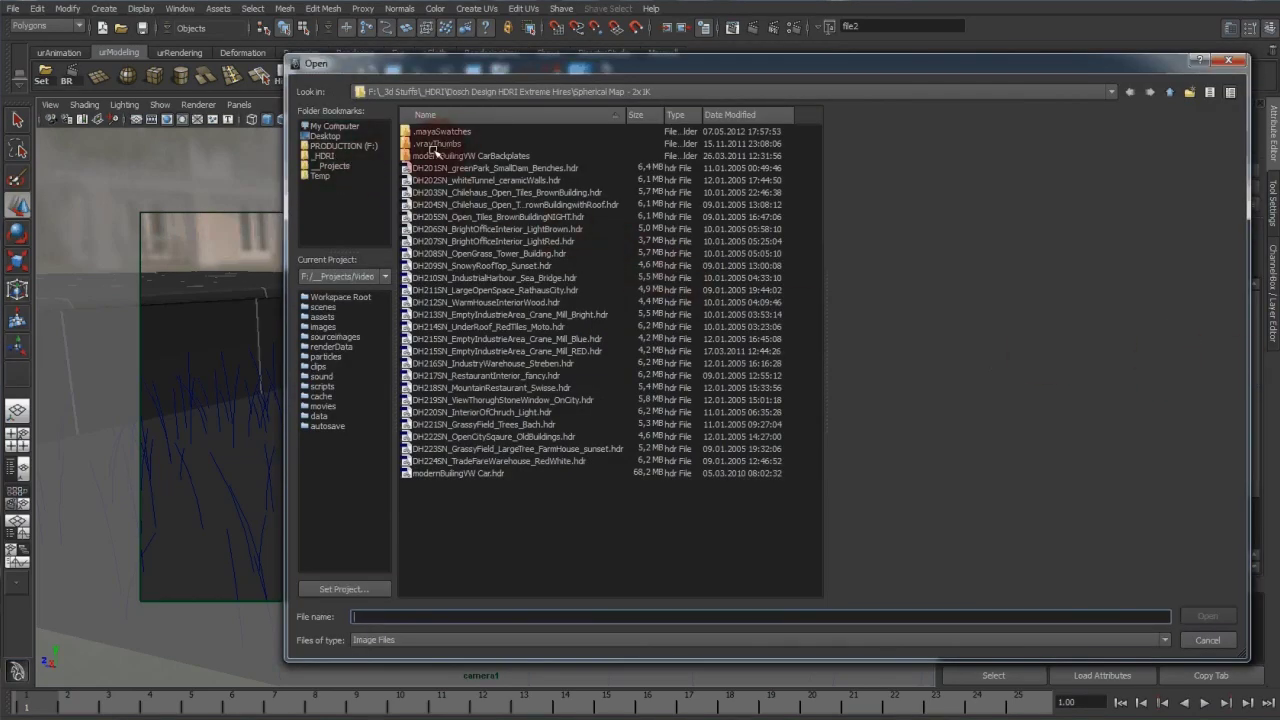
{"action": "left_click", "coordinate": [330, 336]}
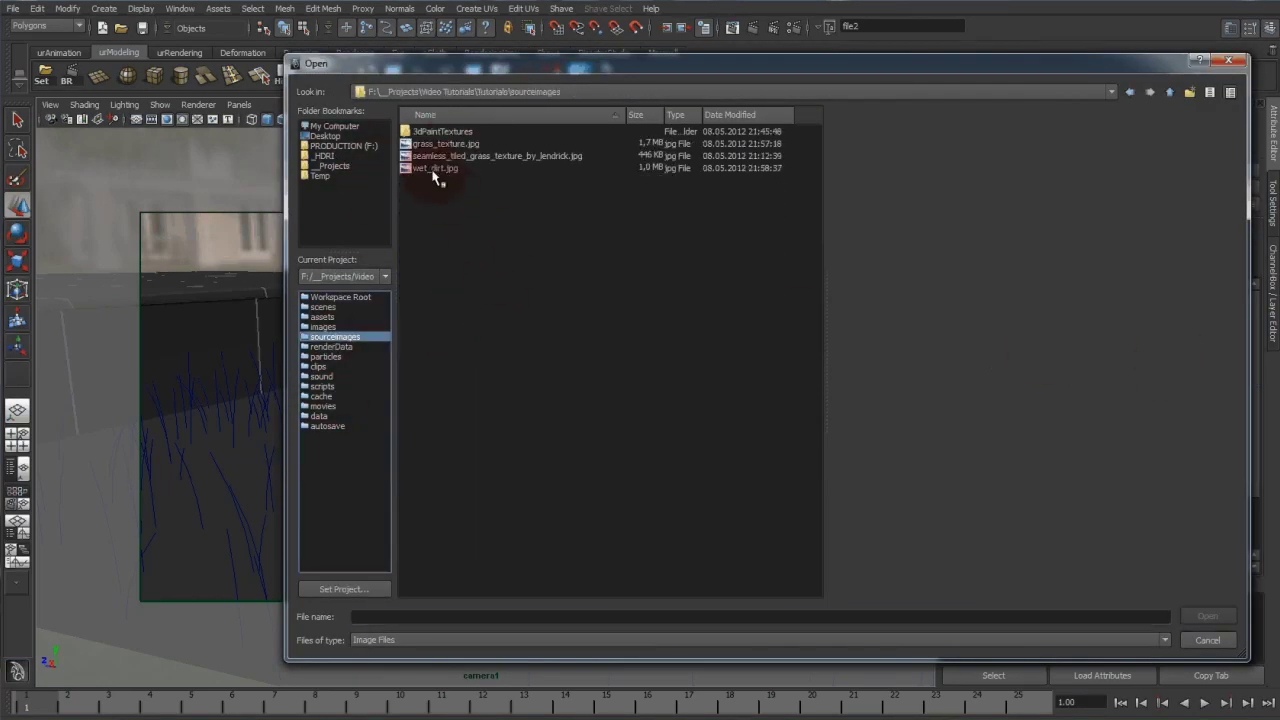
{"action": "left_click", "coordinate": [432, 157]}
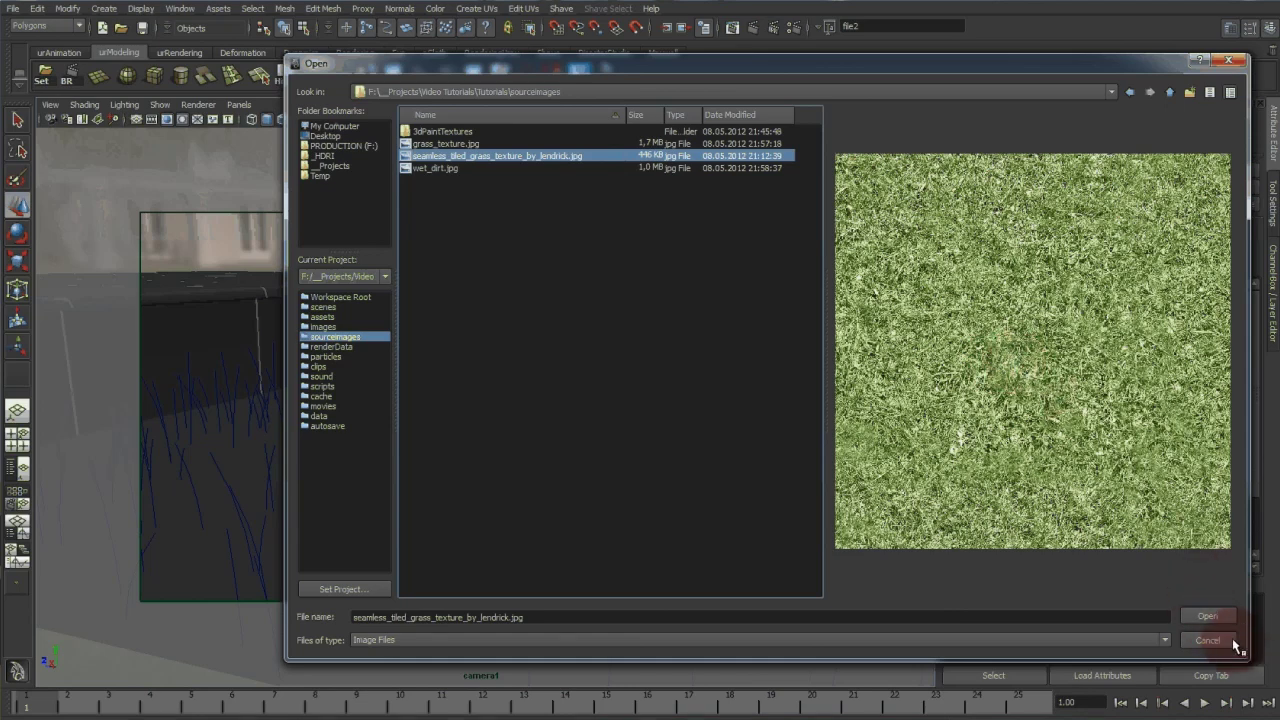
{"action": "left_click", "coordinate": [1203, 616]}
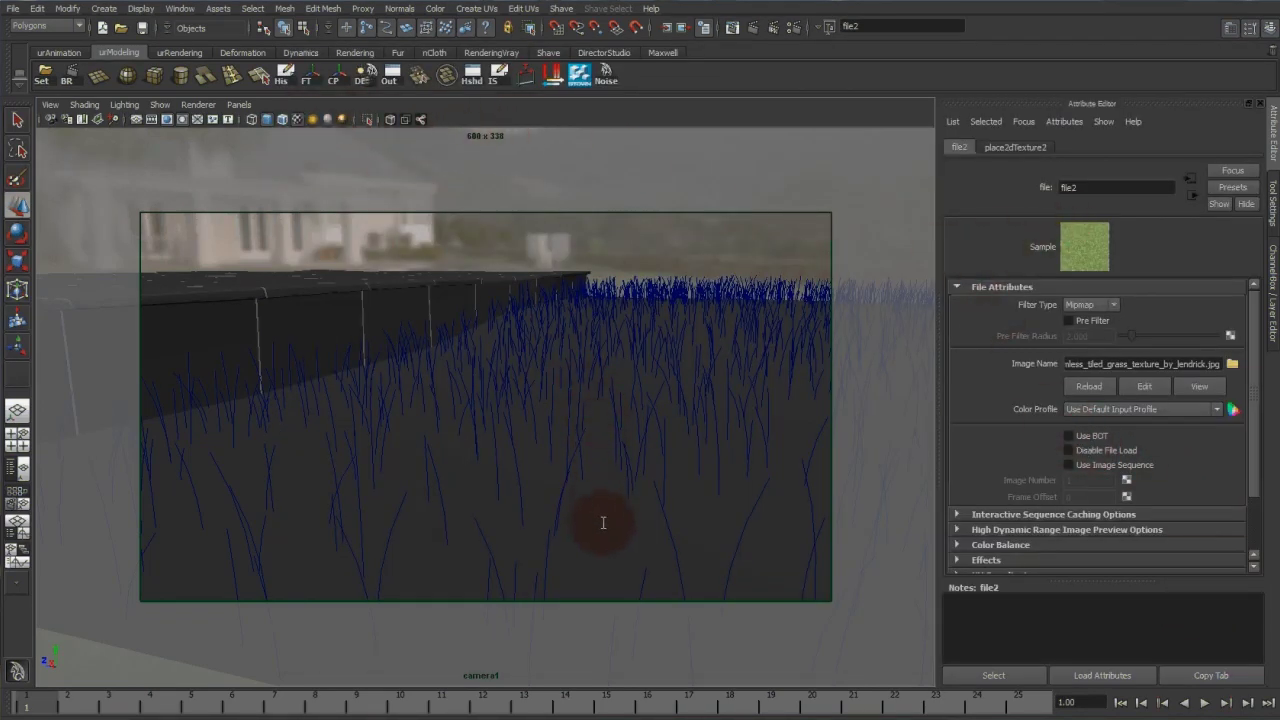
{"action": "key", "text": "6"}
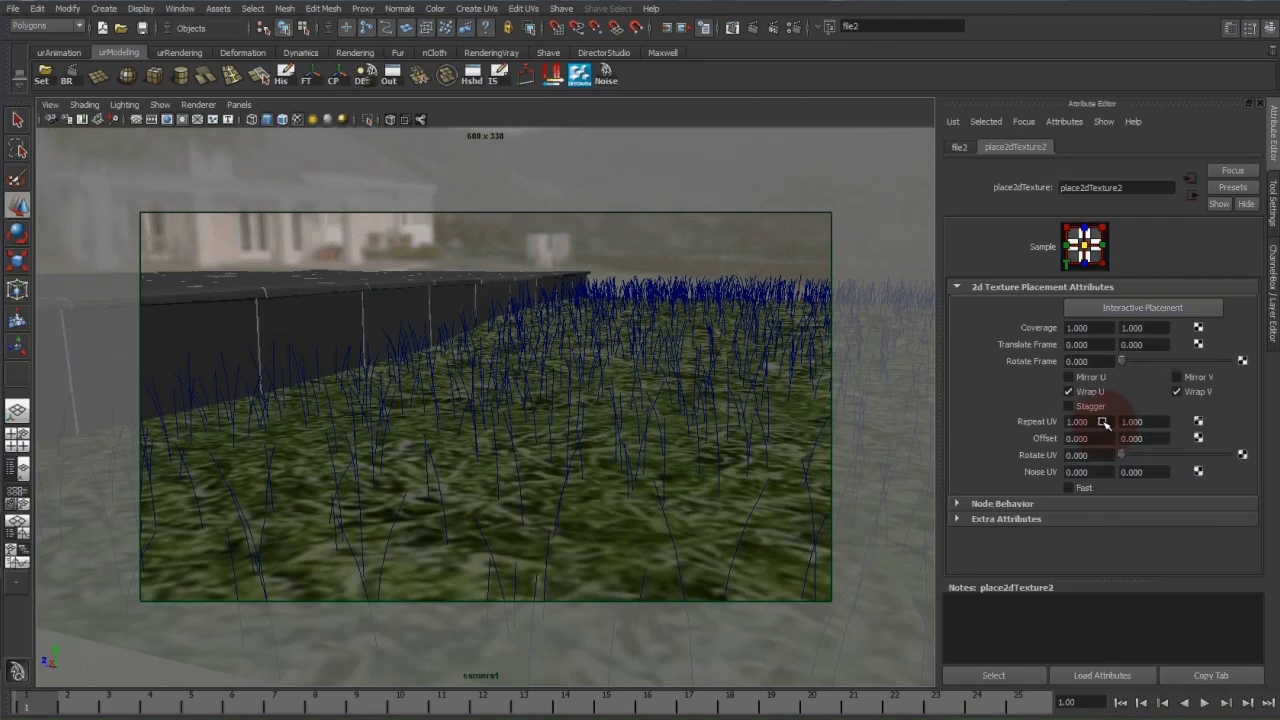
Step: Set the grass texture's Repeat UV to 5 in both directions
{"action": "left_click_drag", "start_coordinate": [1104, 423], "coordinate": [1019, 421]}
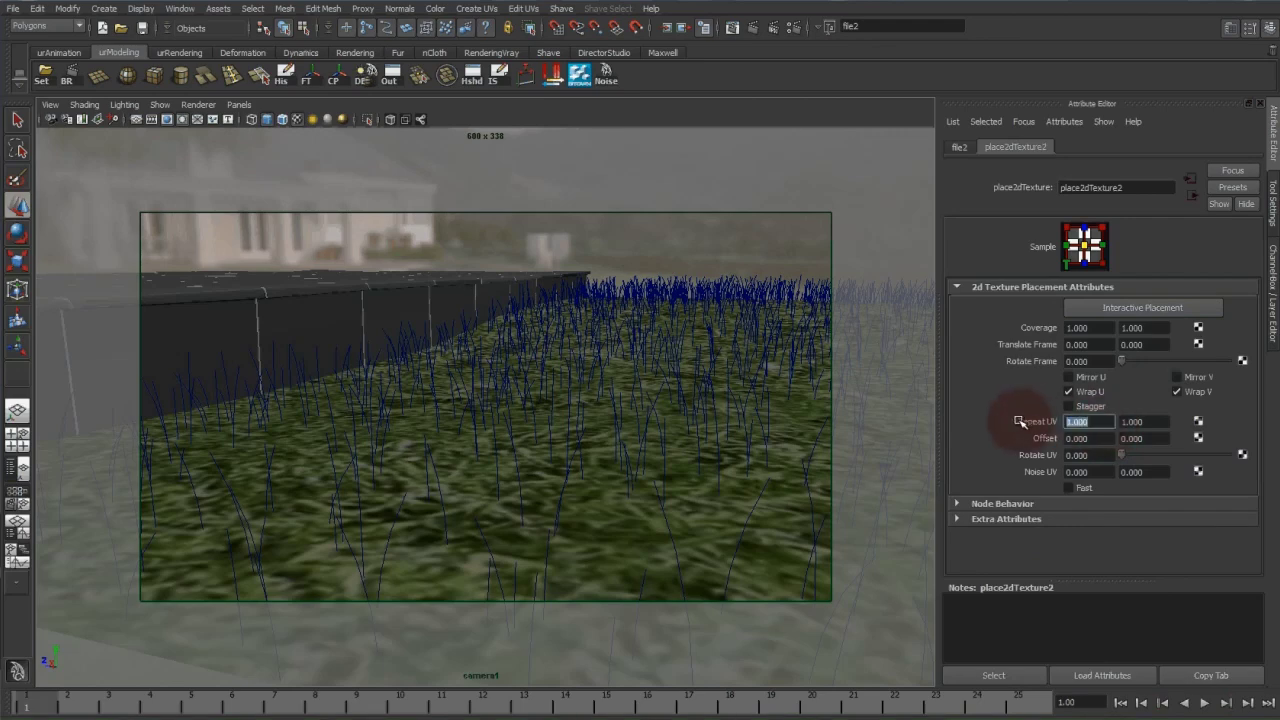
{"action": "type", "text": "5"}
{"action": "key", "text": "Tab"}
{"action": "type", "text": "5"}
{"action": "key", "text": "Return"}
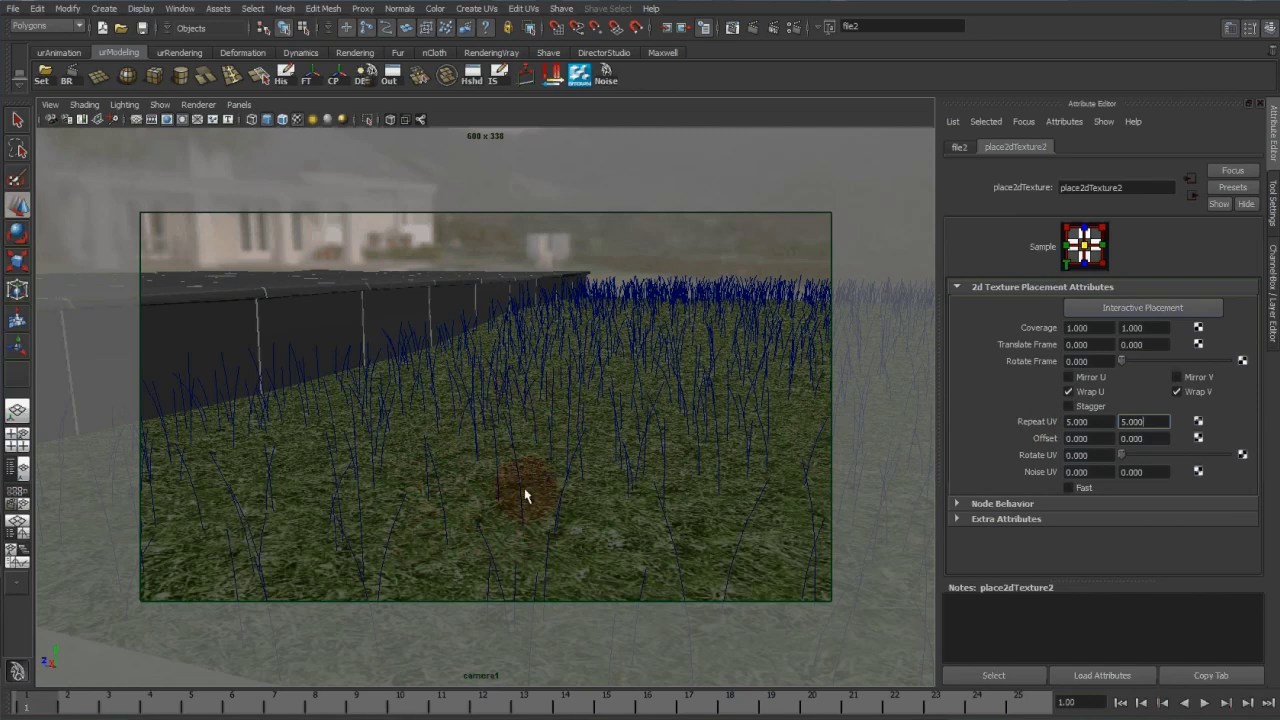
Step: Set the grass texture's Repeat UV to 8 in both directions and clear the selection
{"action": "left_click_drag", "start_coordinate": [1094, 424], "coordinate": [1015, 420]}
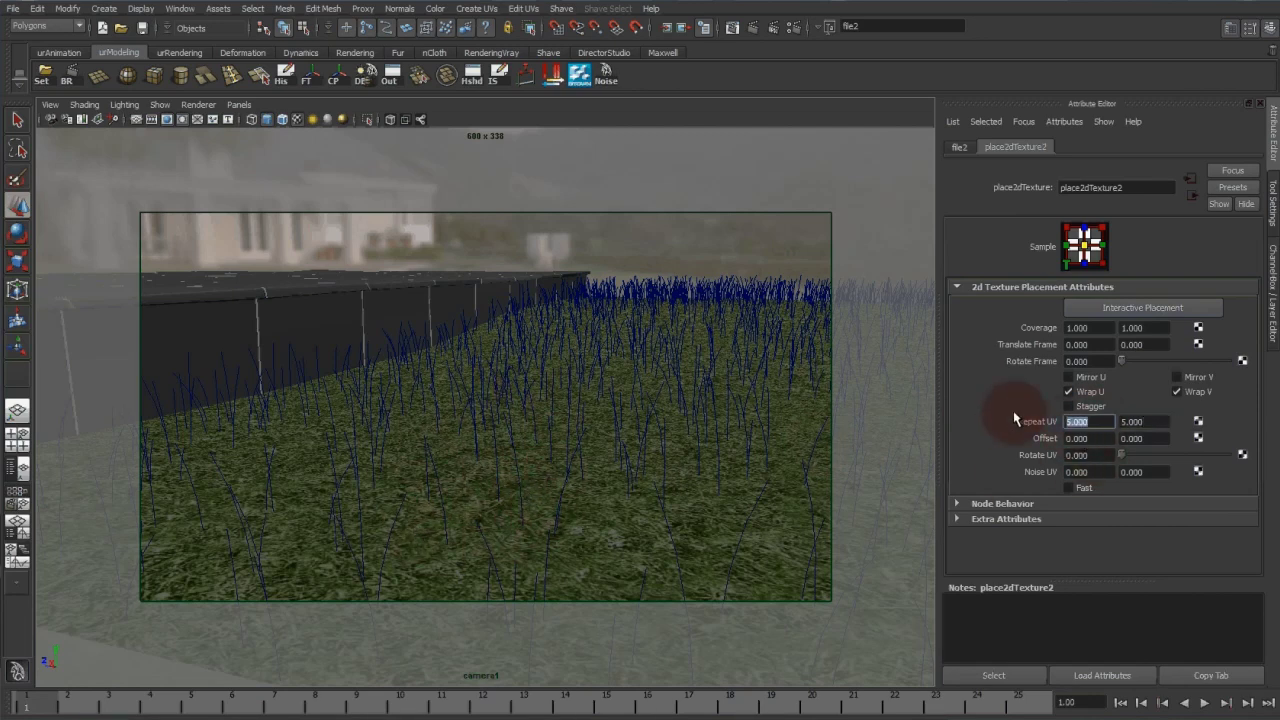
{"action": "type", "text": "8"}
{"action": "key", "text": "Tab"}
{"action": "type", "text": "8"}
{"action": "key", "text": "Return"}
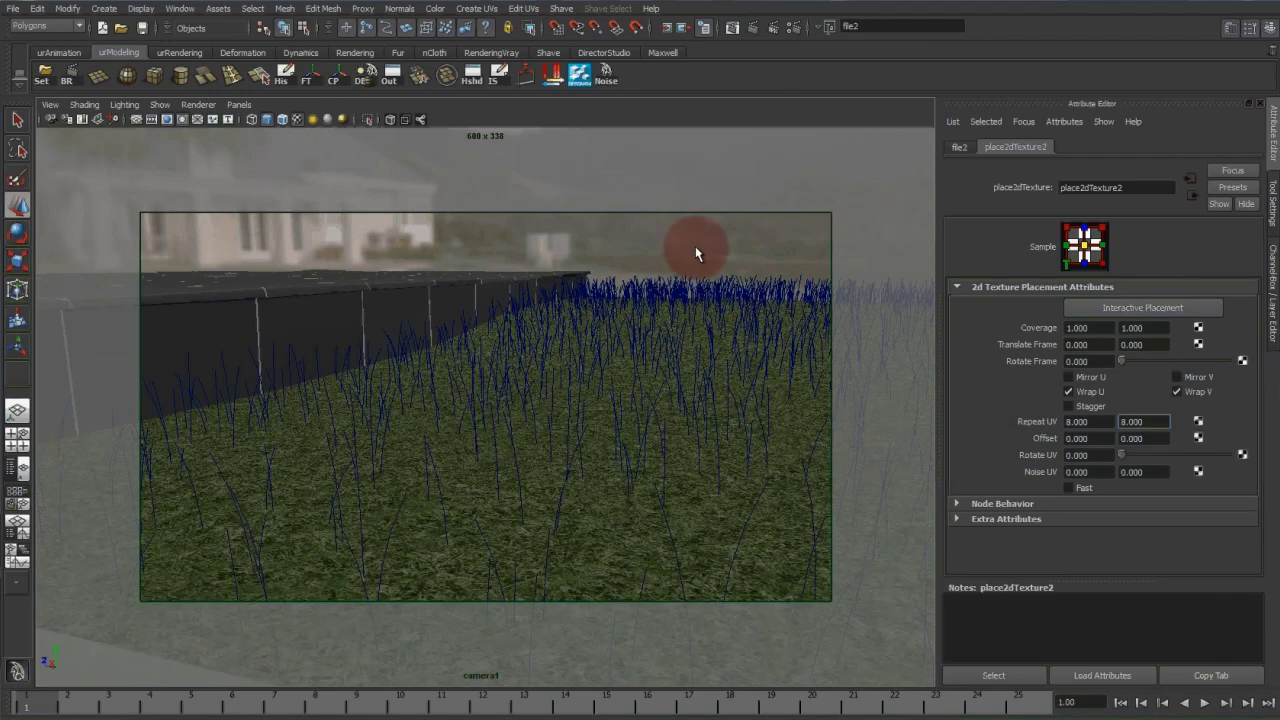
{"action": "left_click", "coordinate": [673, 318]}
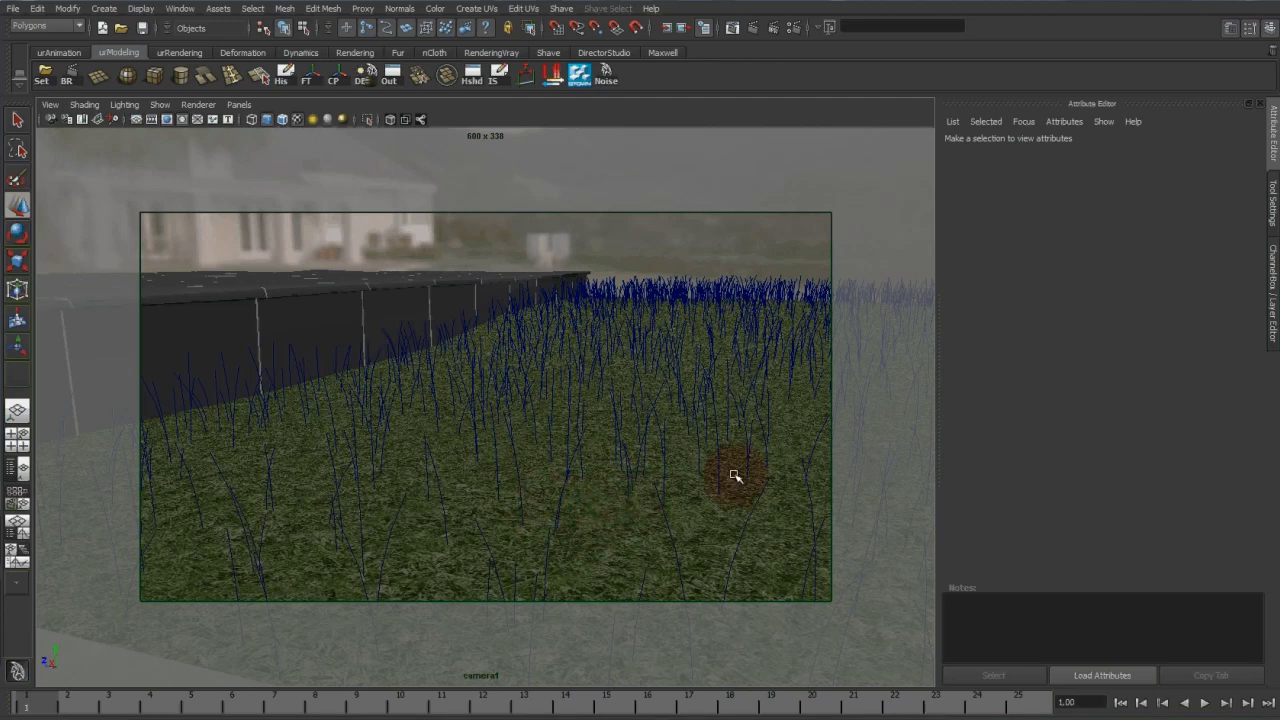
Step: Duplicate the ground plane pPlane2 and remove the V-Ray fur from the copy
{"action": "left_click", "coordinate": [696, 515]}
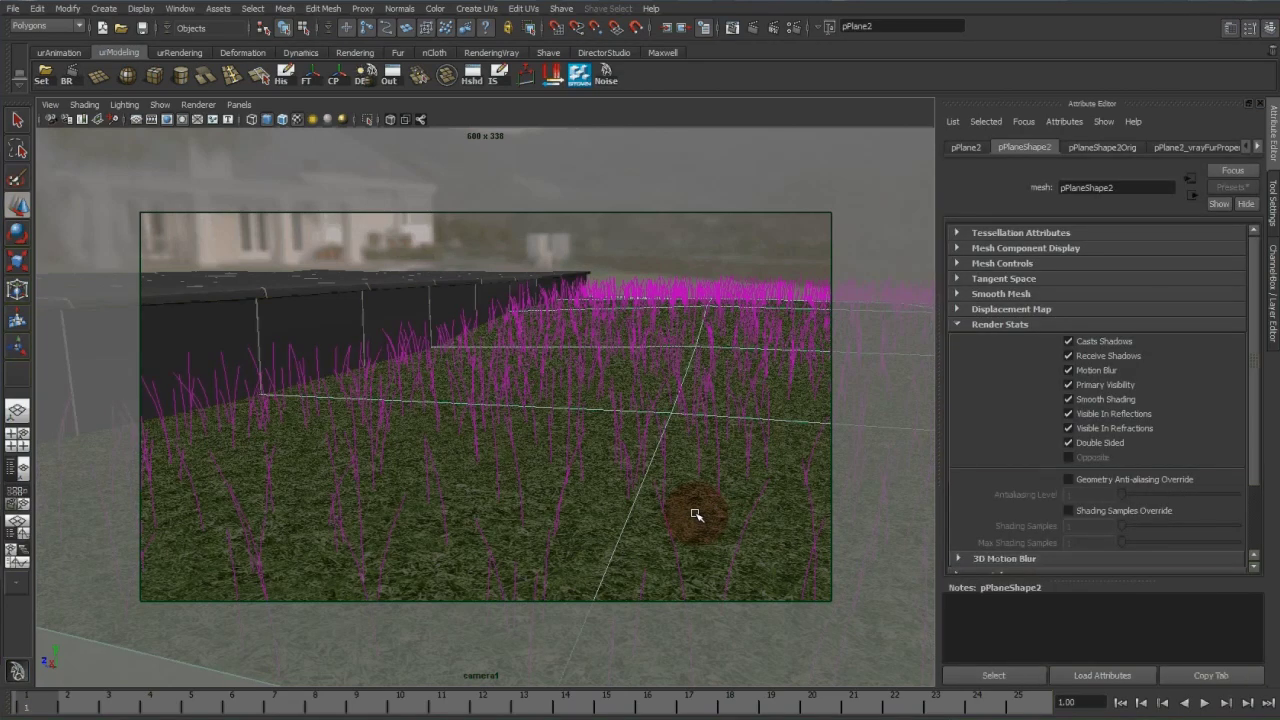
{"action": "key", "text": "shift+d"}
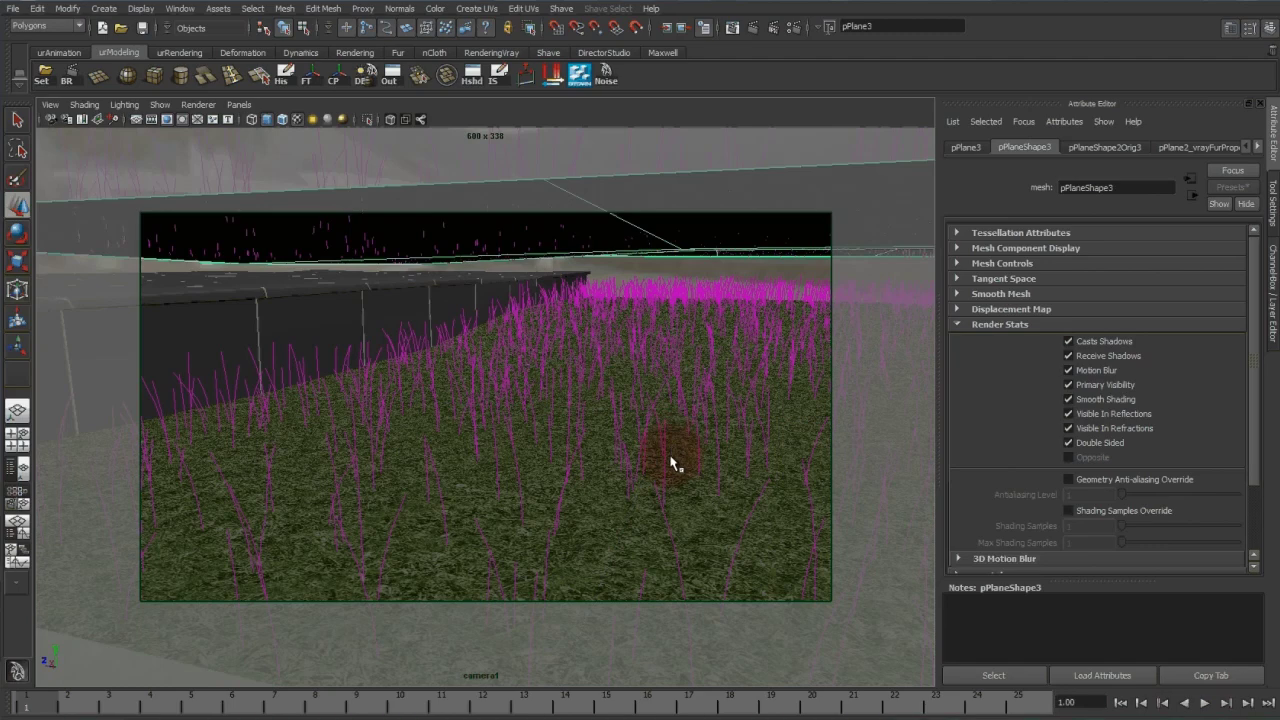
{"action": "left_click", "coordinate": [104, 8]}
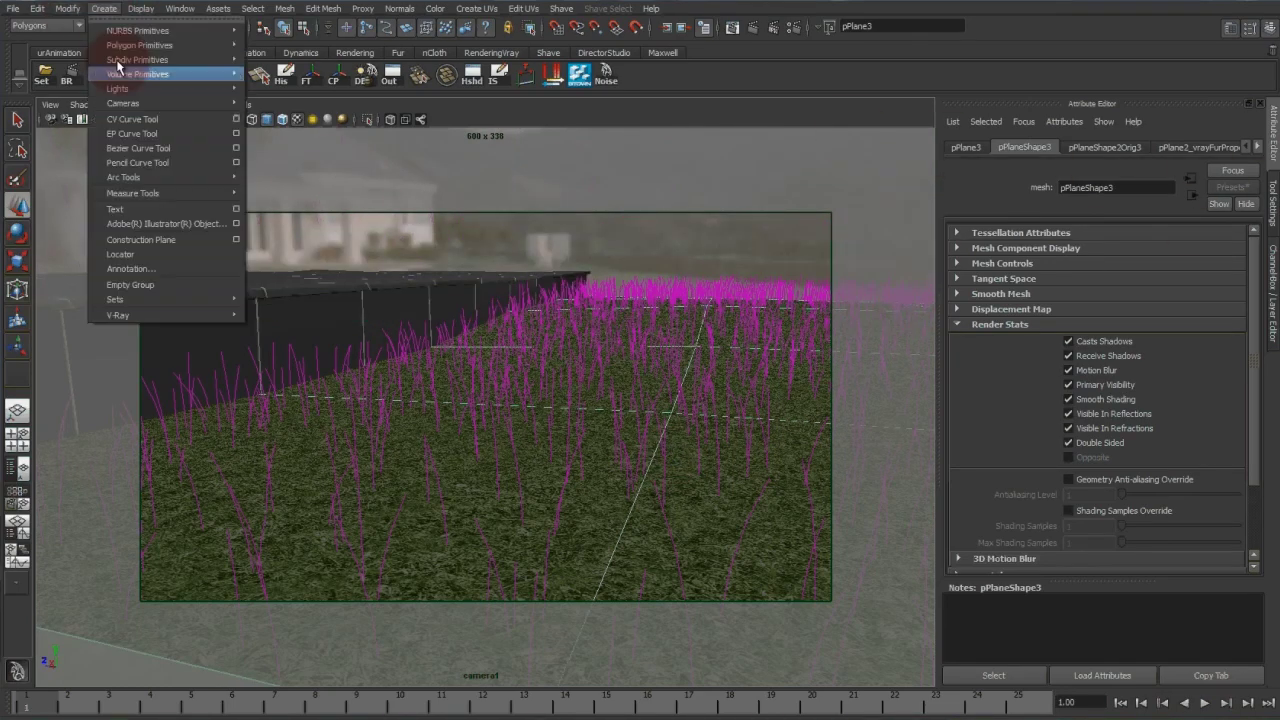
{"action": "mouse_move", "coordinate": [165, 315]}
{"action": "mouse_move", "coordinate": [330, 458]}
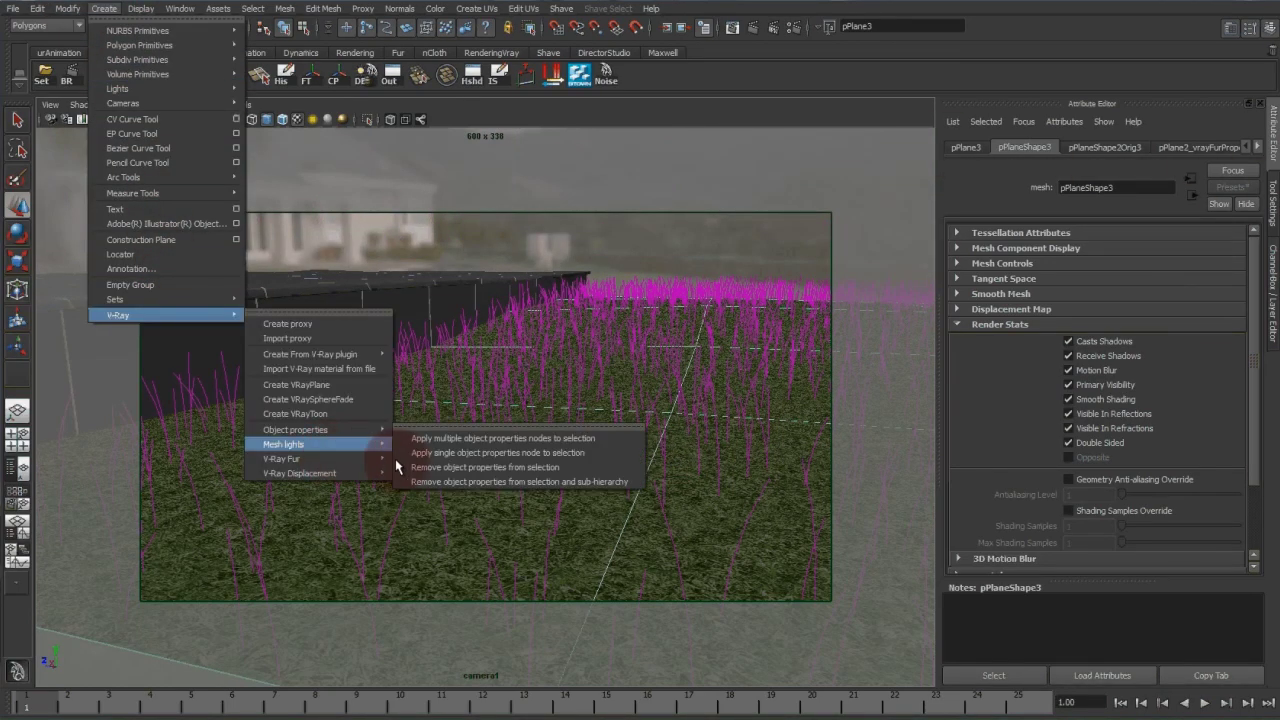
{"action": "left_click", "coordinate": [415, 482]}
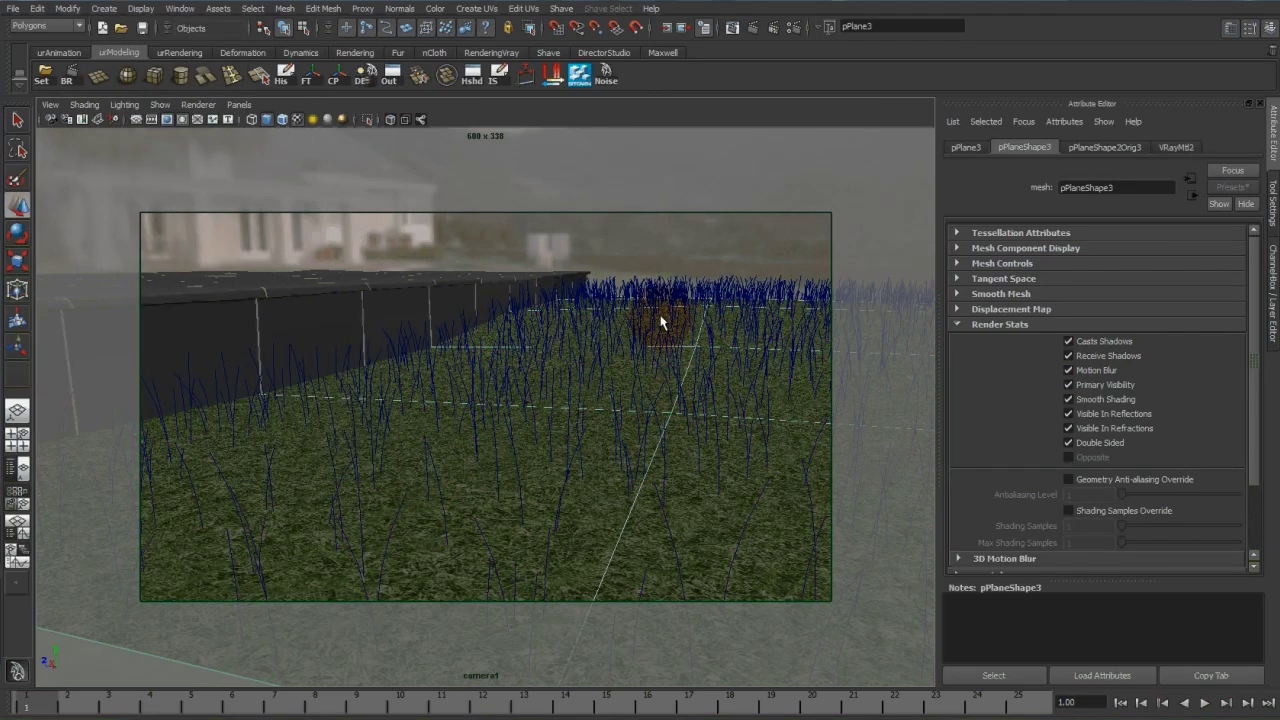
Step: Raise the duplicate plane pPlane3 slightly above the original ground, to a Translate Y of about 3.23
{"action": "key", "text": "ctrl+z"}
{"action": "left_click_drag", "start_coordinate": [660, 323], "coordinate": [665, 387]}
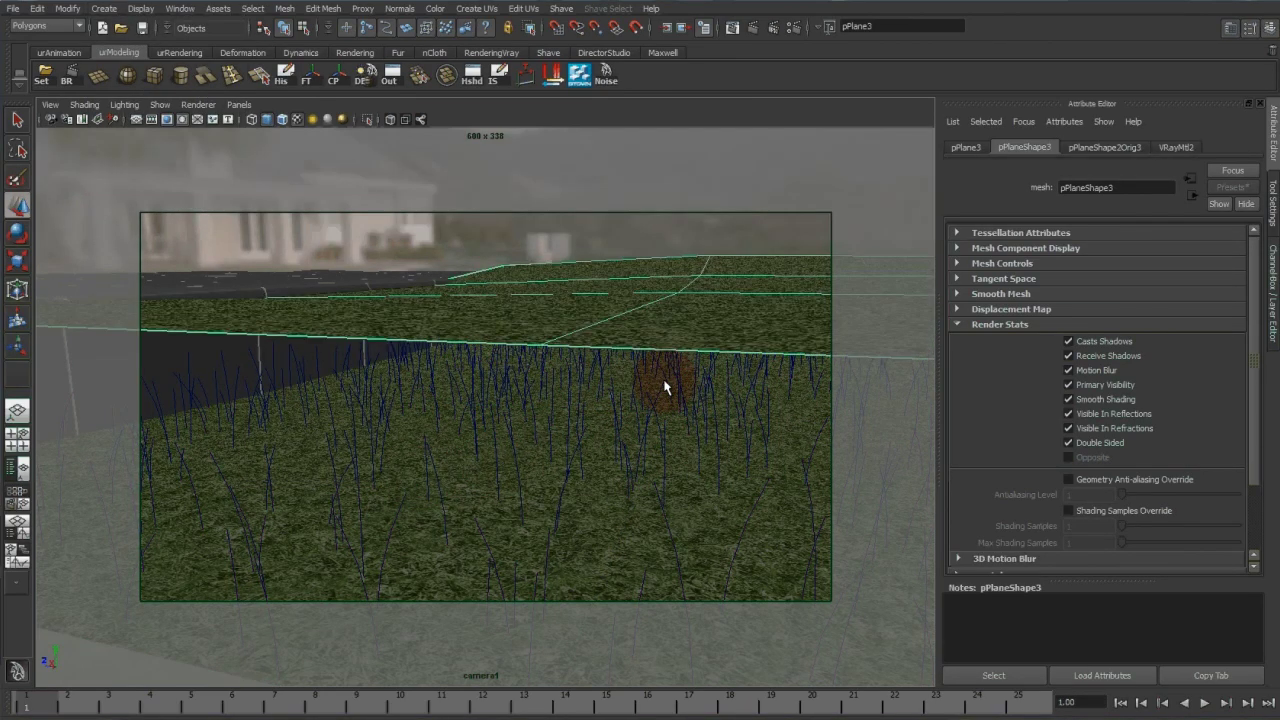
{"action": "left_click", "coordinate": [1272, 295]}
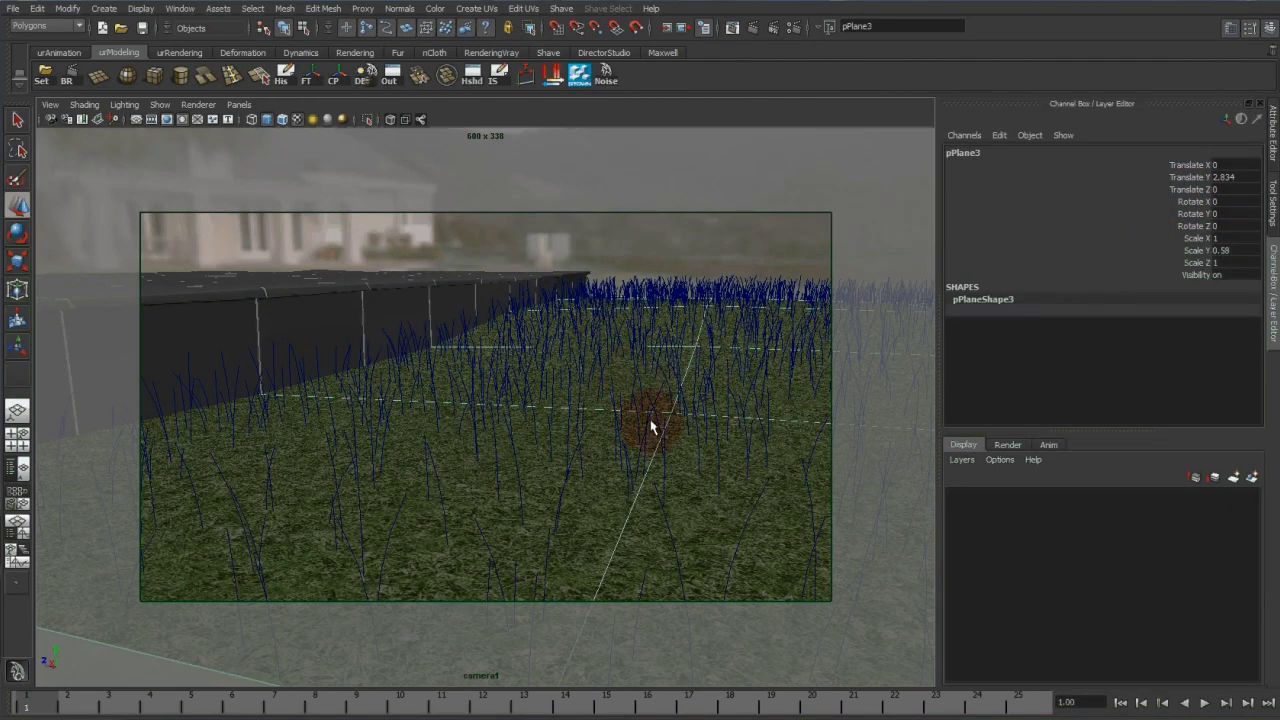
{"action": "left_click_drag", "start_coordinate": [650, 426], "coordinate": [653, 421]}
{"action": "middle_click_drag", "start_coordinate": [651, 425], "coordinate": [654, 421]}
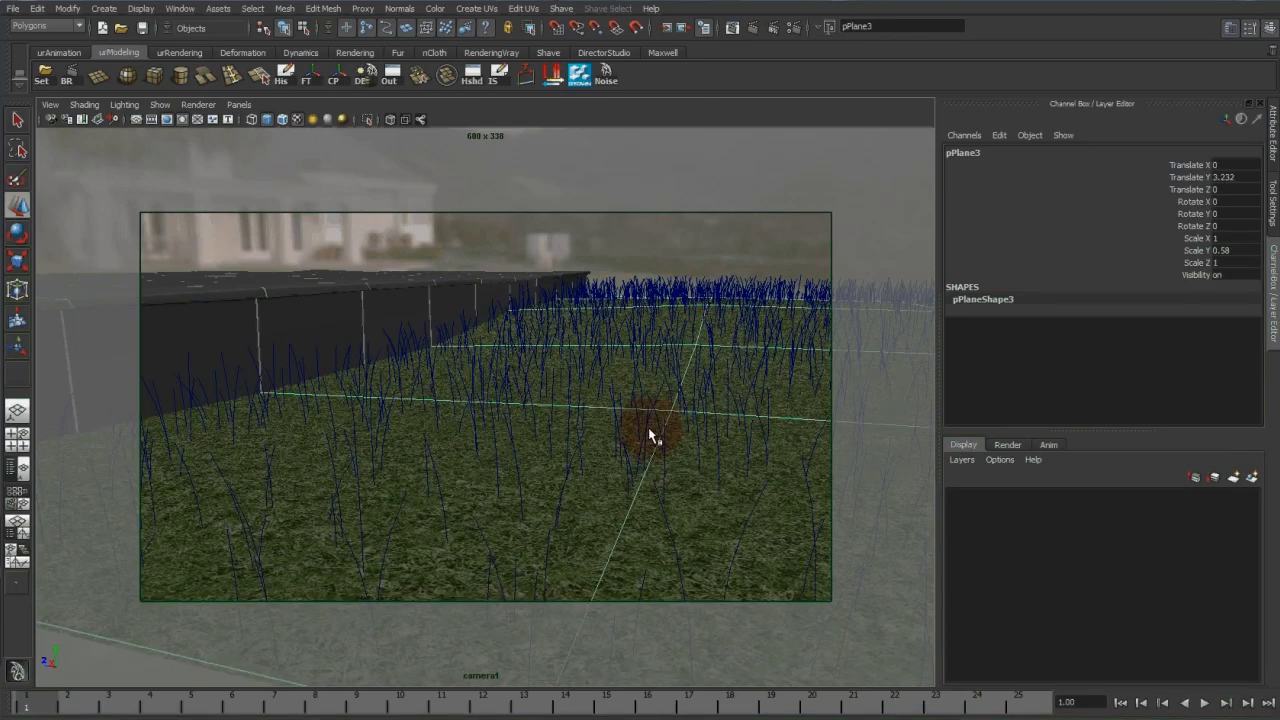
Step: Assign a new V-Ray material to the duplicate plane and connect a File texture to its diffuse color
{"action": "right_click_drag", "start_coordinate": [686, 460], "coordinate": [690, 663]}
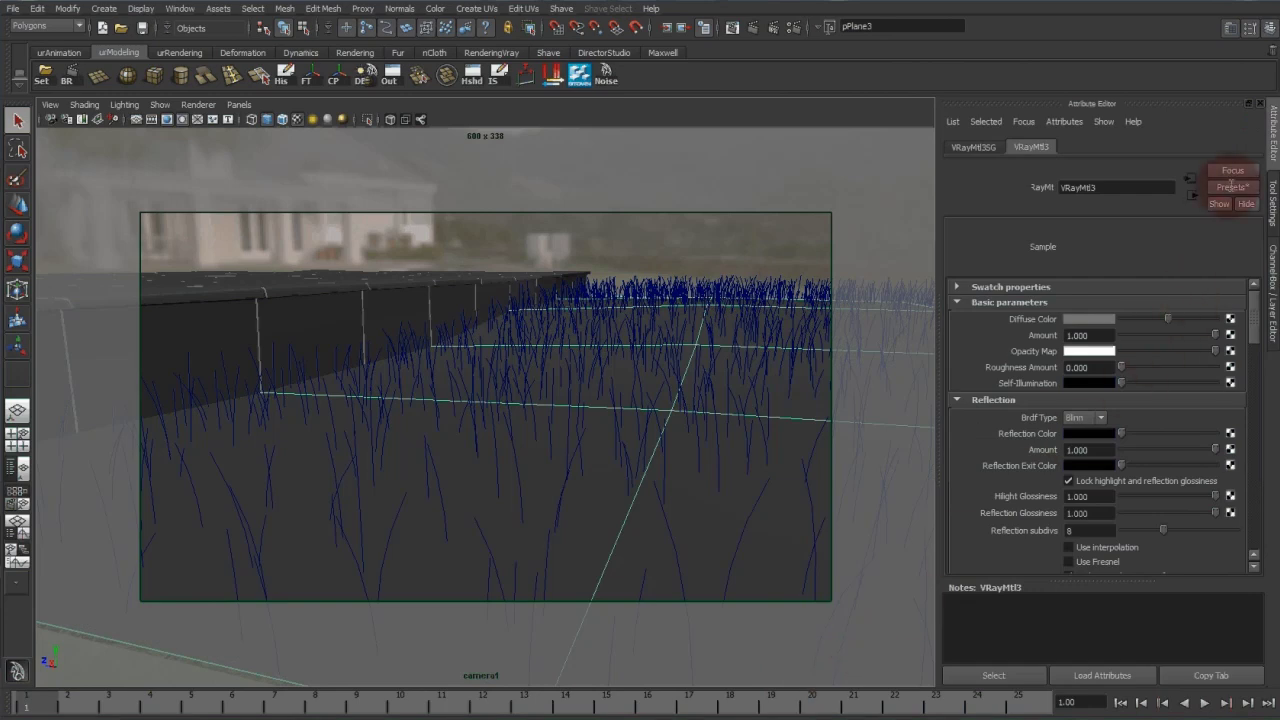
{"action": "key", "text": "ctrl+a"}
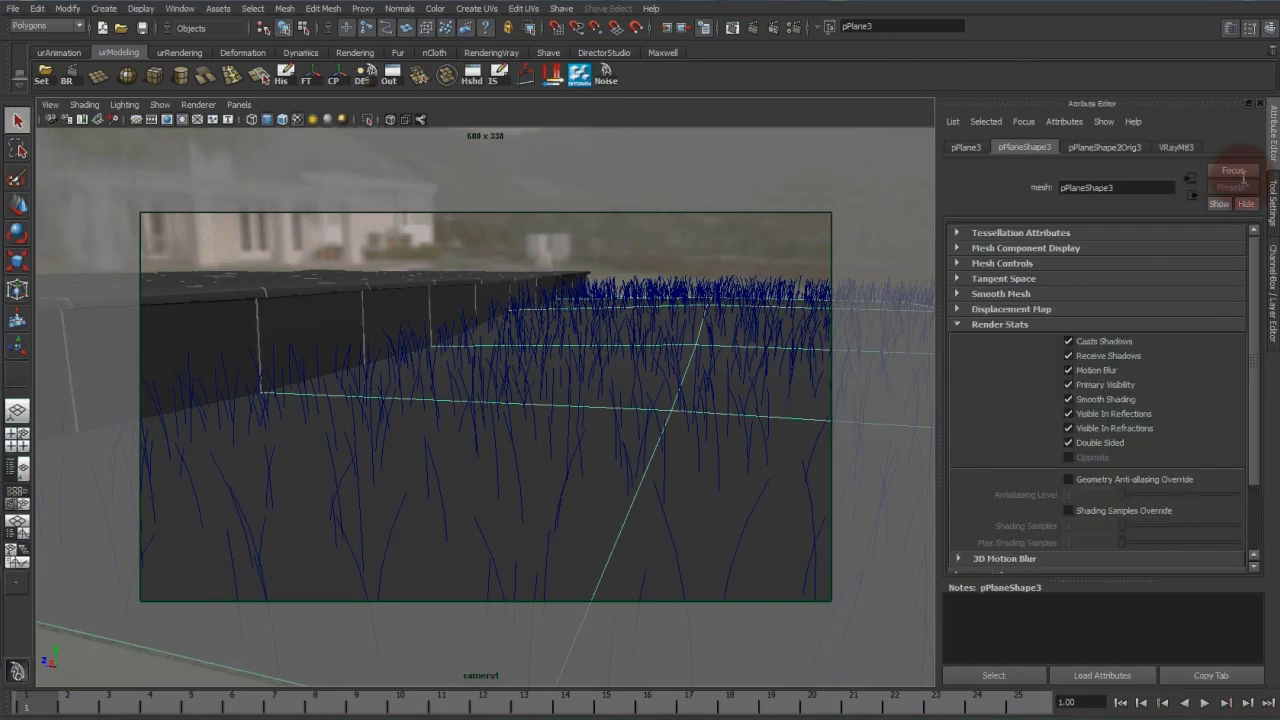
{"action": "left_click", "coordinate": [1229, 319]}
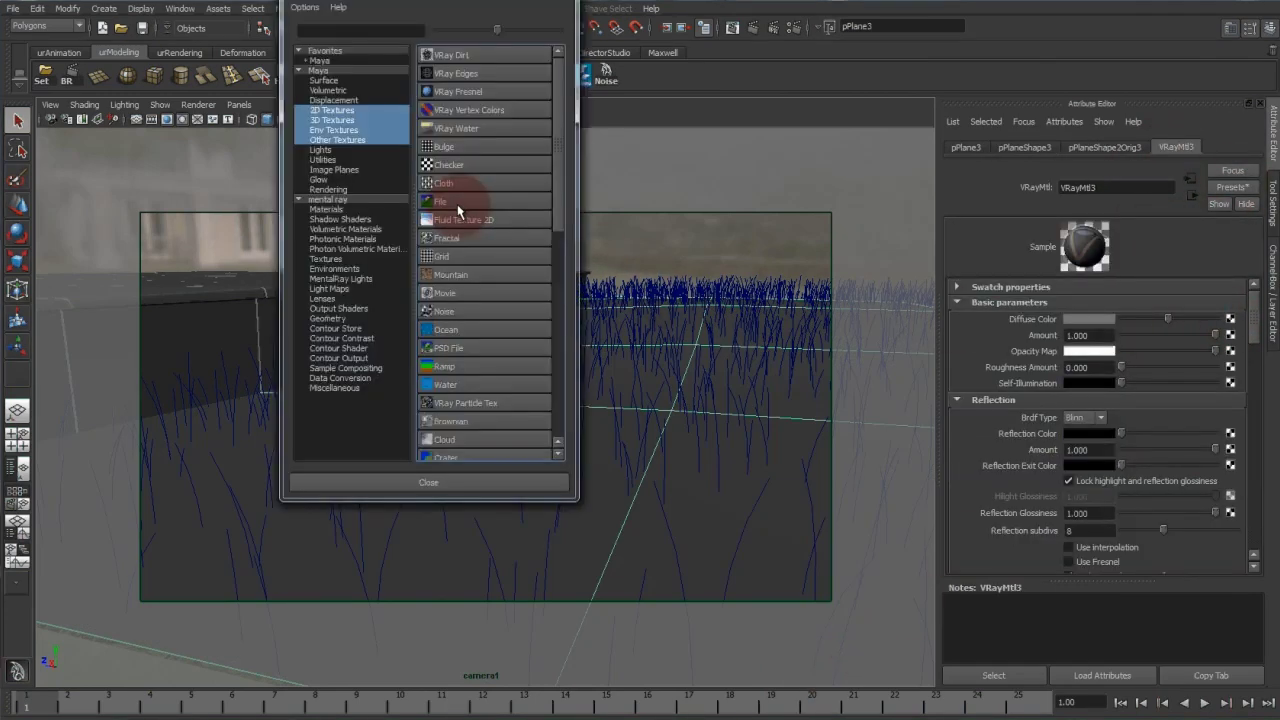
{"action": "left_click", "coordinate": [458, 207]}
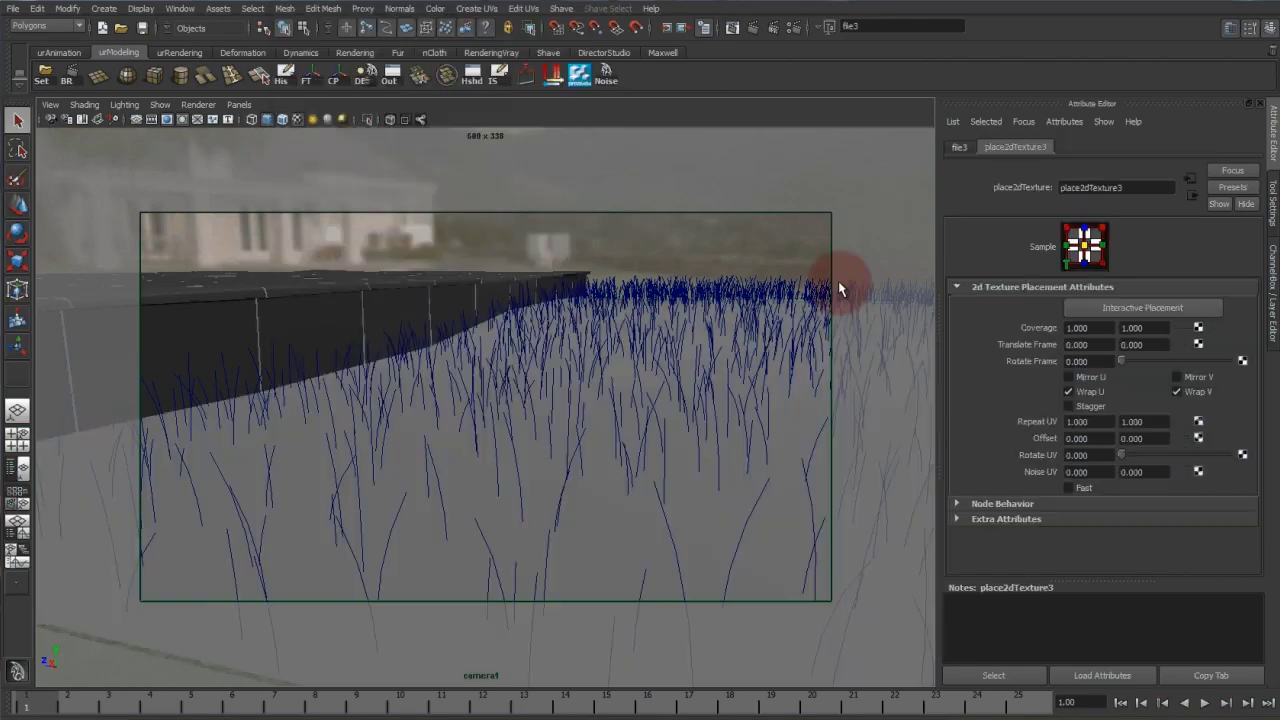
Step: Set the new file texture's filter type to Mipmap and load wet_dirt.jpg from the sourceimages folder
{"action": "left_click", "coordinate": [959, 147]}
{"action": "left_click", "coordinate": [1090, 304]}
{"action": "left_click", "coordinate": [1095, 290]}
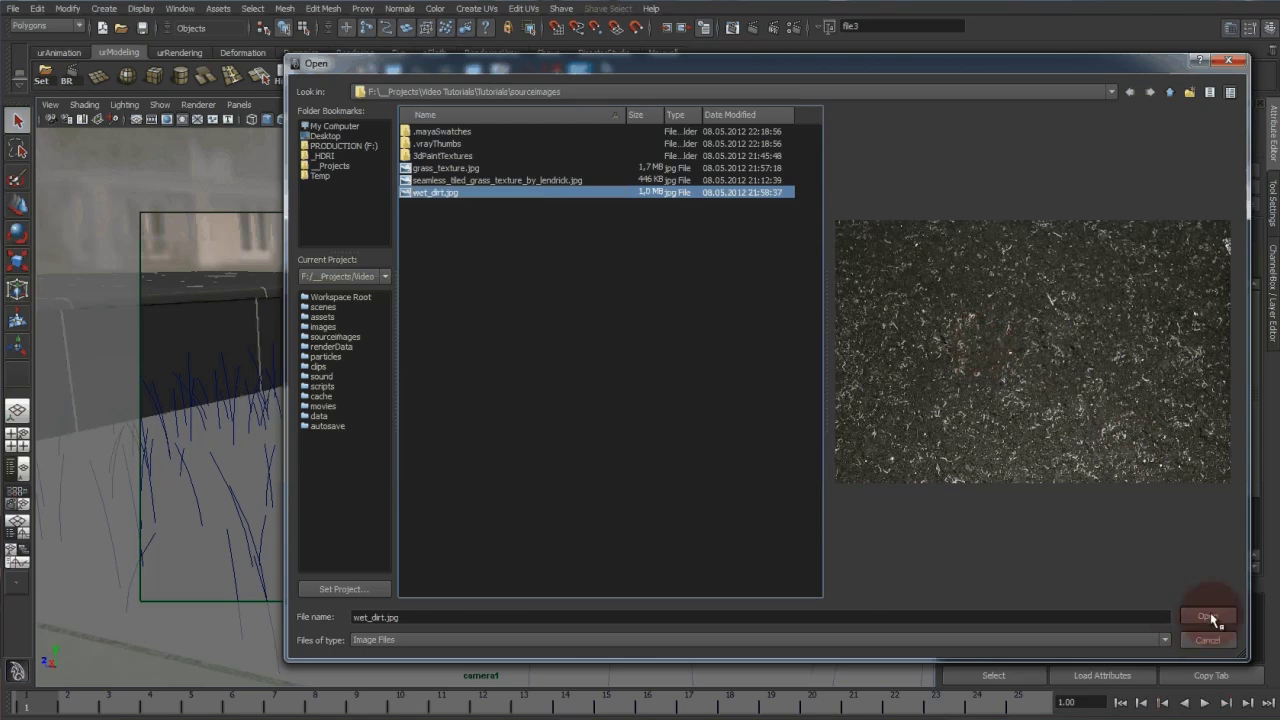
{"action": "left_click", "coordinate": [1214, 620]}
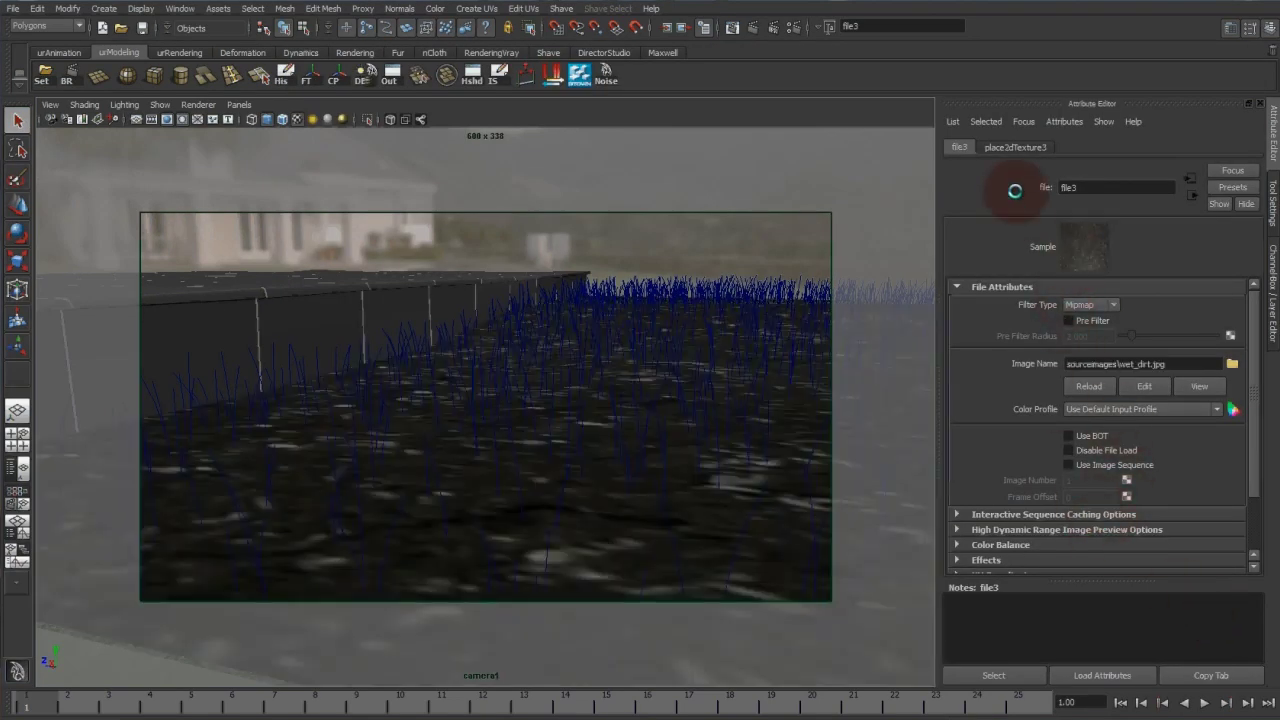
Step: Set the wet dirt texture's Repeat UV to 2 in both directions on its 2D placement node
{"action": "left_click", "coordinate": [1000, 147]}
{"action": "left_click", "coordinate": [1033, 424]}
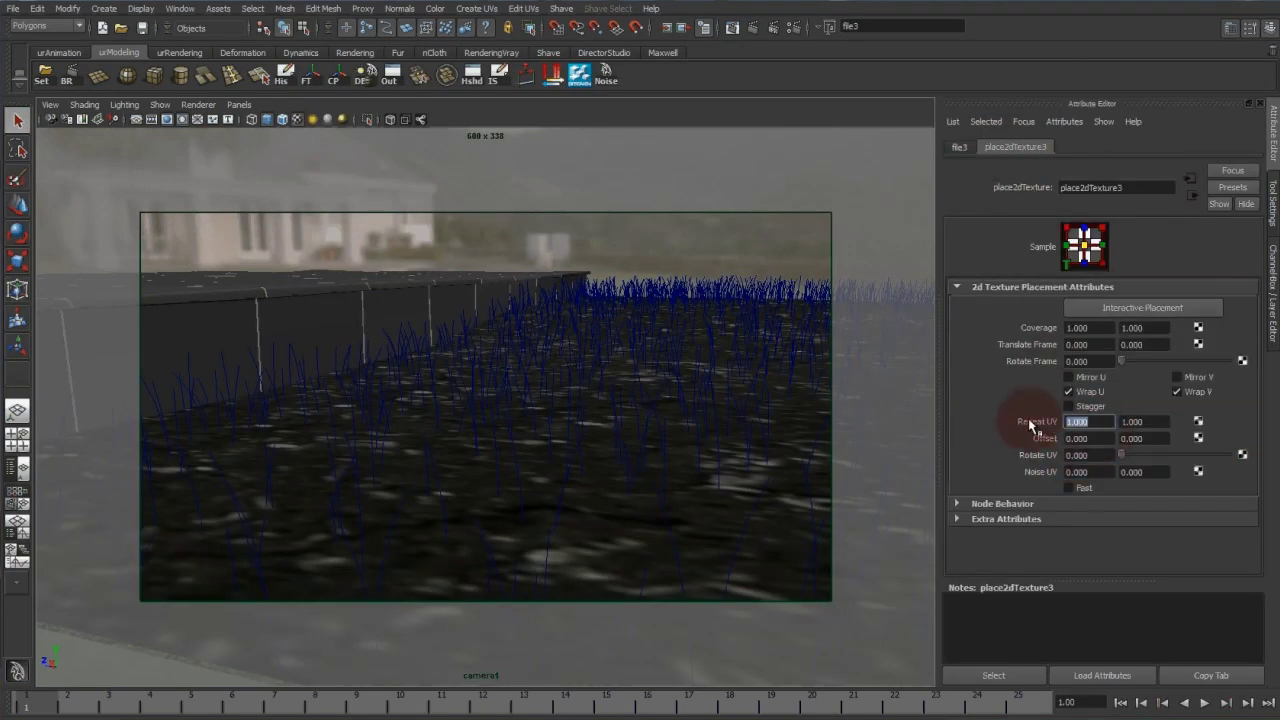
{"action": "type", "text": "2"}
{"action": "key", "text": "Tab"}
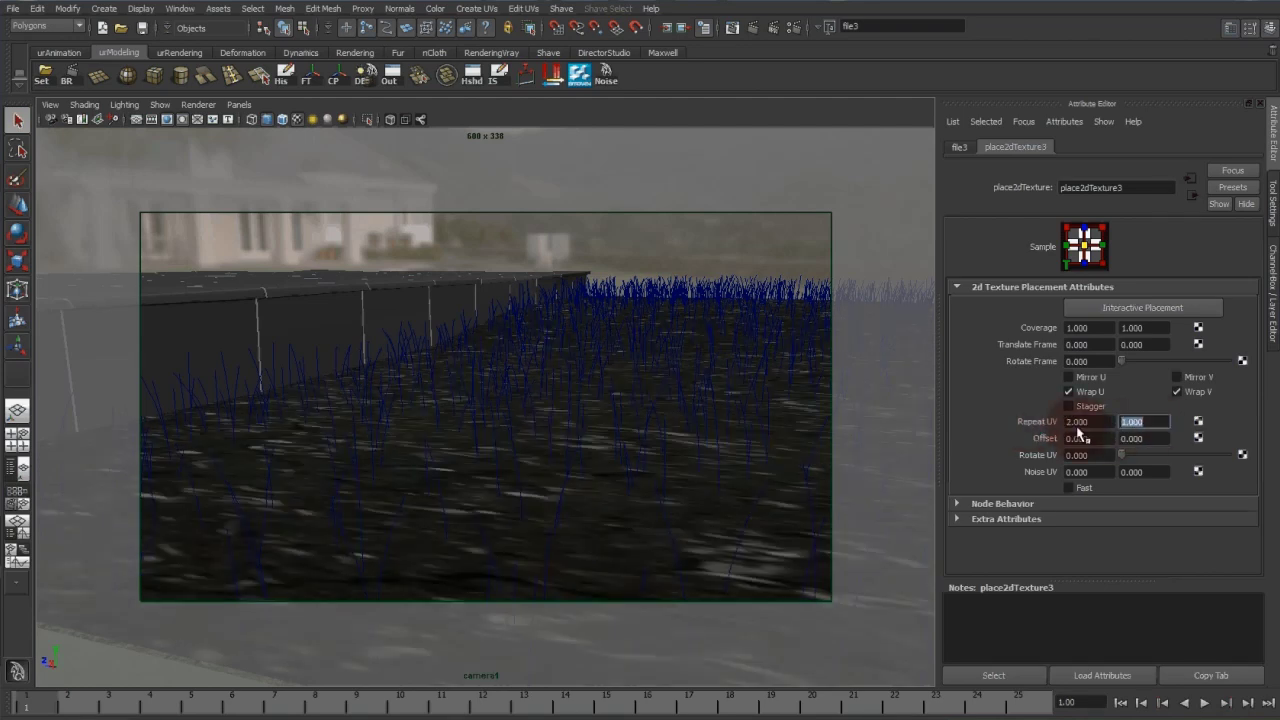
{"action": "type", "text": "2"}
{"action": "key", "text": "Return"}
{"action": "left_click", "coordinate": [936, 308]}
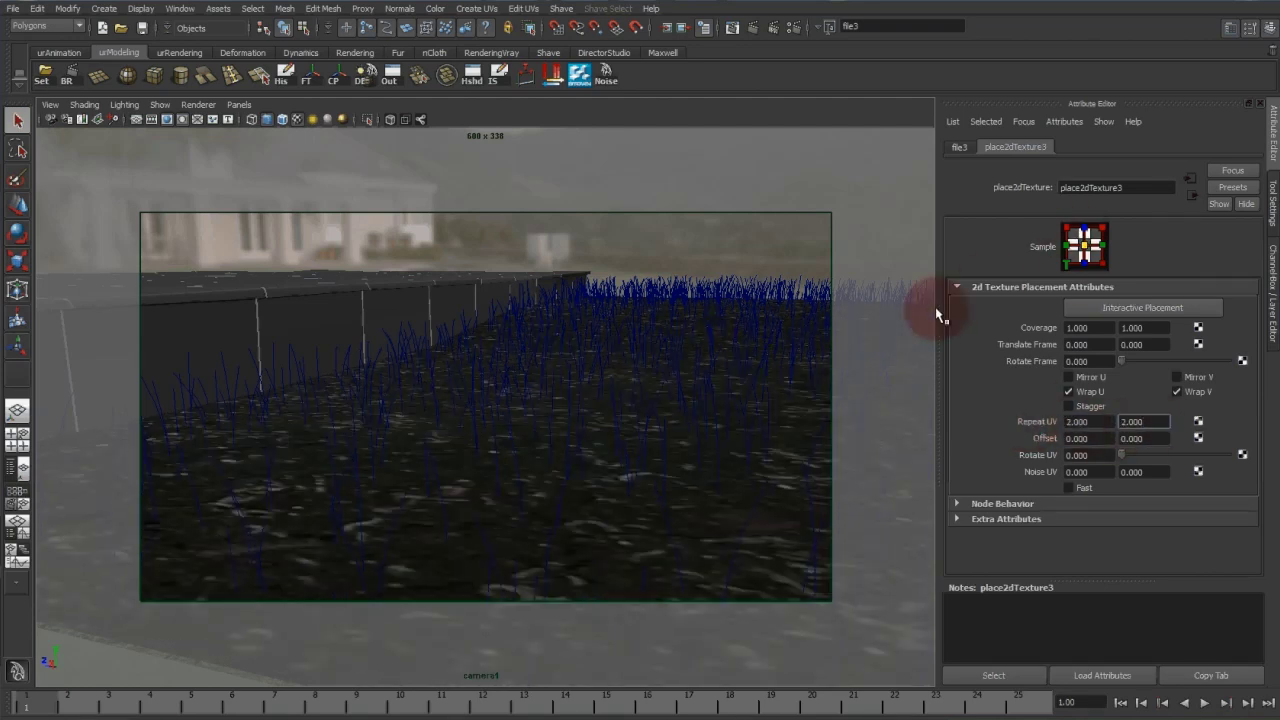
Step: Clear the selection and render a region of the dirt ground and grass blades in the Render View
{"action": "left_click", "coordinate": [725, 259]}
{"action": "left_click", "coordinate": [703, 60]}
{"action": "left_click", "coordinate": [734, 29]}
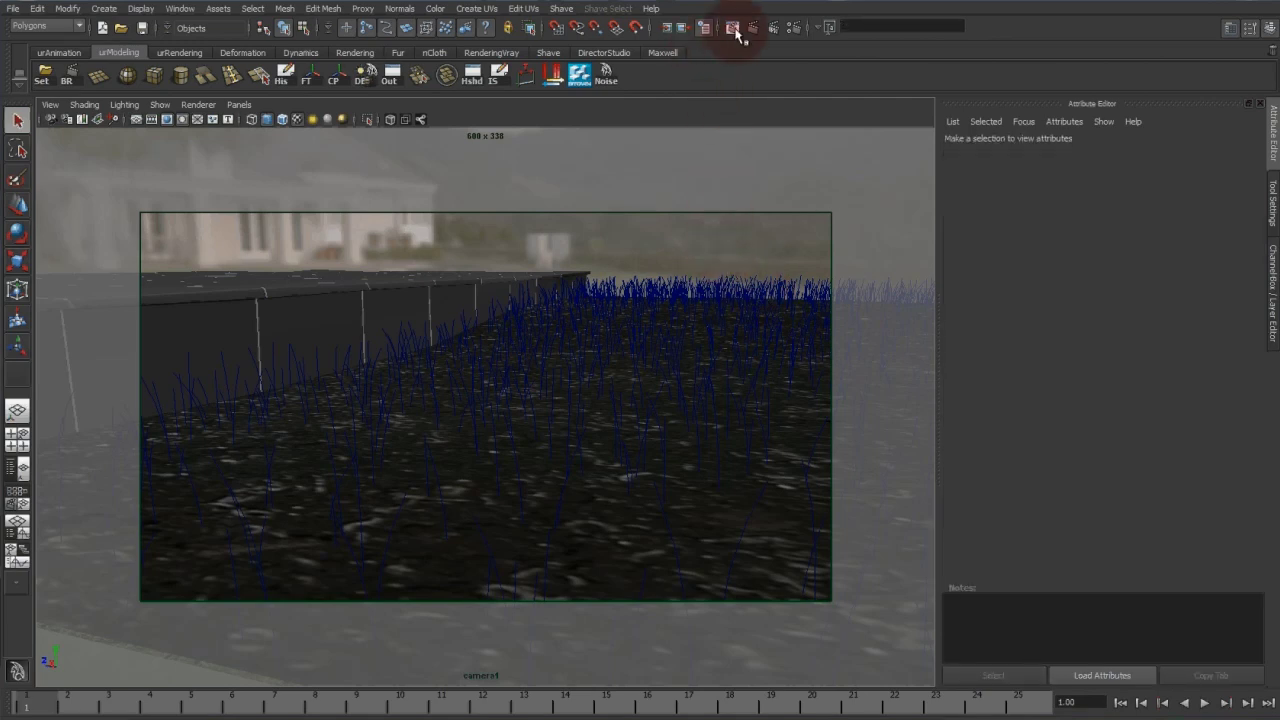
{"action": "left_click_drag", "start_coordinate": [512, 407], "coordinate": [700, 547]}
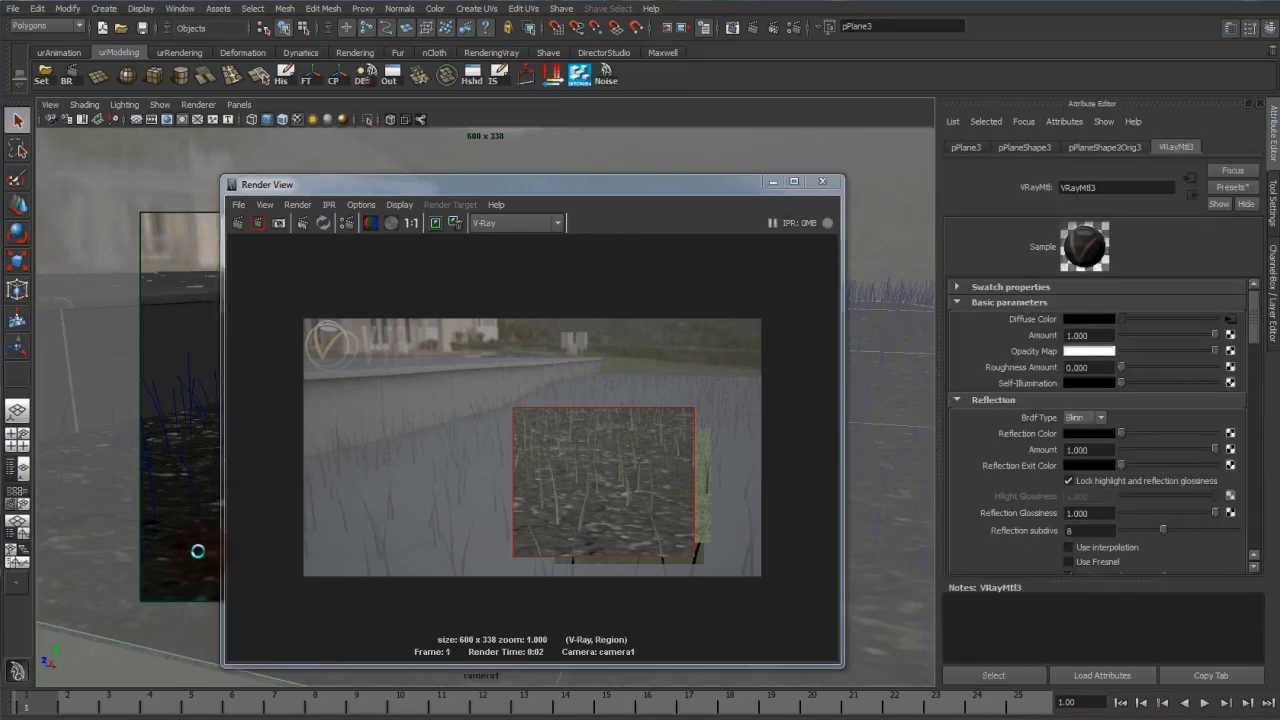
Step: Add the V-Ray Texture input gamma attribute to the duplicate plane's wet_dirt.jpg file texture and re-render a region of the ground
{"action": "left_click", "coordinate": [1231, 319]}
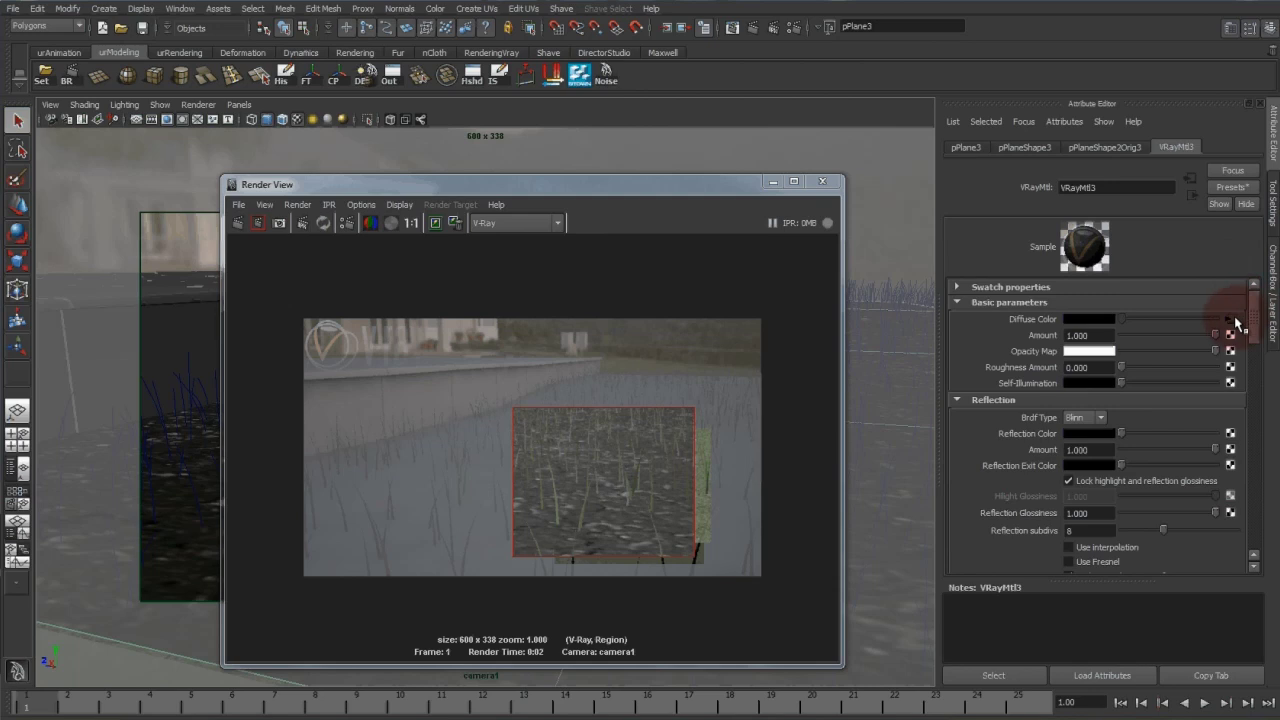
{"action": "left_click", "coordinate": [958, 147]}
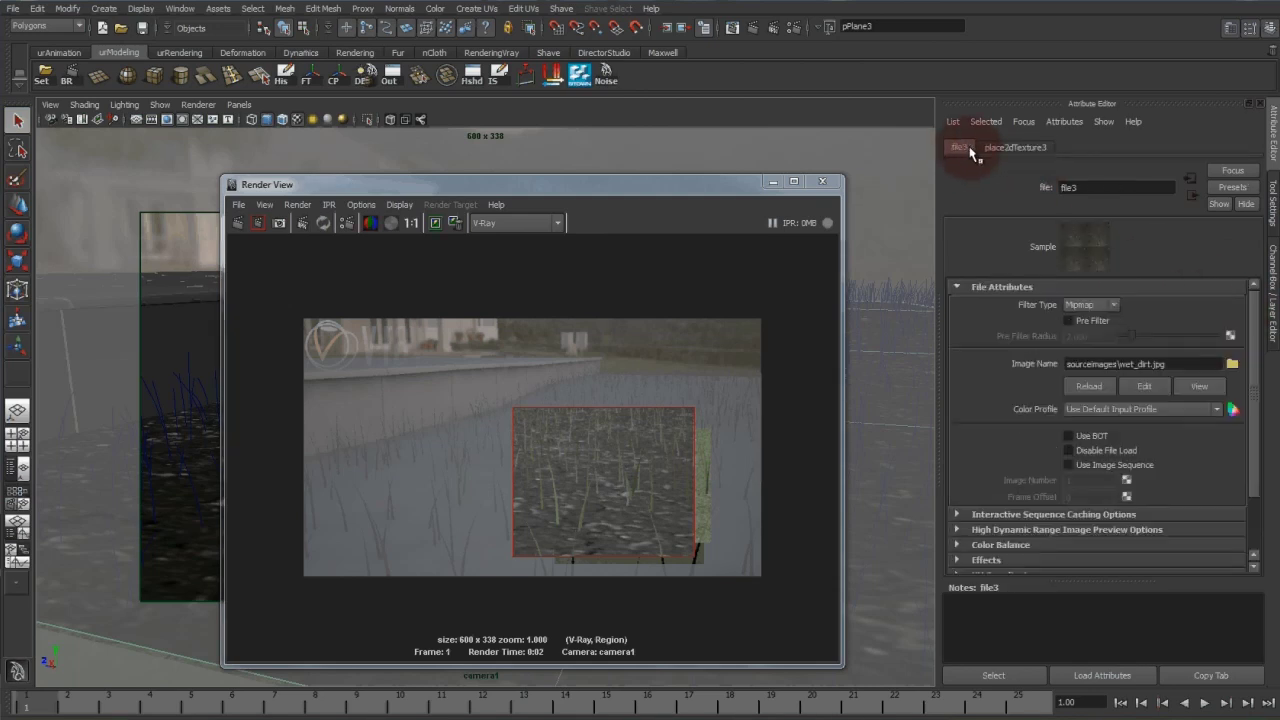
{"action": "left_click", "coordinate": [1062, 122]}
{"action": "mouse_move", "coordinate": [1105, 187]}
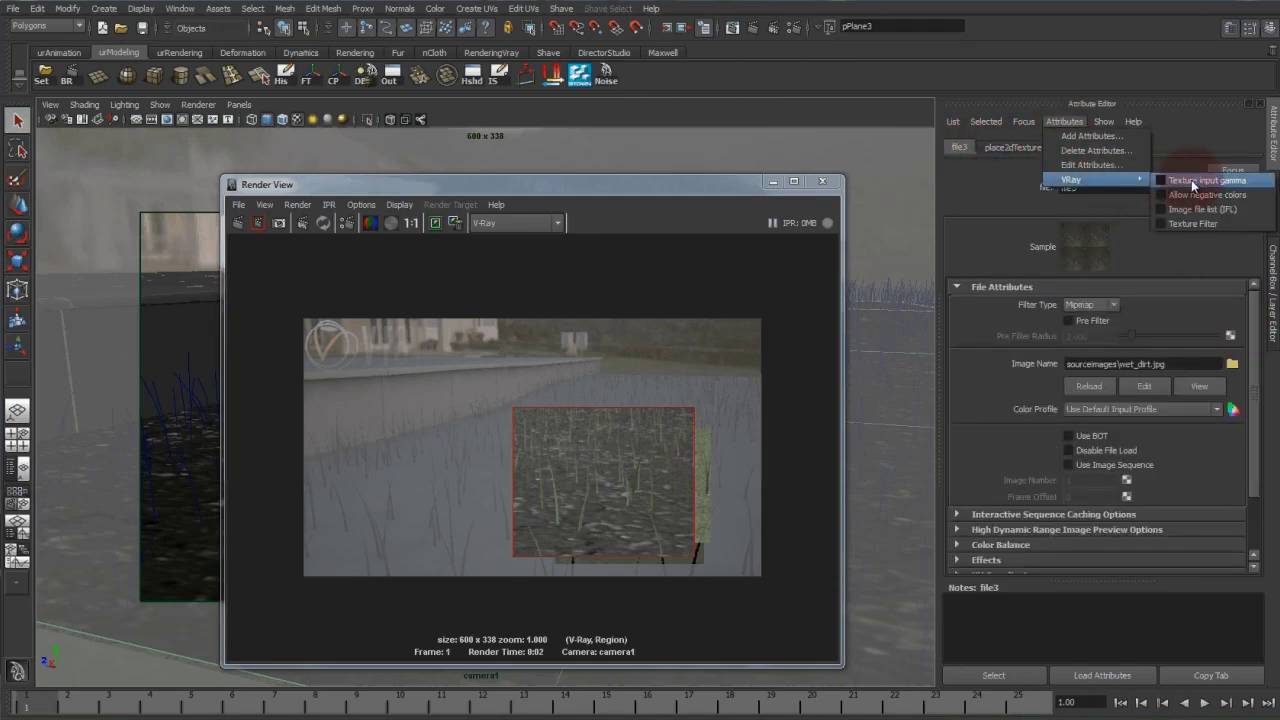
{"action": "left_click", "coordinate": [1190, 179]}
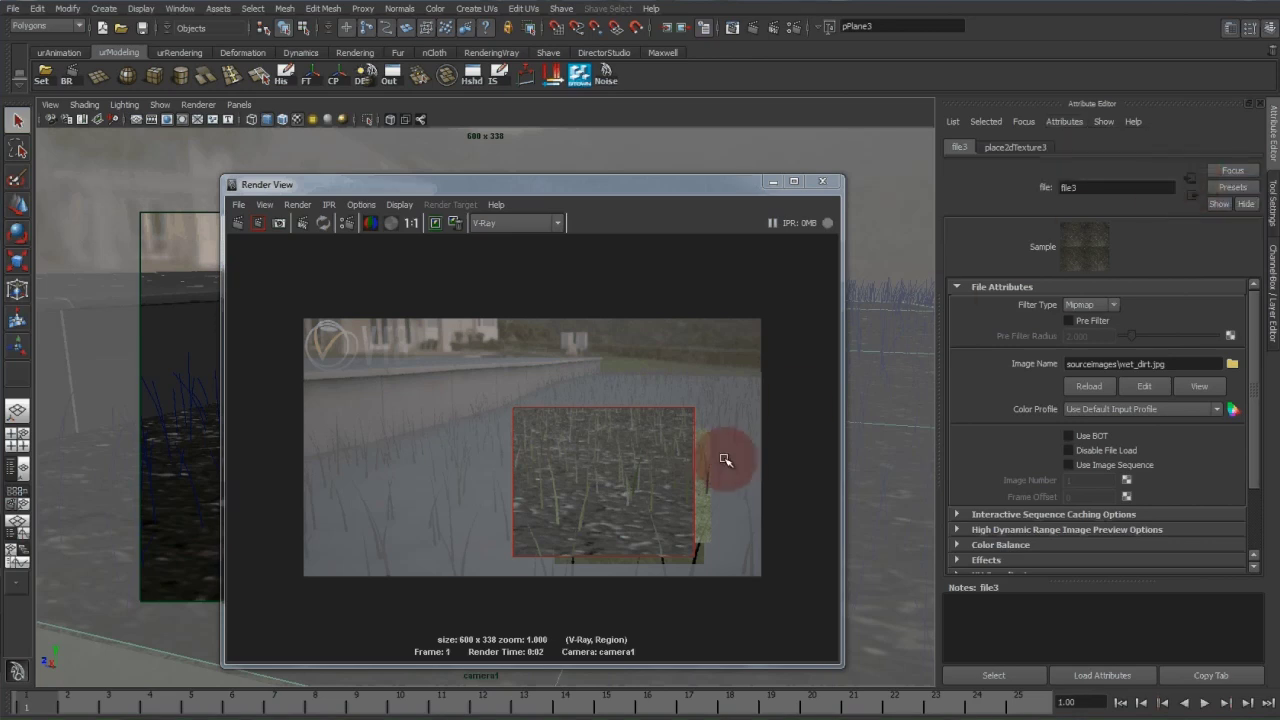
{"action": "left_click_drag", "start_coordinate": [540, 437], "coordinate": [706, 547]}
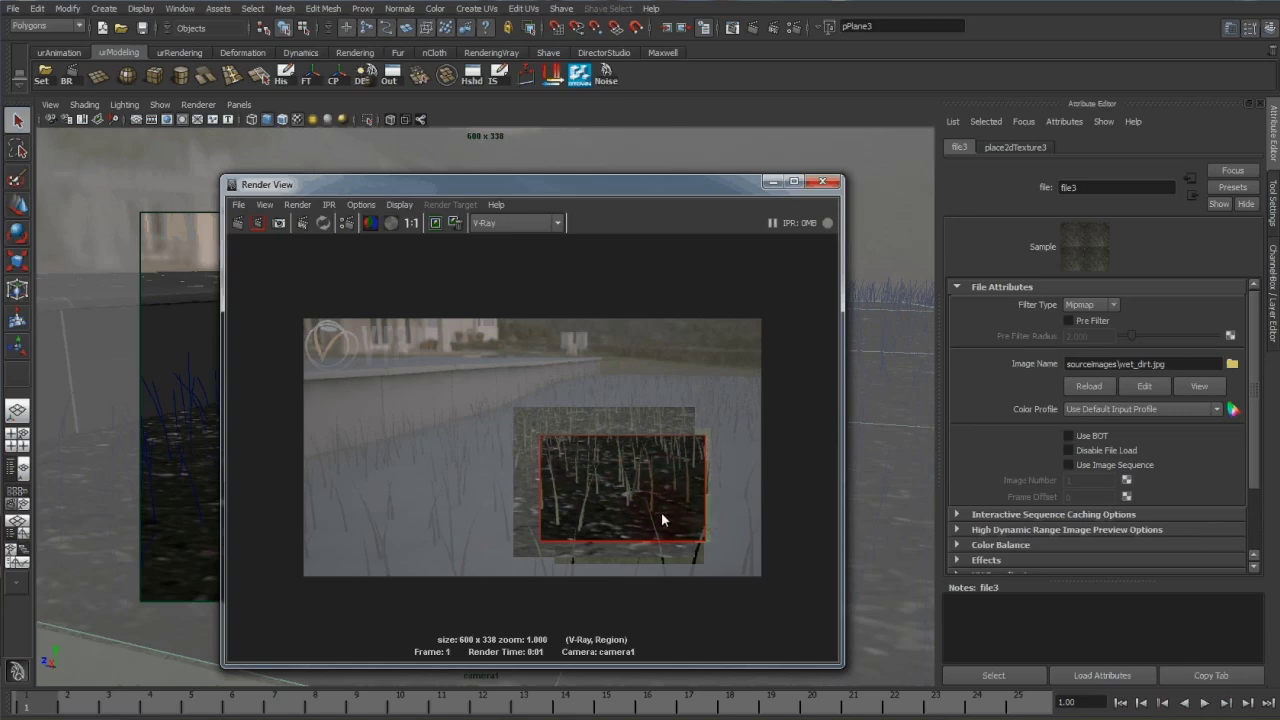
Step: Add the V-Ray Texture input gamma attribute to the tiled grass file texture file2 and re-render a region of the grass
{"action": "left_click_drag", "start_coordinate": [728, 183], "coordinate": [536, 169]}
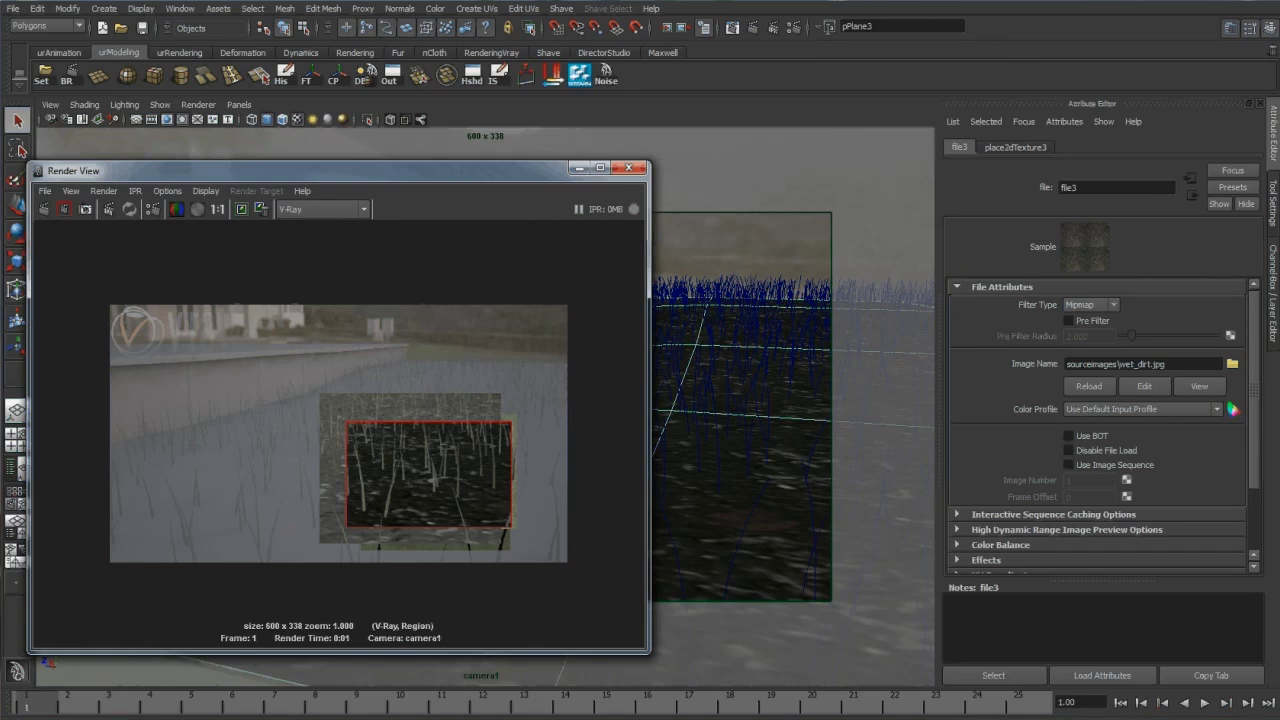
{"action": "left_click", "coordinate": [1106, 340]}
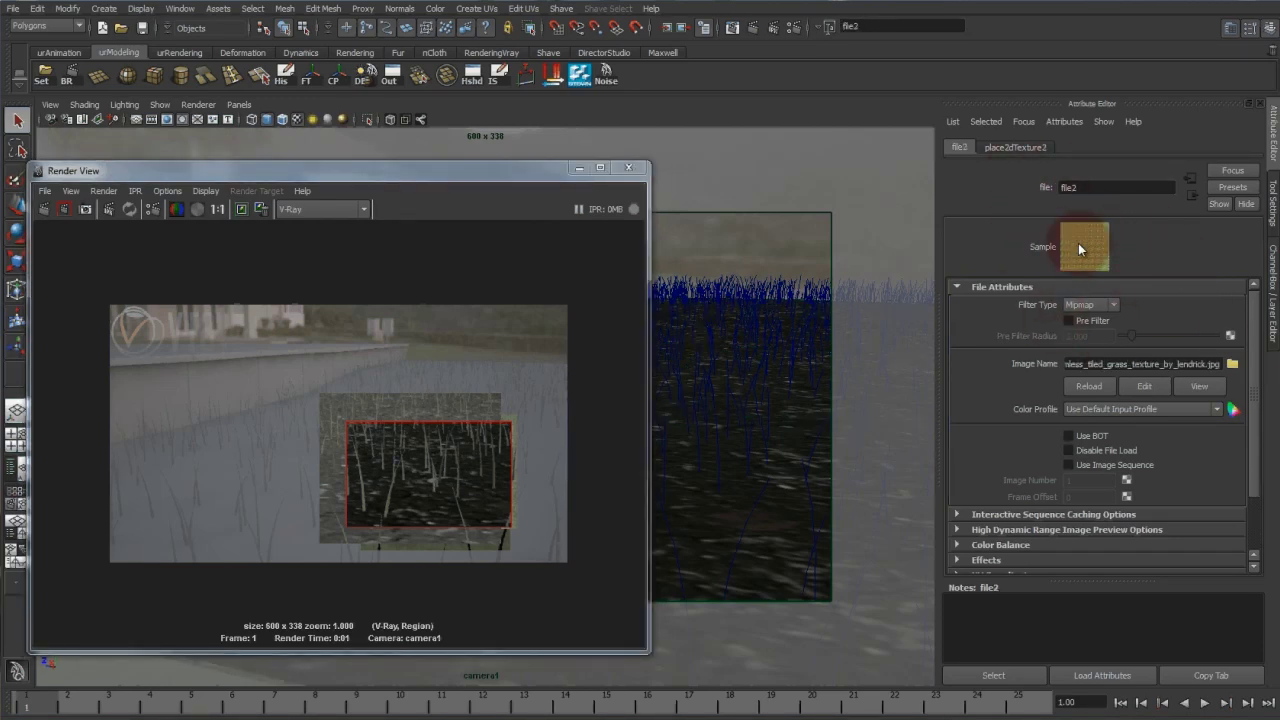
{"action": "left_click", "coordinate": [1064, 121]}
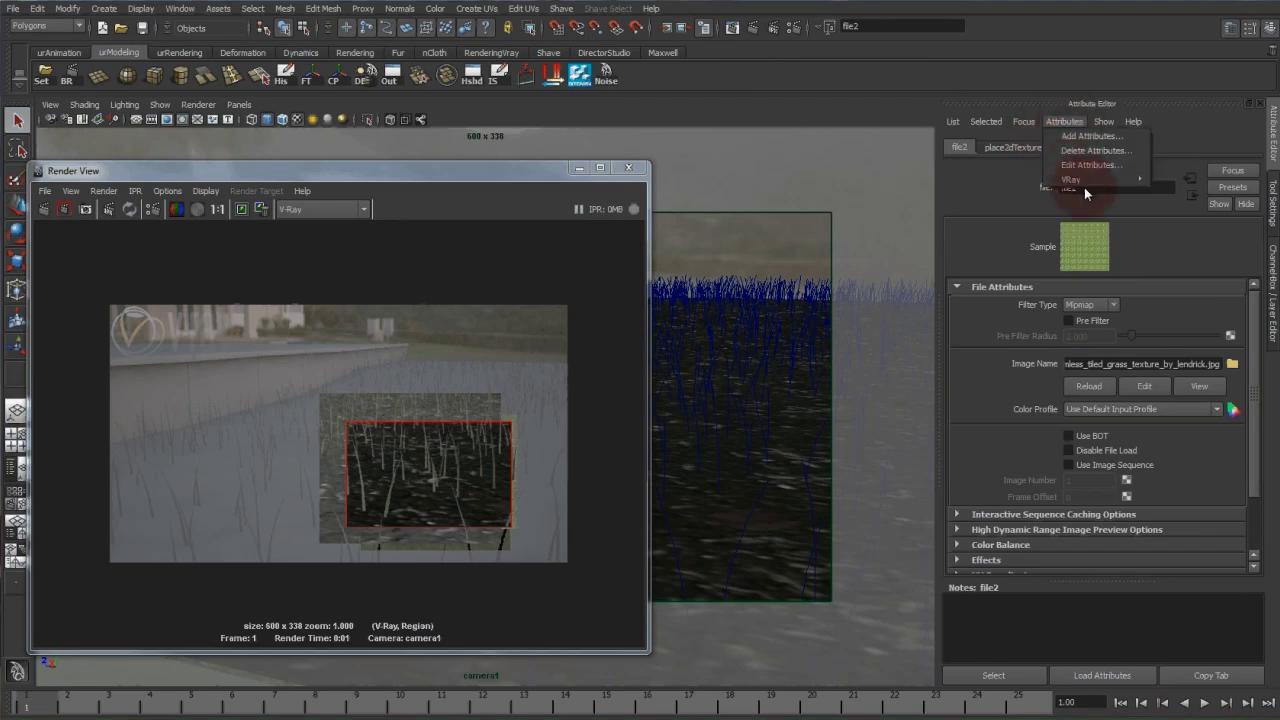
{"action": "left_click", "coordinate": [1080, 180]}
{"action": "left_click", "coordinate": [1066, 263]}
{"action": "left_click", "coordinate": [255, 419]}
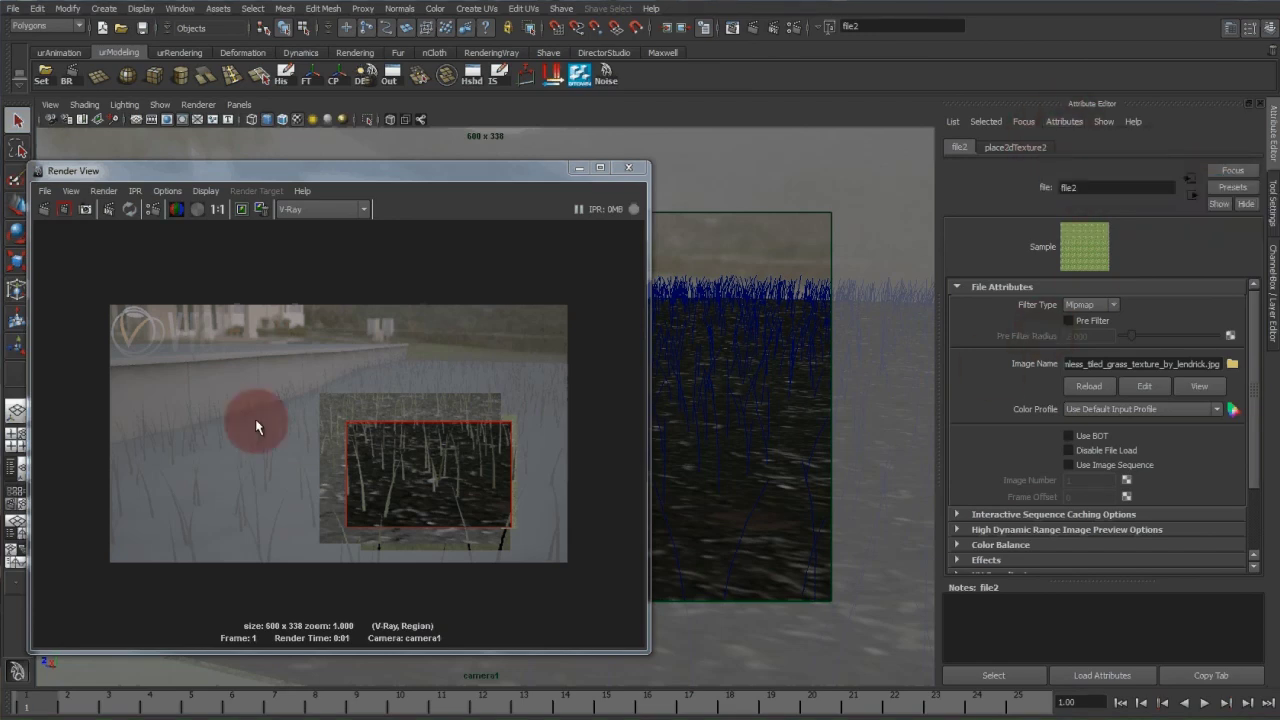
{"action": "left_click_drag", "start_coordinate": [339, 410], "coordinate": [490, 538]}
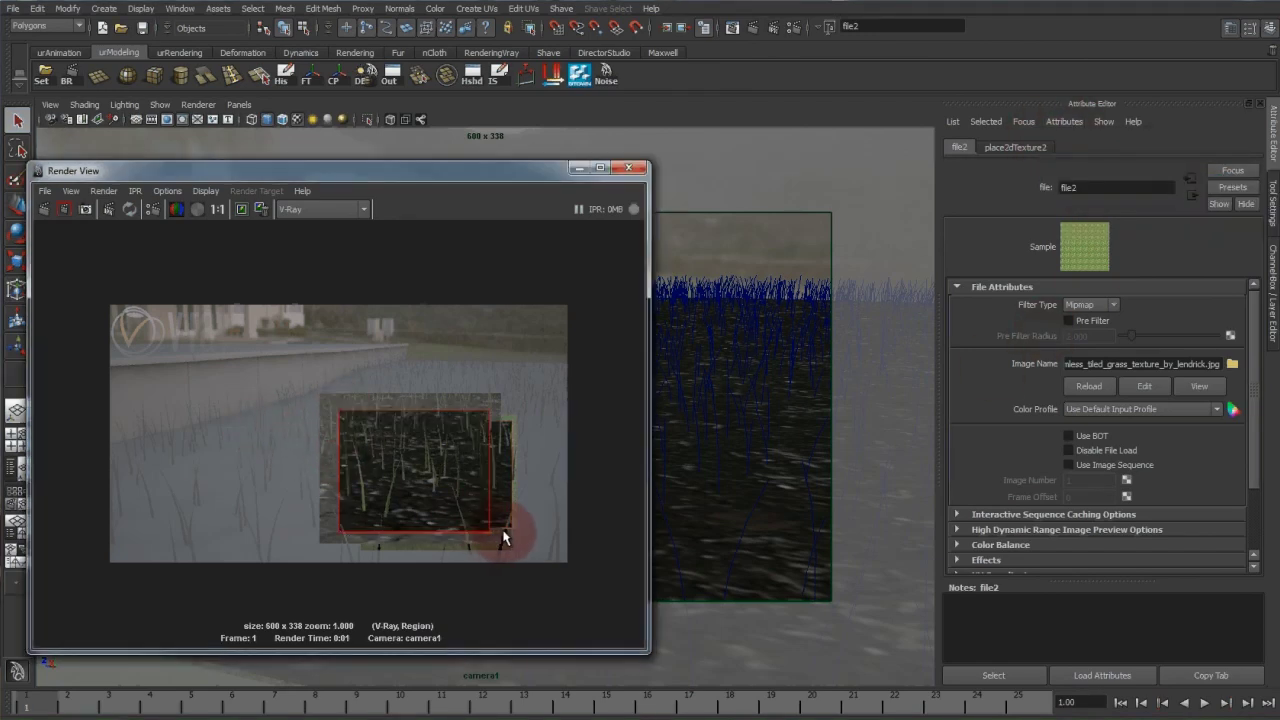
{"action": "left_click", "coordinate": [513, 433]}
{"action": "left_click", "coordinate": [337, 400]}
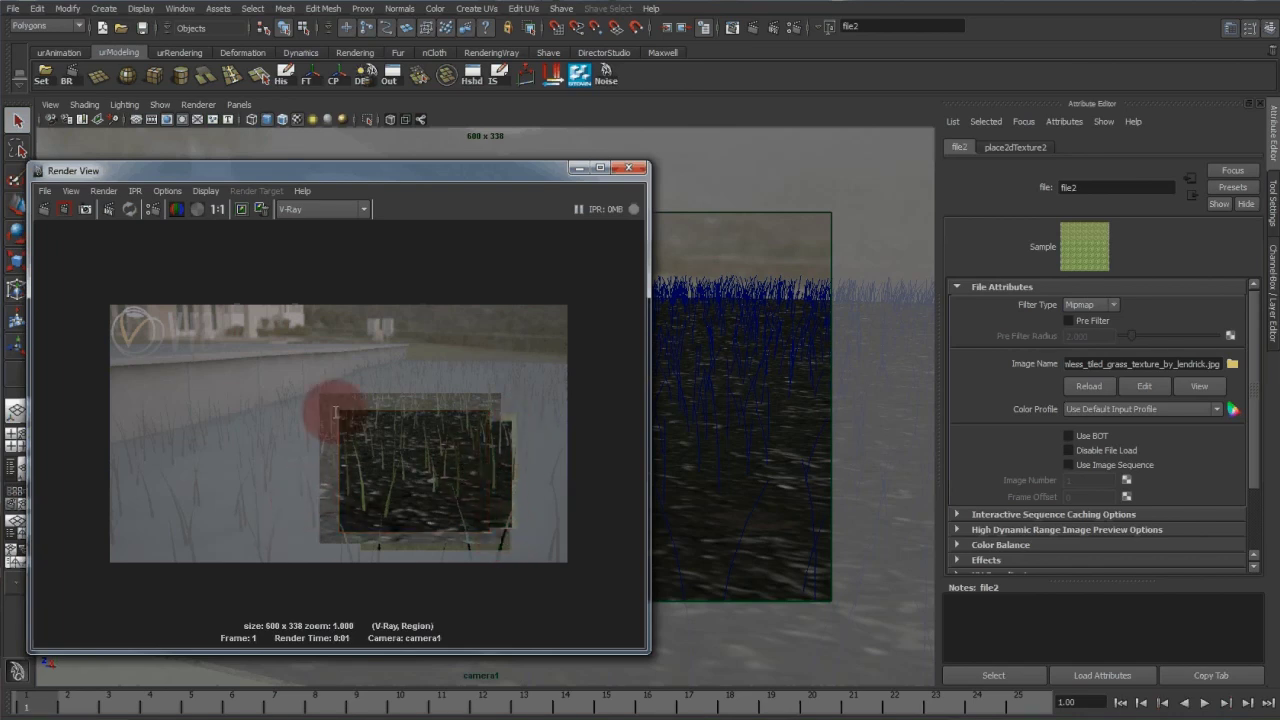
{"action": "left_click", "coordinate": [514, 414]}
{"action": "left_click", "coordinate": [549, 174]}
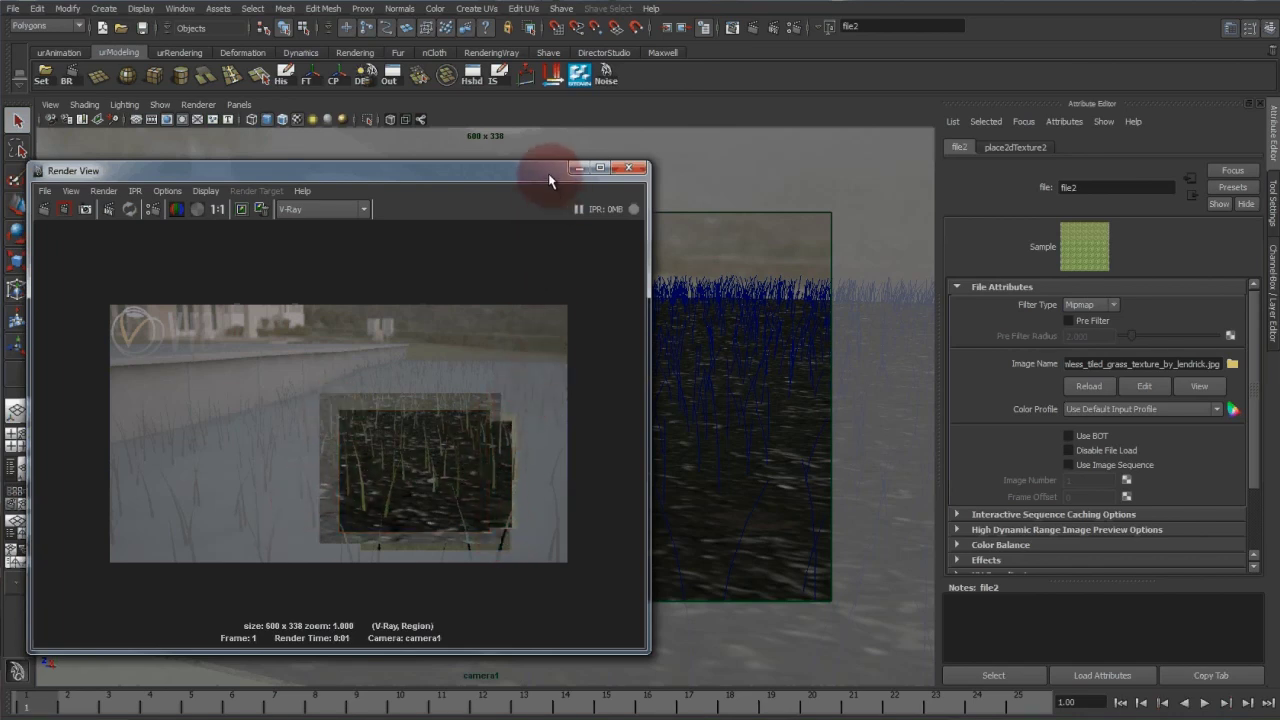
{"action": "left_click_drag", "start_coordinate": [544, 174], "coordinate": [833, 161]}
{"action": "left_click_drag", "start_coordinate": [657, 171], "coordinate": [715, 174]}
Step: Close the Render View and raise the pPlane2 fur's Per face count through 100, 500 and 1500 to 2500
{"action": "left_click", "coordinate": [799, 167]}
{"action": "left_click", "coordinate": [713, 278]}
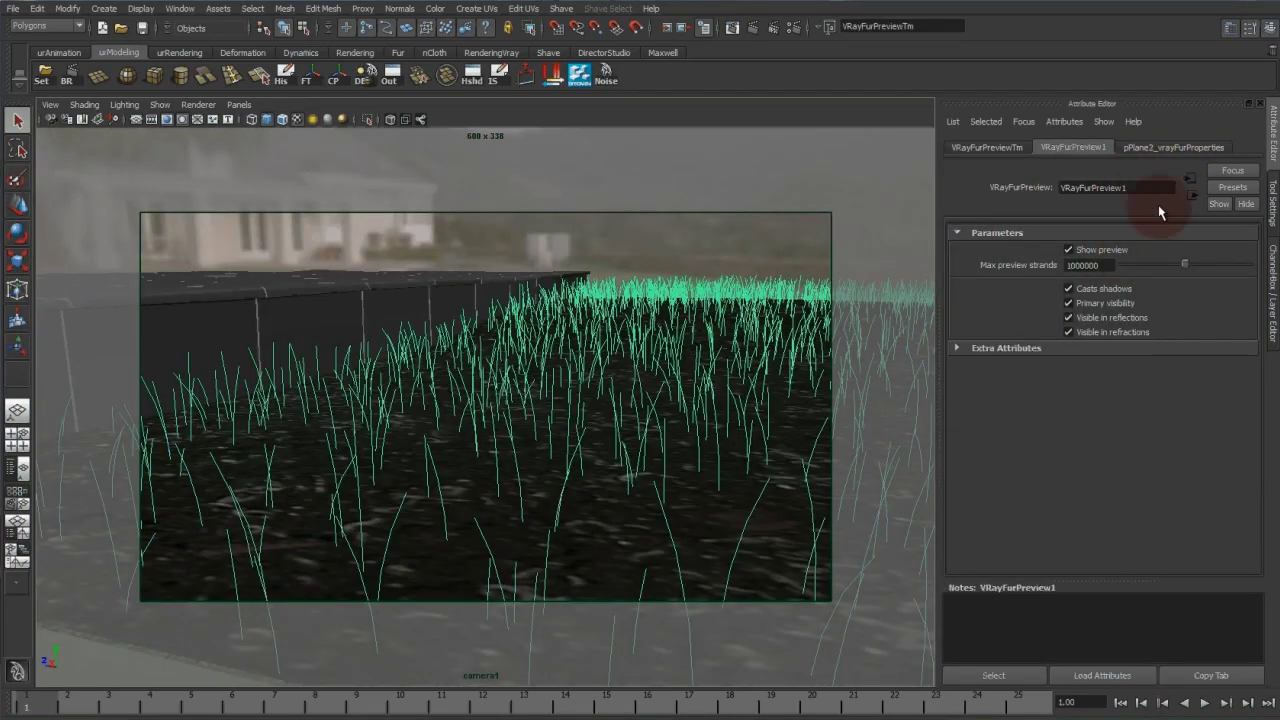
{"action": "left_click", "coordinate": [1151, 152]}
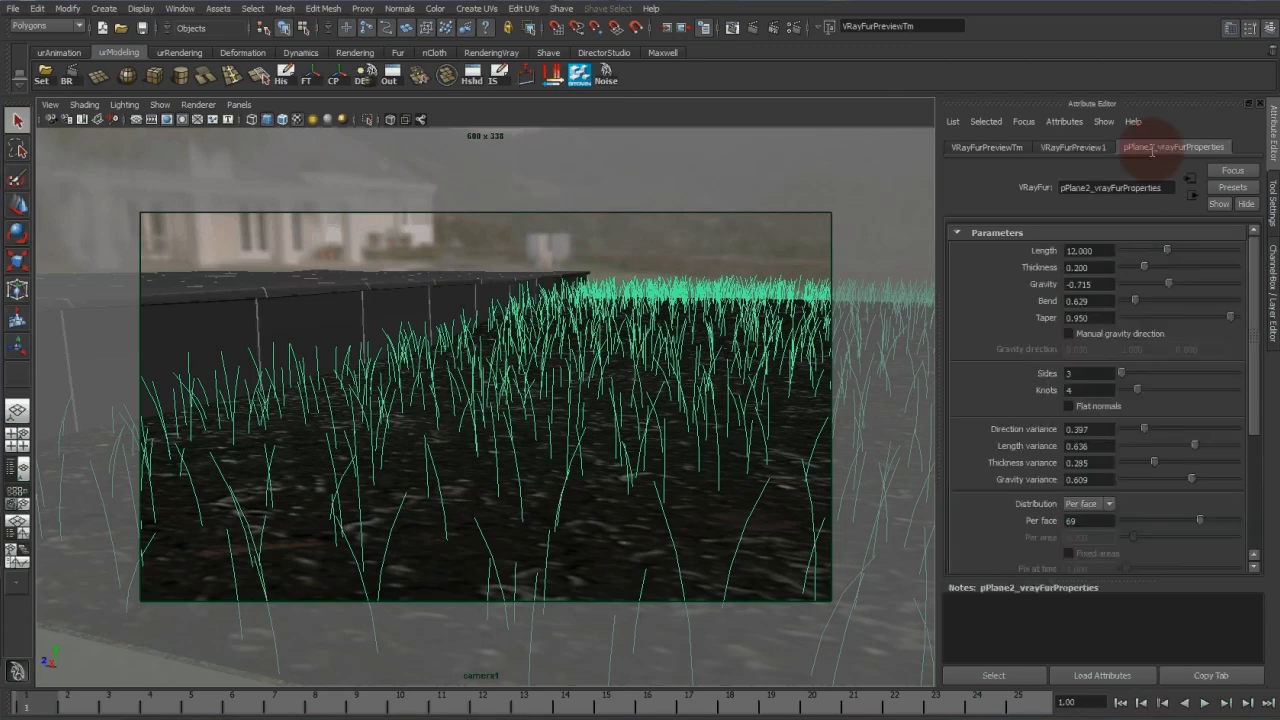
{"action": "scroll", "coordinate": [1100, 398], "scroll_direction": "down", "scroll_amount": 3}
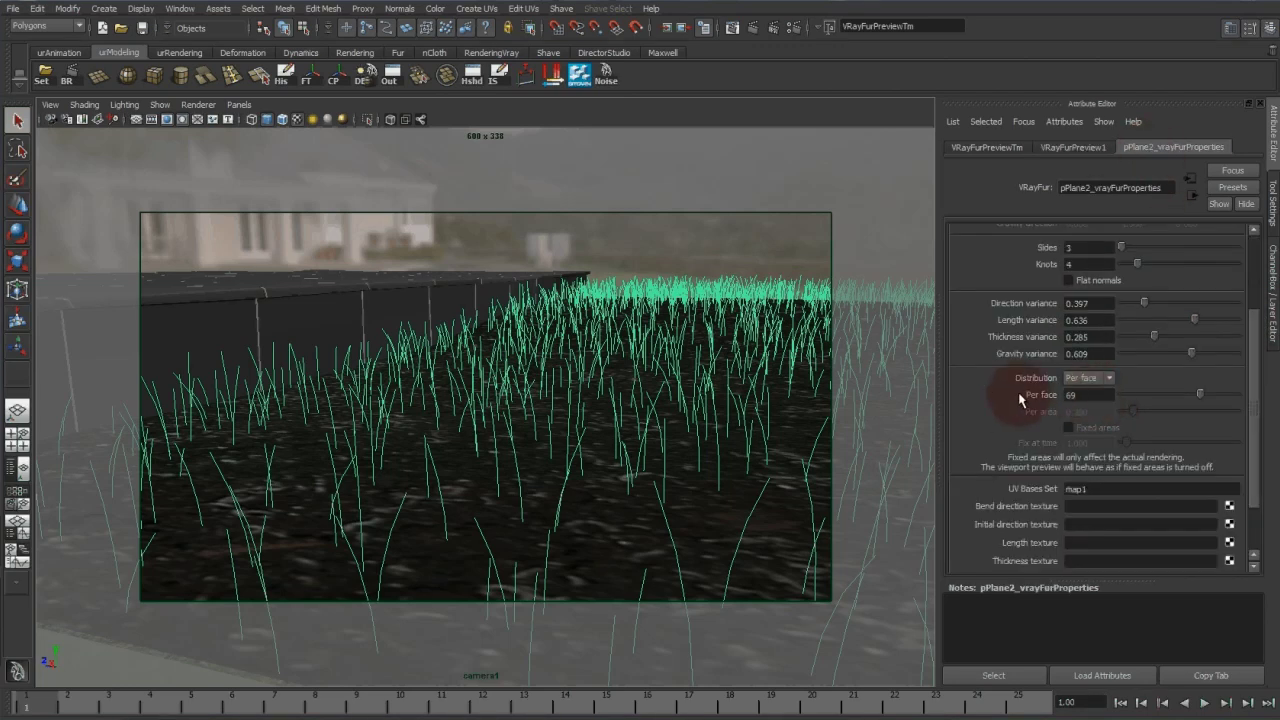
{"action": "left_click_drag", "start_coordinate": [1200, 394], "coordinate": [1240, 394]}
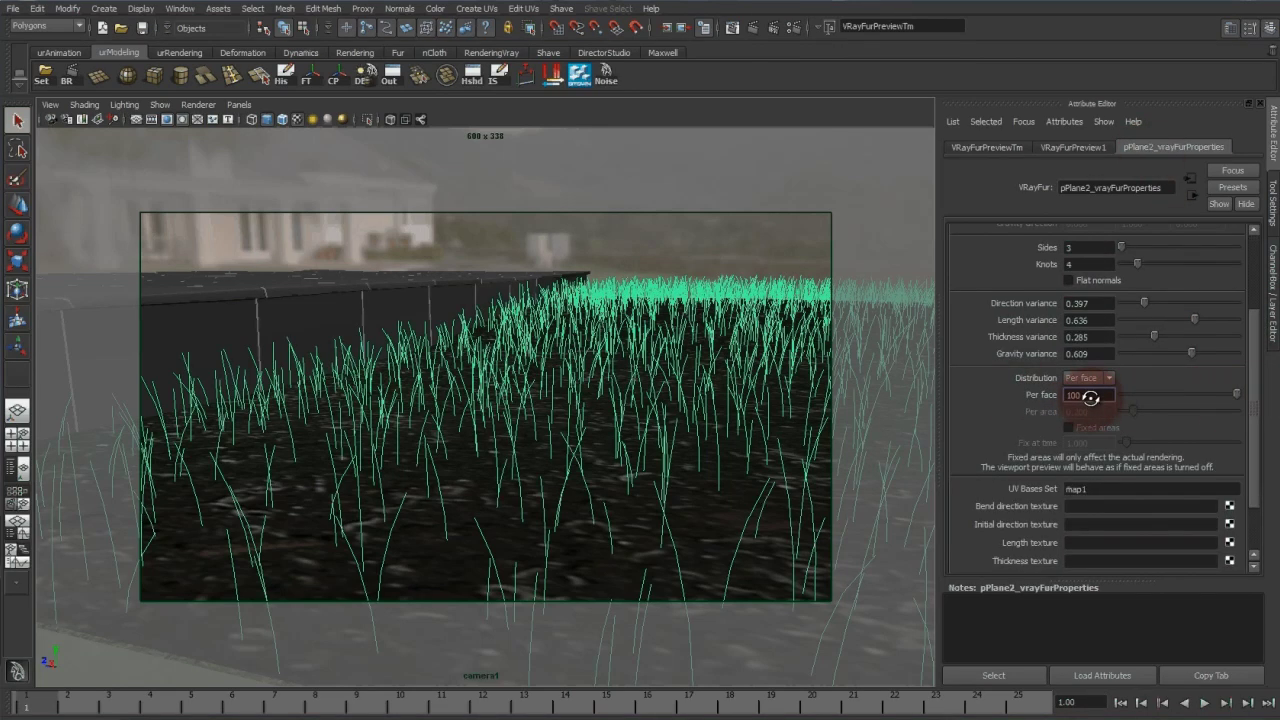
{"action": "double_click", "coordinate": [1088, 395]}
{"action": "type", "text": "500"}
{"action": "key", "text": "Return"}
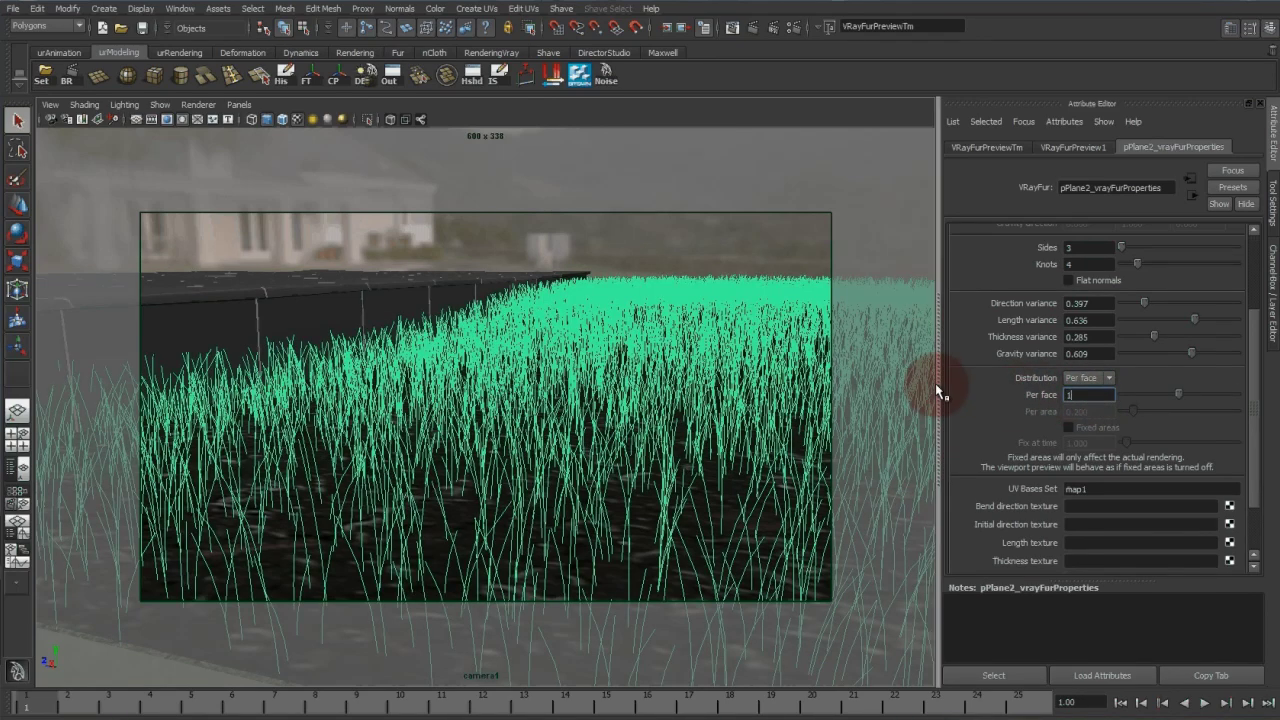
{"action": "type", "text": "1500"}
{"action": "key", "text": "Return"}
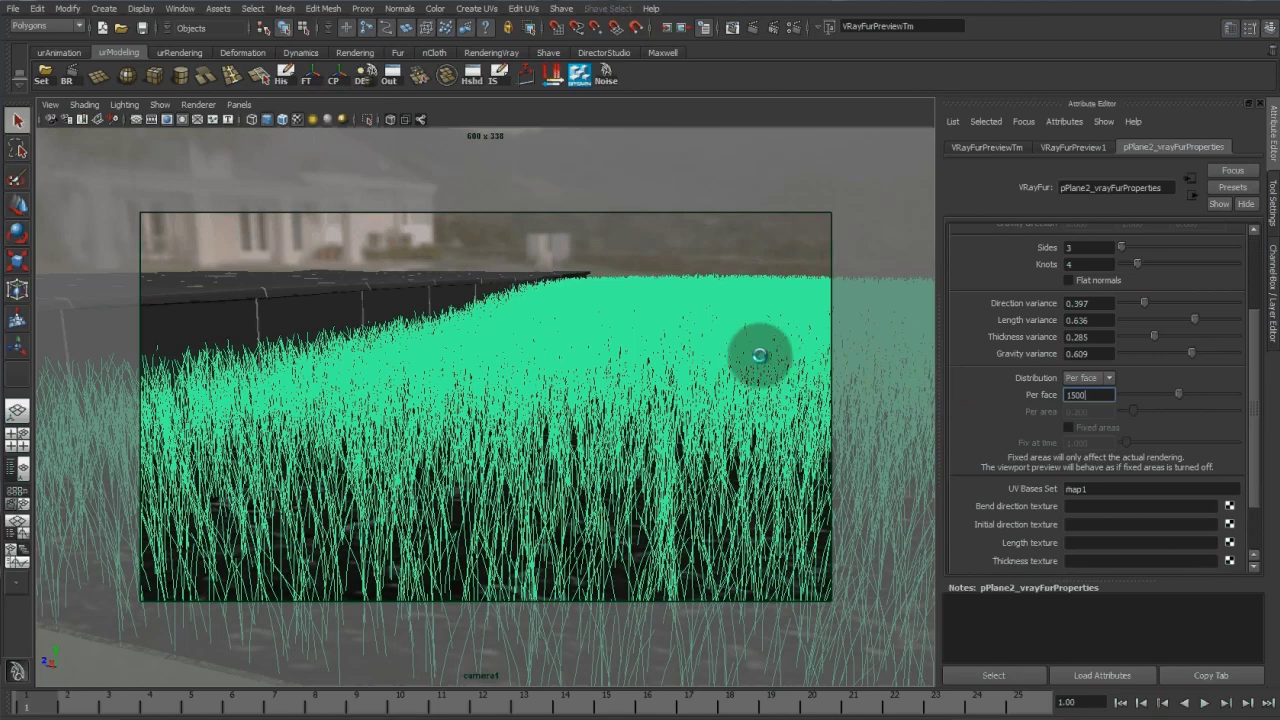
{"action": "double_click", "coordinate": [1095, 395]}
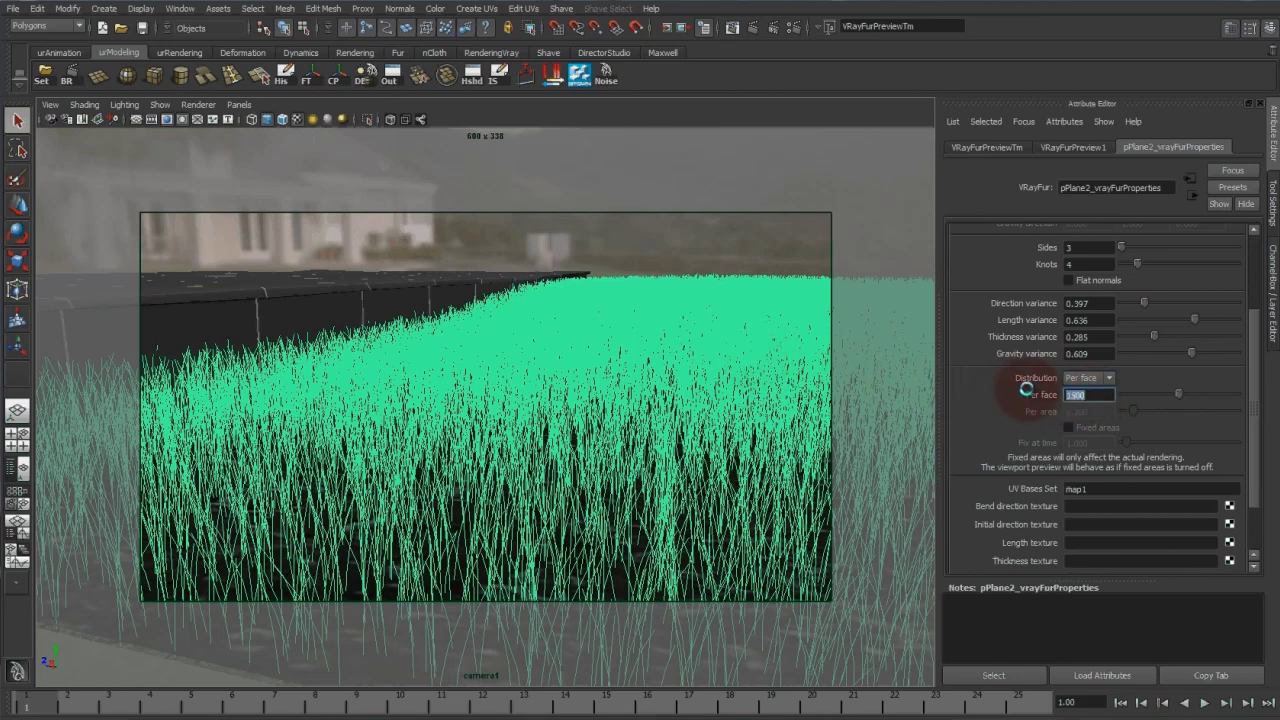
{"action": "type", "text": "2500"}
{"action": "key", "text": "Return"}
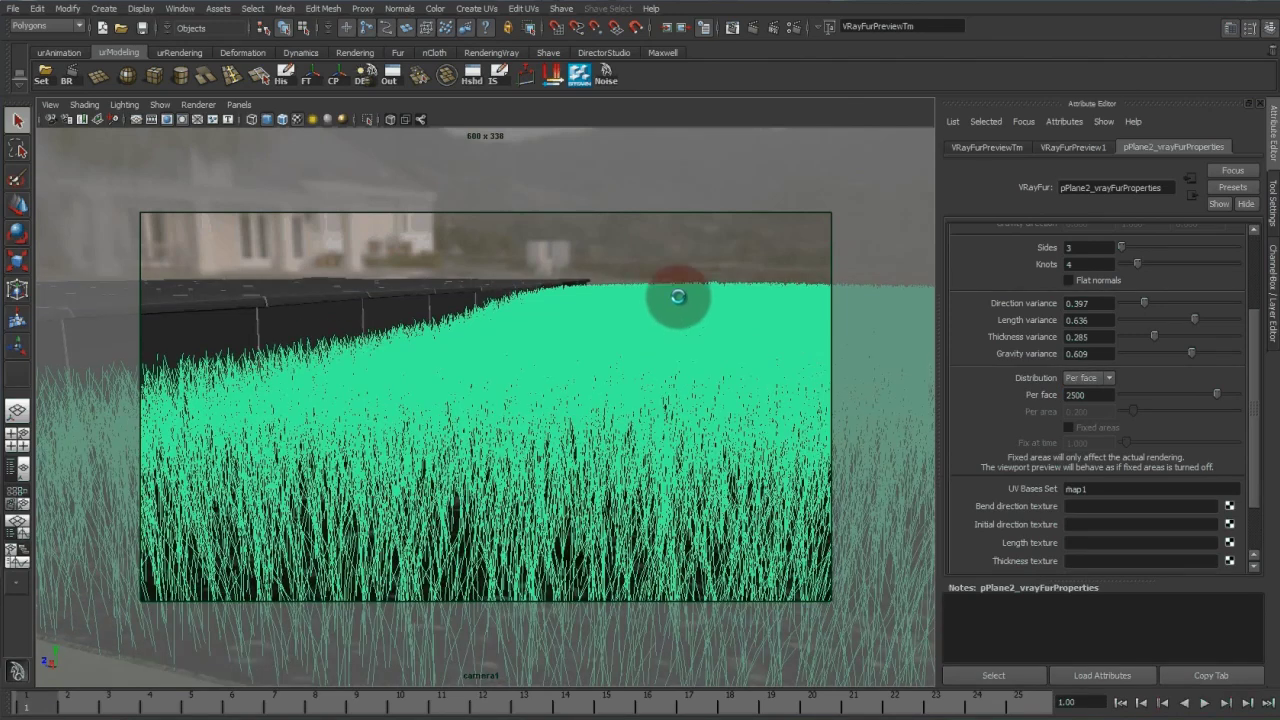
Step: Render a region spanning the full width of the dense grass in the Render View
{"action": "left_click", "coordinate": [663, 251]}
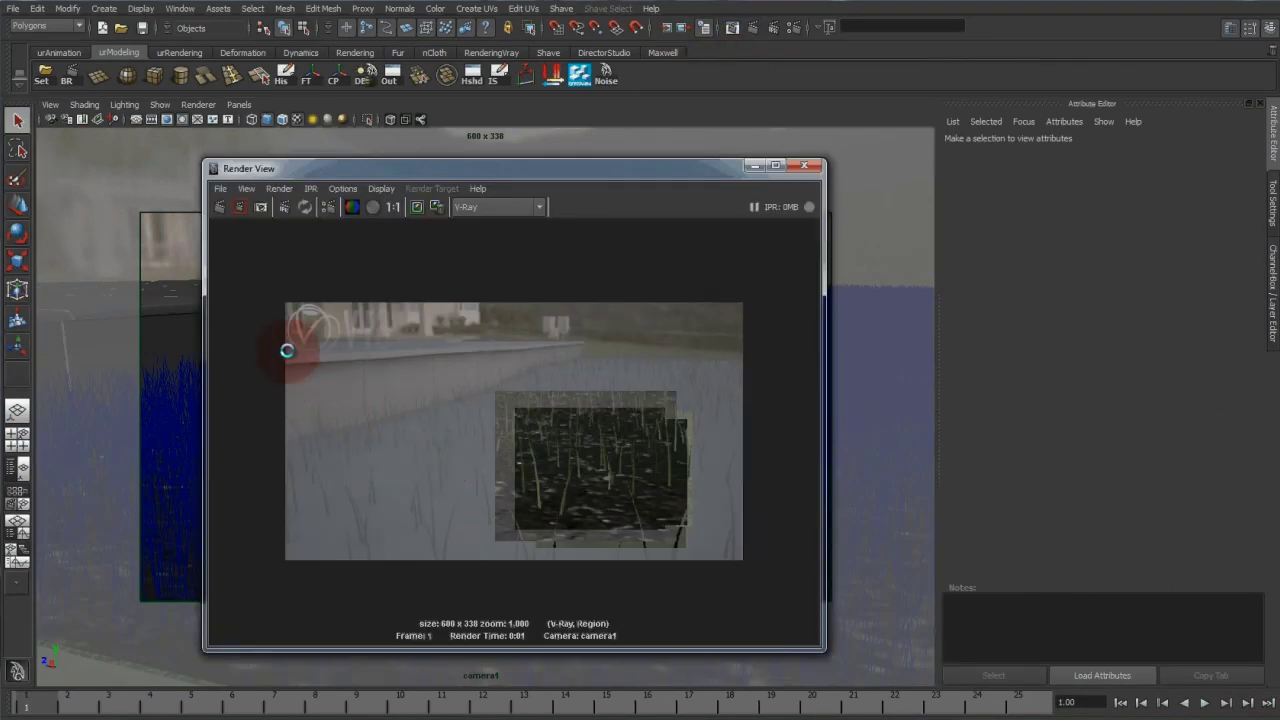
{"action": "left_click_drag", "start_coordinate": [286, 350], "coordinate": [762, 556]}
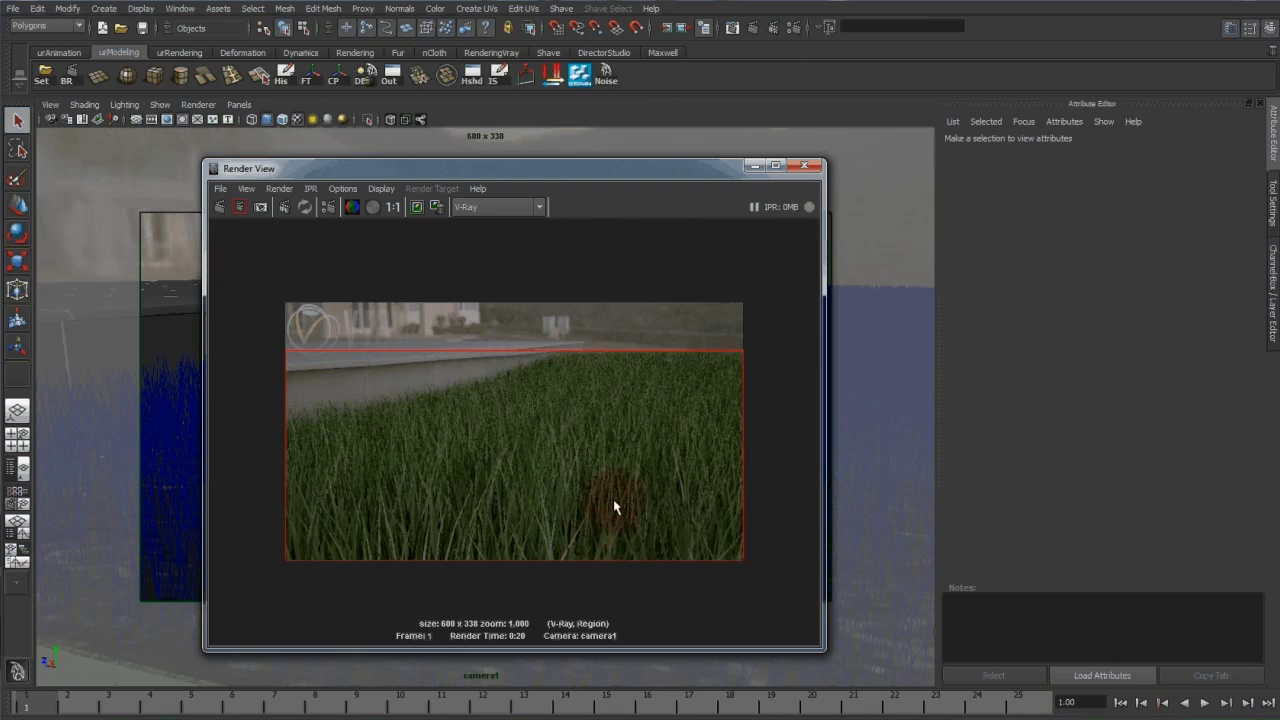
{"action": "left_click", "coordinate": [610, 445]}
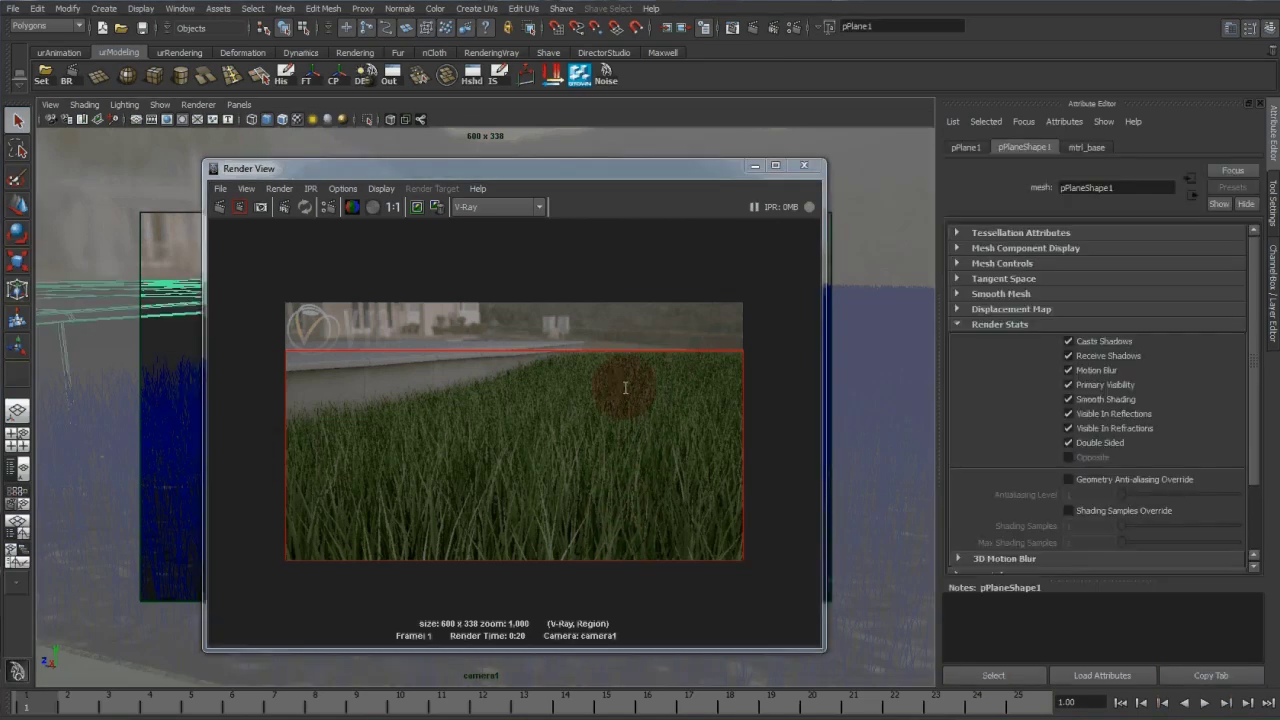
Step: Set the pPlane2 fur's Thickness to 0.4 and Taper to 0.8, and re-render a small region of the foreground grass
{"action": "left_click", "coordinate": [846, 307]}
{"action": "left_click", "coordinate": [847, 304]}
{"action": "left_click_drag", "start_coordinate": [667, 173], "coordinate": [983, 168]}
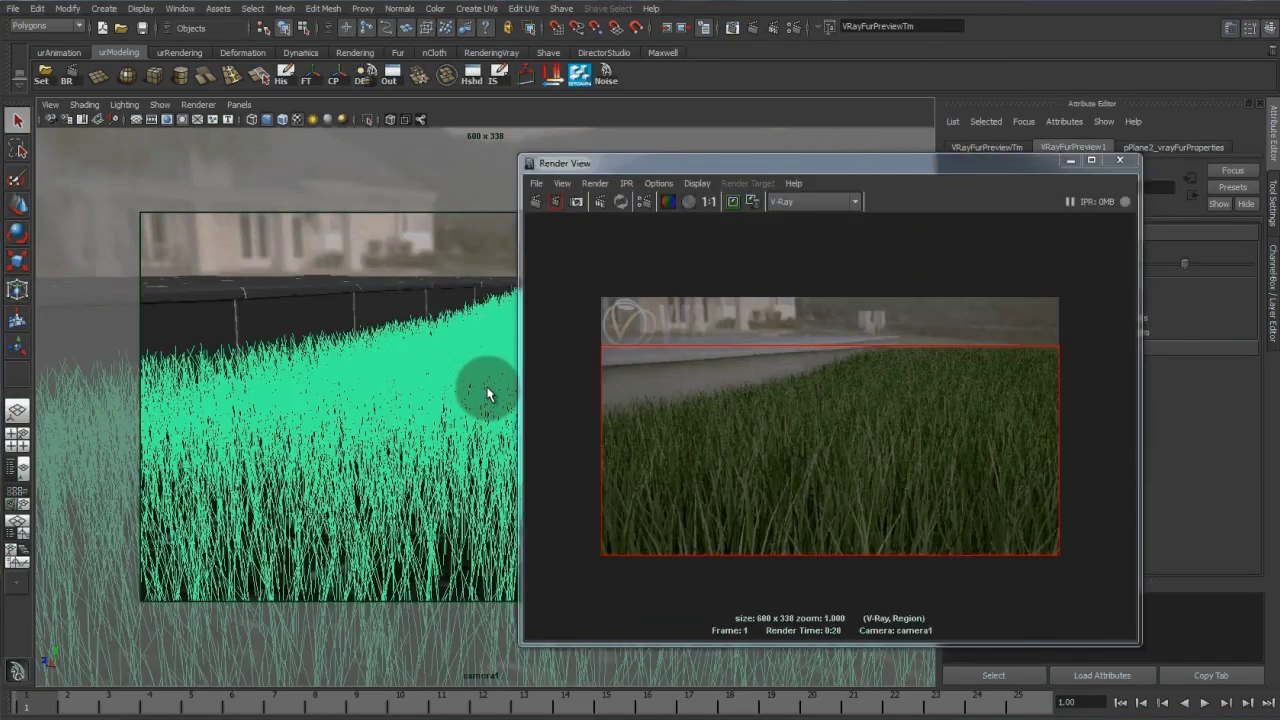
{"action": "left_click_drag", "start_coordinate": [488, 393], "coordinate": [465, 432], "text": "alt"}
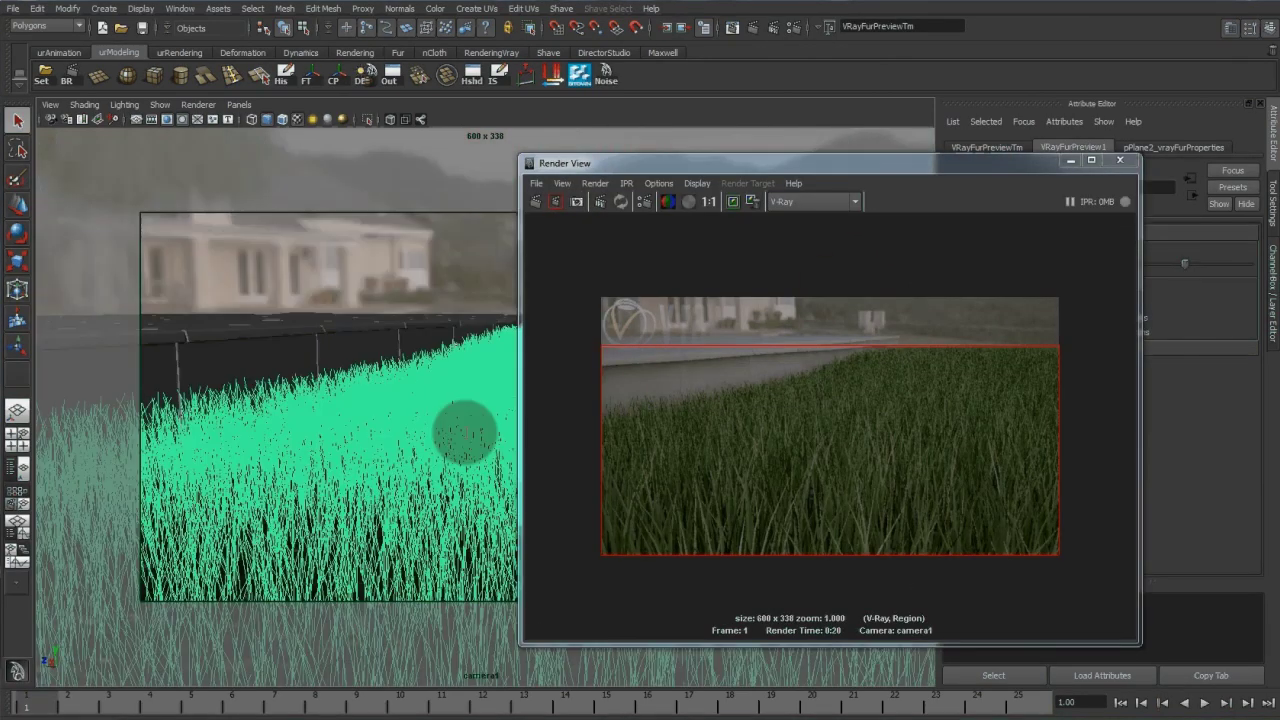
{"action": "left_click_drag", "start_coordinate": [586, 163], "coordinate": [896, 166]}
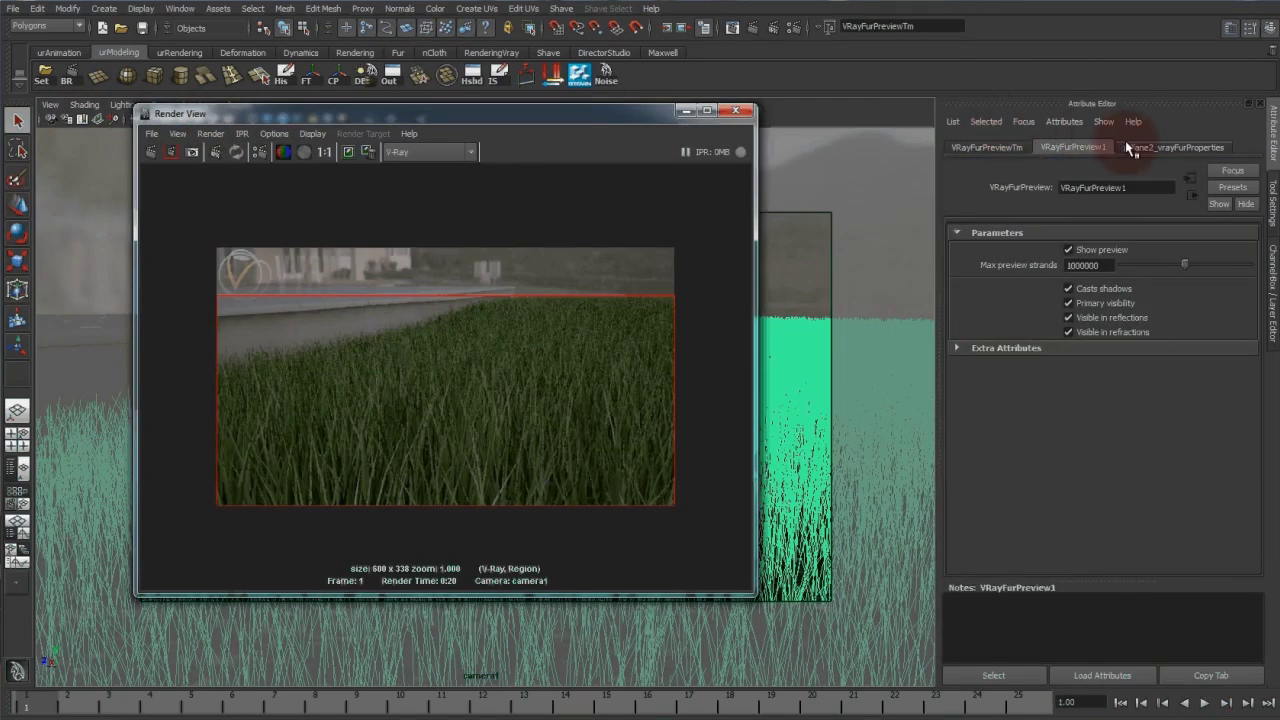
{"action": "left_click", "coordinate": [1128, 145]}
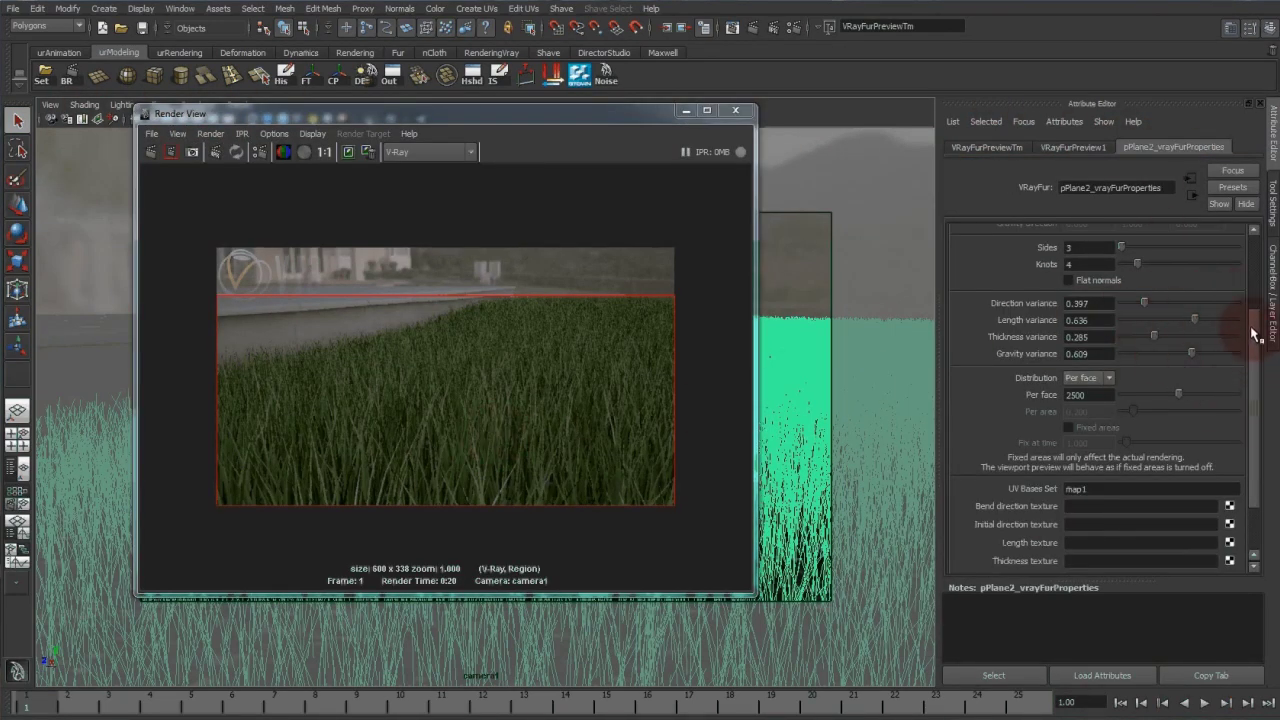
{"action": "scroll", "coordinate": [1245, 305], "scroll_direction": "up", "scroll_amount": 3}
{"action": "double_click", "coordinate": [1073, 267]}
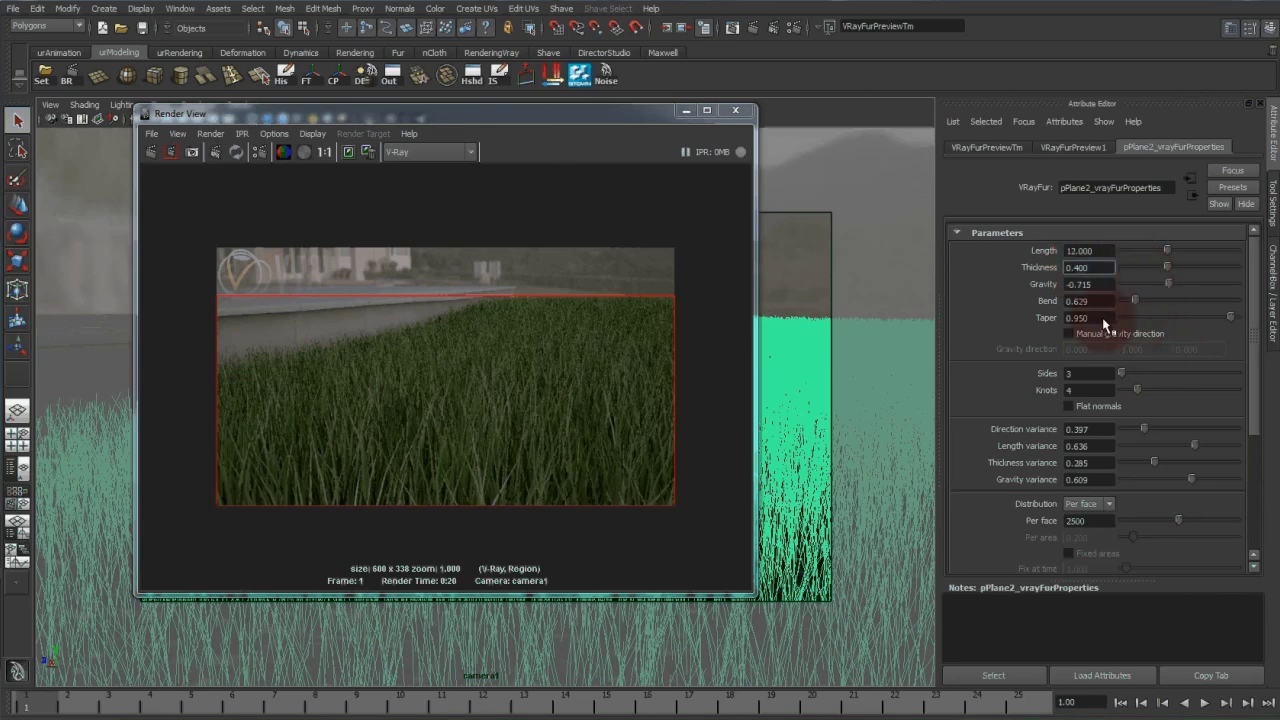
{"action": "double_click", "coordinate": [1073, 318]}
{"action": "key", "text": "Return"}
{"action": "left_click_drag", "start_coordinate": [413, 375], "coordinate": [566, 486]}
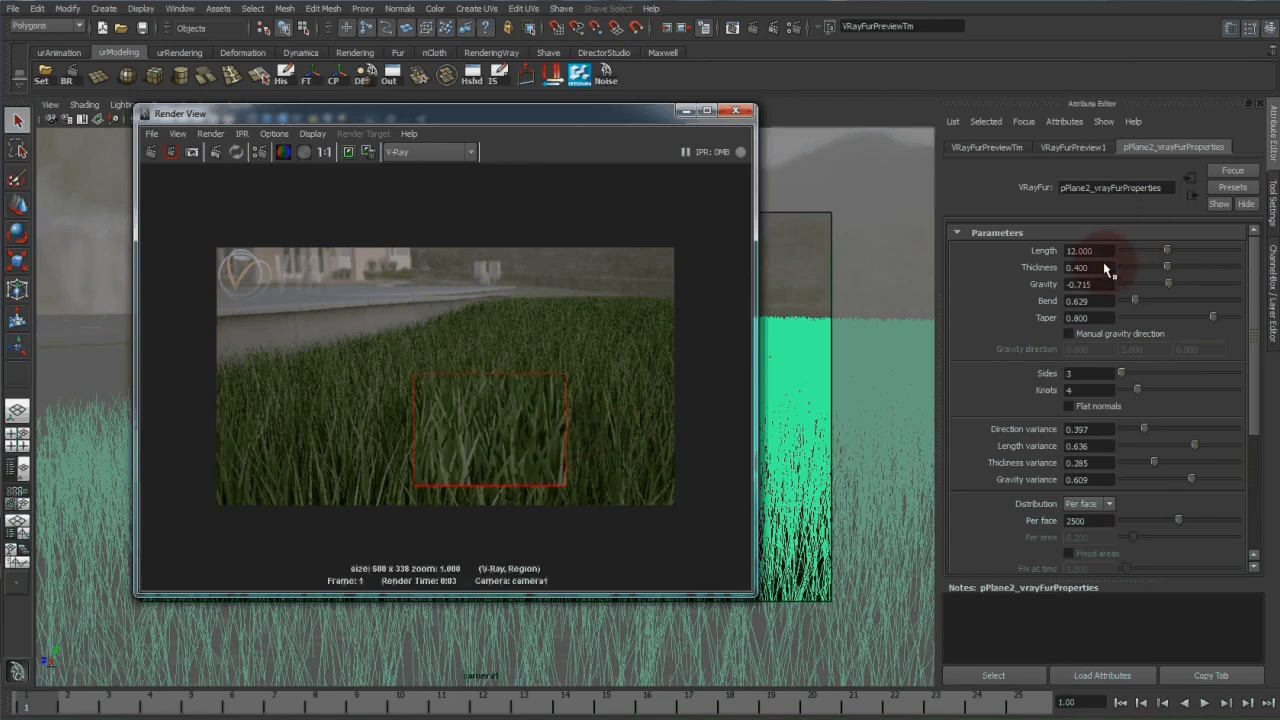
Step: Set the pPlane2 fur's Thickness to 0.35 and Taper to 0.85, and re-render two regions of the grass
{"action": "left_click_drag", "start_coordinate": [1076, 269], "coordinate": [1133, 269]}
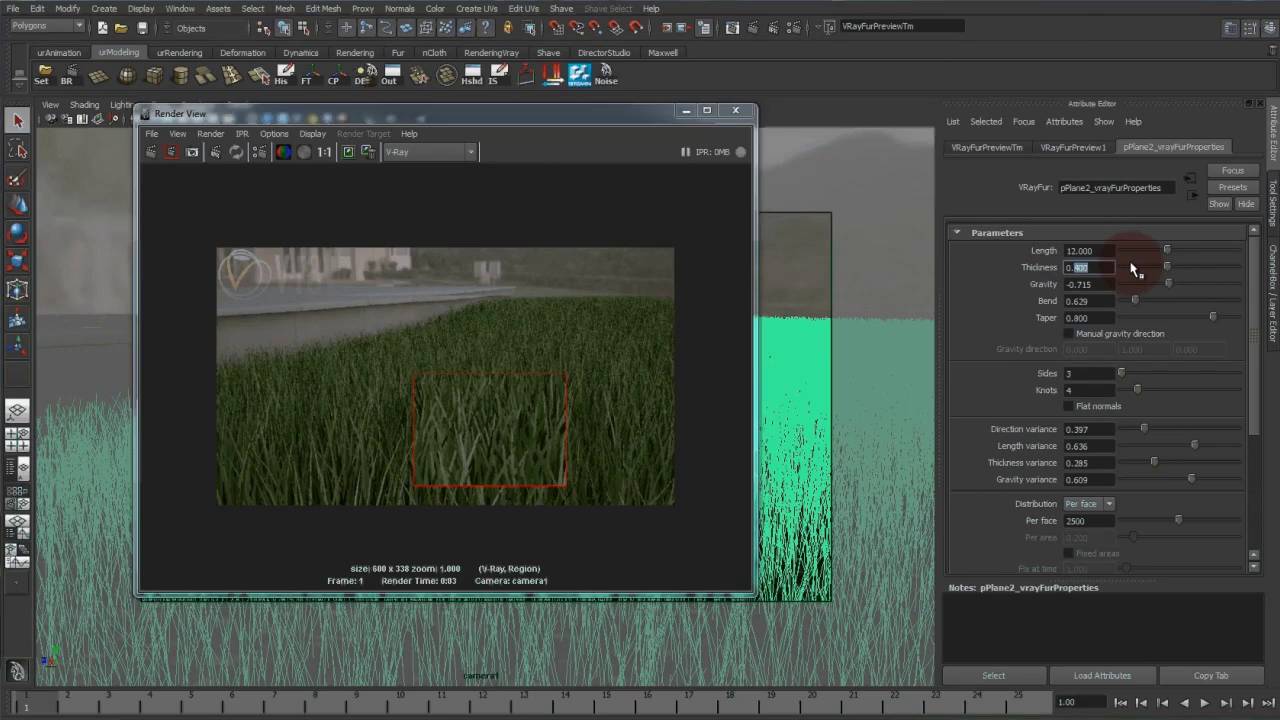
{"action": "type", "text": "35"}
{"action": "key", "text": "Return"}
{"action": "left_click_drag", "start_coordinate": [1076, 318], "coordinate": [1122, 318]}
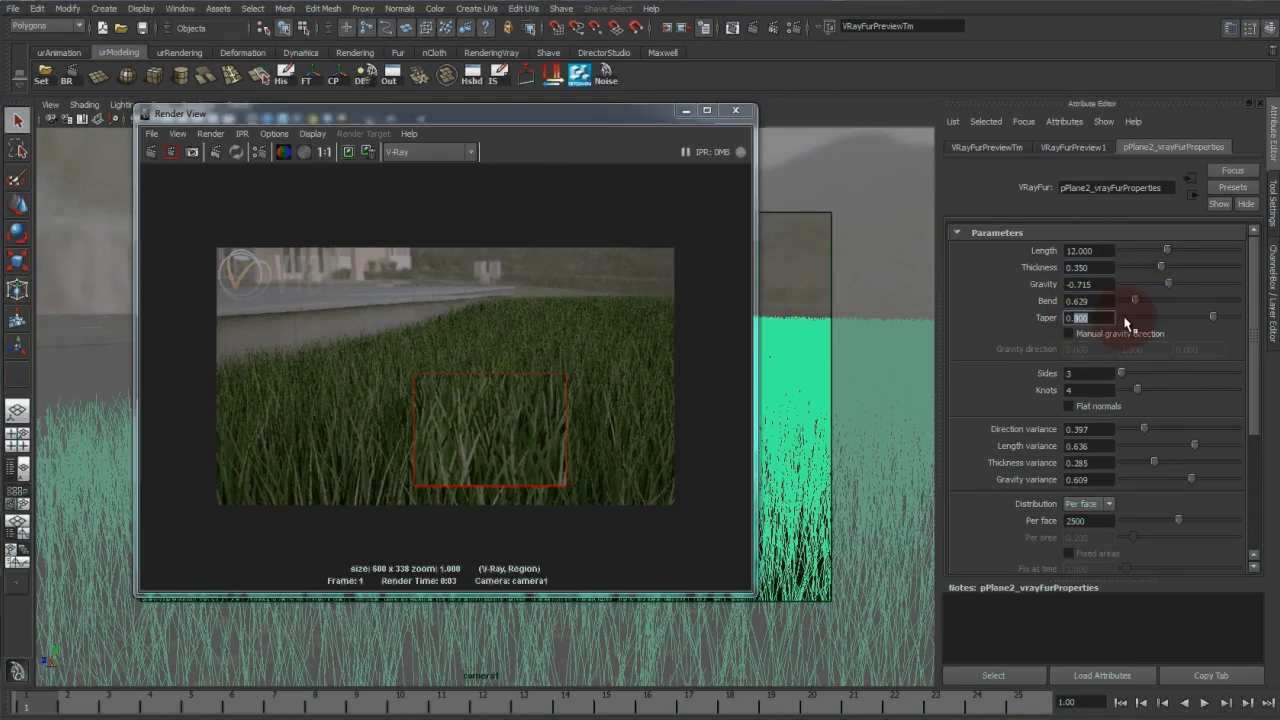
{"action": "type", "text": "85"}
{"action": "key", "text": "Return"}
{"action": "left_click_drag", "start_coordinate": [381, 368], "coordinate": [575, 489]}
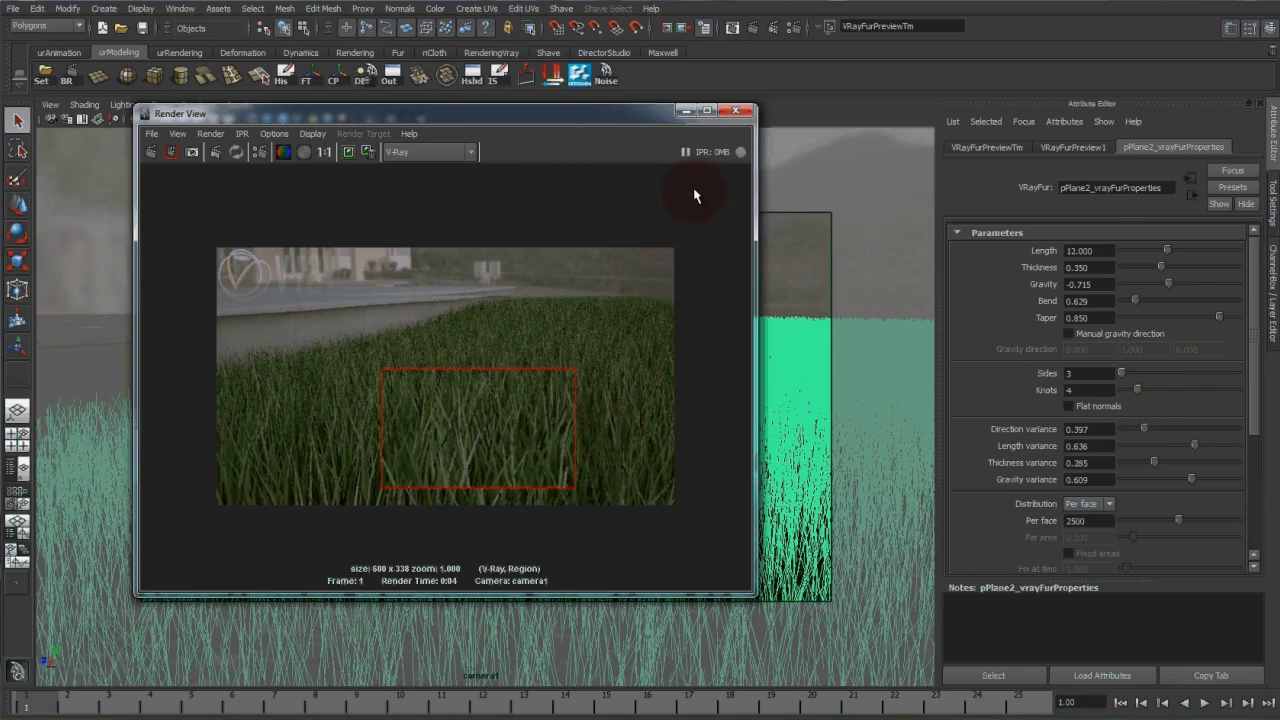
{"action": "left_click_drag", "start_coordinate": [307, 321], "coordinate": [484, 409]}
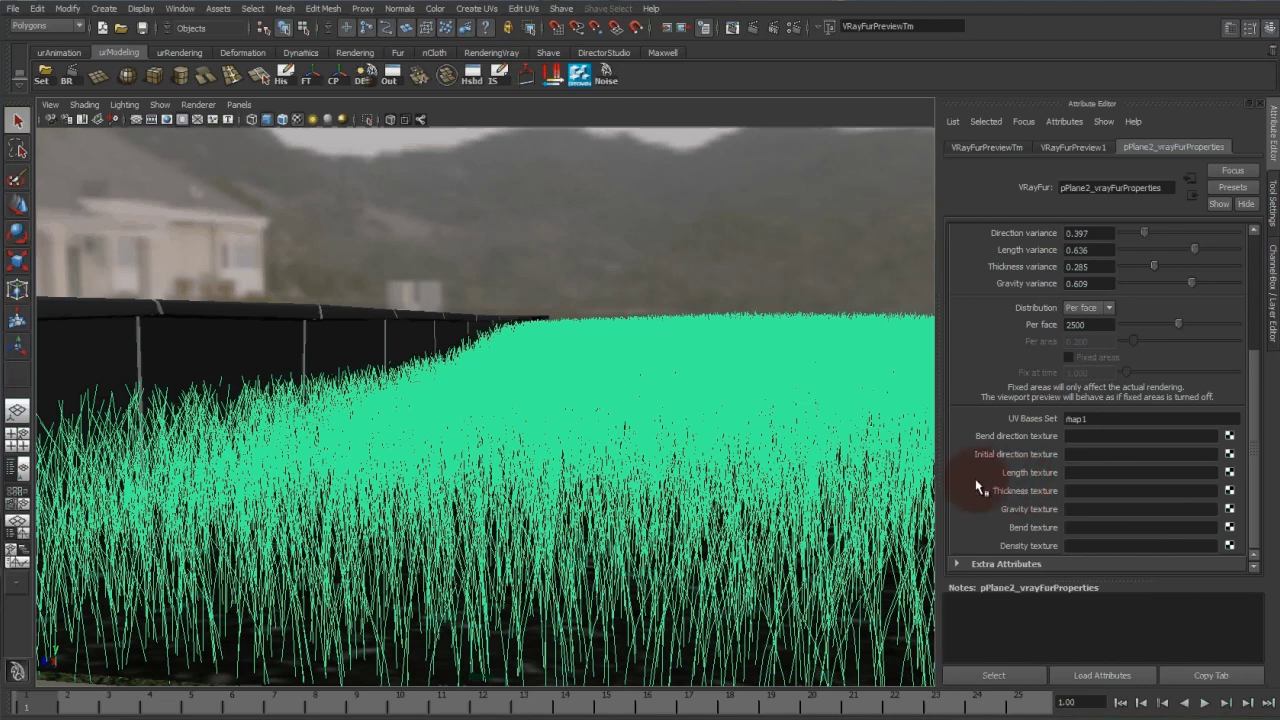
Step: Map a Ramp to the pPlane2 fur's Length texture and delete the ramp's green middle colour
{"action": "left_click", "coordinate": [1230, 472]}
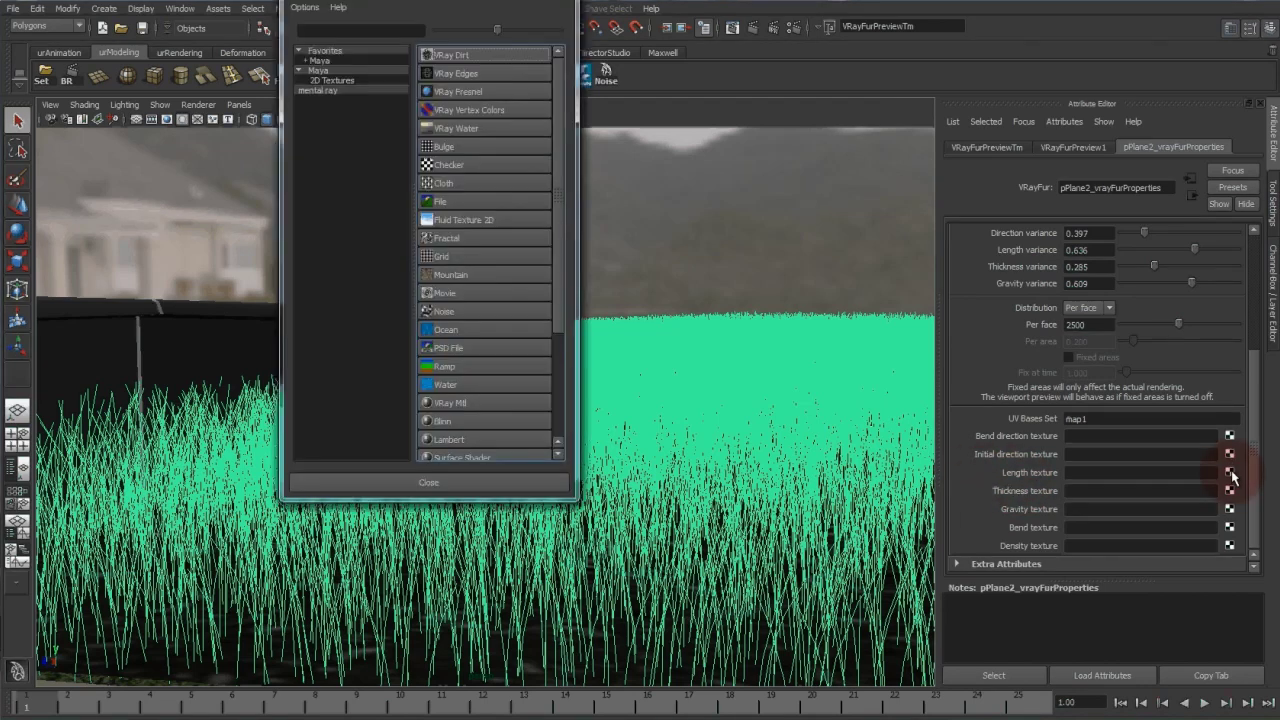
{"action": "left_click", "coordinate": [446, 367]}
{"action": "left_click_drag", "start_coordinate": [594, 380], "coordinate": [851, 429], "text": "alt"}
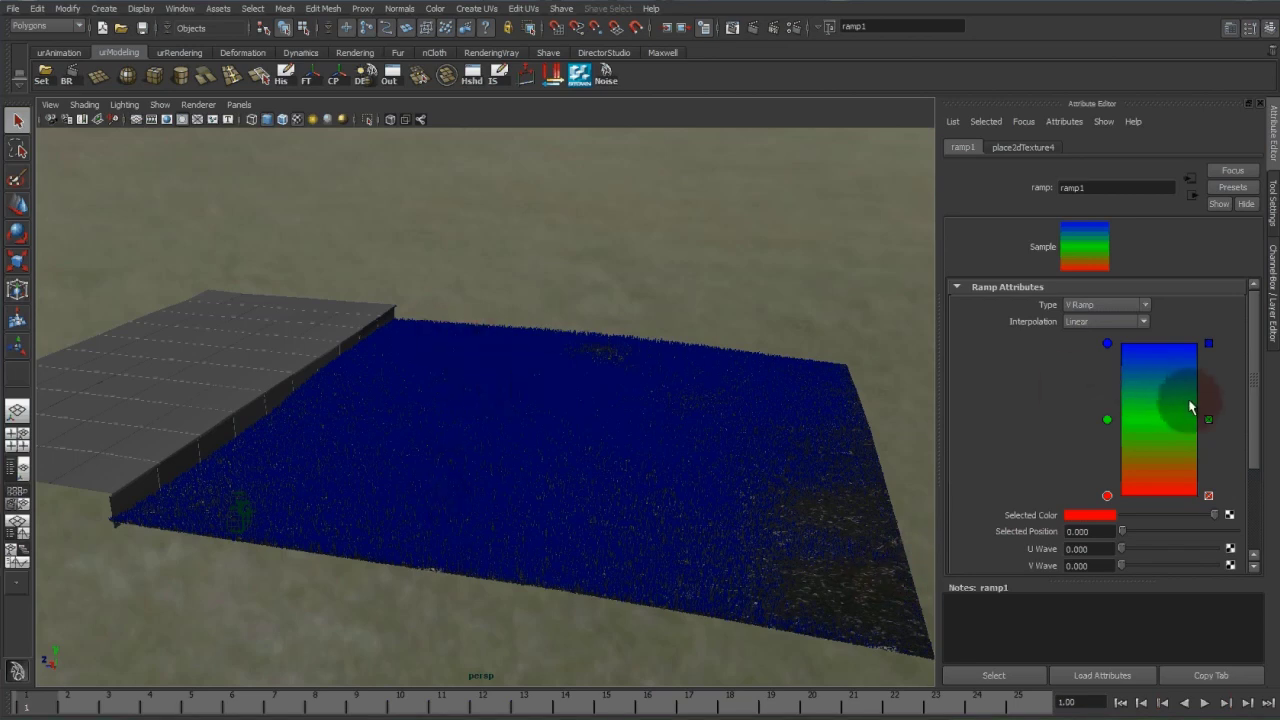
{"action": "left_click", "coordinate": [1107, 419]}
{"action": "left_click_drag", "start_coordinate": [1107, 419], "coordinate": [1107, 472]}
{"action": "left_click_drag", "start_coordinate": [1120, 405], "coordinate": [1129, 437]}
{"action": "left_click", "coordinate": [1209, 440]}
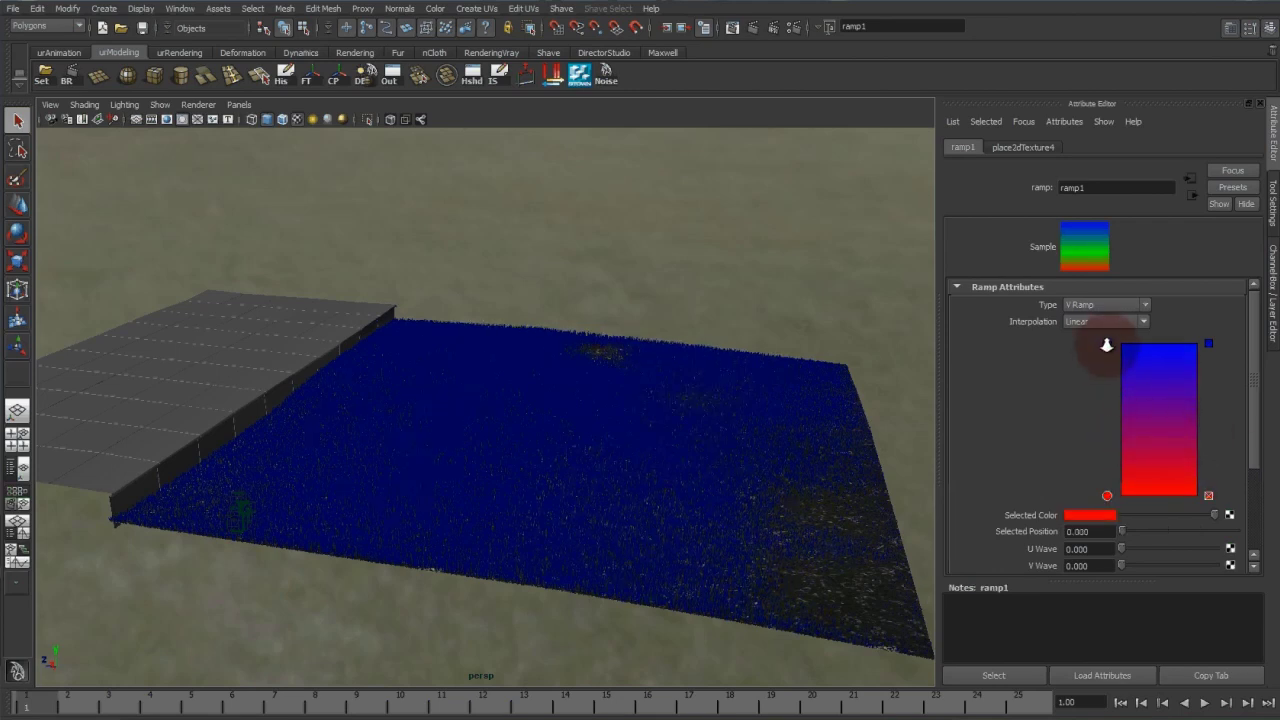
Step: Change ramp1's blue colour to black and its red colour to white
{"action": "left_click", "coordinate": [1107, 343]}
{"action": "left_click_drag", "start_coordinate": [1214, 514], "coordinate": [1114, 503]}
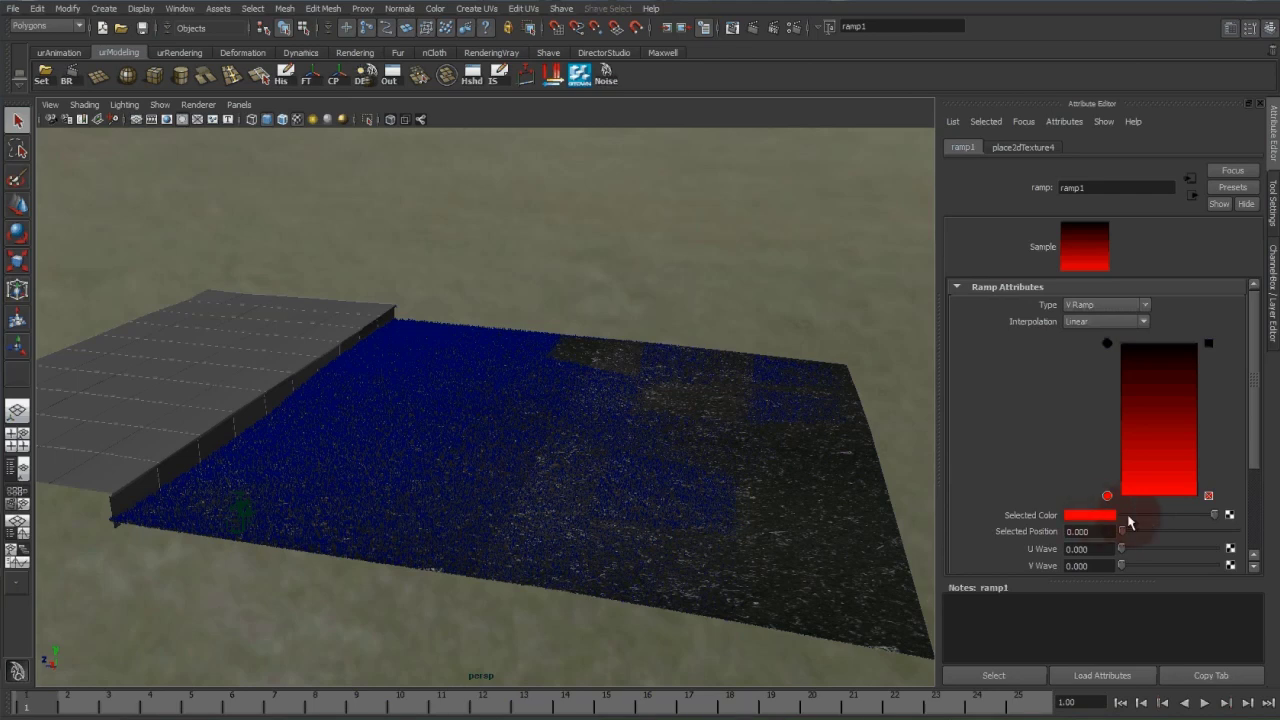
{"action": "left_click", "coordinate": [1128, 516]}
{"action": "left_click", "coordinate": [1182, 514]}
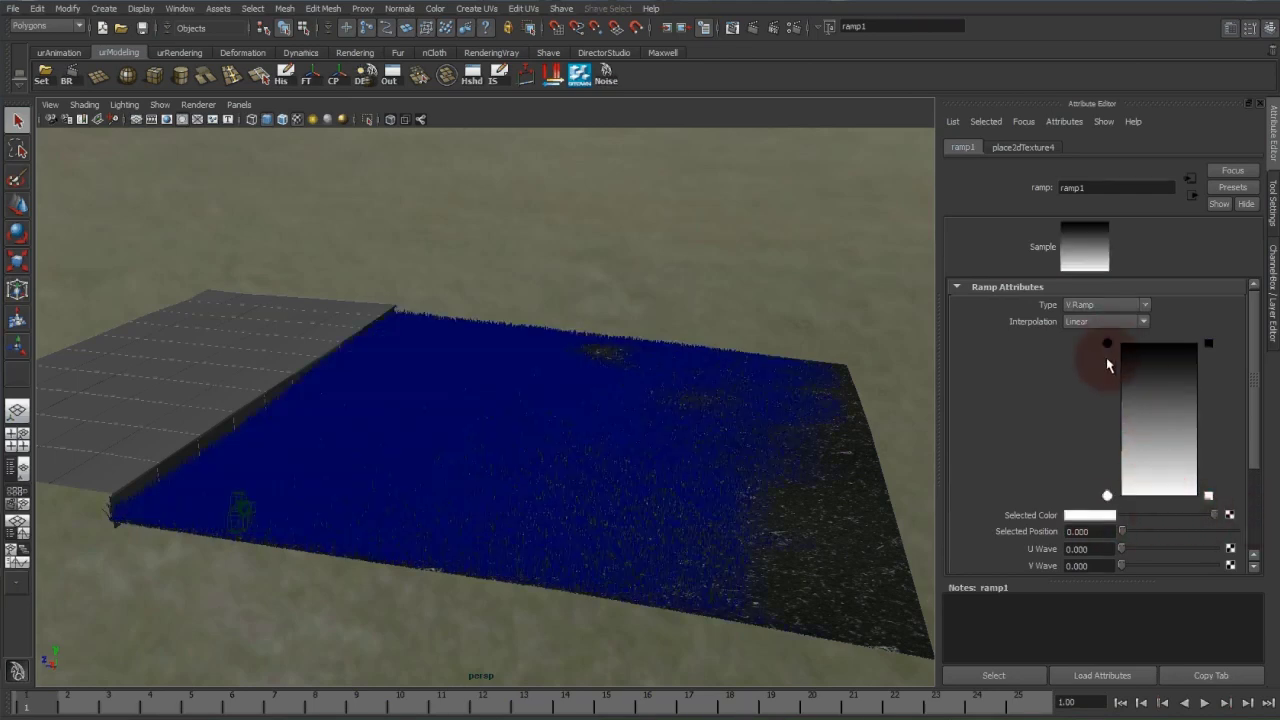
Step: Move ramp1's black colour down to position 0.285 and view the grass strip beside the pavement
{"action": "left_click_drag", "start_coordinate": [1107, 345], "coordinate": [1117, 452]}
{"action": "left_click_drag", "start_coordinate": [333, 463], "coordinate": [365, 453], "text": "alt"}
{"action": "left_click_drag", "start_coordinate": [549, 477], "coordinate": [491, 337], "text": "alt"}
Step: Delete the black colour from ramp1, leaving only the white one
{"action": "left_click", "coordinate": [1107, 452]}
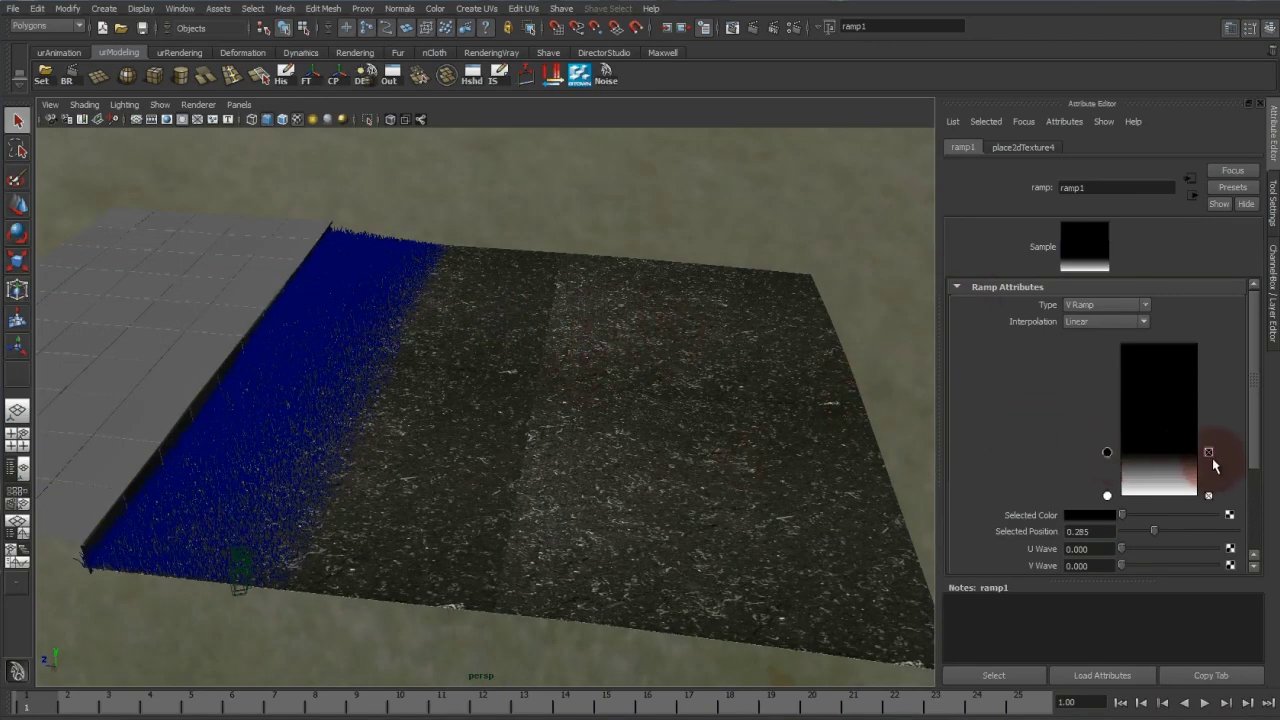
{"action": "left_click", "coordinate": [1208, 452]}
{"action": "left_click_drag", "start_coordinate": [680, 440], "coordinate": [660, 400], "text": "alt"}
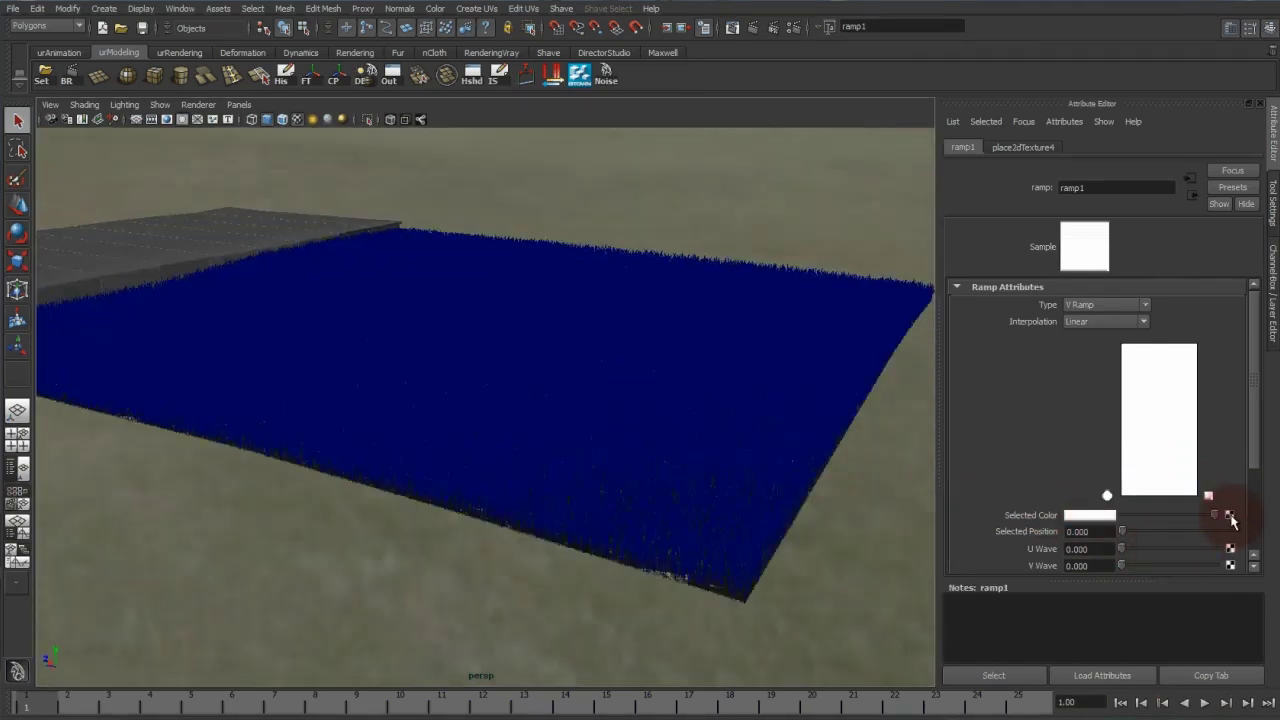
Step: Map a Fractal texture to ramp1's white colour and inspect the grass length variation
{"action": "left_click", "coordinate": [1230, 515]}
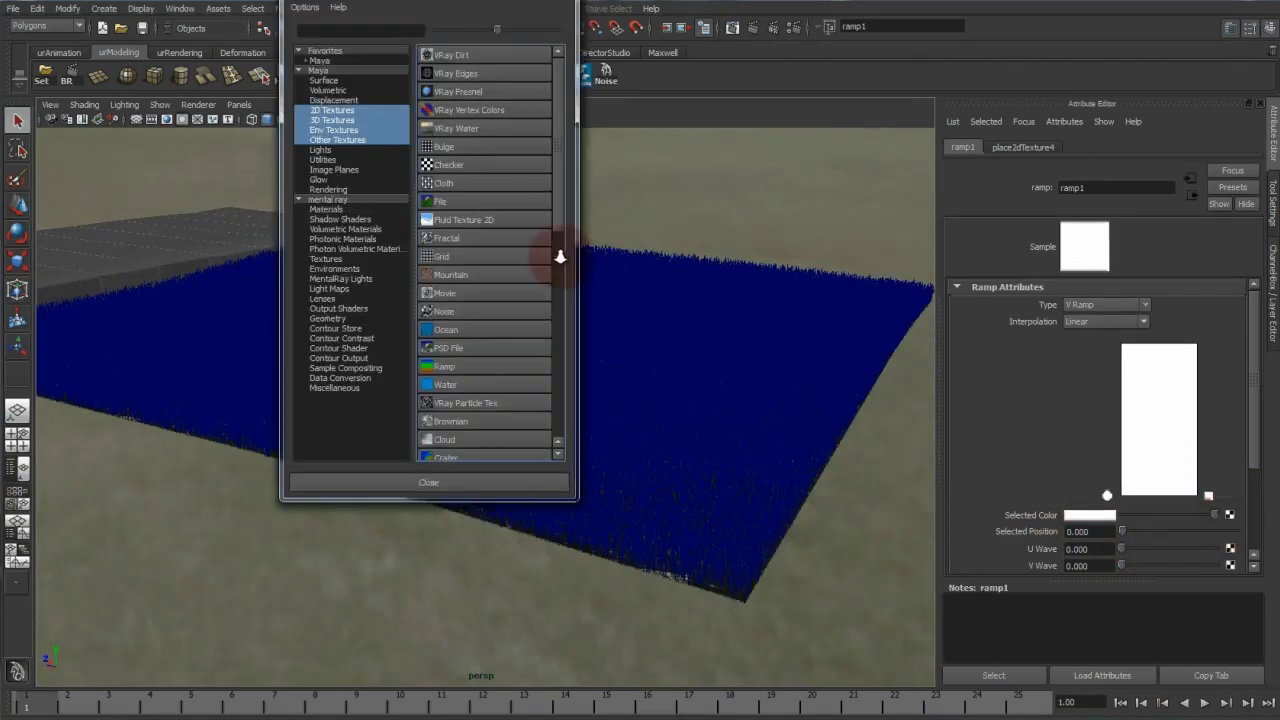
{"action": "left_click", "coordinate": [468, 239]}
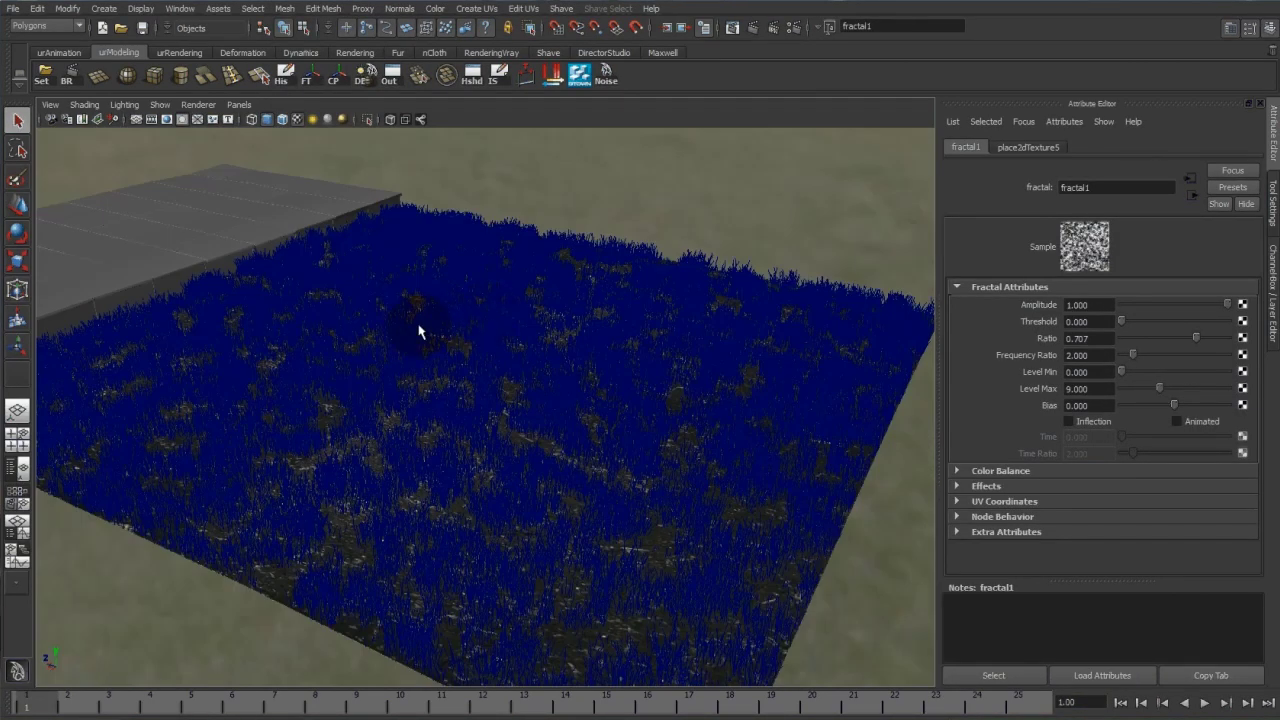
{"action": "right_click_drag", "start_coordinate": [420, 331], "coordinate": [484, 365], "text": "alt"}
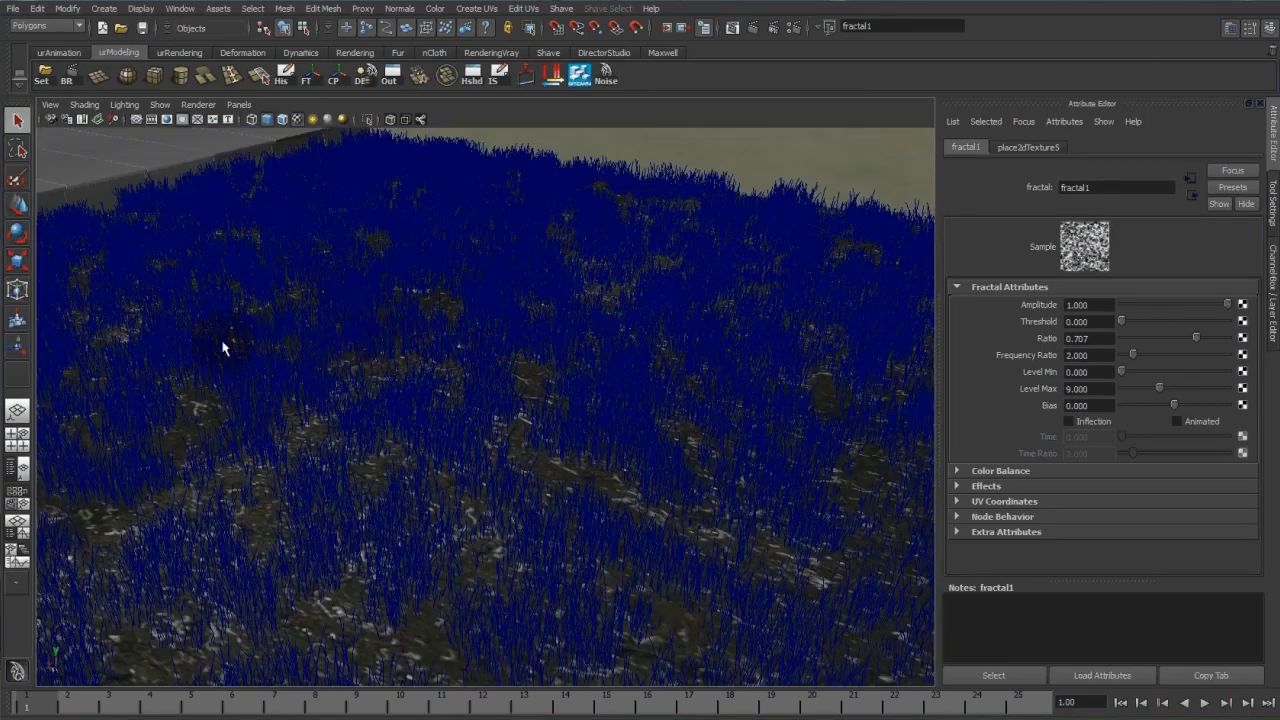
{"action": "left_click_drag", "start_coordinate": [223, 347], "coordinate": [385, 350], "text": "alt"}
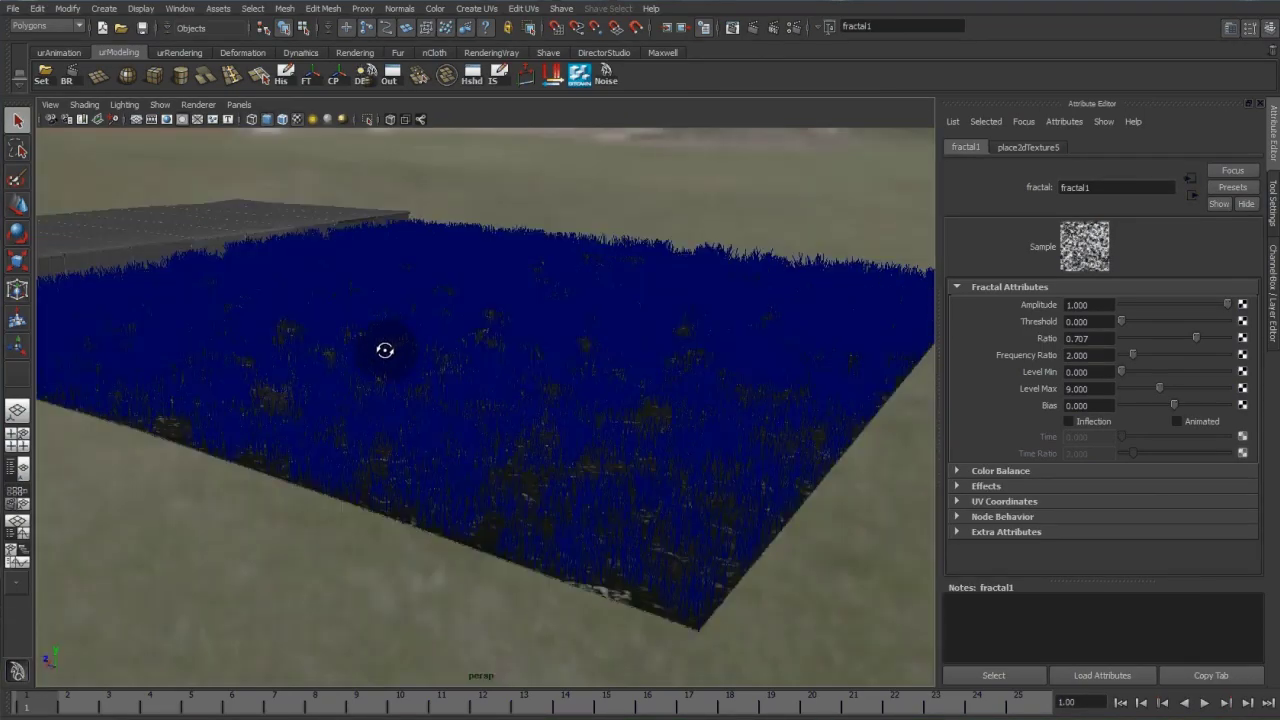
{"action": "scroll", "coordinate": [575, 455], "scroll_direction": "up", "scroll_amount": 3}
{"action": "scroll", "coordinate": [575, 414], "scroll_direction": "down", "scroll_amount": 3}
{"action": "scroll", "coordinate": [546, 409], "scroll_direction": "down", "scroll_amount": 3}
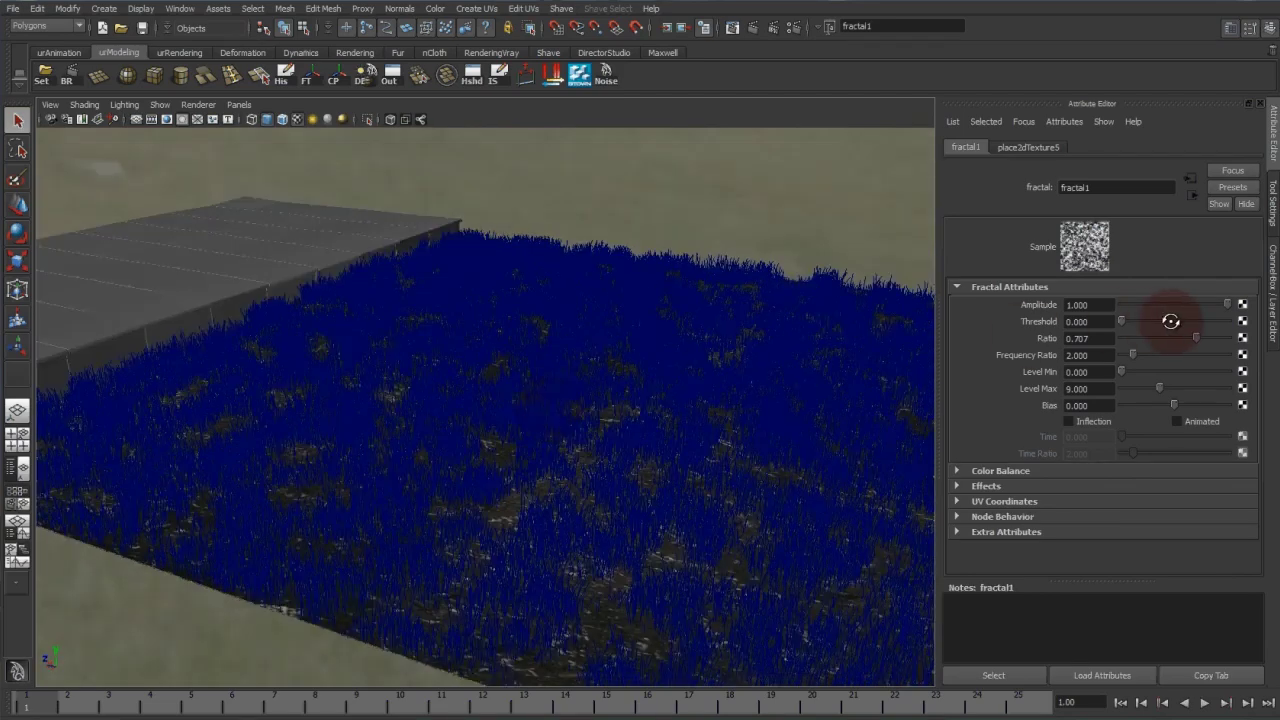
Step: Lower the fractal1 Amplitude to 0.115 and check the grass length up close and from farther away
{"action": "left_click_drag", "start_coordinate": [1191, 307], "coordinate": [1135, 310]}
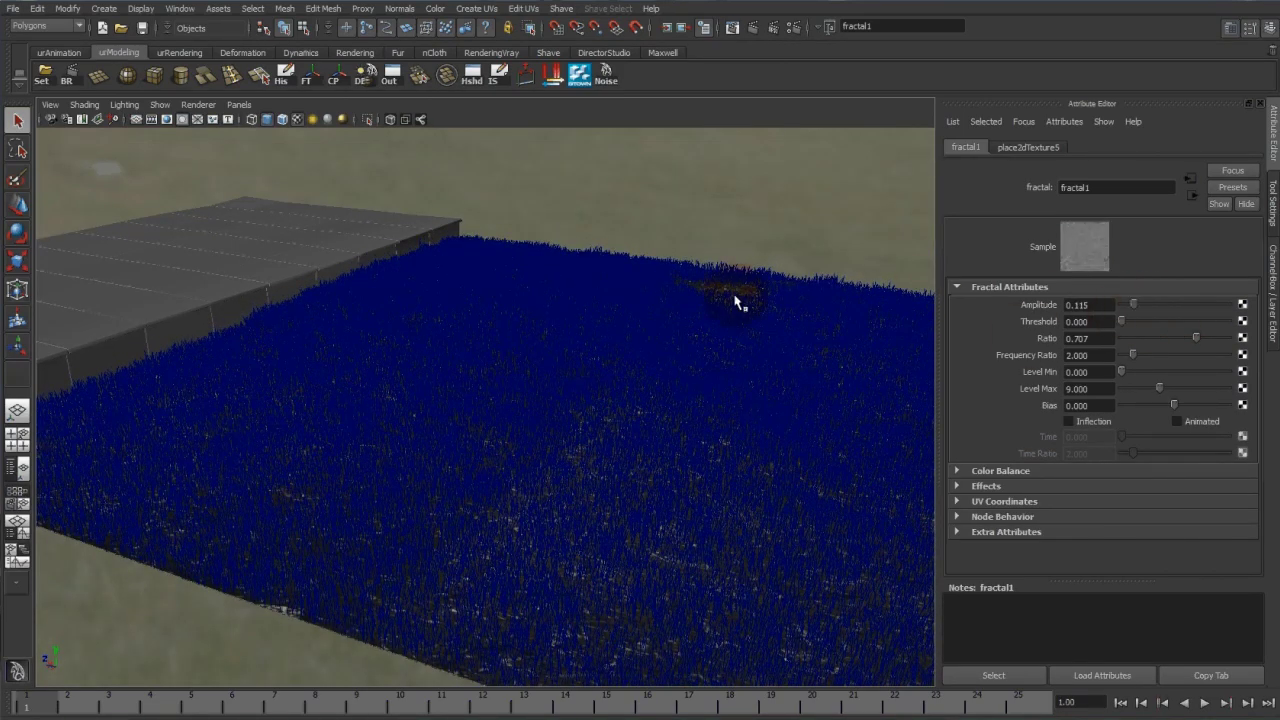
{"action": "scroll", "coordinate": [737, 366], "scroll_direction": "up", "scroll_amount": 3}
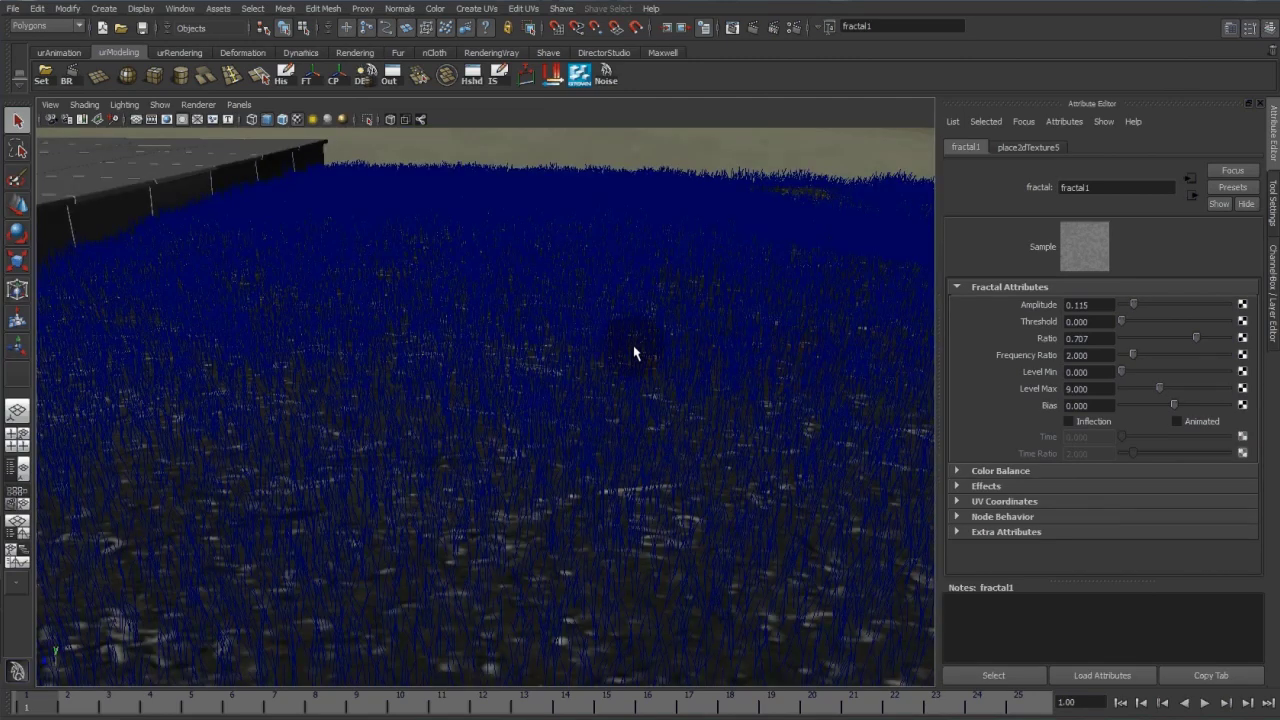
{"action": "scroll", "coordinate": [634, 352], "scroll_direction": "down", "scroll_amount": 3}
{"action": "left_click_drag", "start_coordinate": [572, 342], "coordinate": [526, 449], "text": "alt"}
{"action": "scroll", "coordinate": [483, 353], "scroll_direction": "up", "scroll_amount": 3}
{"action": "left_click_drag", "start_coordinate": [478, 339], "coordinate": [432, 333], "text": "alt"}
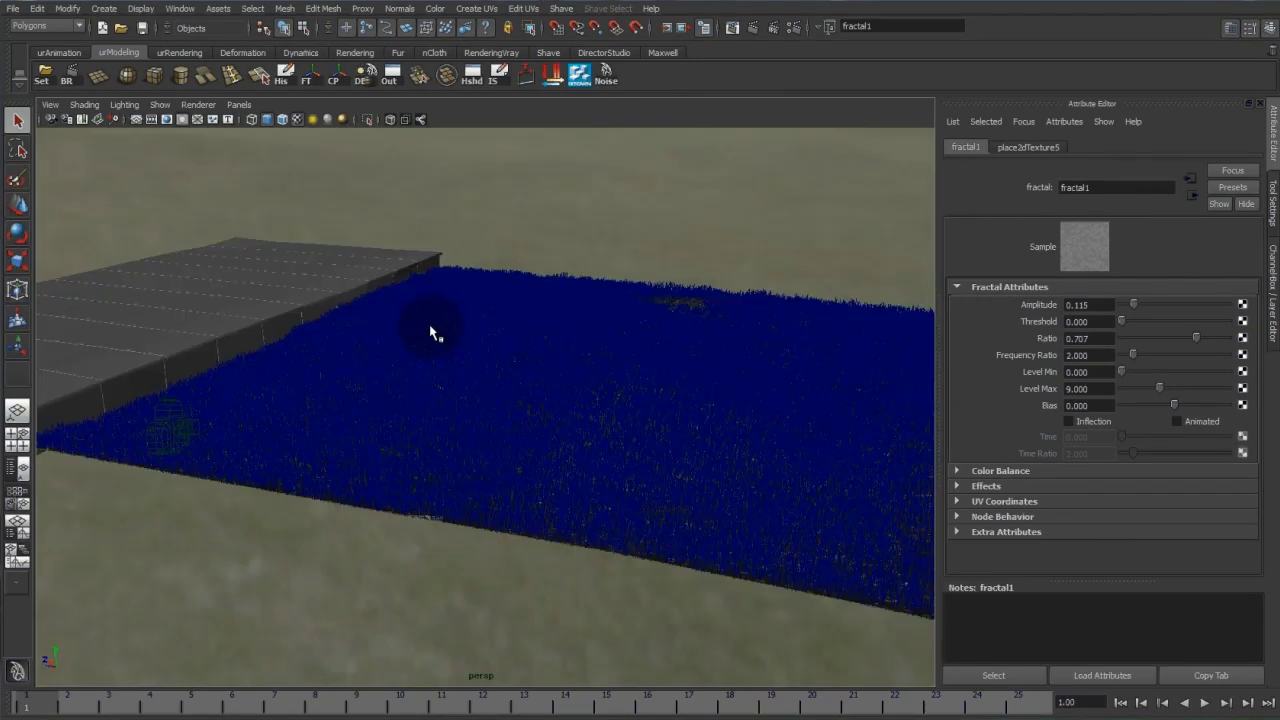
{"action": "scroll", "coordinate": [420, 334], "scroll_direction": "up", "scroll_amount": 1}
{"action": "scroll", "coordinate": [605, 370], "scroll_direction": "up", "scroll_amount": 3}
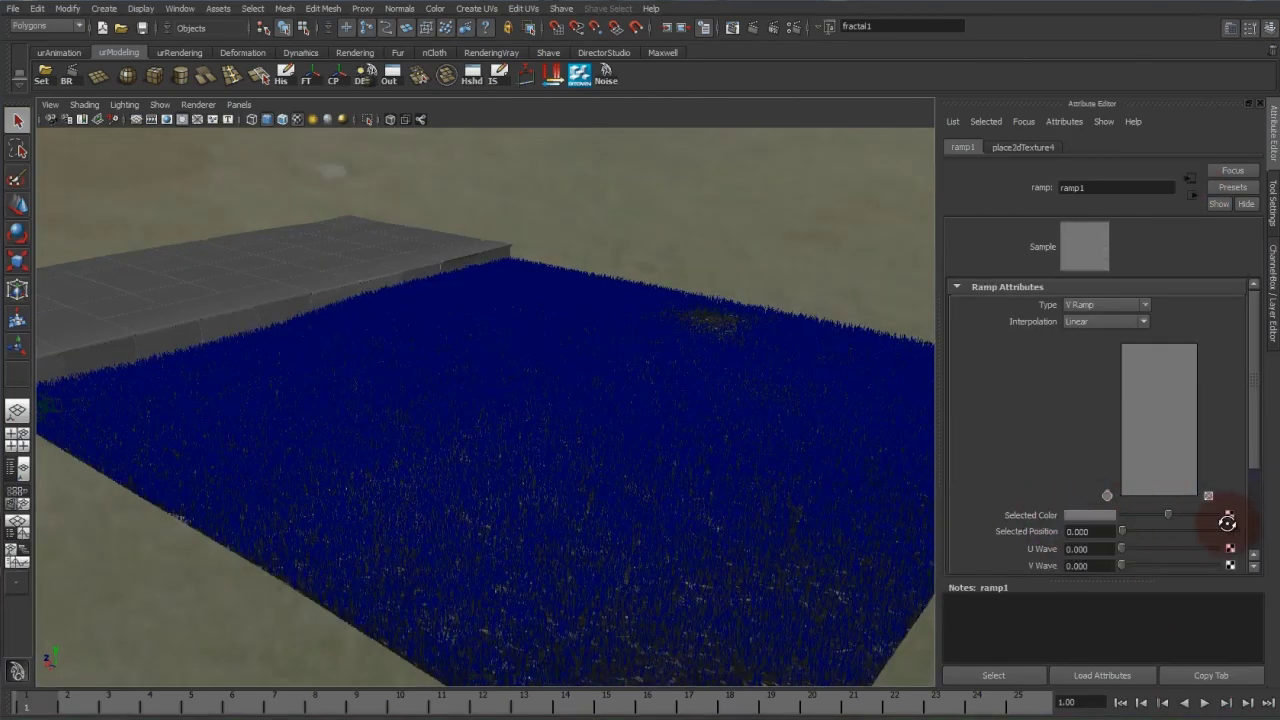
Step: Map a Checker texture to ramp1's colour in place of the fractal and lighten its Color 2 to grey
{"action": "left_click", "coordinate": [1229, 515]}
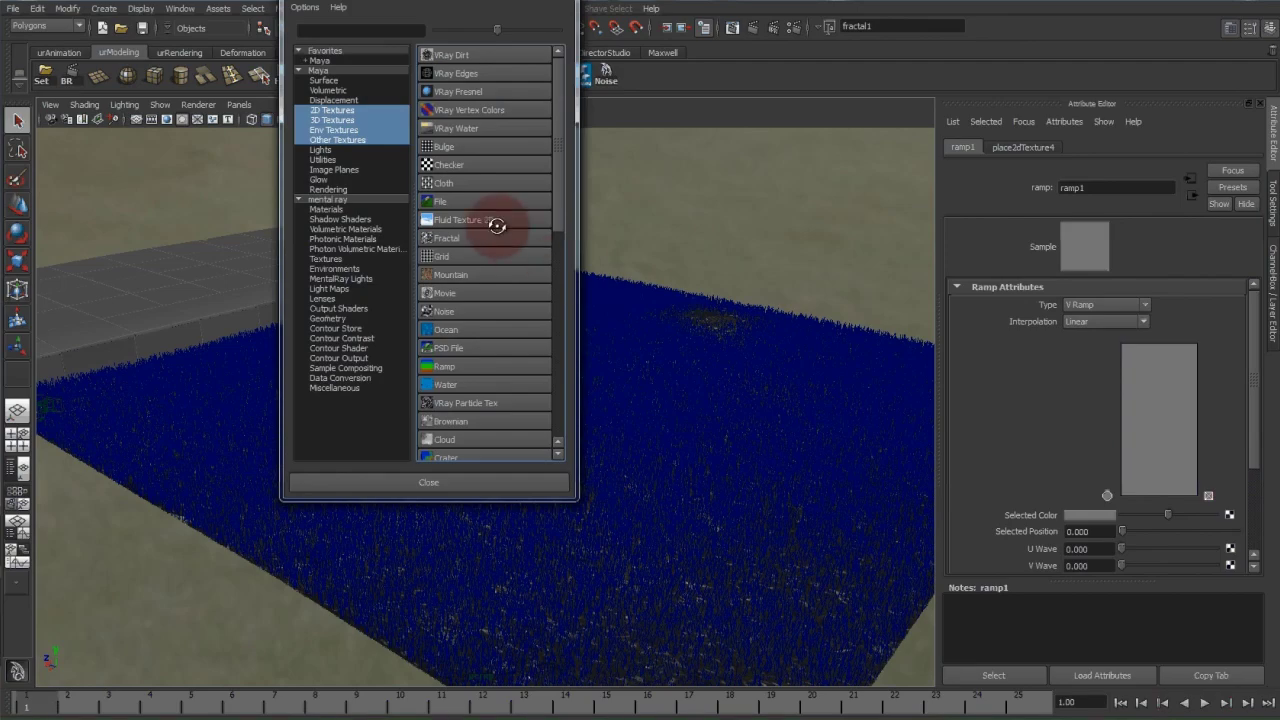
{"action": "left_click", "coordinate": [458, 166]}
{"action": "left_click_drag", "start_coordinate": [691, 429], "coordinate": [763, 371], "text": "alt"}
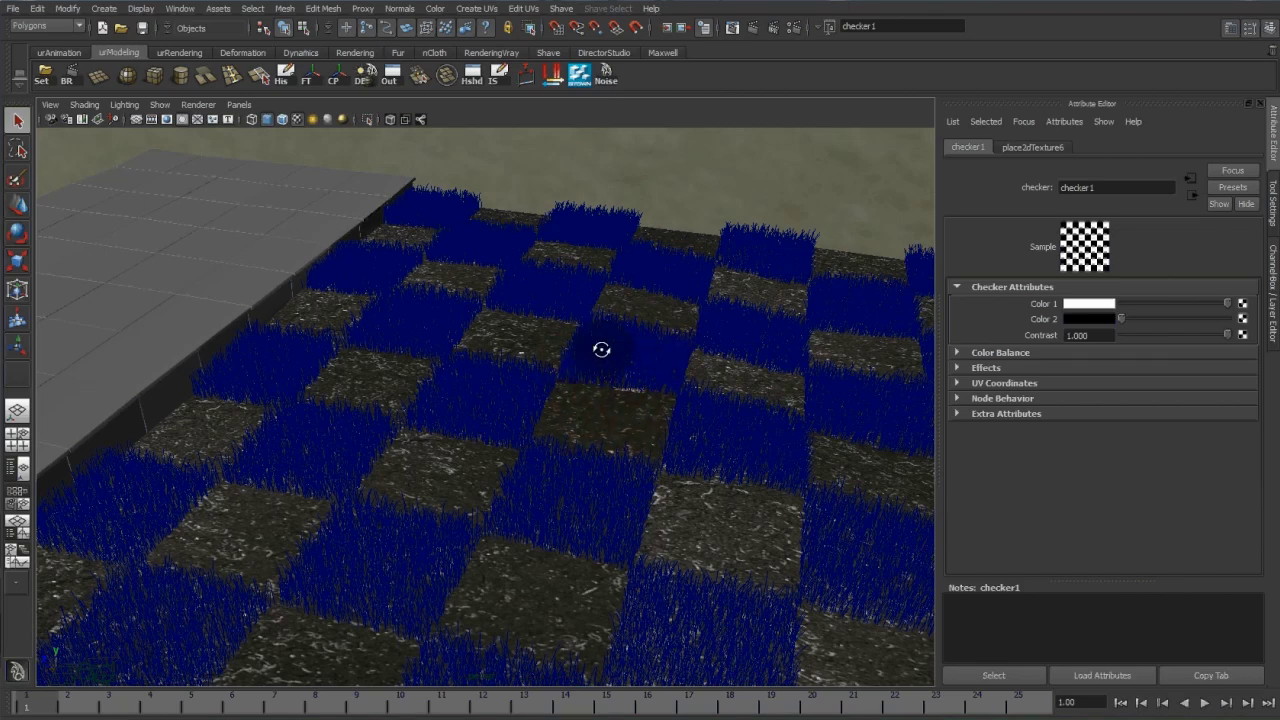
{"action": "scroll", "coordinate": [720, 363], "scroll_direction": "down", "scroll_amount": 3}
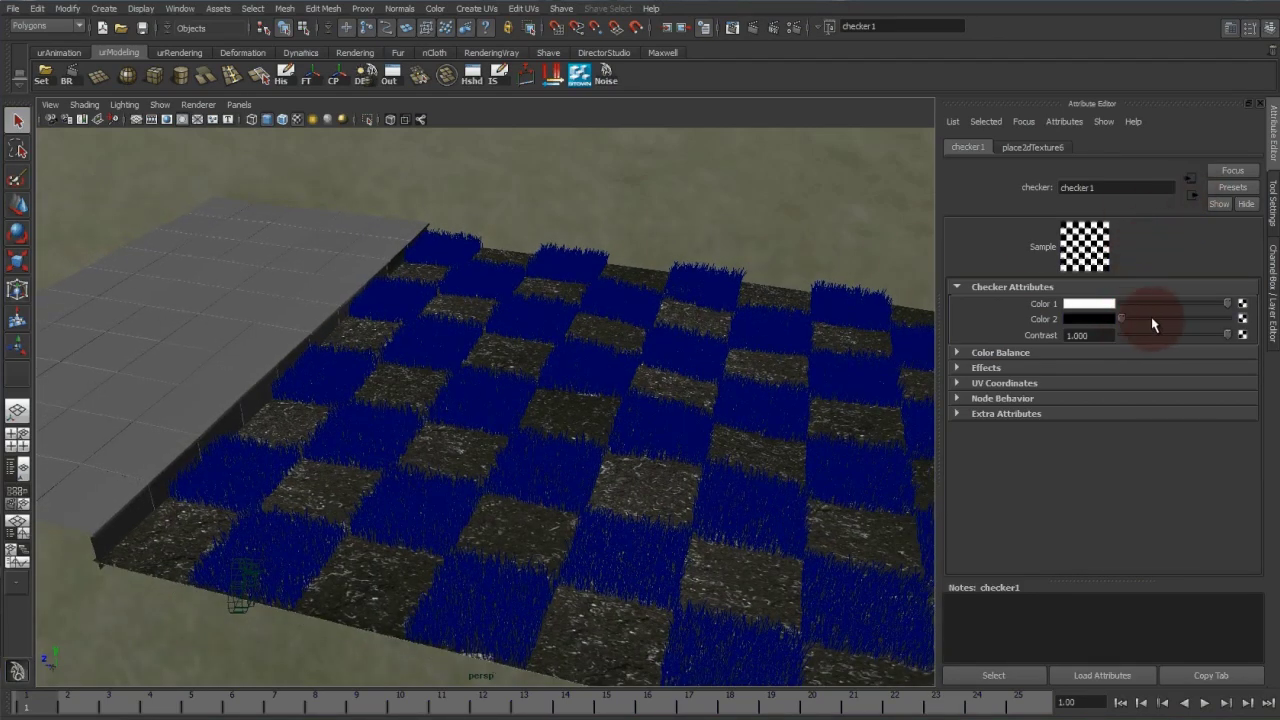
{"action": "left_click_drag", "start_coordinate": [1151, 319], "coordinate": [1162, 318]}
{"action": "left_click_drag", "start_coordinate": [738, 451], "coordinate": [1194, 198], "text": "alt"}
{"action": "left_click", "coordinate": [1194, 198]}
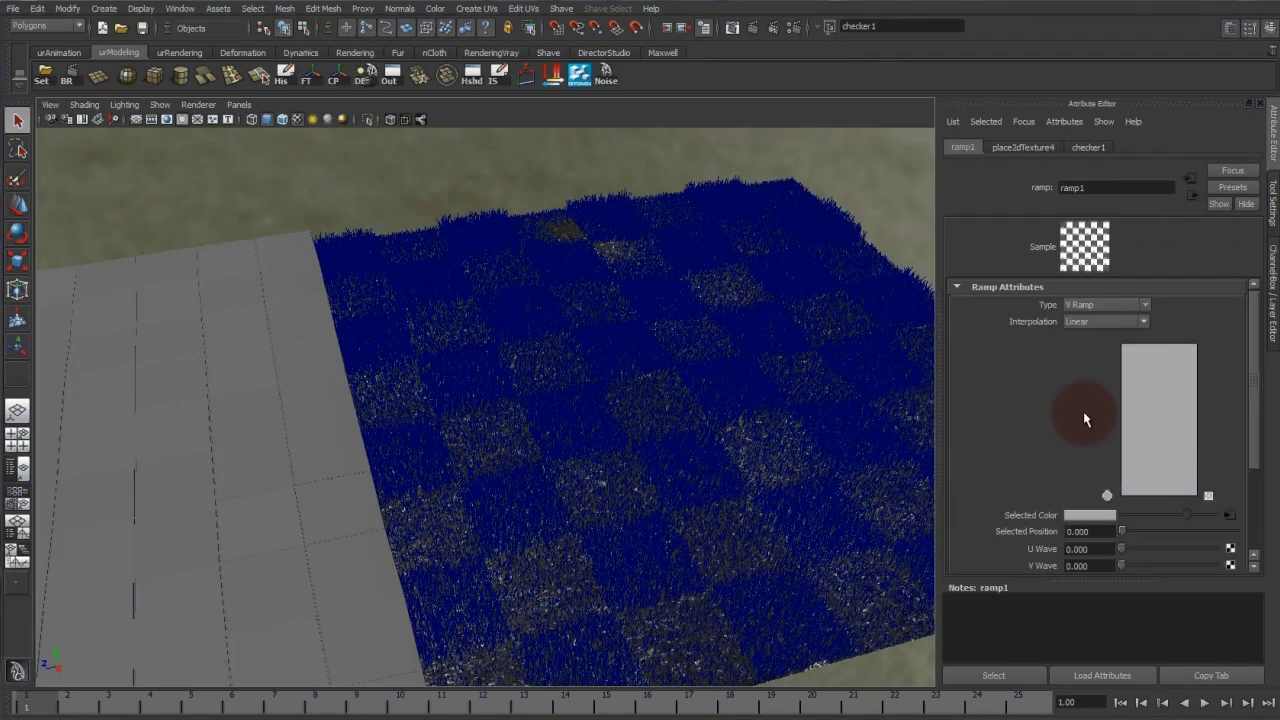
Step: Map a Fractal texture to ramp1's colour in place of the checker and set its Amplitude to 0.101
{"action": "scroll", "coordinate": [1051, 465], "scroll_direction": "down", "scroll_amount": 1}
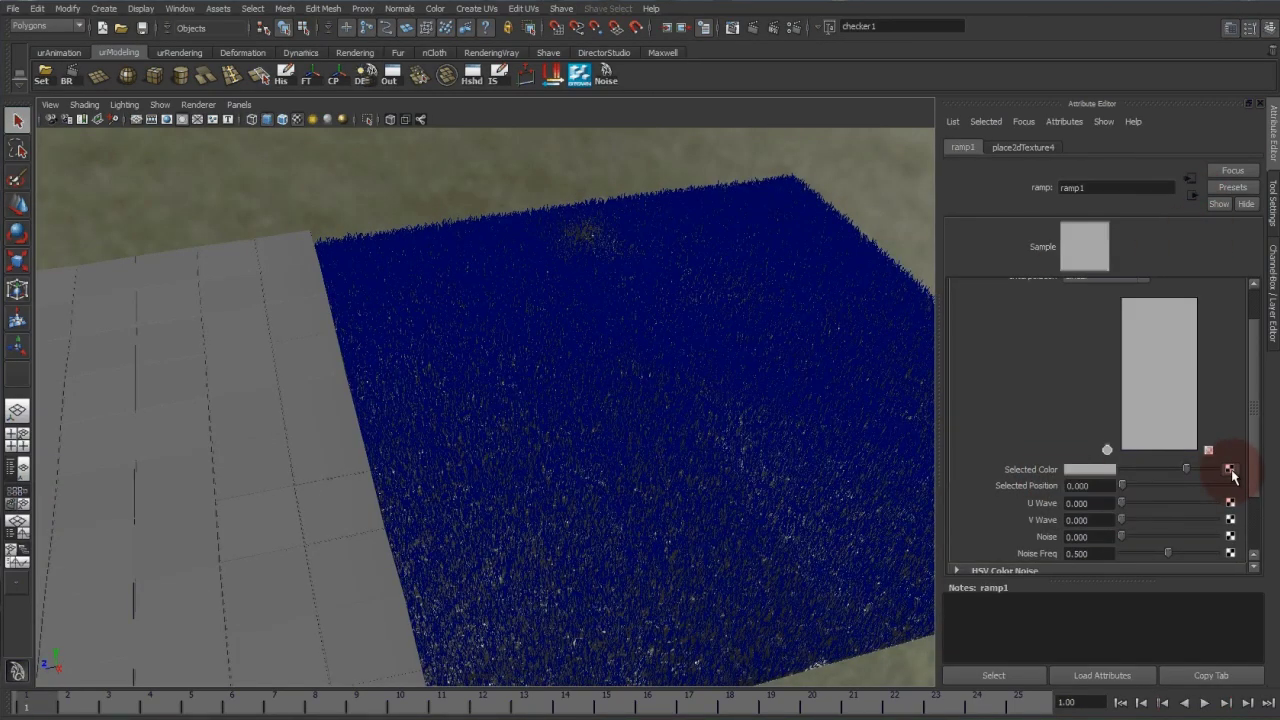
{"action": "left_click", "coordinate": [1230, 470]}
{"action": "left_click", "coordinate": [486, 251]}
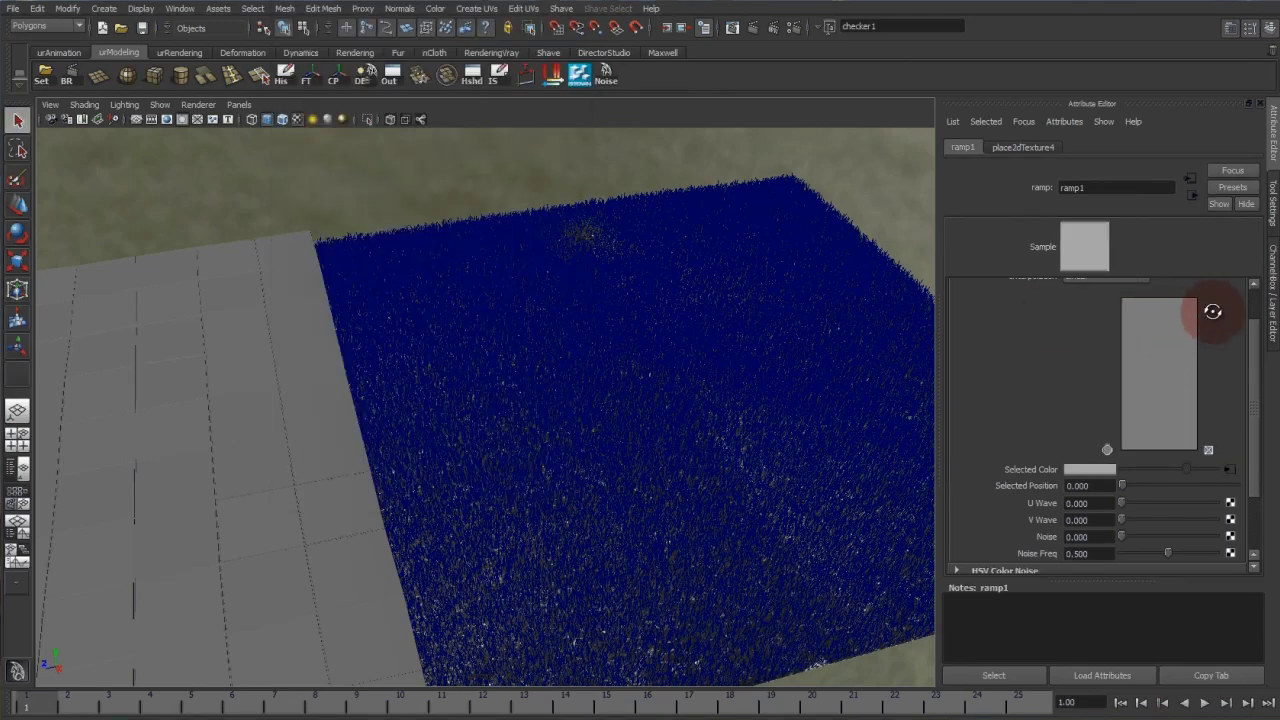
{"action": "left_click_drag", "start_coordinate": [1176, 313], "coordinate": [1143, 305]}
{"action": "left_click_drag", "start_coordinate": [509, 320], "coordinate": [878, 332], "text": "alt"}
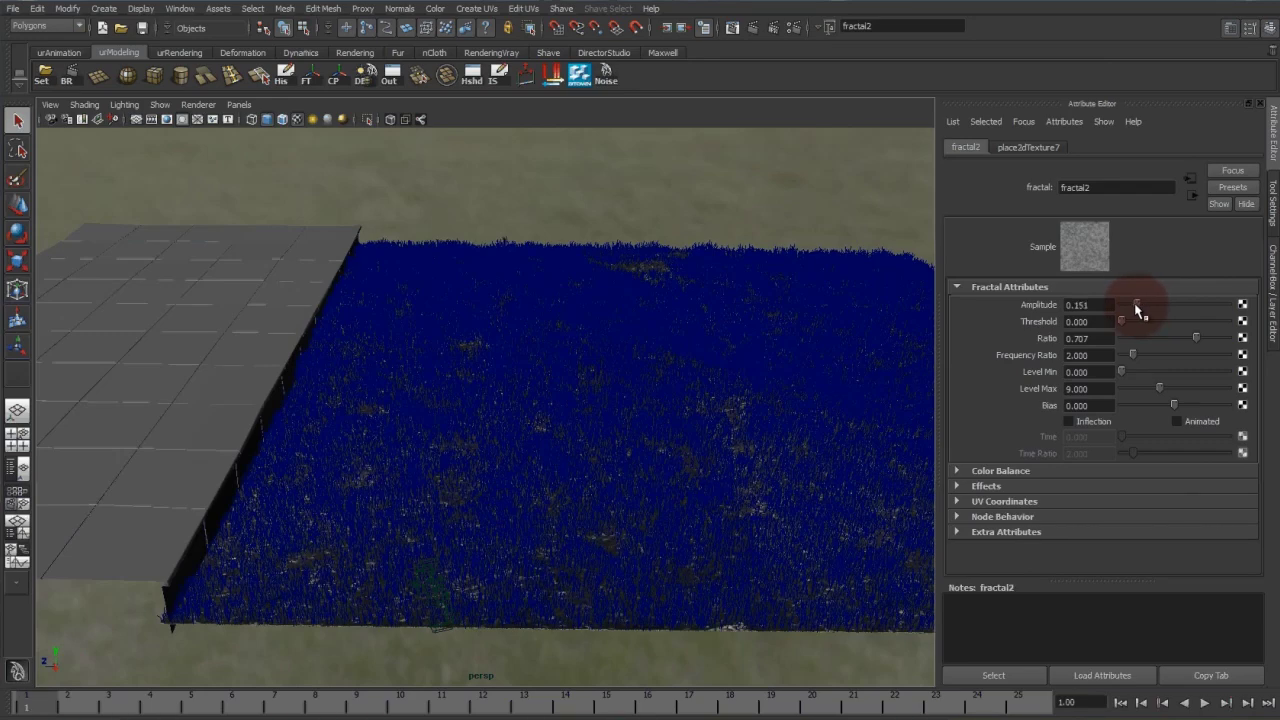
{"action": "left_click_drag", "start_coordinate": [1137, 310], "coordinate": [1131, 310]}
Step: Examine the grass length variation across the lawn at close and wide views
{"action": "scroll", "coordinate": [590, 370], "scroll_direction": "up", "scroll_amount": 3}
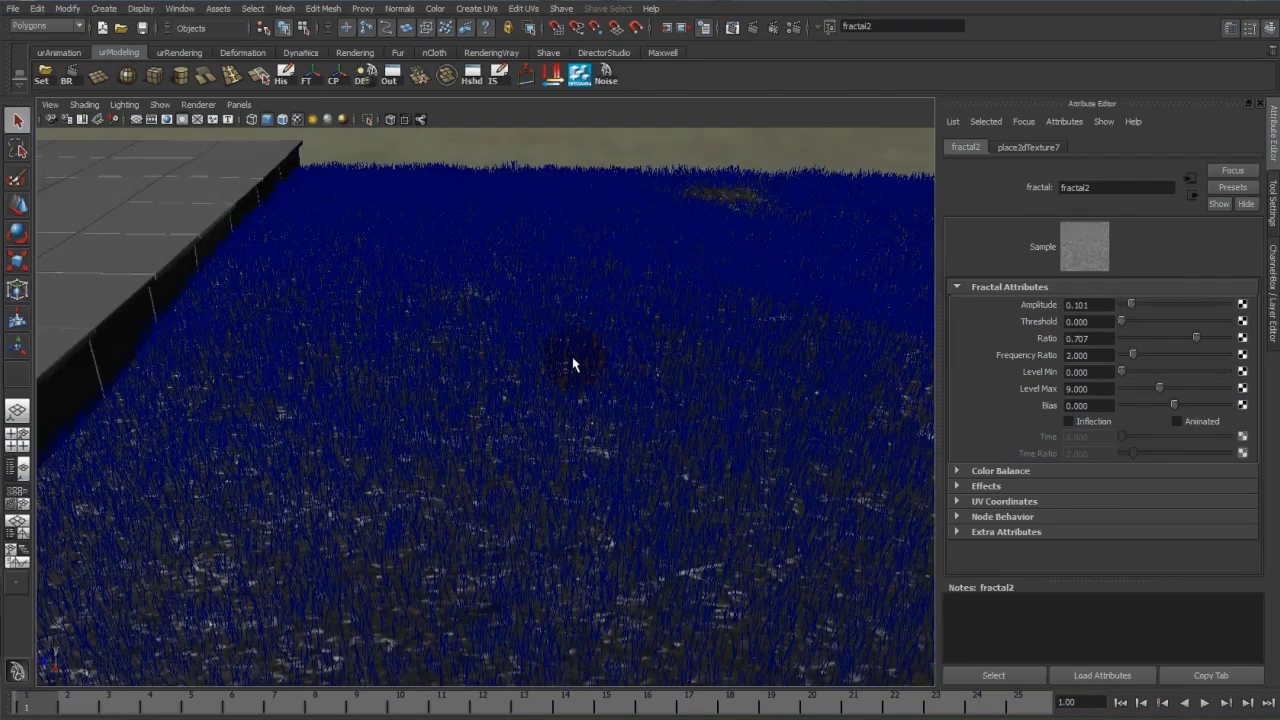
{"action": "scroll", "coordinate": [394, 366], "scroll_direction": "down", "scroll_amount": 3}
{"action": "scroll", "coordinate": [527, 396], "scroll_direction": "up", "scroll_amount": 3}
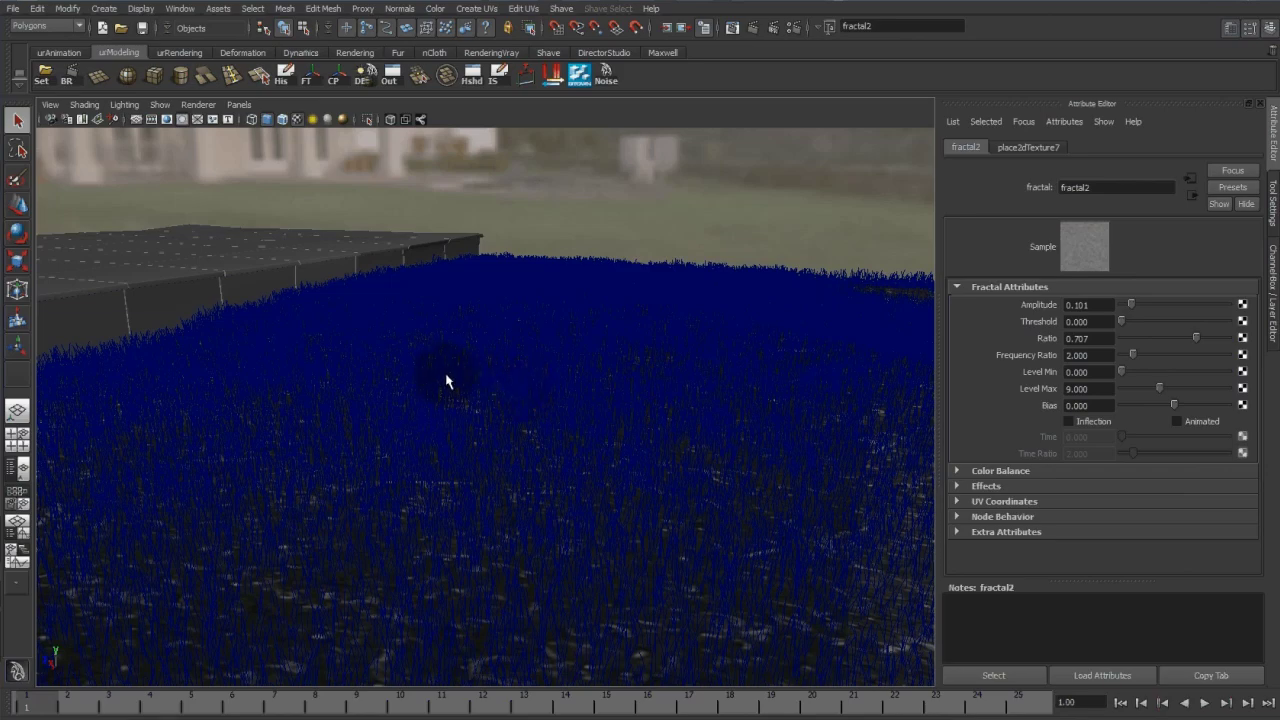
{"action": "scroll", "coordinate": [446, 381], "scroll_direction": "down", "scroll_amount": 3}
{"action": "scroll", "coordinate": [473, 394], "scroll_direction": "up", "scroll_amount": 3}
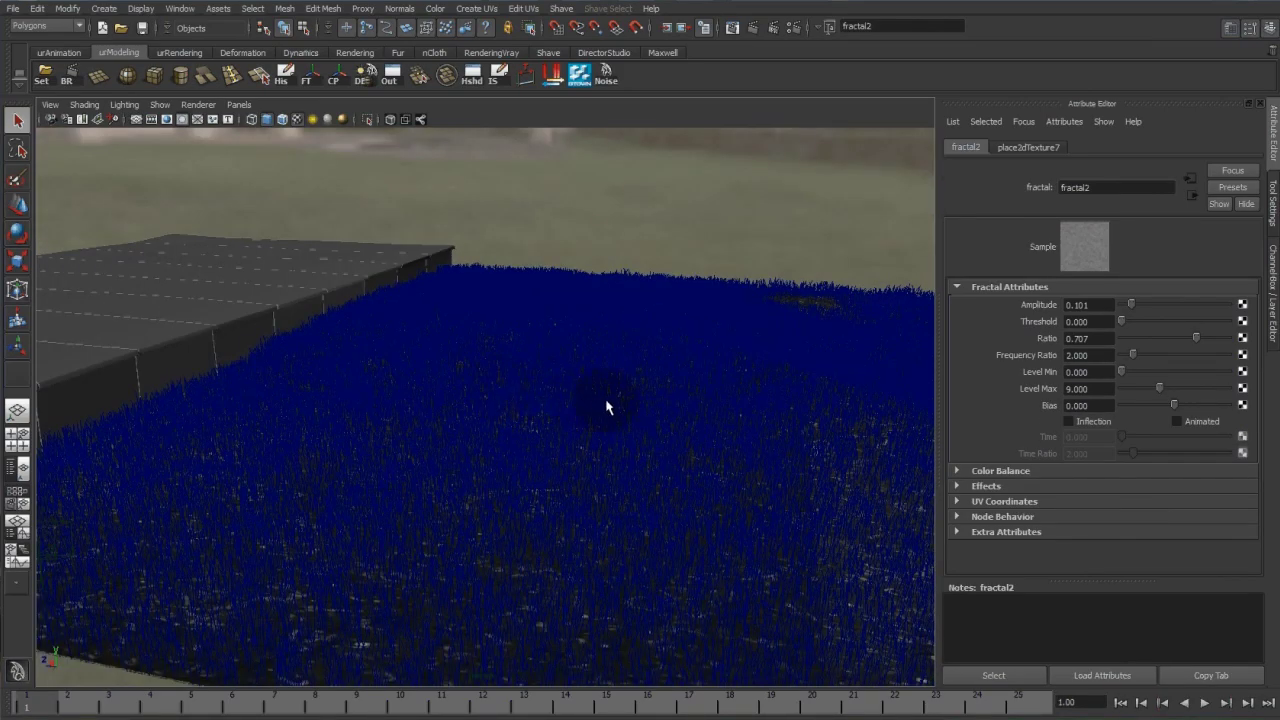
{"action": "scroll", "coordinate": [660, 420], "scroll_direction": "up", "scroll_amount": 3}
{"action": "scroll", "coordinate": [623, 429], "scroll_direction": "up", "scroll_amount": 3}
{"action": "scroll", "coordinate": [363, 371], "scroll_direction": "down", "scroll_amount": 3}
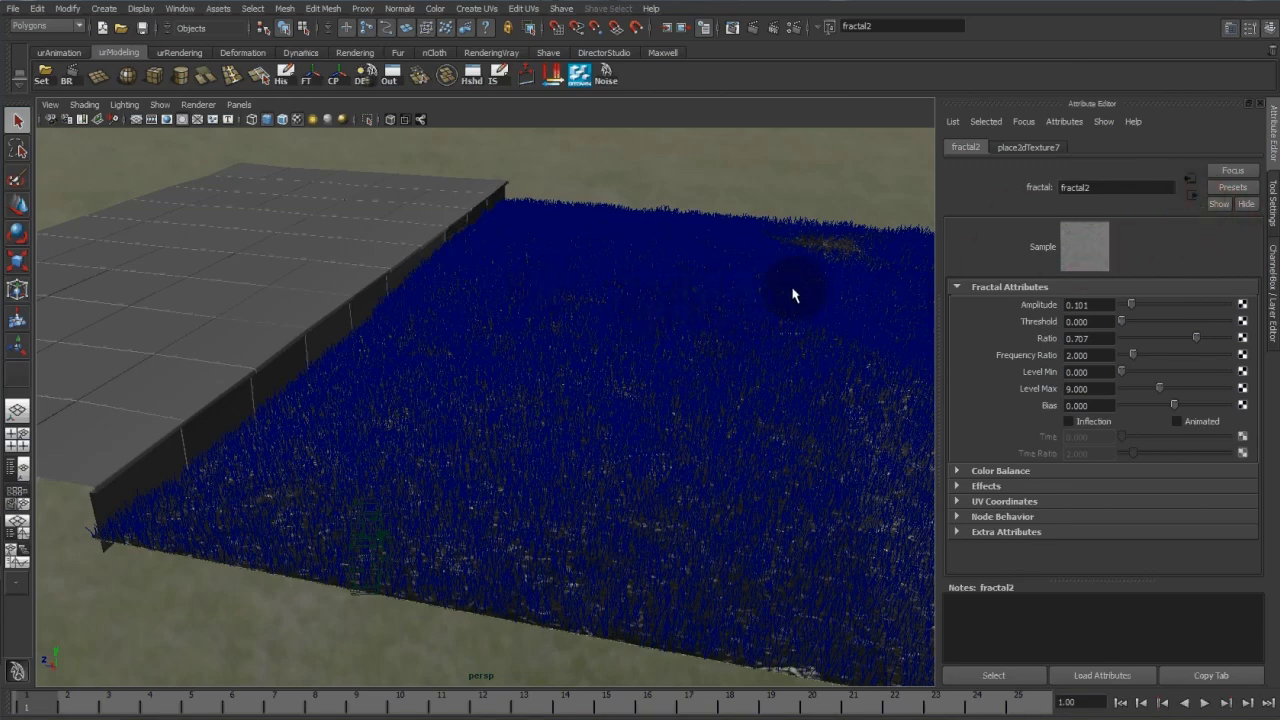
Step: Return to the pPlane2 fur properties and map a new Ramp to the Gravity texture
{"action": "left_click", "coordinate": [1190, 195]}
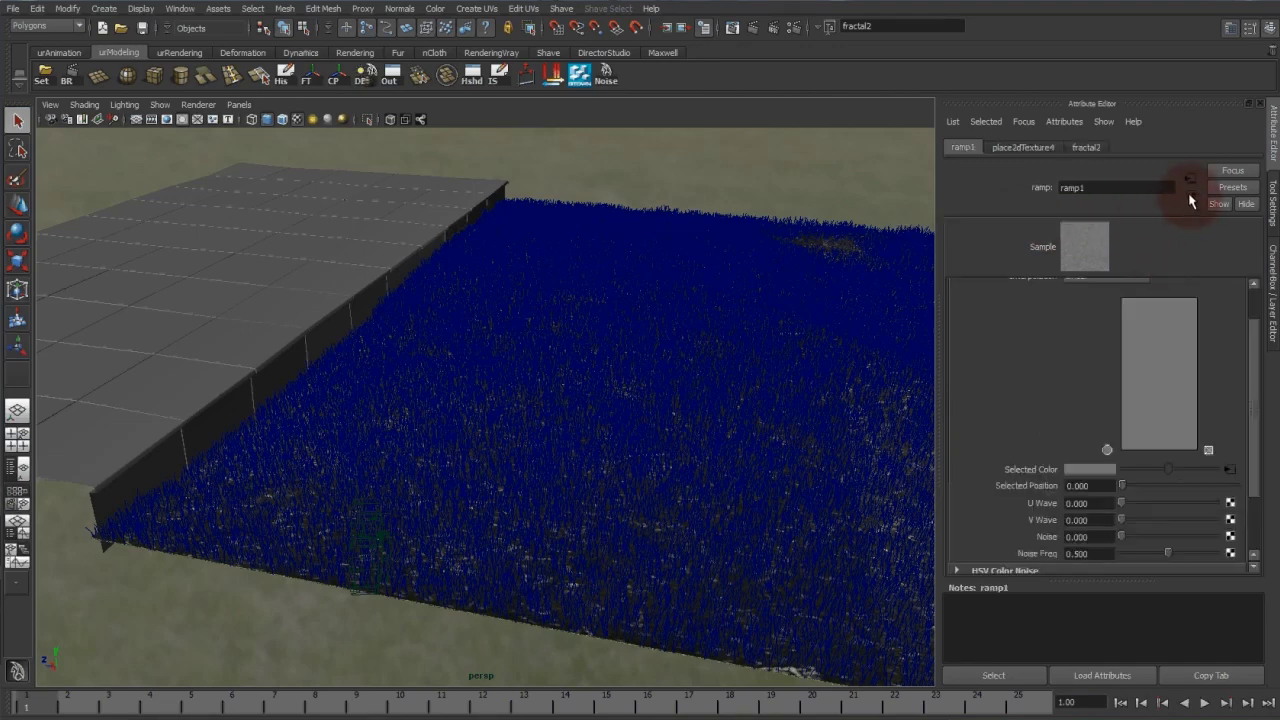
{"action": "left_click", "coordinate": [1190, 196]}
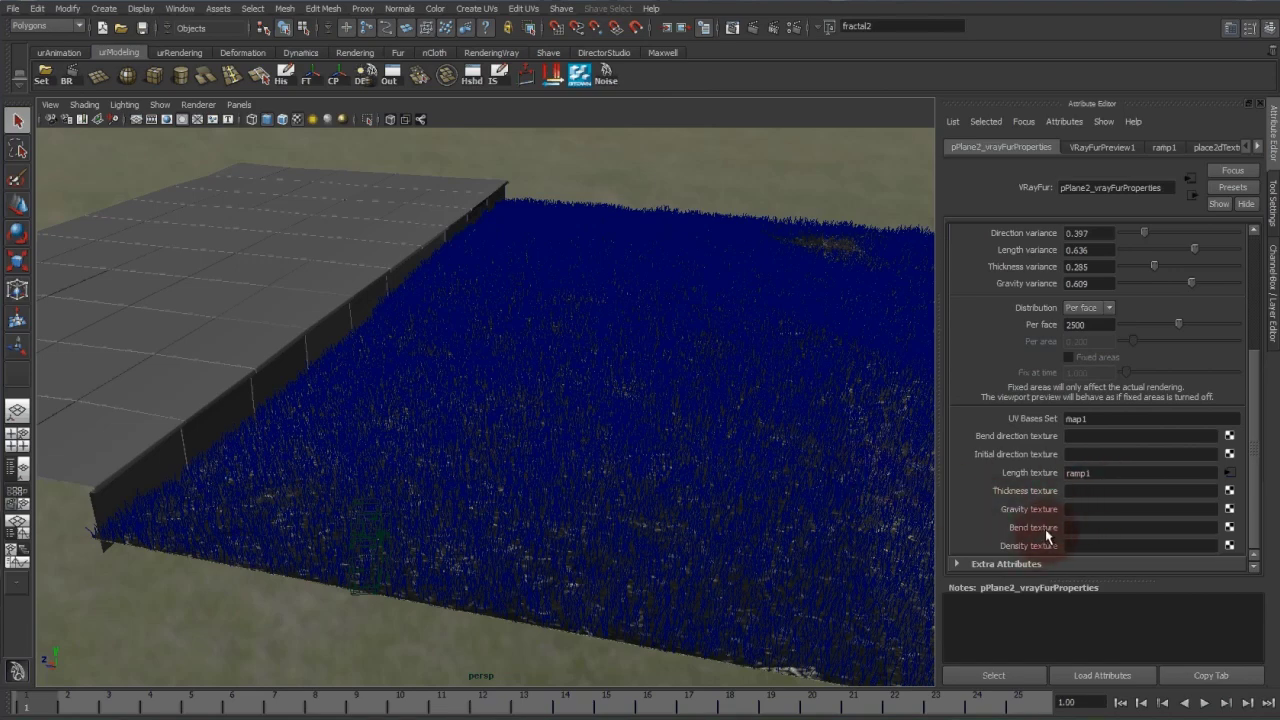
{"action": "left_click", "coordinate": [1224, 510]}
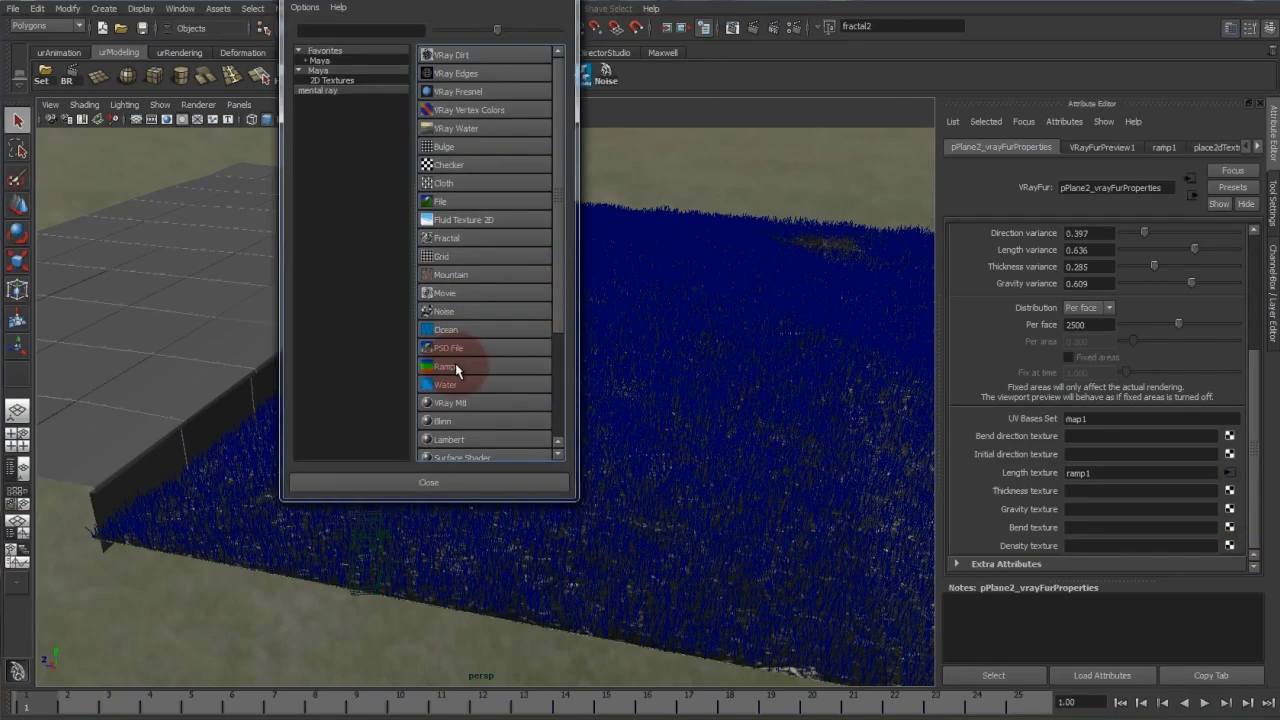
{"action": "left_click", "coordinate": [446, 366]}
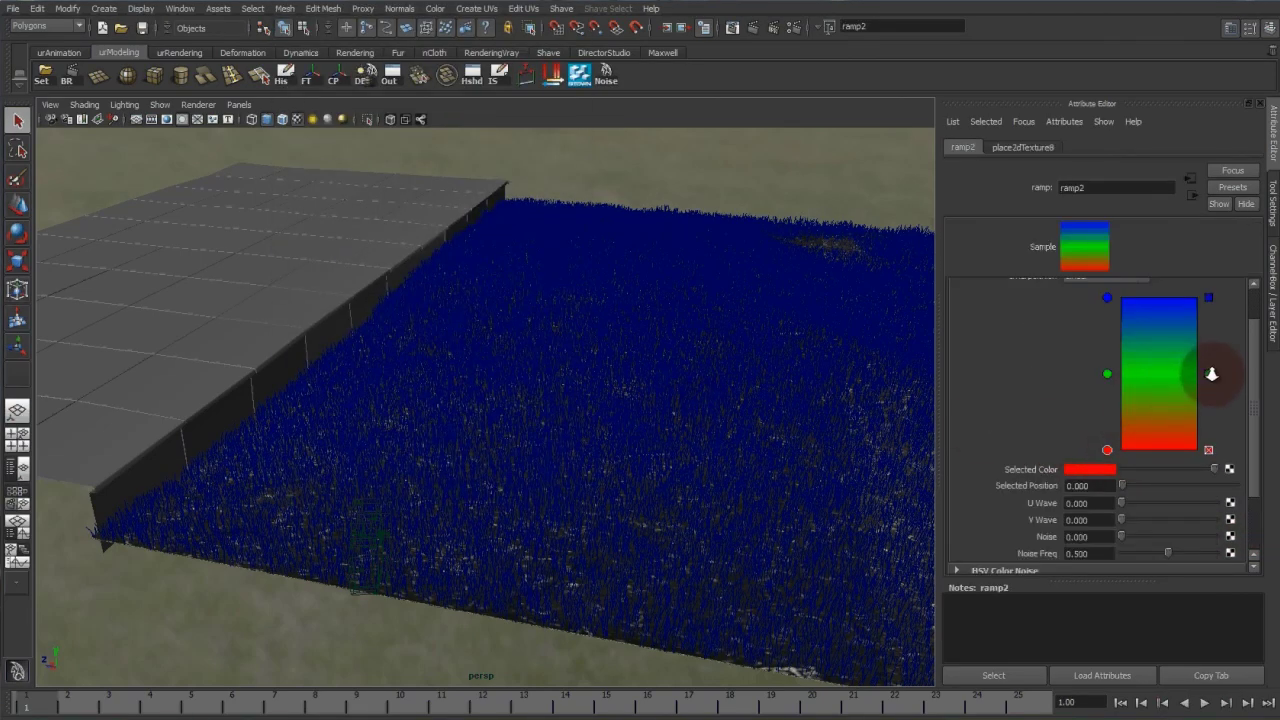
Step: Reduce ramp2 to its single red colour entry by removing the green and blue ones, and map a Fractal texture to that colour
{"action": "left_click", "coordinate": [1208, 373]}
{"action": "left_click", "coordinate": [1208, 297]}
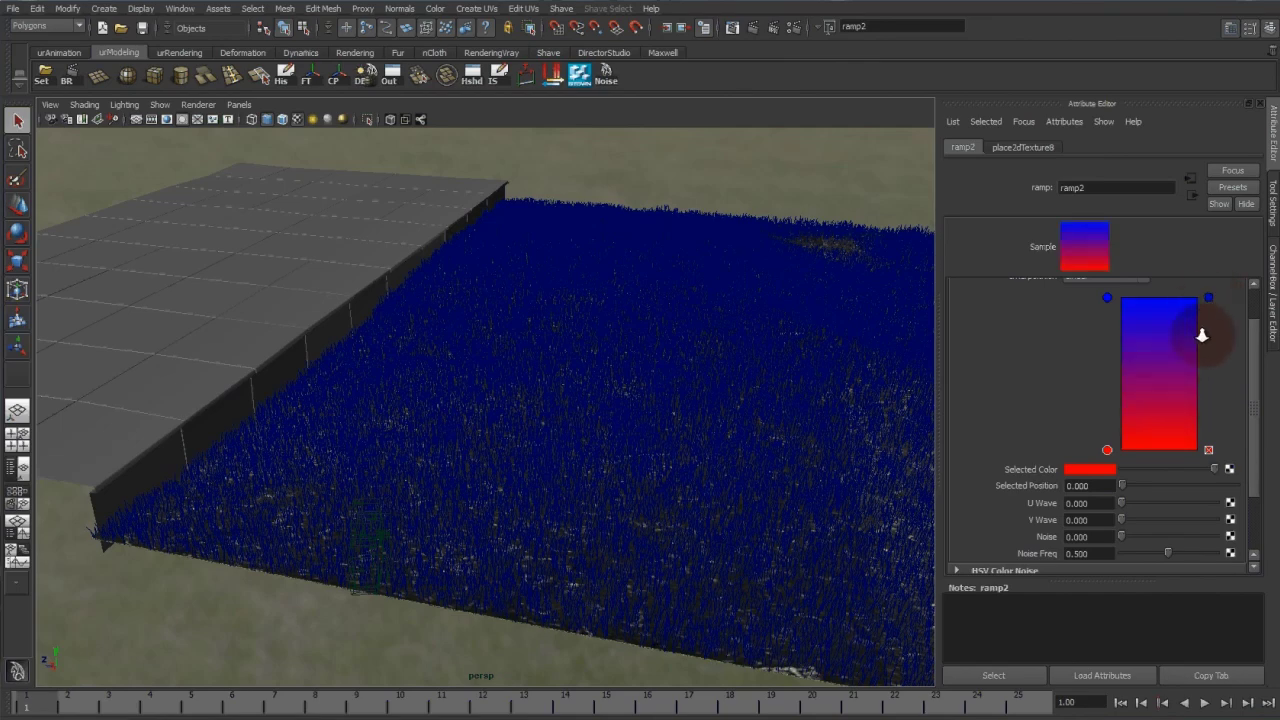
{"action": "left_click", "coordinate": [1107, 452]}
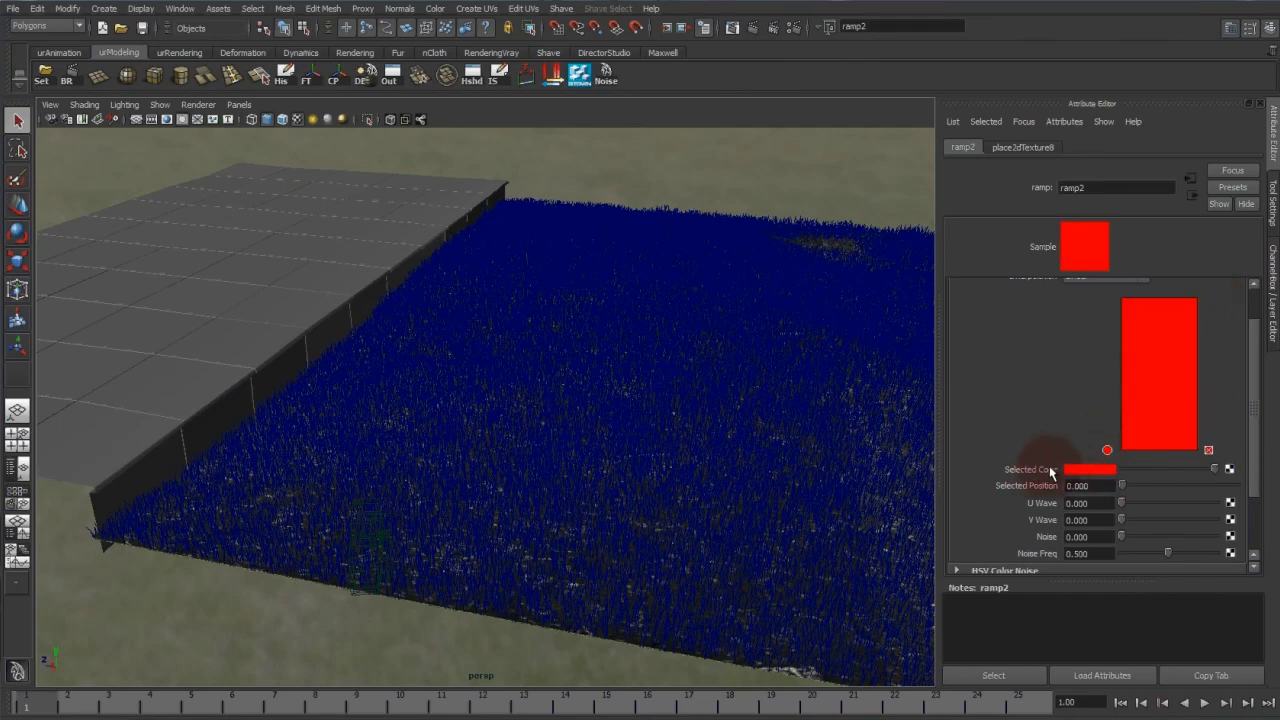
{"action": "left_click", "coordinate": [1230, 469]}
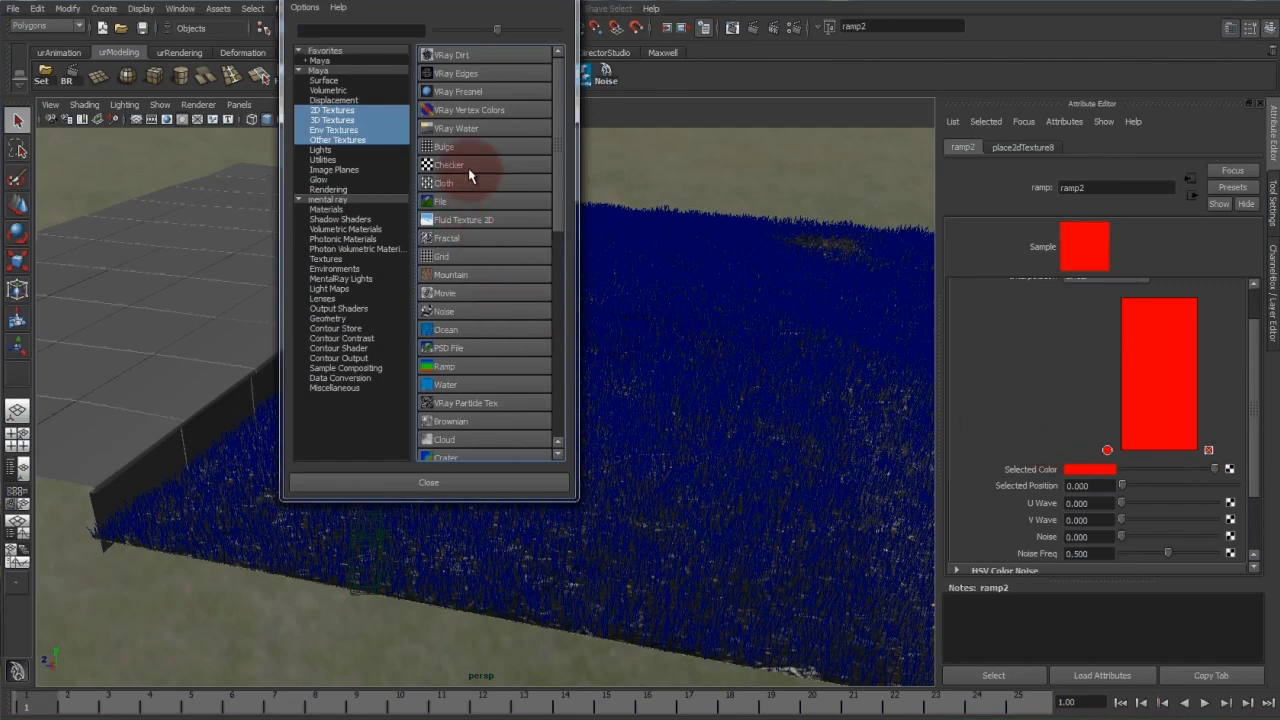
{"action": "left_click", "coordinate": [480, 237]}
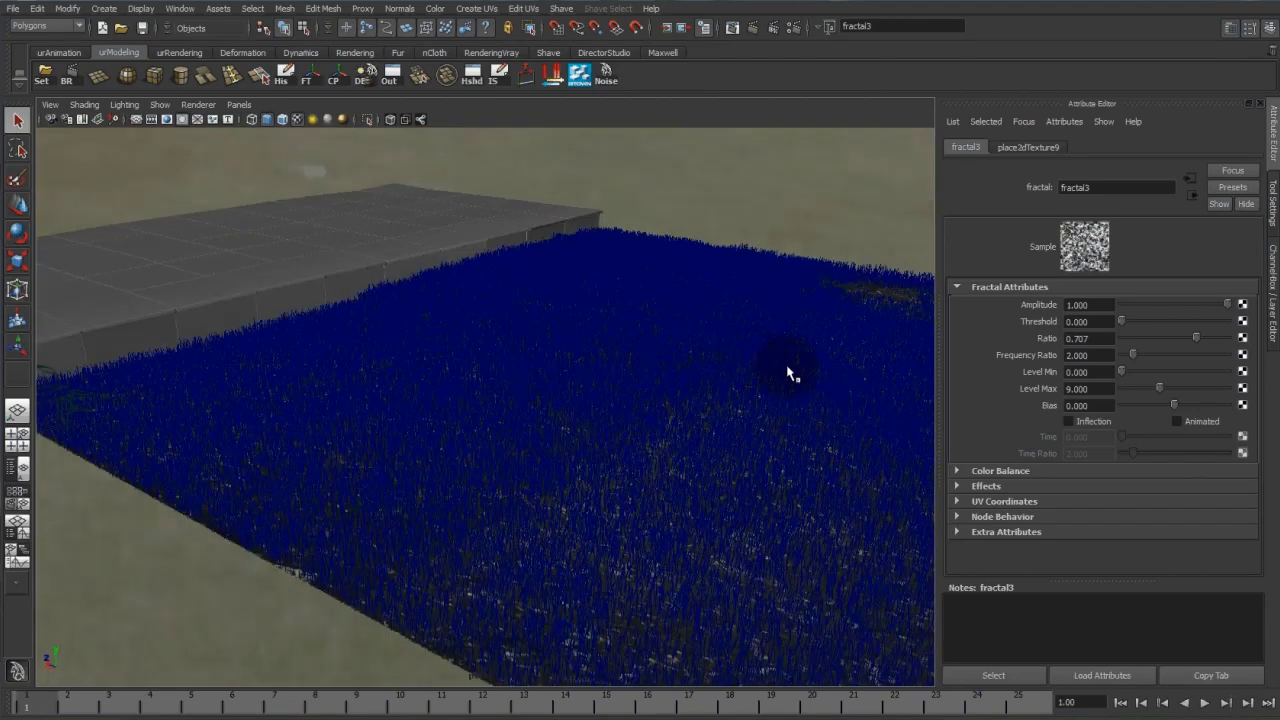
Step: Set the new fractal's Amplitude to 0.266 and make the texture animated
{"action": "right_click_drag", "start_coordinate": [791, 371], "coordinate": [810, 386], "text": "alt"}
{"action": "left_click_drag", "start_coordinate": [690, 368], "coordinate": [749, 386], "text": "alt"}
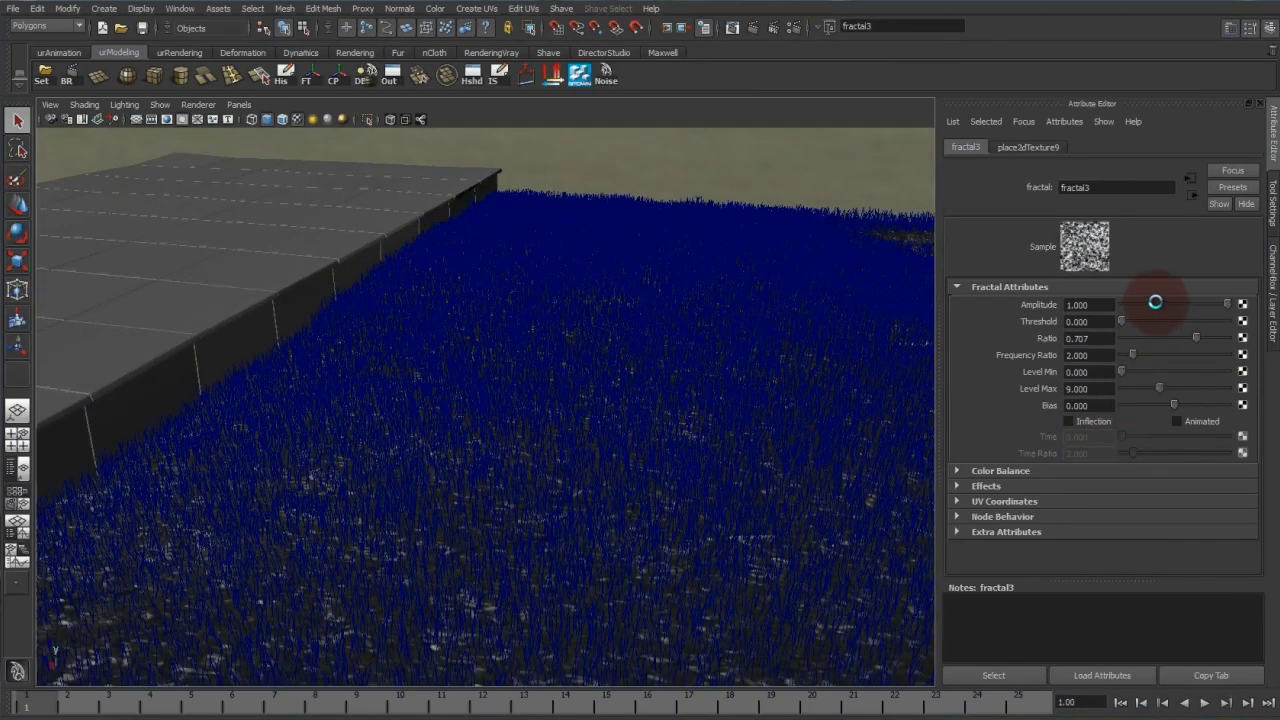
{"action": "left_click_drag", "start_coordinate": [1156, 303], "coordinate": [1155, 304]}
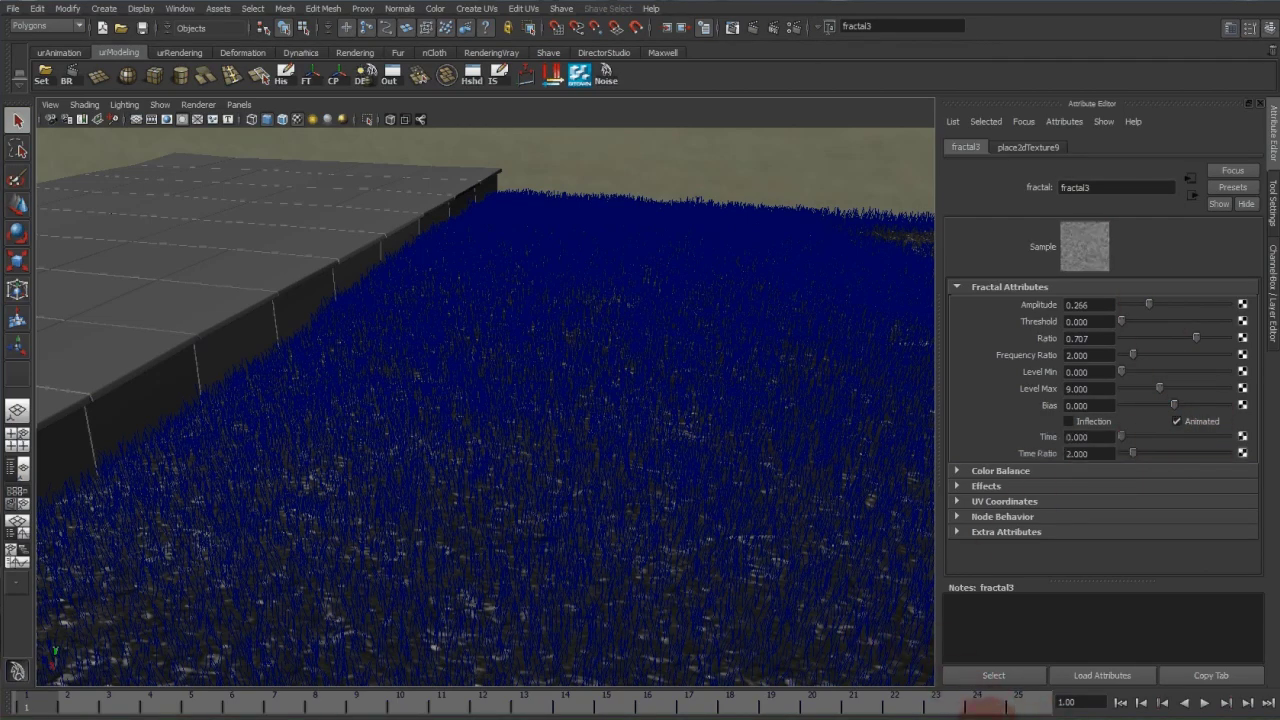
Step: Extend the timeline to 500 frames and key the fractal's Time at 0 on frame 1 and 8.633 on frame 500, with Time Ratio 50
{"action": "double_click", "coordinate": [828, 712]}
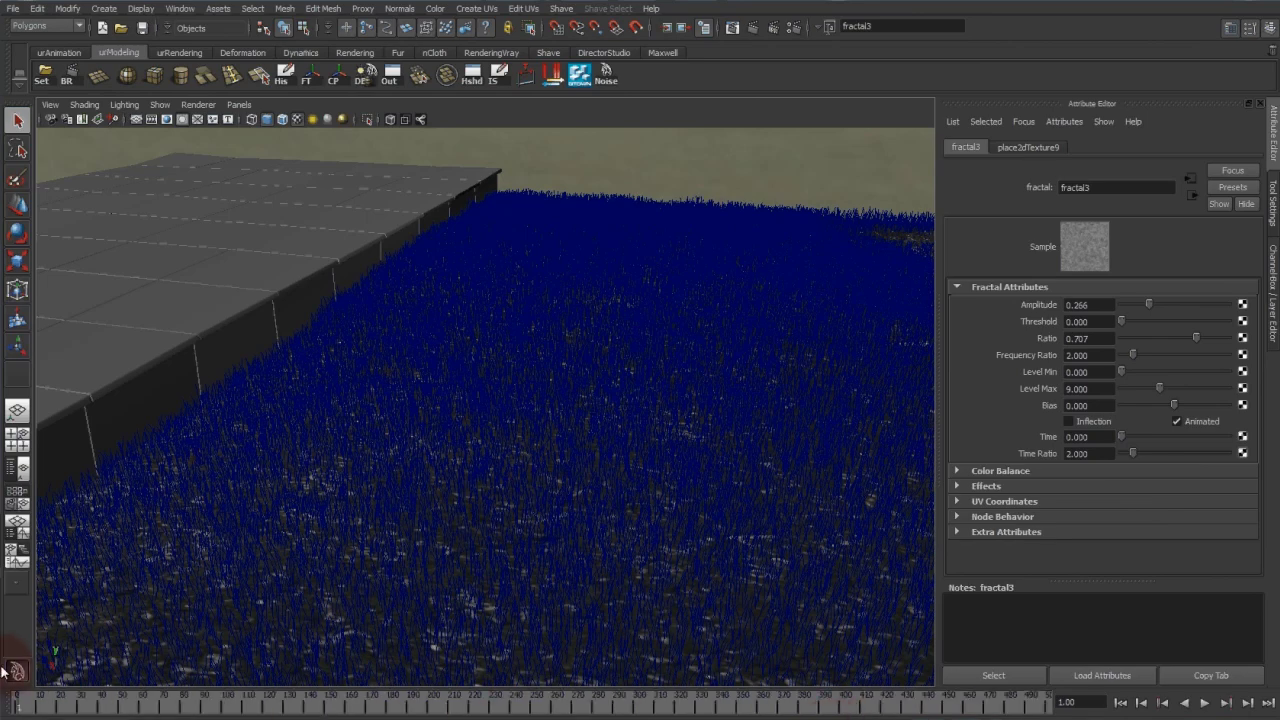
{"action": "right_click", "coordinate": [1088, 440]}
{"action": "left_click", "coordinate": [1116, 457]}
{"action": "left_click_drag", "start_coordinate": [600, 712], "coordinate": [1053, 712]}
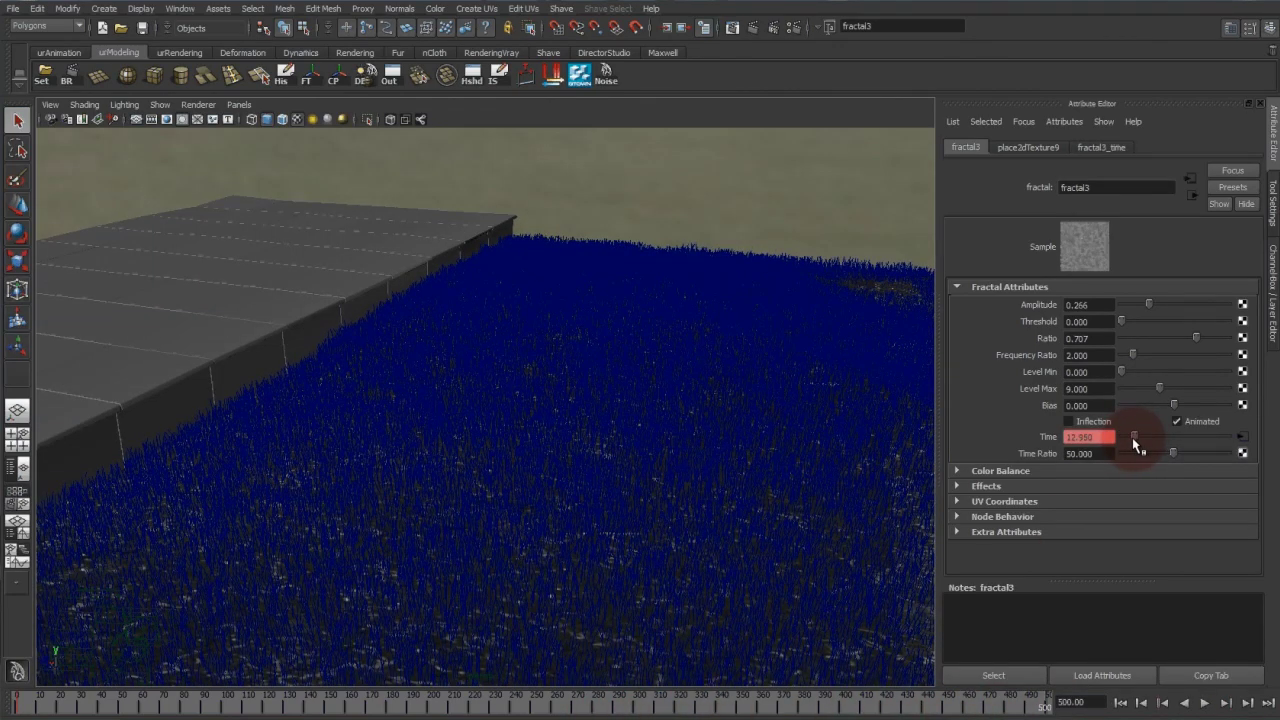
{"action": "right_click", "coordinate": [1105, 441]}
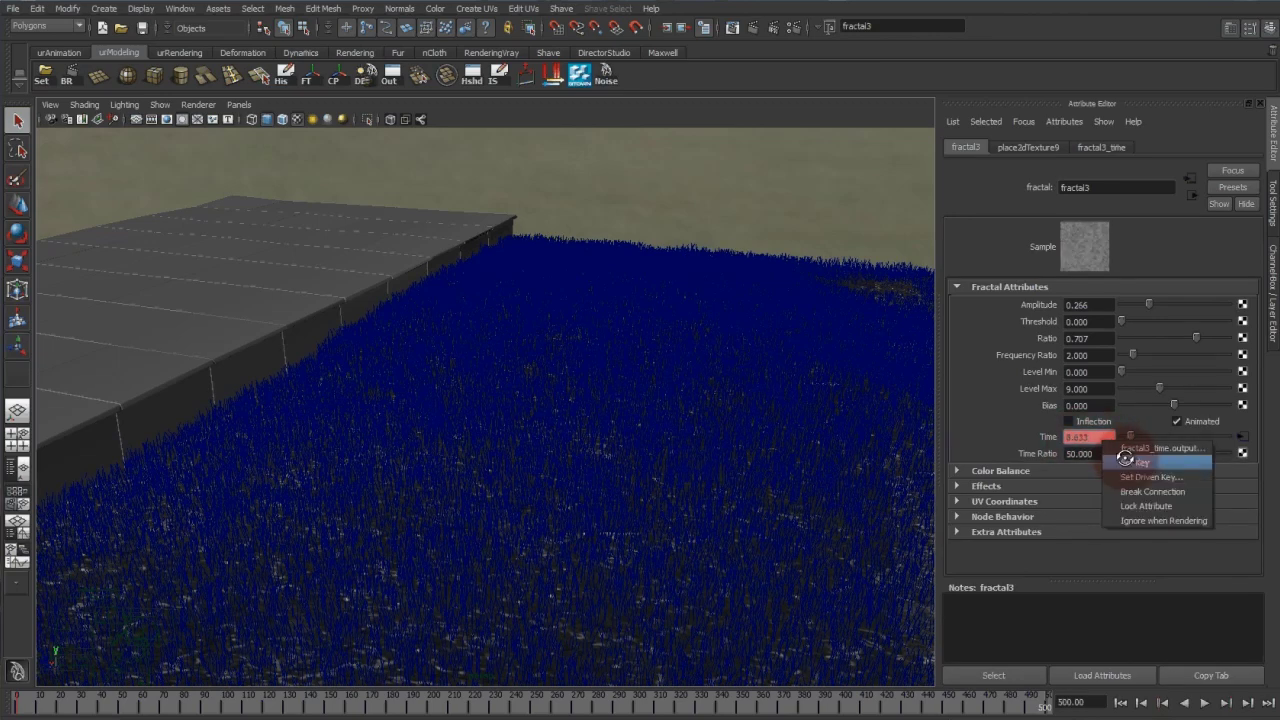
{"action": "left_click", "coordinate": [1118, 460]}
Step: Scrub through the timeline at several frames and from a low view to examine how the animated fractal moves the grass
{"action": "left_click", "coordinate": [576, 707]}
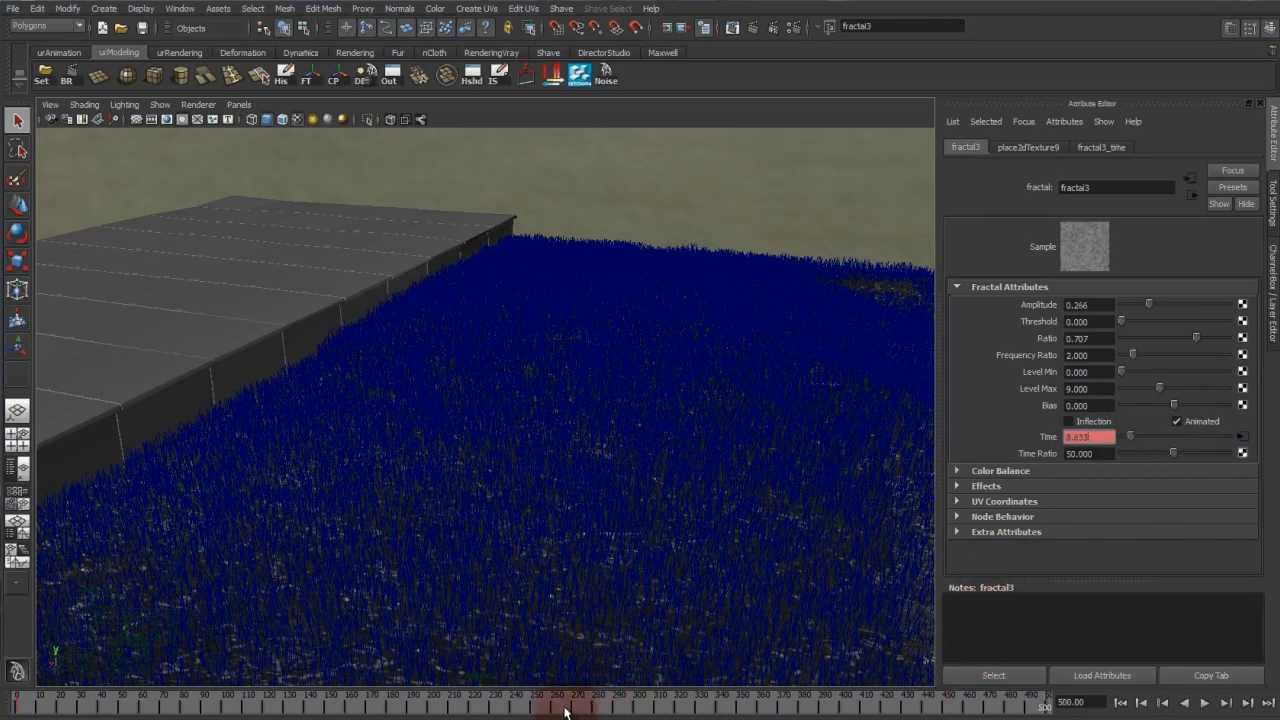
{"action": "left_click", "coordinate": [357, 702]}
{"action": "left_click", "coordinate": [257, 703]}
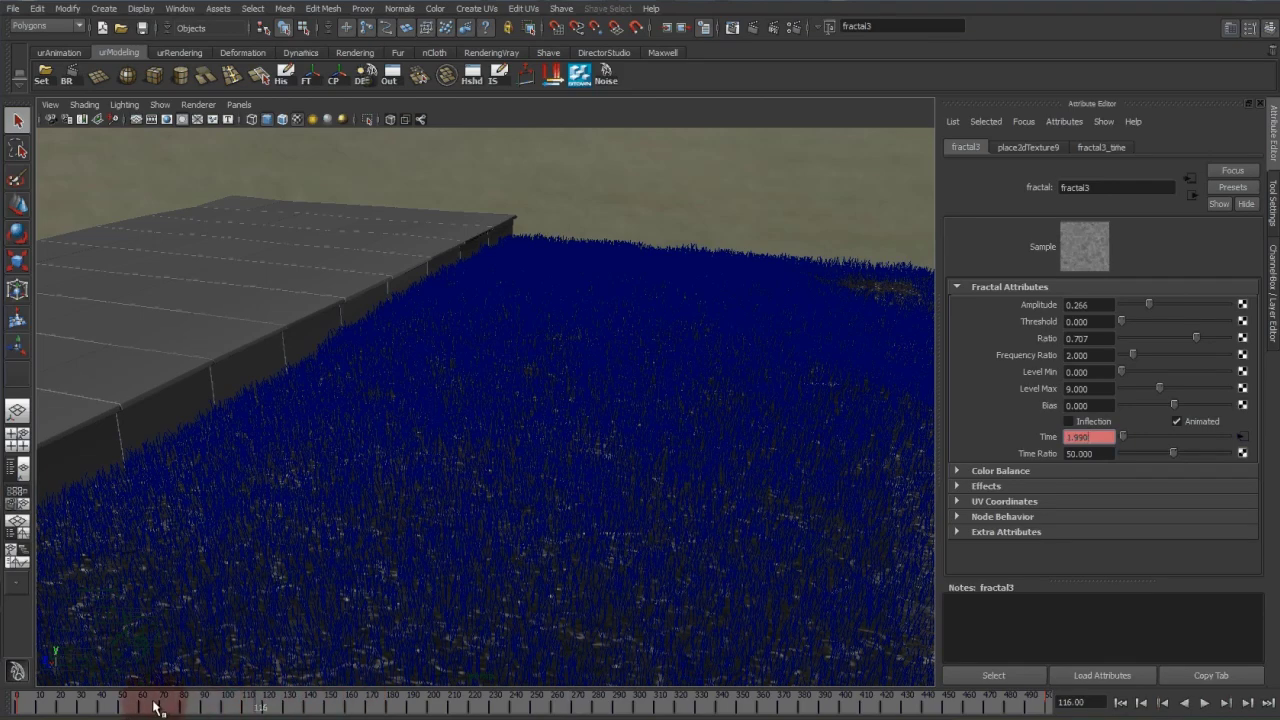
{"action": "left_click_drag", "start_coordinate": [155, 707], "coordinate": [440, 709]}
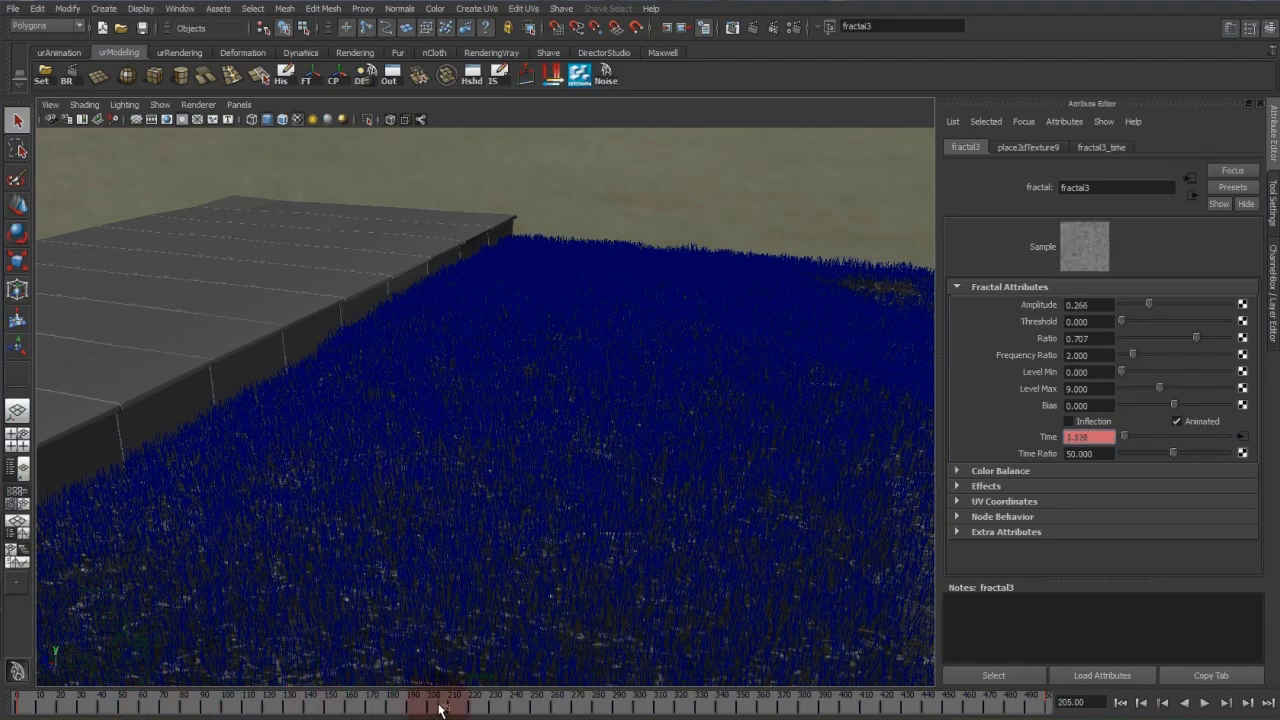
{"action": "left_click", "coordinate": [605, 708]}
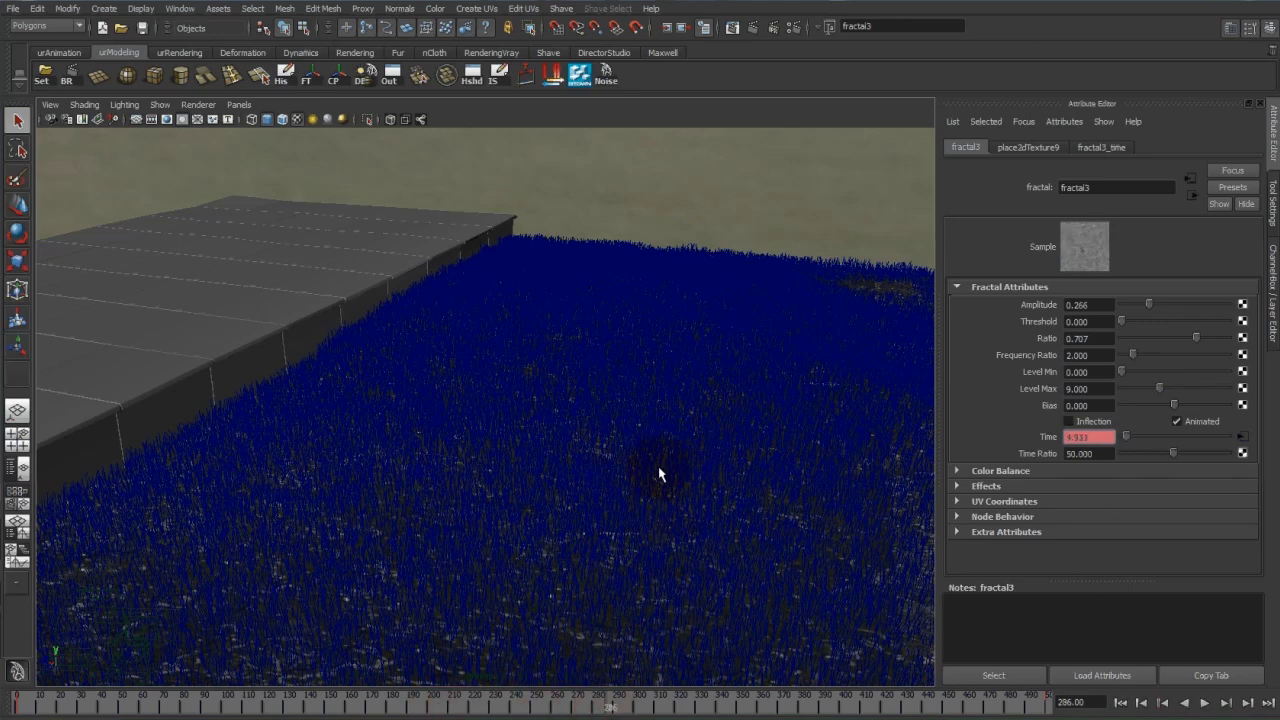
{"action": "left_click_drag", "start_coordinate": [659, 474], "coordinate": [712, 469], "text": "alt"}
{"action": "left_click_drag", "start_coordinate": [592, 476], "coordinate": [597, 583], "text": "alt"}
{"action": "left_click", "coordinate": [757, 710]}
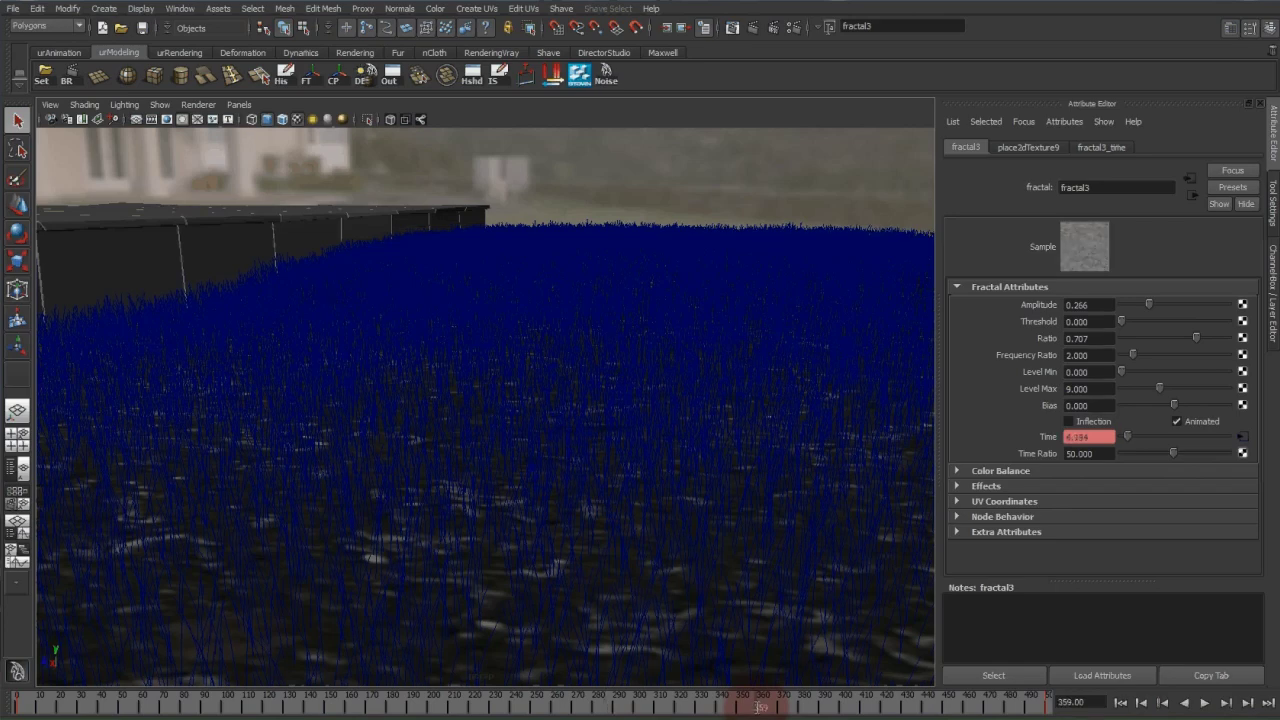
{"action": "left_click", "coordinate": [462, 707]}
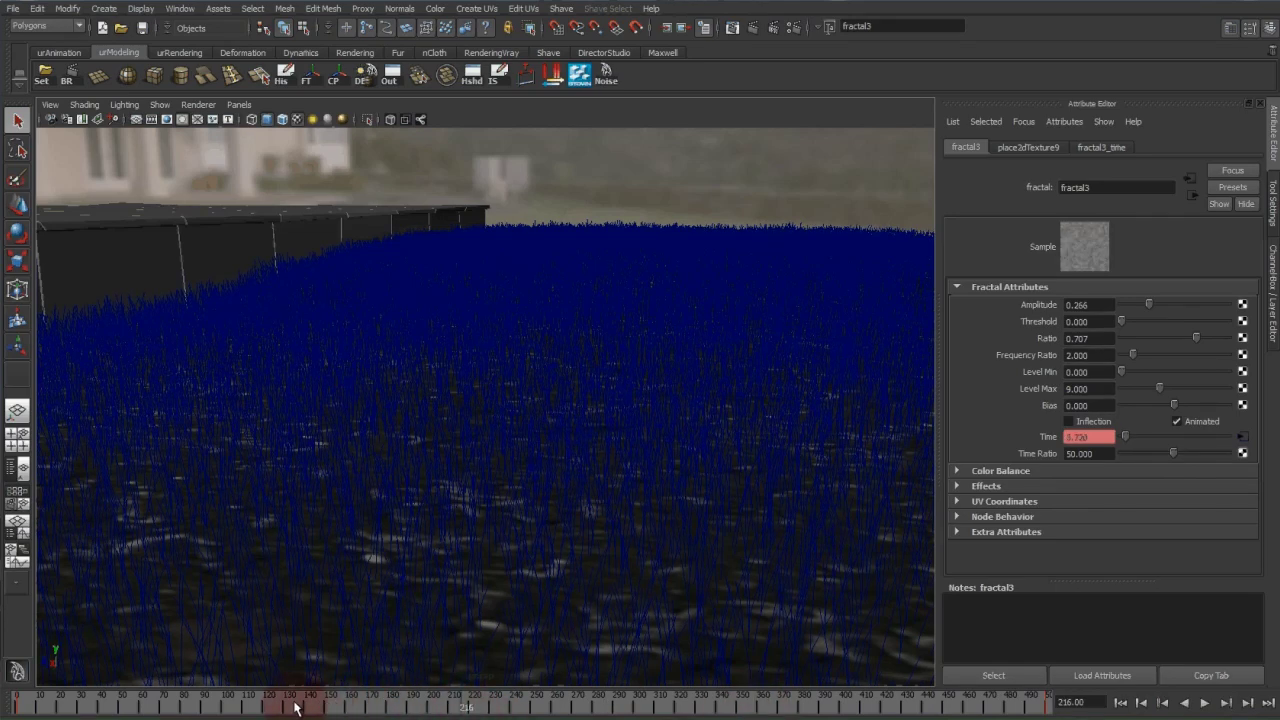
{"action": "left_click", "coordinate": [210, 706]}
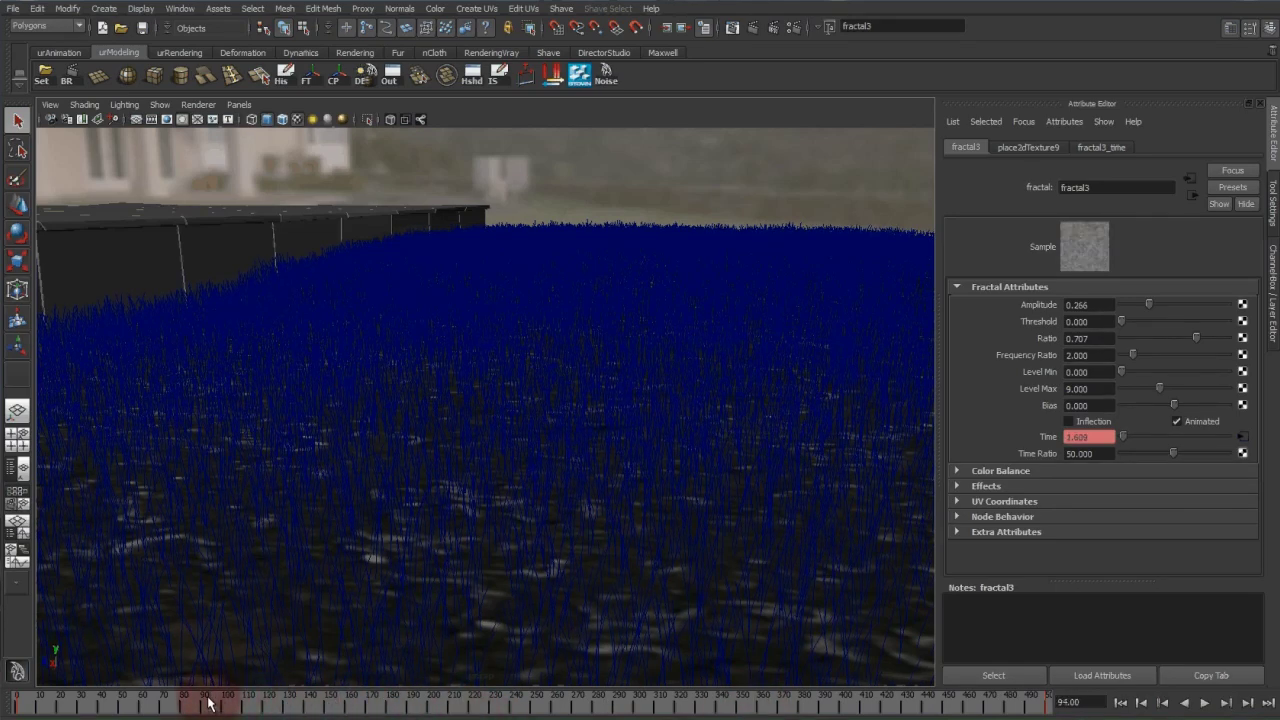
{"action": "left_click", "coordinate": [118, 707]}
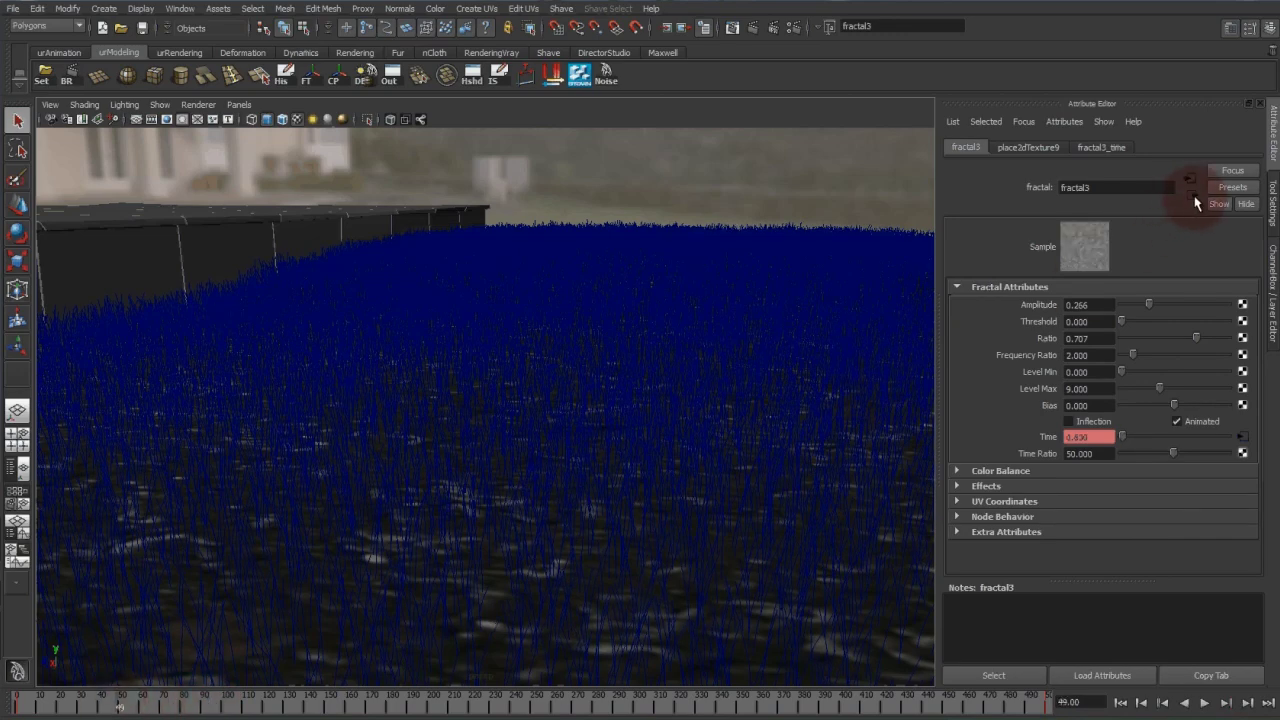
Step: Return to the pPlane2 fur properties, look through camera1 and render frame 49 with V-Ray to check the grass
{"action": "left_click", "coordinate": [1194, 198]}
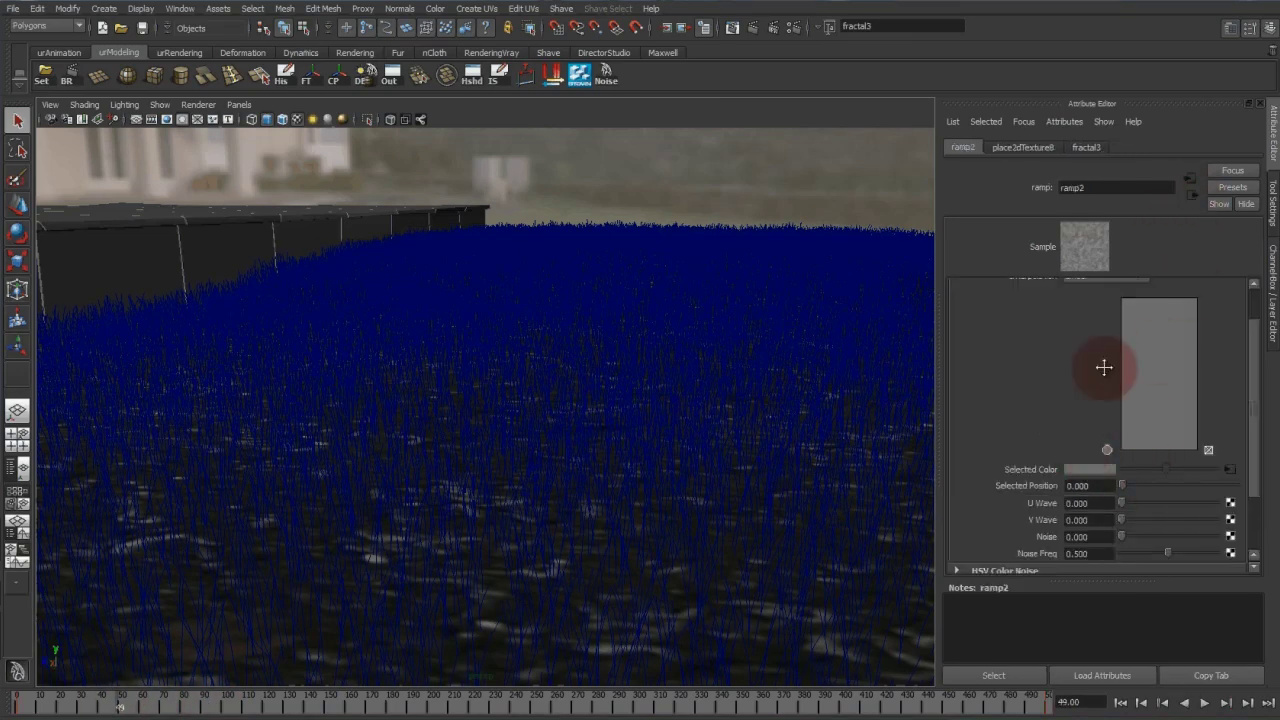
{"action": "left_click", "coordinate": [1190, 196]}
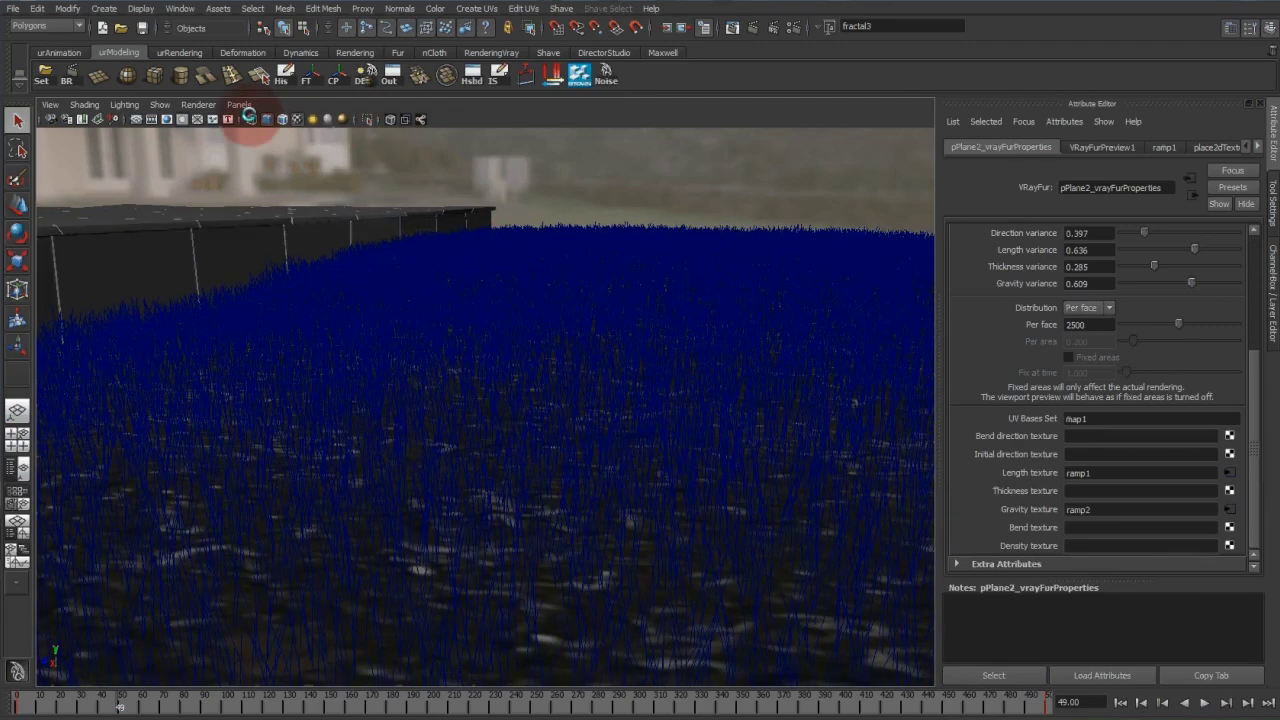
{"action": "left_click", "coordinate": [239, 105]}
{"action": "mouse_move", "coordinate": [275, 118]}
{"action": "left_click", "coordinate": [371, 122]}
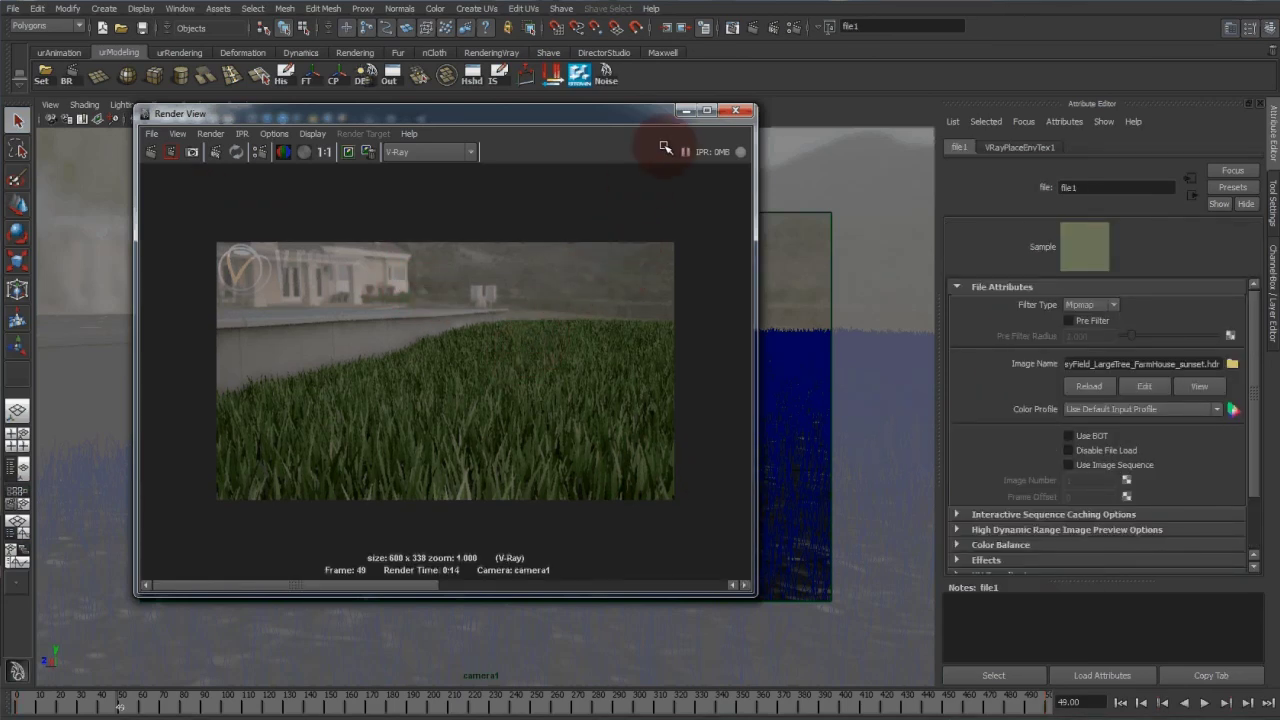
{"action": "left_click", "coordinate": [684, 110]}
Step: Switch back to the perspective view and create a locator
{"action": "key", "text": "space"}
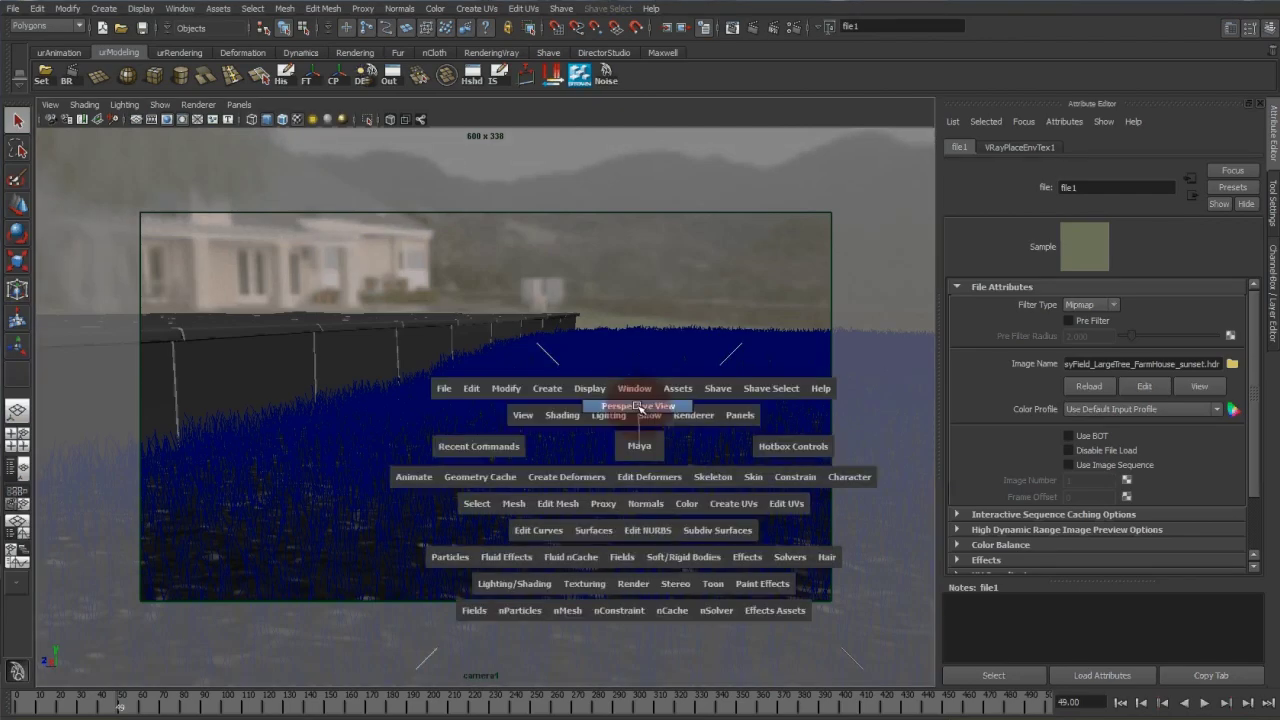
{"action": "left_click", "coordinate": [640, 407]}
{"action": "left_click", "coordinate": [104, 8]}
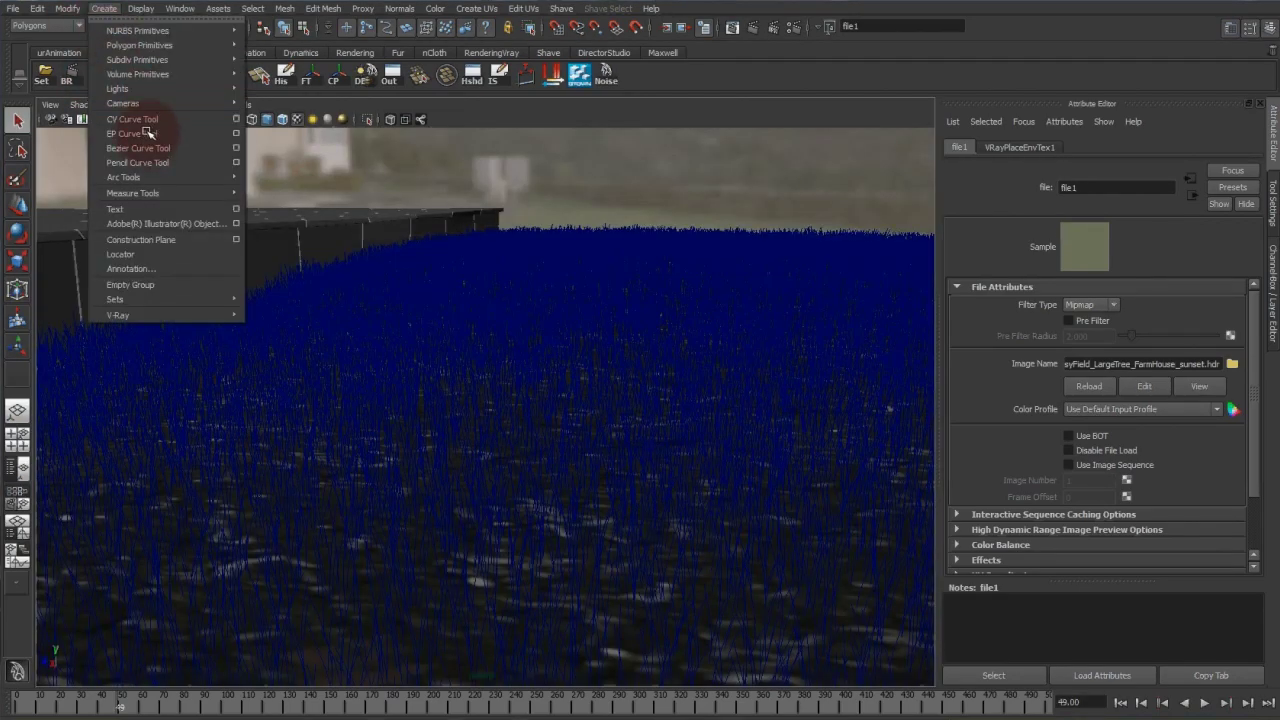
{"action": "left_click", "coordinate": [140, 254]}
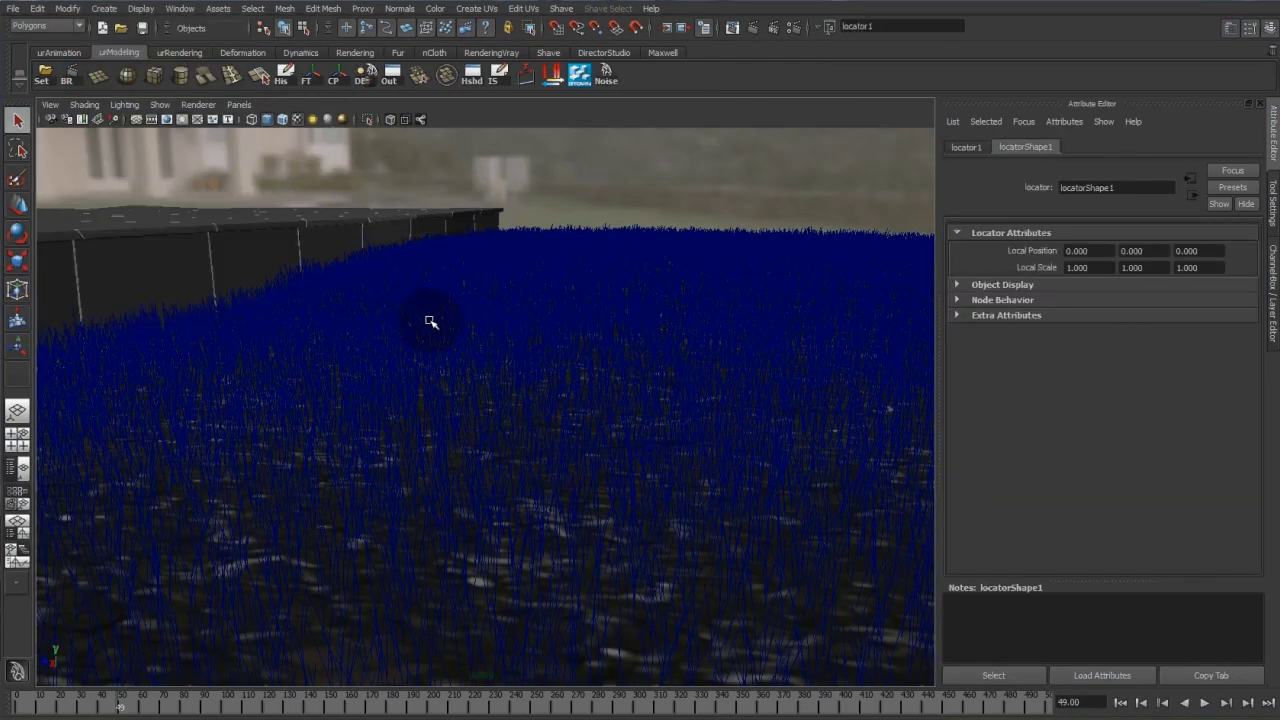
Step: Move the locator onto the lawn and scale it up so it stands out above the grass
{"action": "key", "text": "w"}
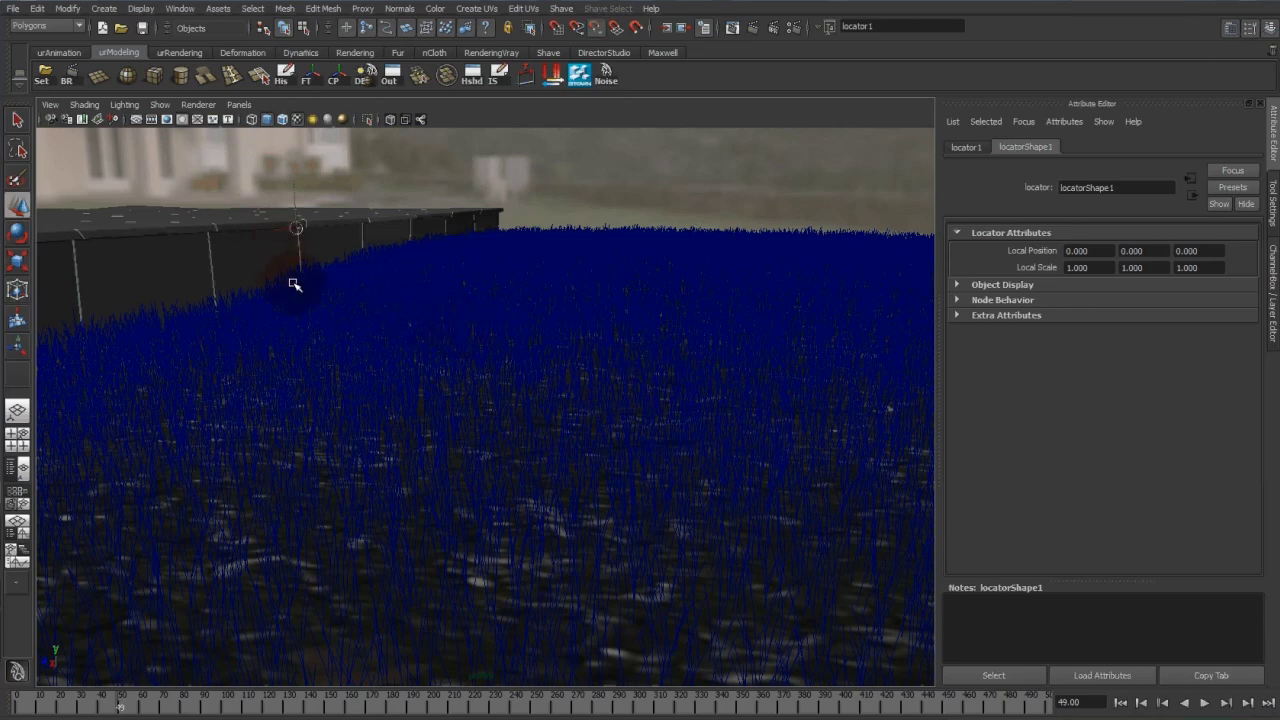
{"action": "middle_click_drag", "start_coordinate": [474, 354], "coordinate": [528, 306]}
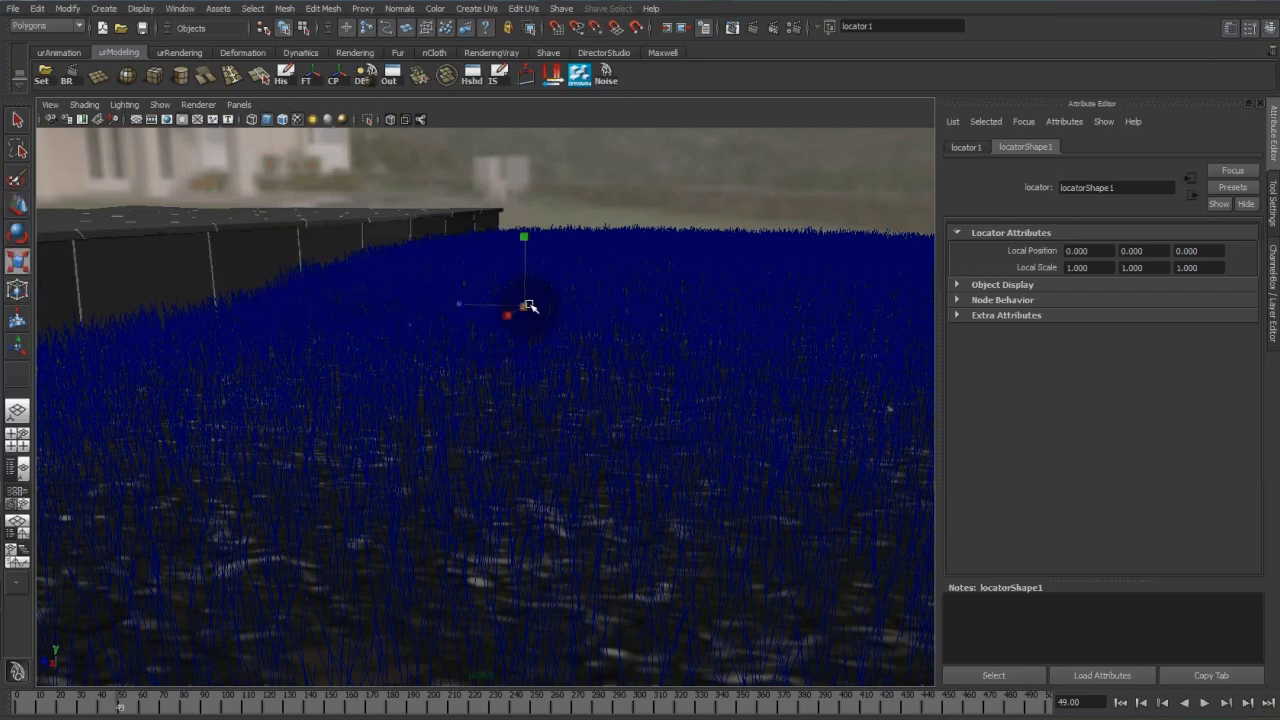
{"action": "key", "text": "r"}
{"action": "left_click_drag", "start_coordinate": [600, 309], "coordinate": [510, 338], "text": "alt"}
{"action": "key", "text": "w"}
{"action": "left_click_drag", "start_coordinate": [391, 346], "coordinate": [457, 380], "text": "alt"}
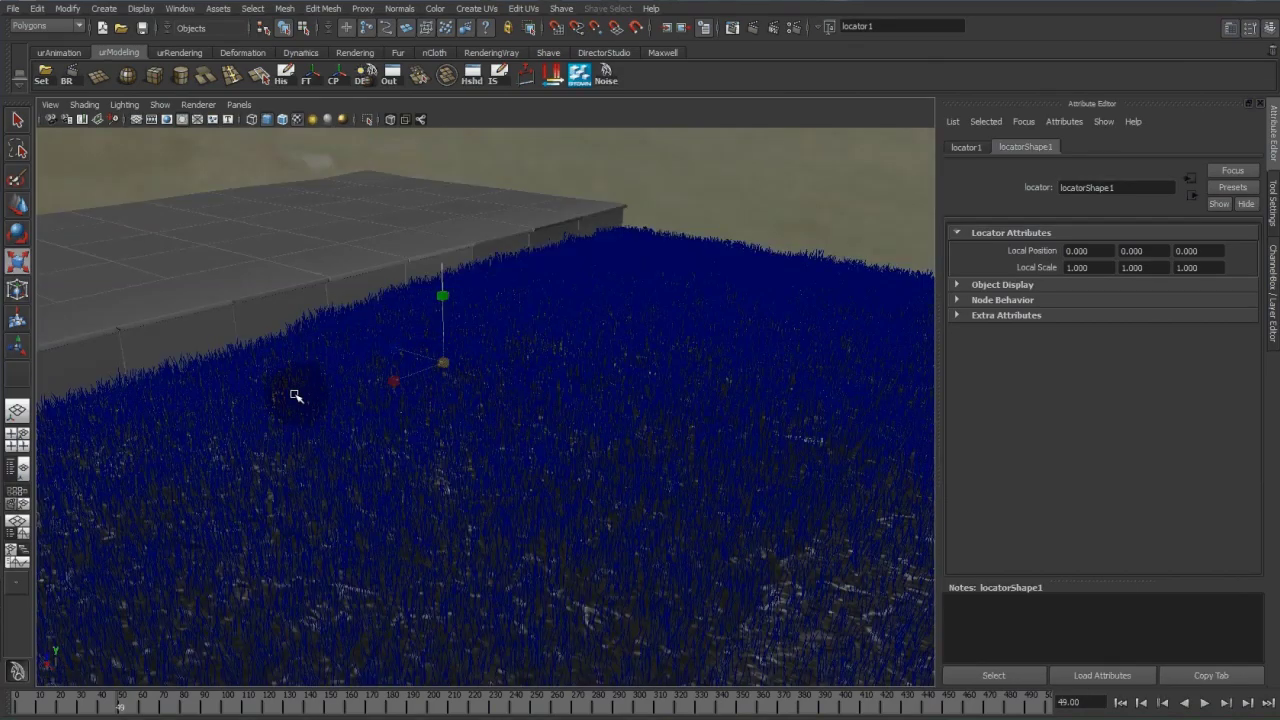
{"action": "left_click_drag", "start_coordinate": [294, 391], "coordinate": [363, 414], "text": "alt"}
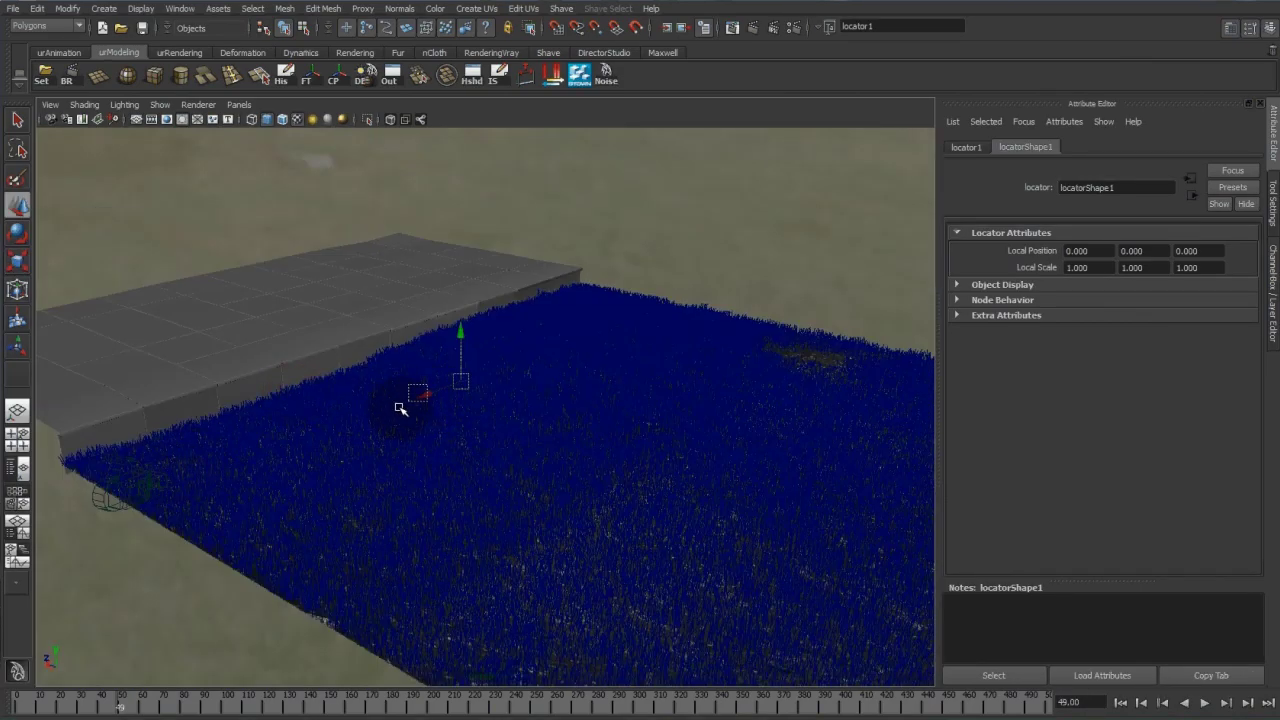
Step: Reposition the locator near the paved slab and refine its placement within the grass as seen through camera1
{"action": "left_click", "coordinate": [414, 406]}
{"action": "left_click_drag", "start_coordinate": [436, 394], "coordinate": [385, 422]}
{"action": "left_click_drag", "start_coordinate": [401, 344], "coordinate": [402, 336]}
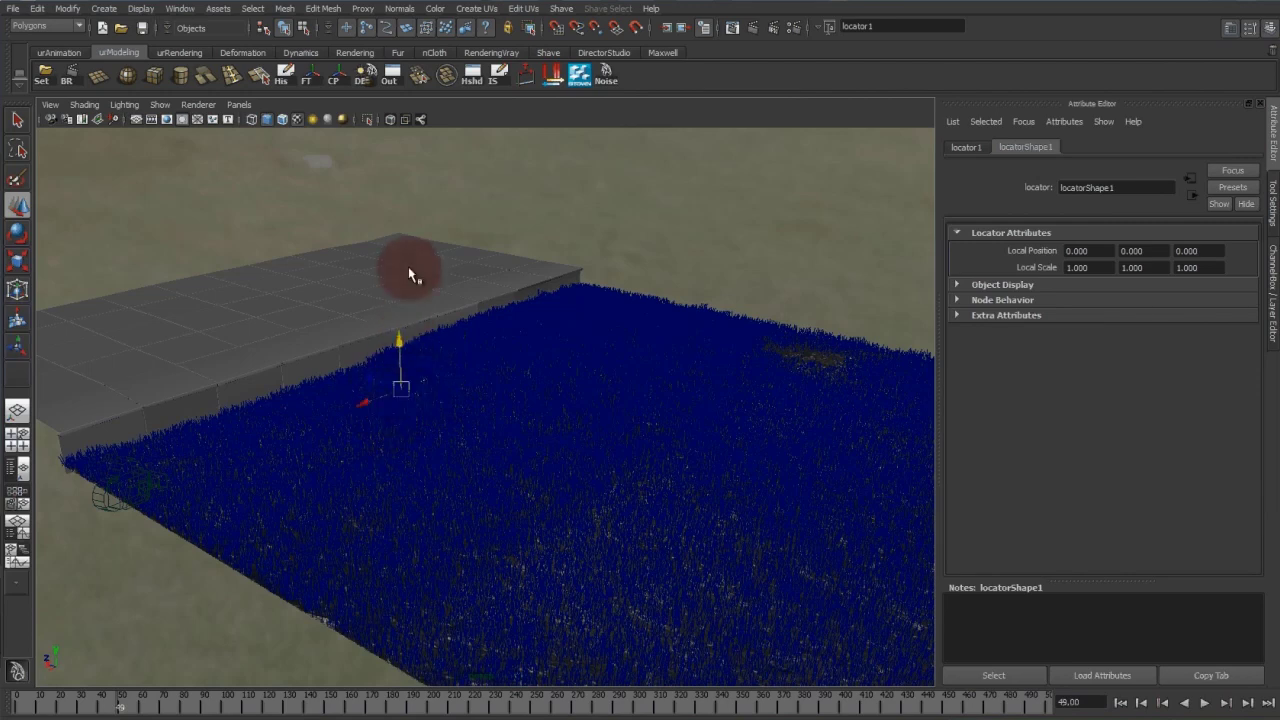
{"action": "left_click", "coordinate": [239, 104]}
{"action": "left_click", "coordinate": [400, 120]}
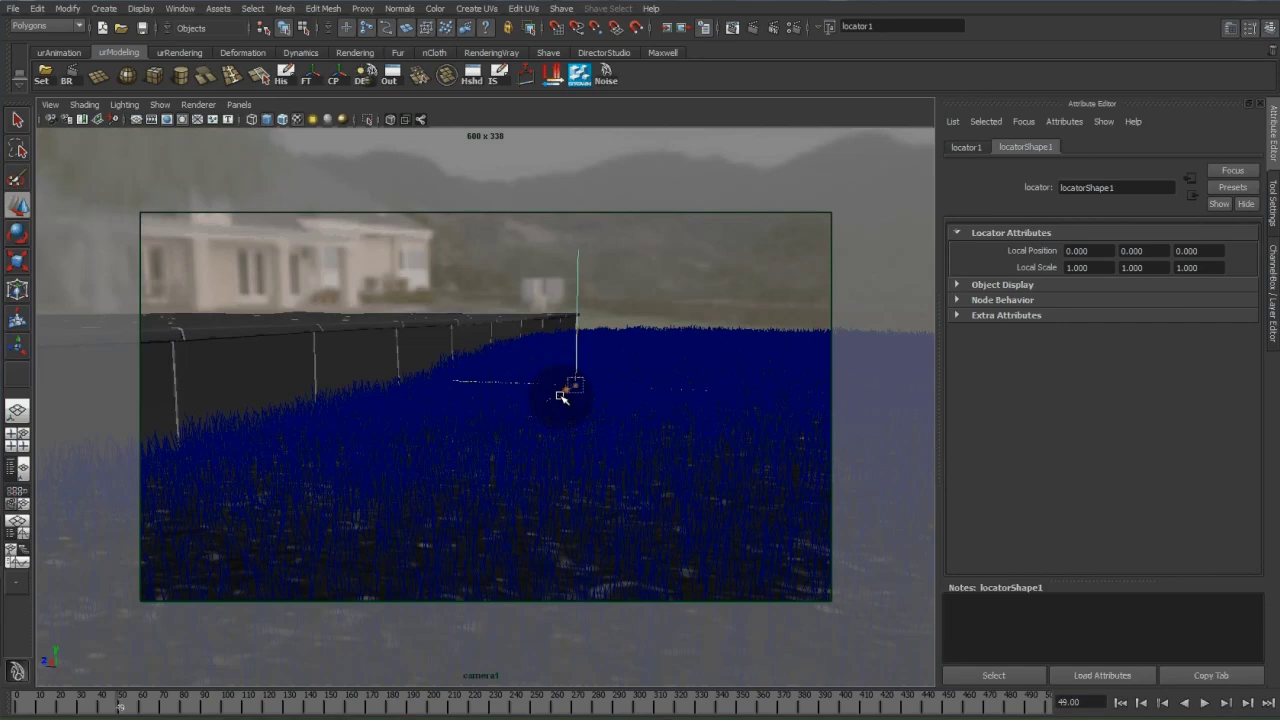
{"action": "left_click_drag", "start_coordinate": [531, 423], "coordinate": [500, 392]}
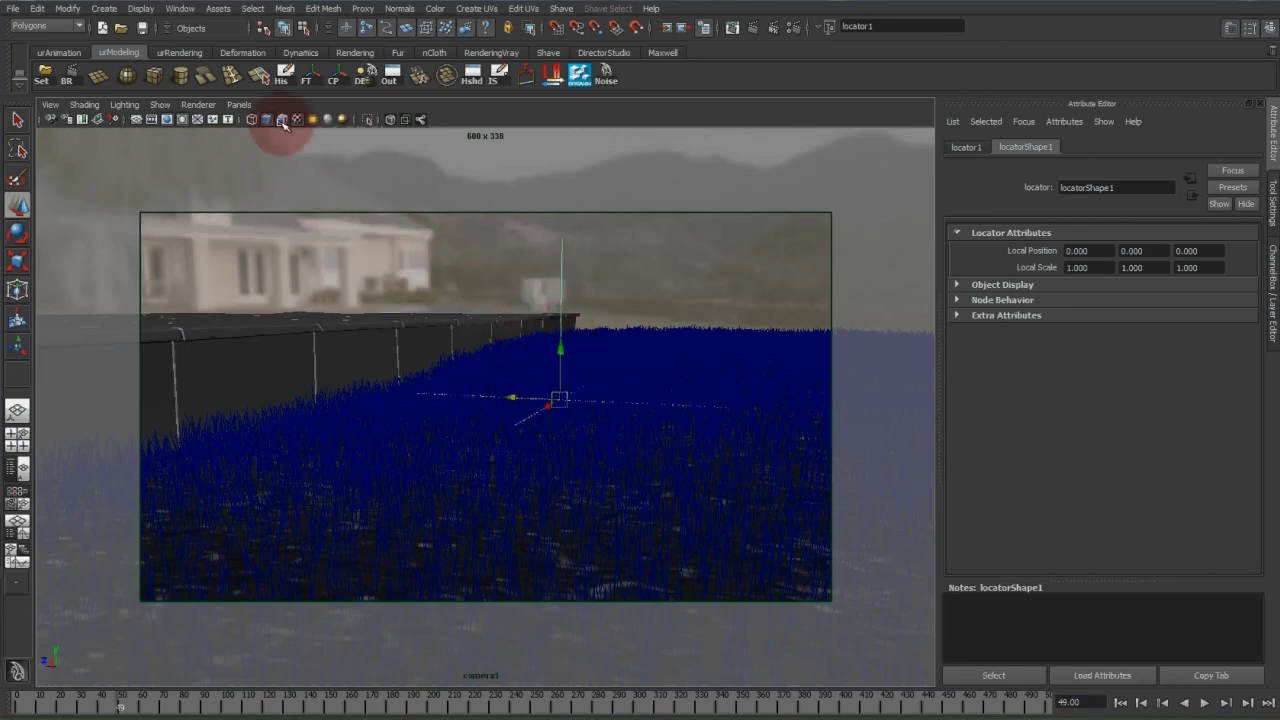
Step: Turn on the Object Details heads-up display to read the locator's distance from the camera
{"action": "left_click", "coordinate": [141, 8]}
{"action": "left_click", "coordinate": [175, 45]}
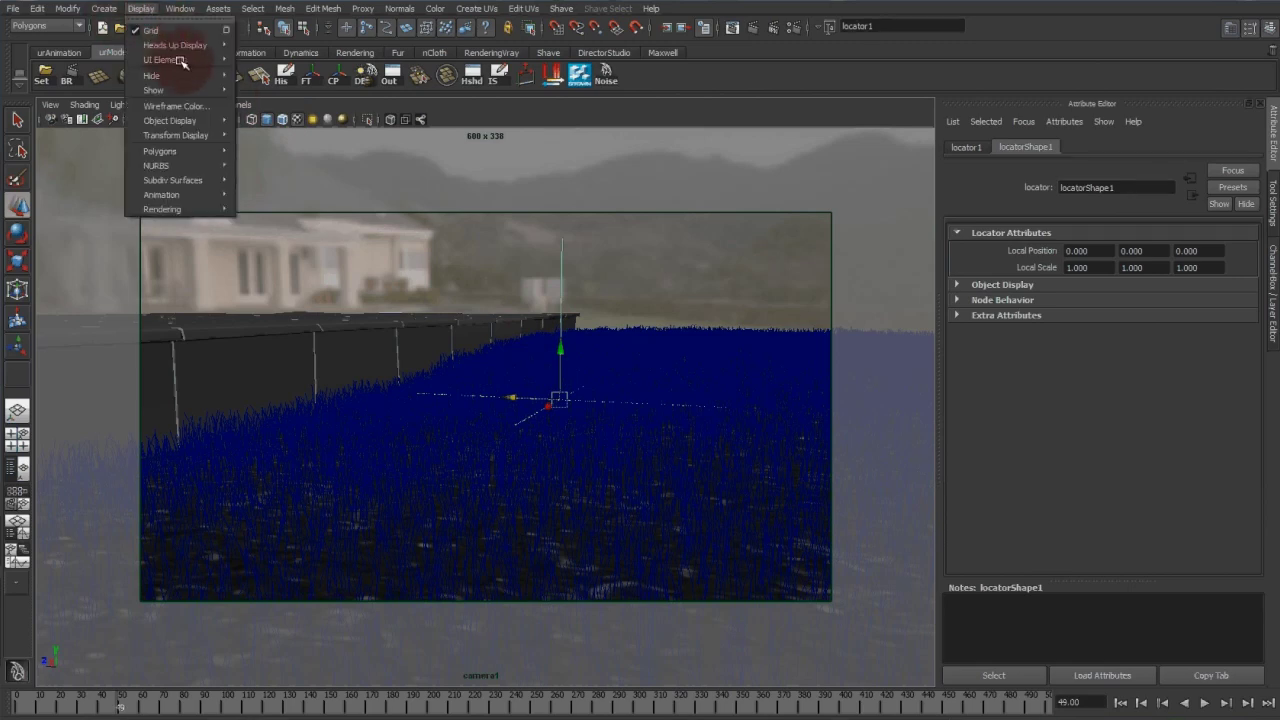
{"action": "left_click", "coordinate": [292, 69]}
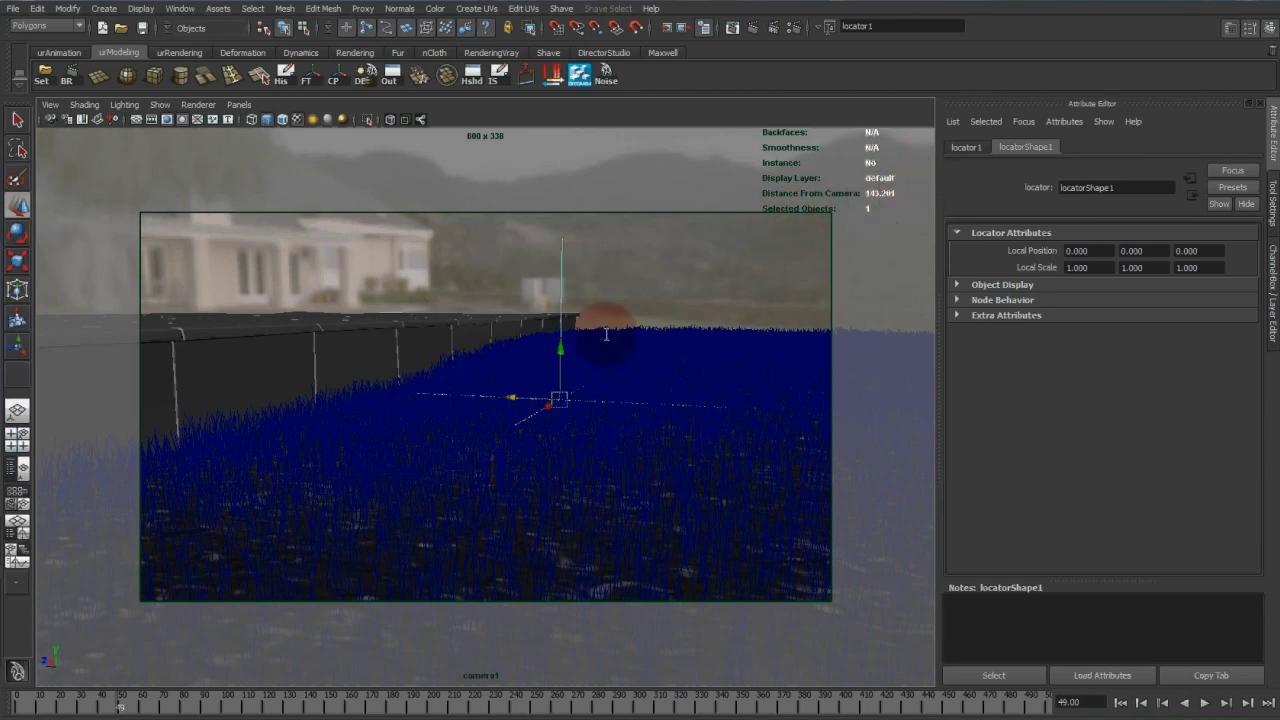
Step: Set the focus distance in camera1's V-Ray physical camera attributes to 143
{"action": "left_click", "coordinate": [69, 121]}
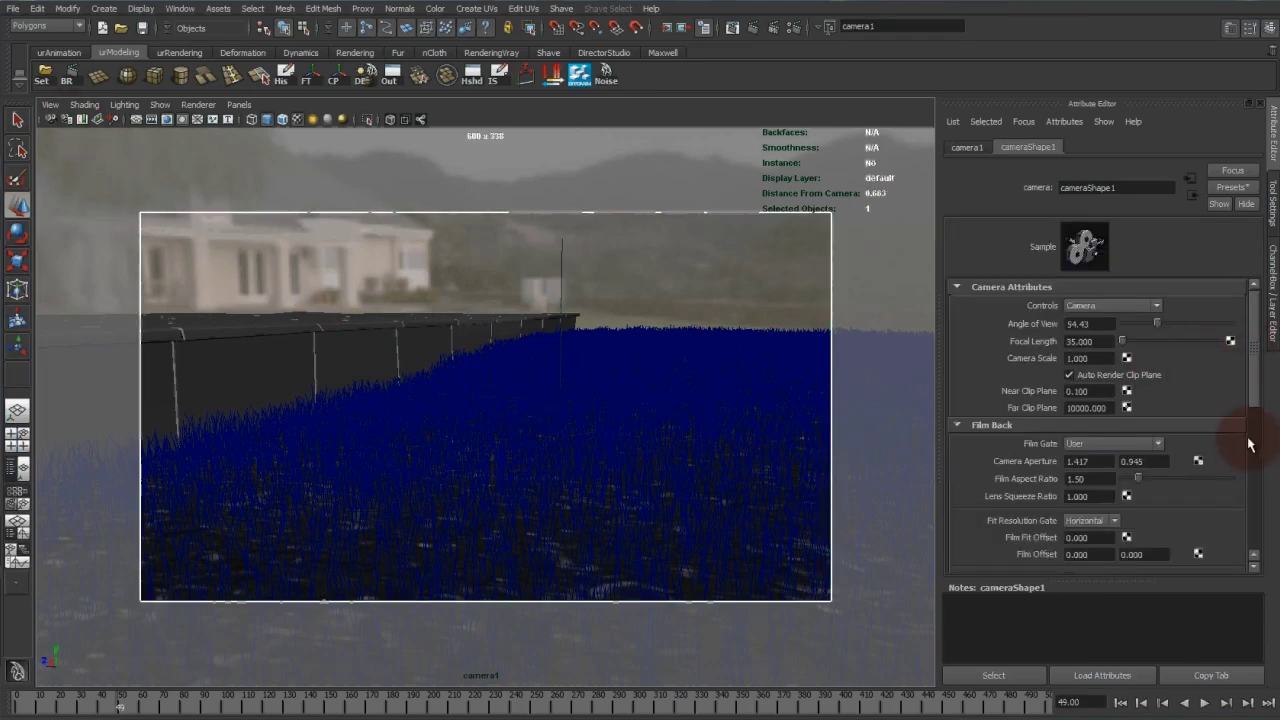
{"action": "scroll", "coordinate": [1250, 460], "scroll_direction": "down", "scroll_amount": 5}
{"action": "scroll", "coordinate": [1257, 487], "scroll_direction": "down", "scroll_amount": 3}
{"action": "left_click", "coordinate": [1014, 564]}
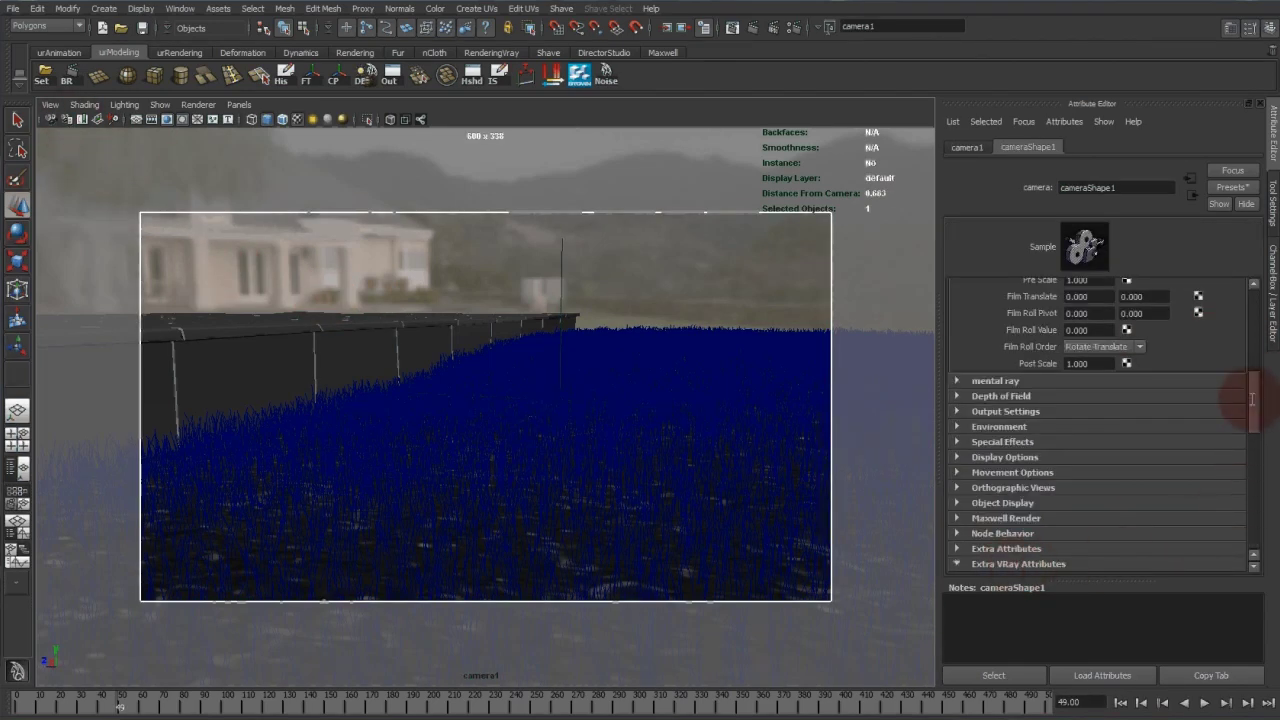
{"action": "scroll", "coordinate": [1257, 449], "scroll_direction": "down", "scroll_amount": 10}
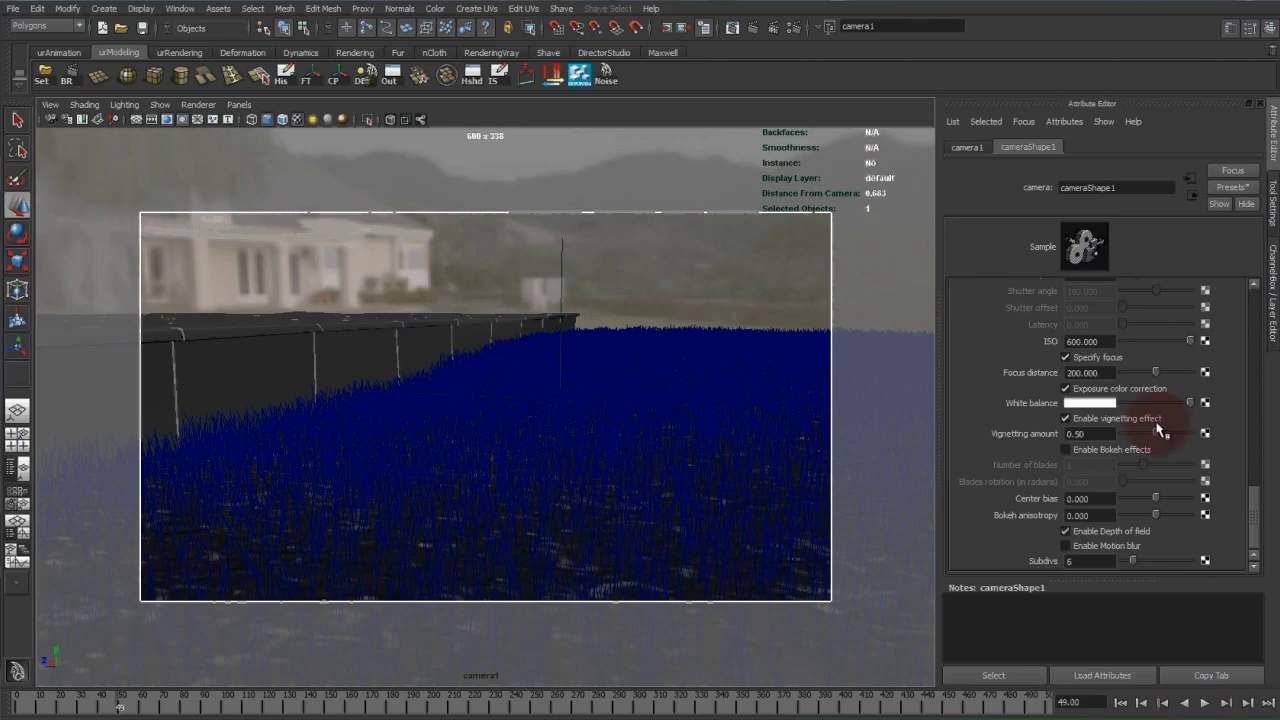
{"action": "double_click", "coordinate": [1106, 374]}
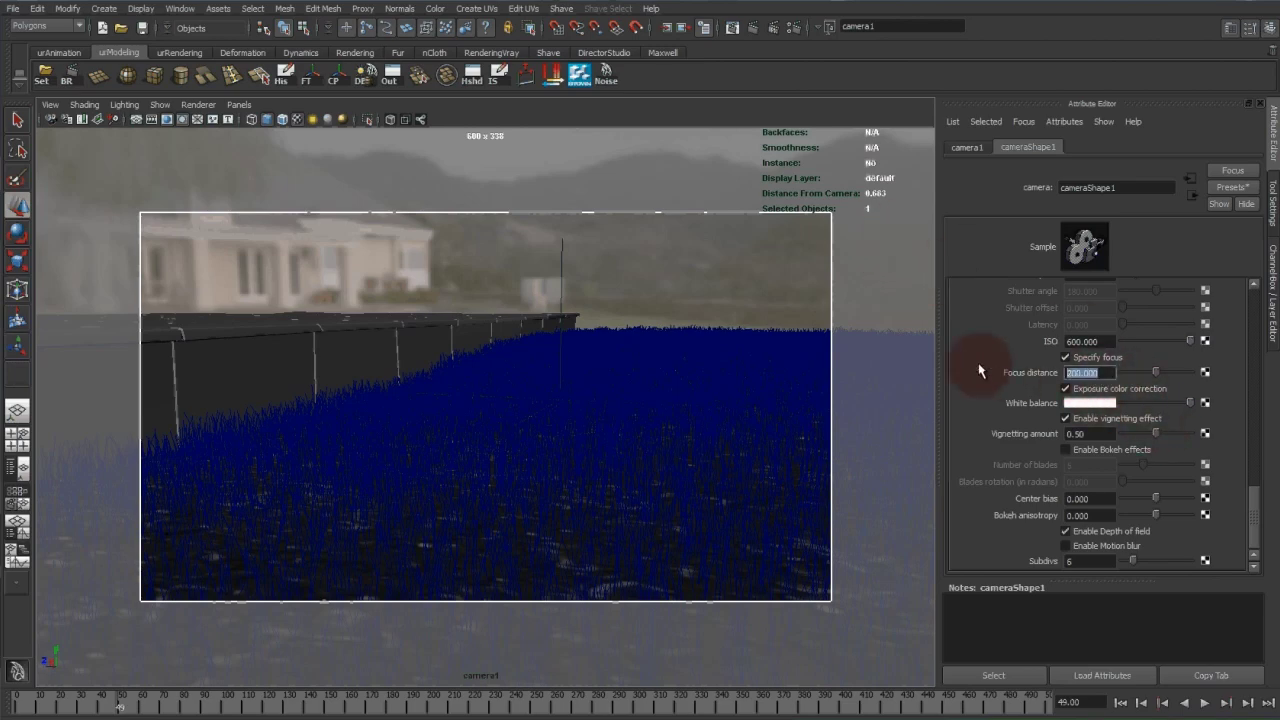
{"action": "type", "text": "143"}
{"action": "key", "text": "Return"}
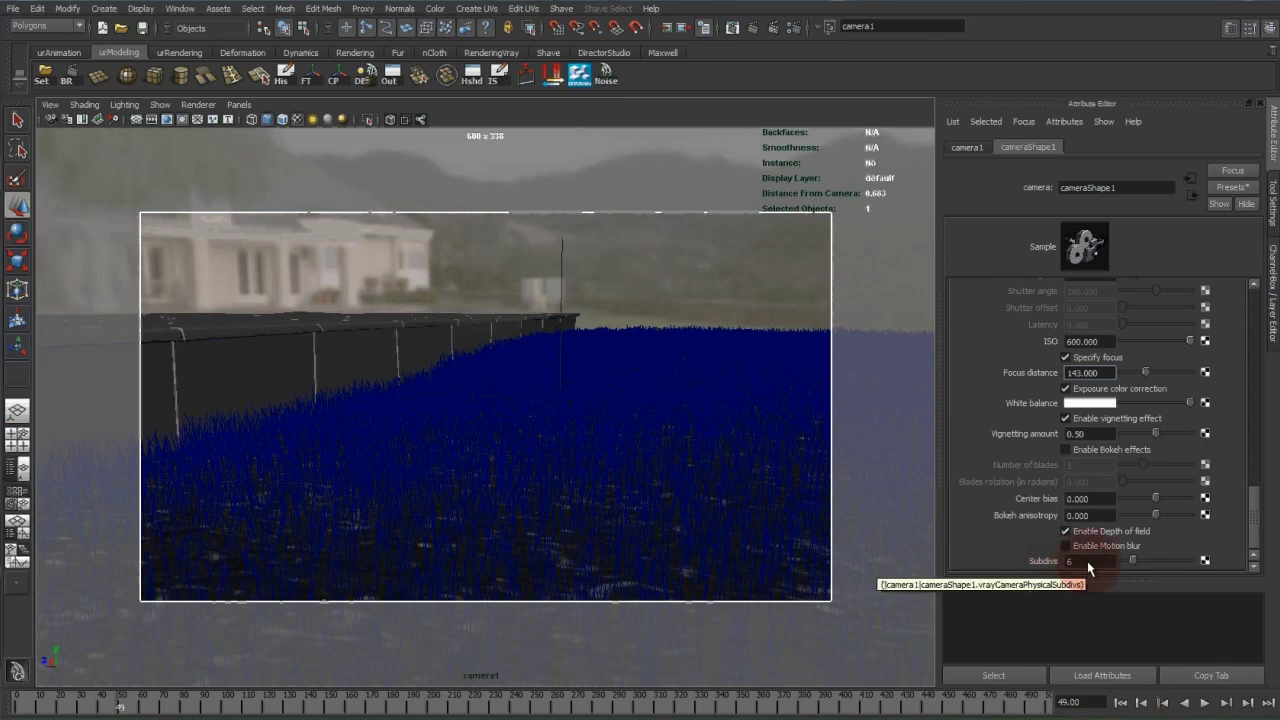
Step: Raise the physical camera's depth-of-field subdivs to 32
{"action": "left_click", "coordinate": [1024, 561]}
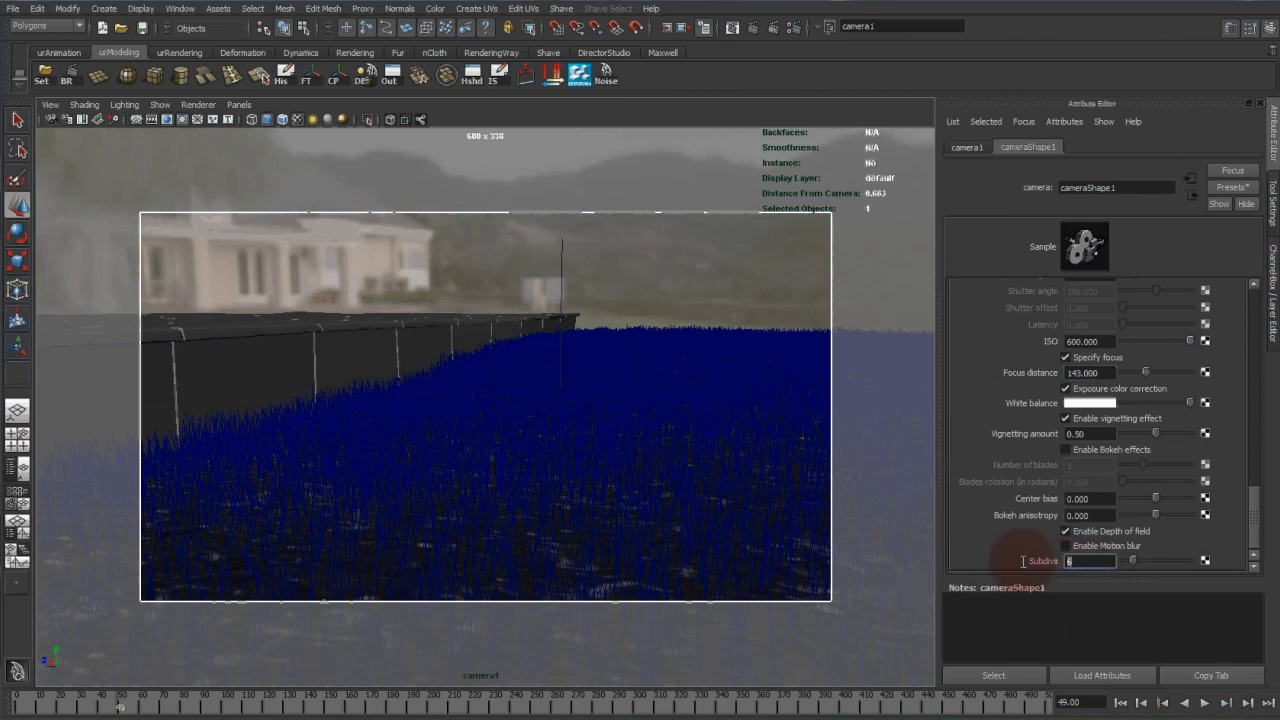
{"action": "type", "text": "32"}
{"action": "key", "text": "Return"}
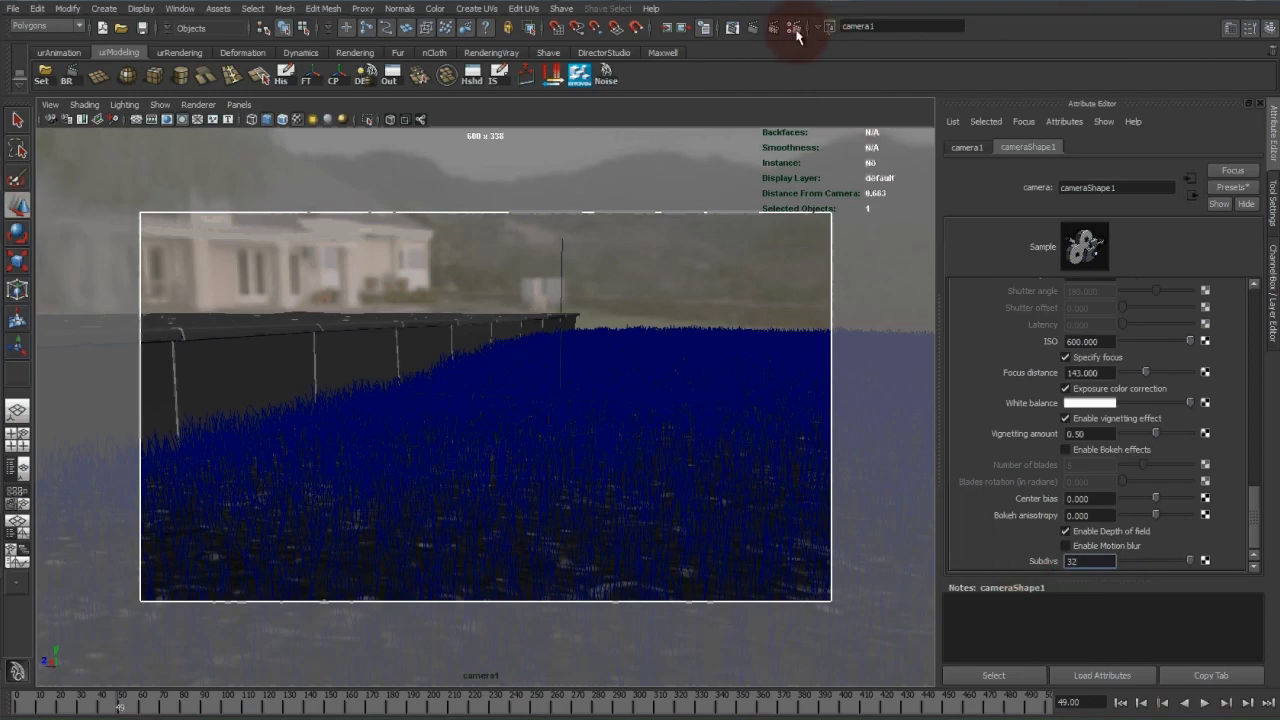
Step: In the V-Ray render settings, set the Adaptive DMC max subdivs to 10 and the threshold to 0.005
{"action": "left_click", "coordinate": [792, 27]}
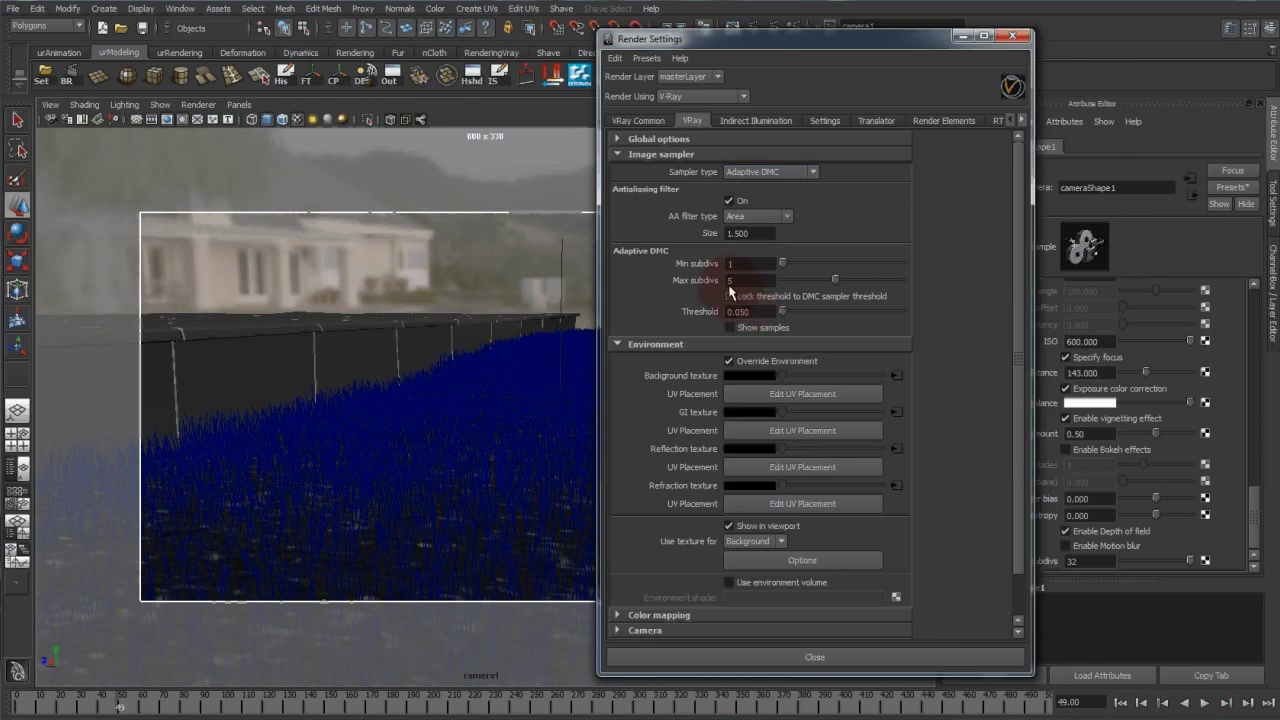
{"action": "left_click", "coordinate": [689, 280]}
{"action": "type", "text": "10"}
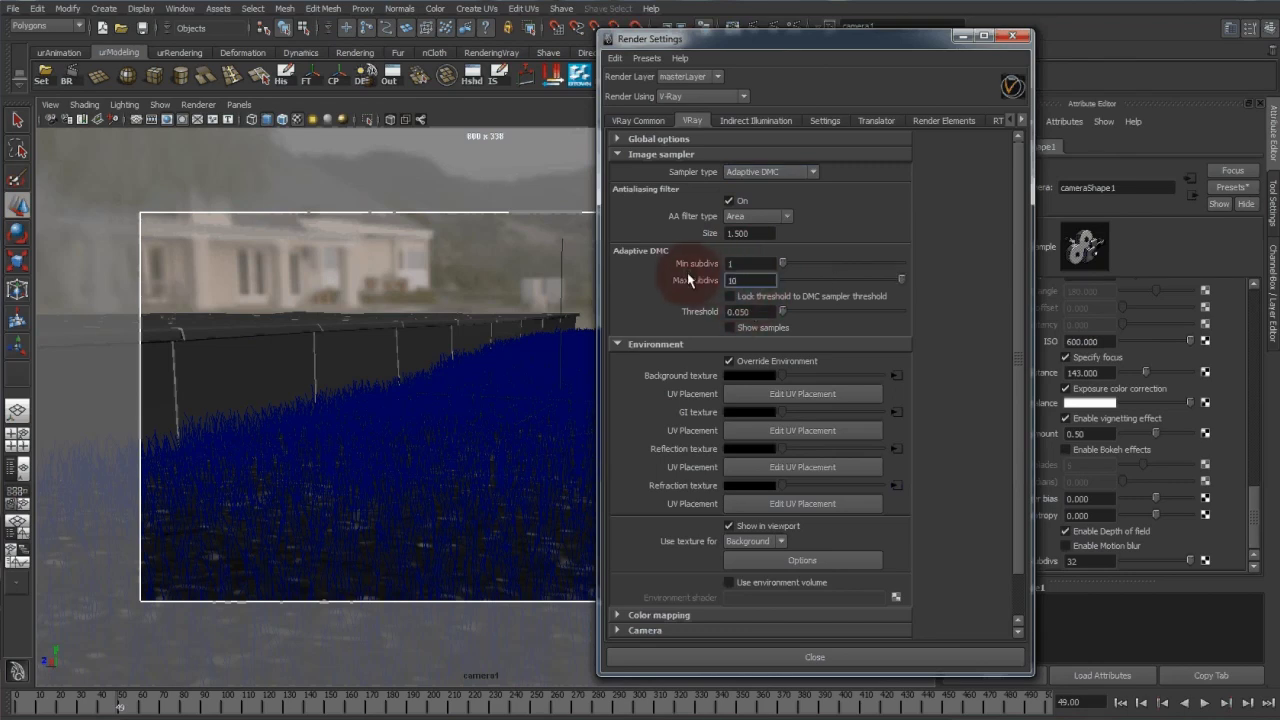
{"action": "left_click_drag", "start_coordinate": [740, 312], "coordinate": [779, 315]}
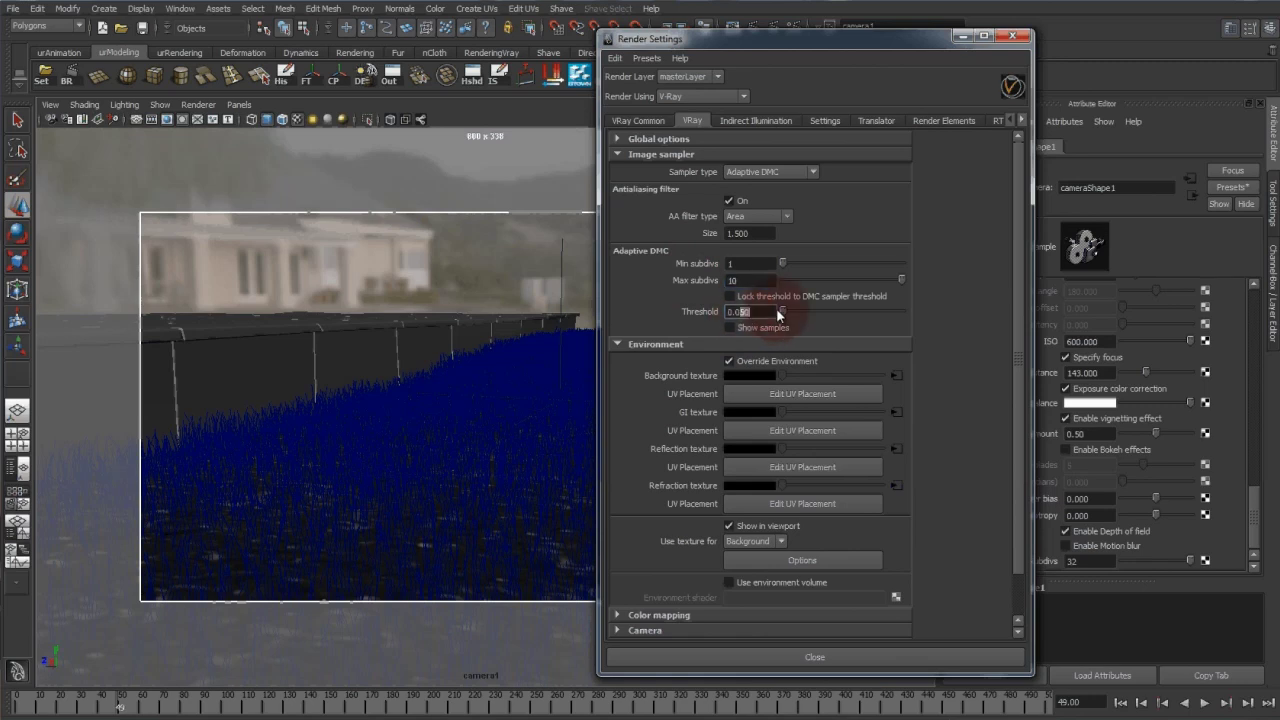
{"action": "type", "text": "05"}
{"action": "left_click", "coordinate": [960, 40]}
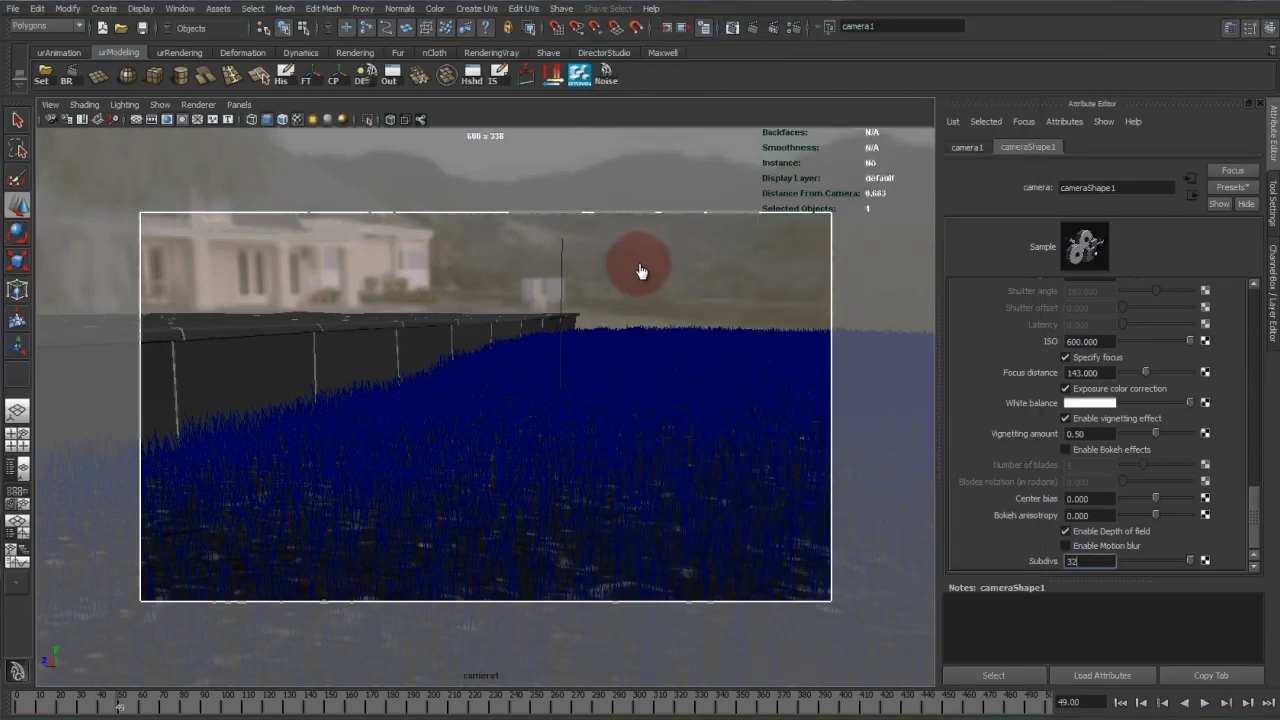
Step: Render the camera1 view again in the Render View to check the depth of field on the grass
{"action": "left_click", "coordinate": [733, 28]}
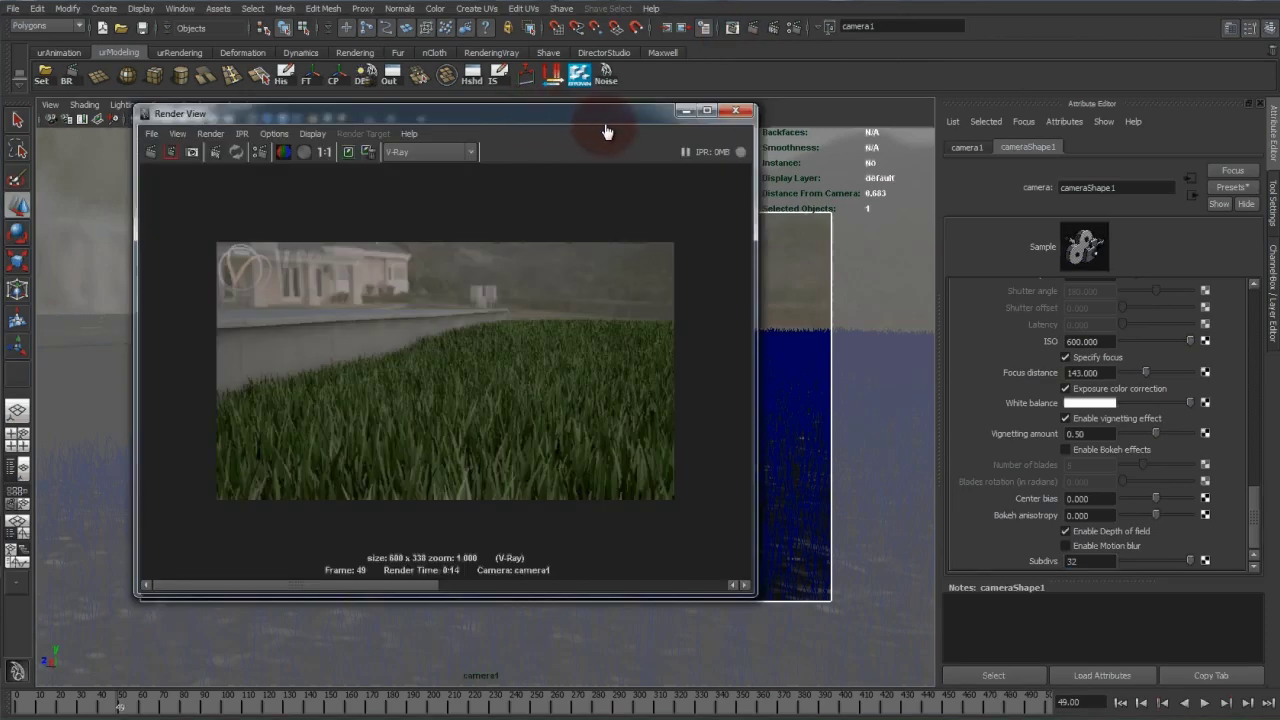
{"action": "left_click", "coordinate": [226, 167]}
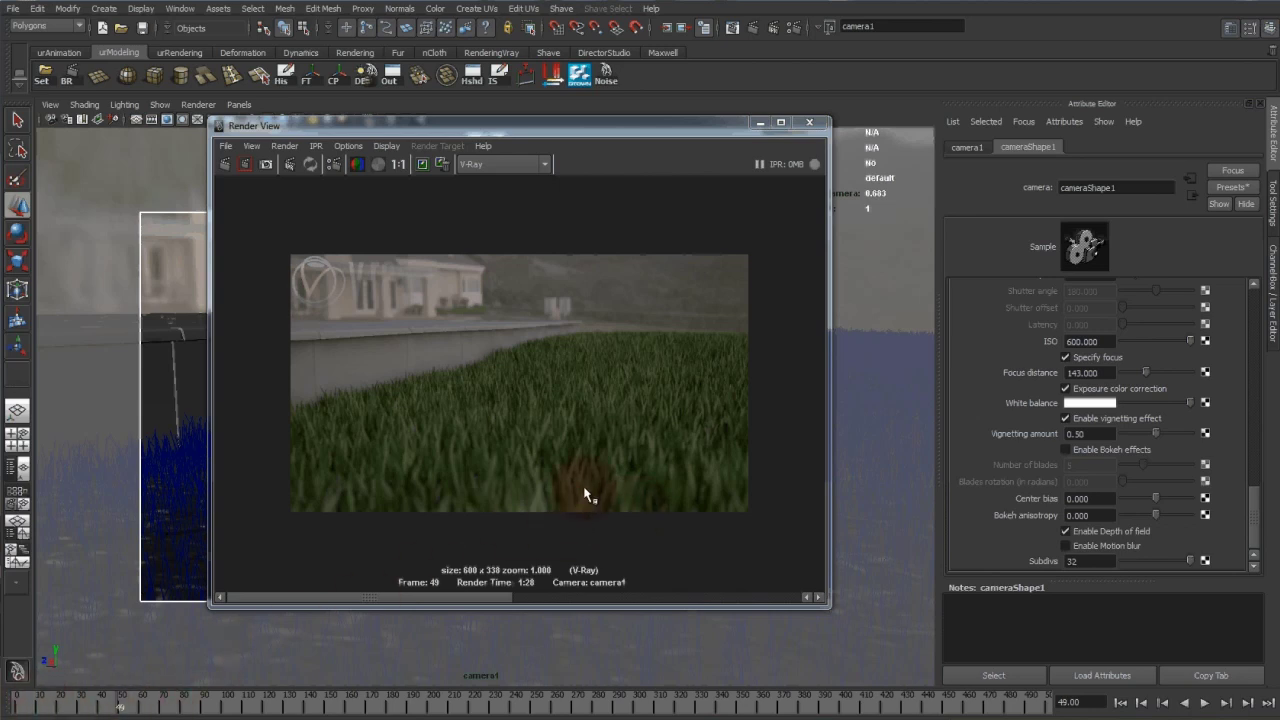
{"action": "left_click", "coordinate": [658, 556]}
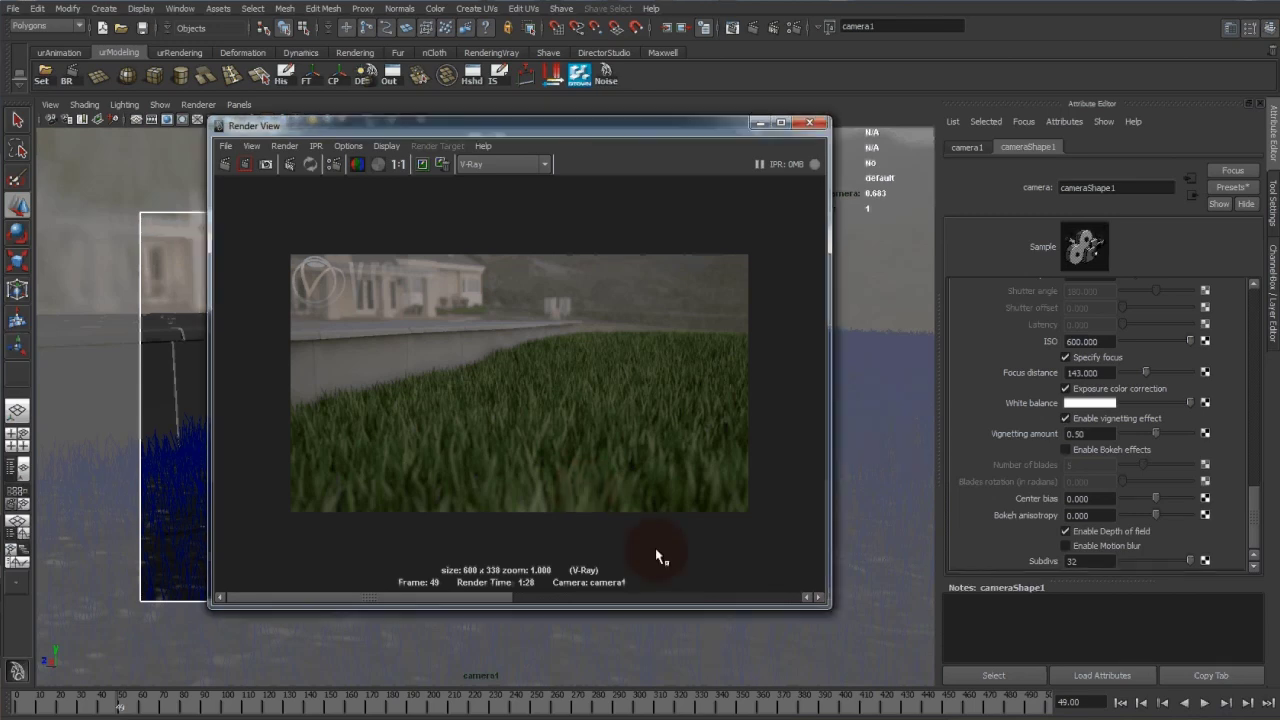